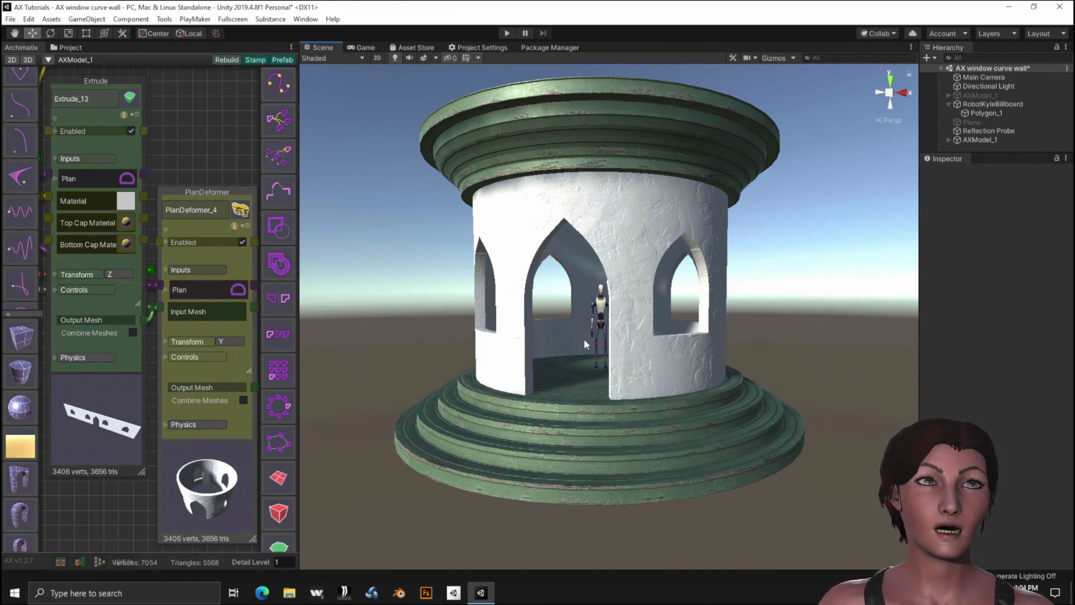
Select the pavilion's stepped base and widen its plan circle well beyond the original size, then pull it in slightly.
click(589, 378)
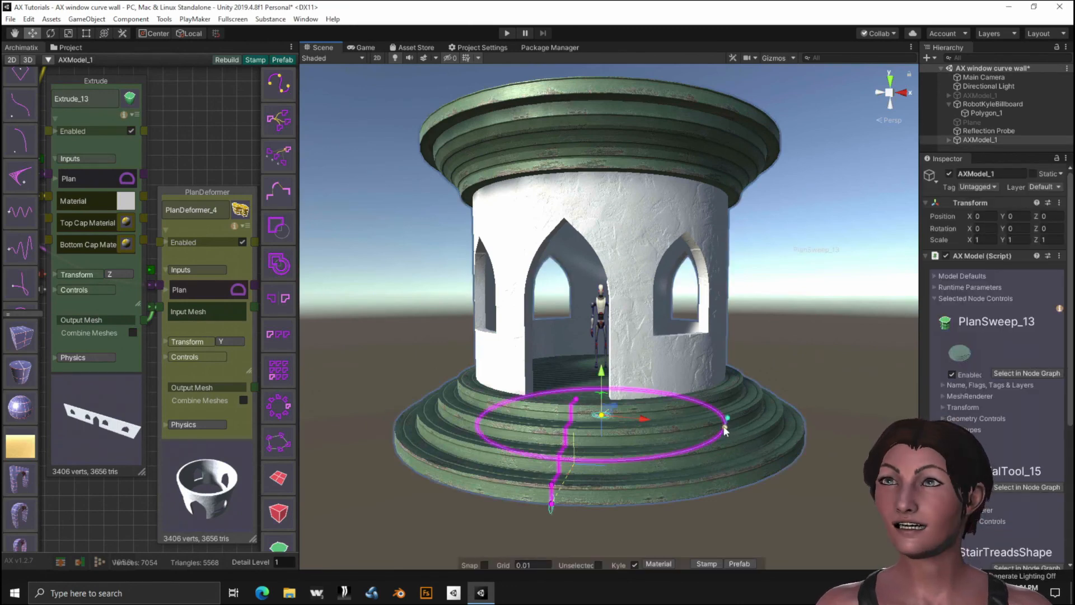
drag(726, 427, 910, 441)
scroll(634, 370, down, 5)
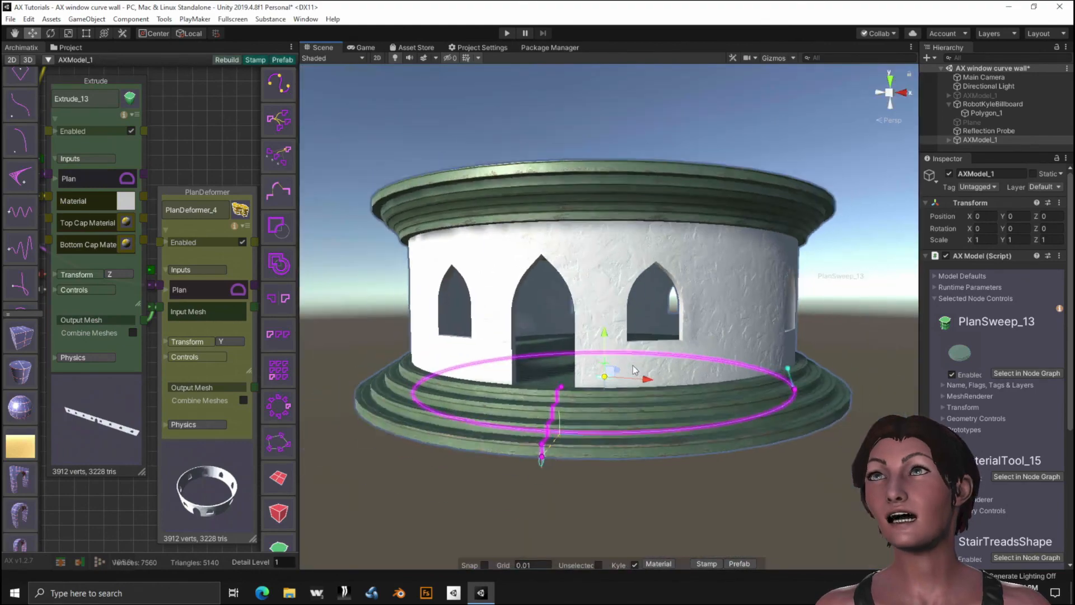
alt+drag(492, 462, 534, 465)
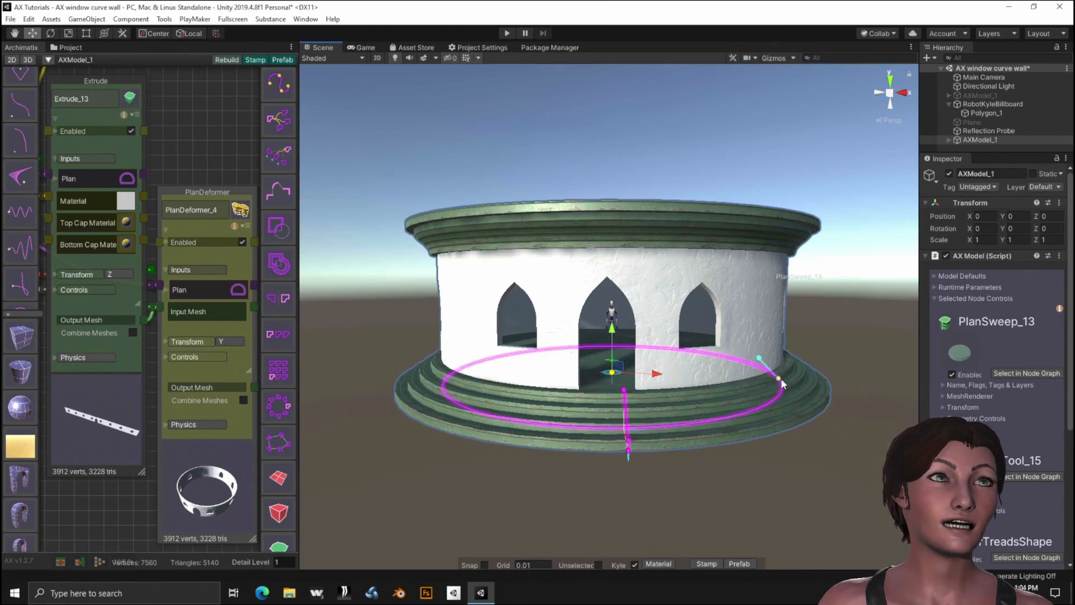
drag(780, 383, 763, 383)
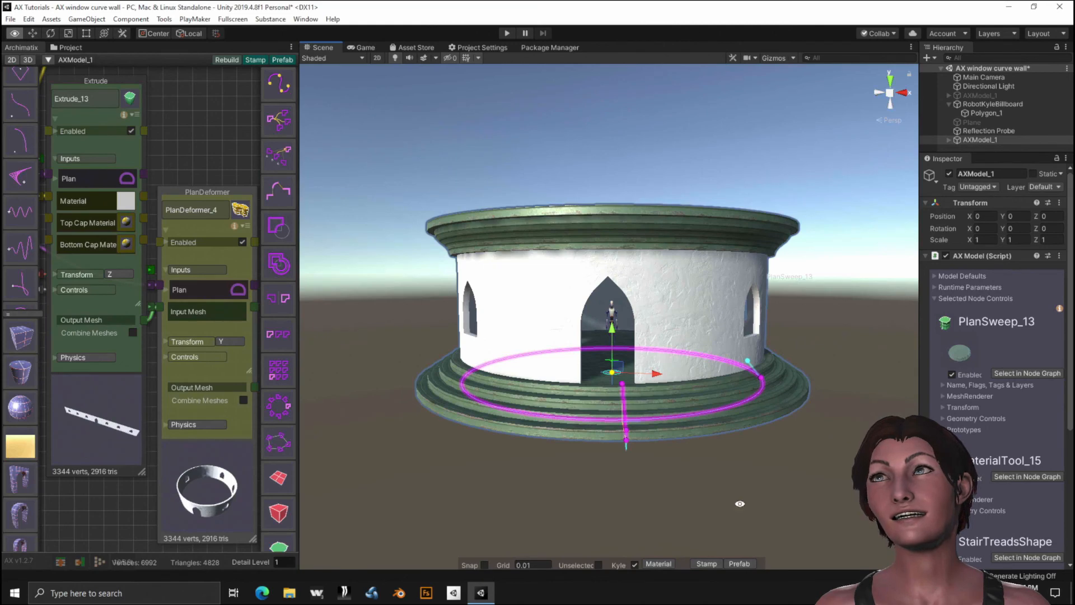
Enlarge the pavilion's plan circle until the front wall holds a window on each side of the doorway.
alt+drag(694, 476, 729, 534)
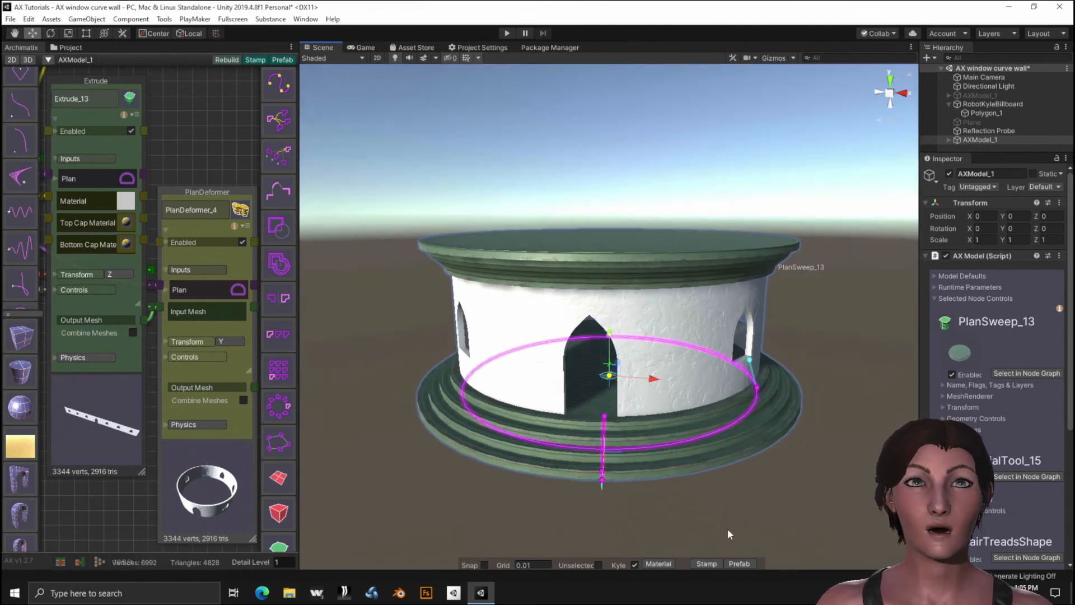
scroll(734, 515, up, 5)
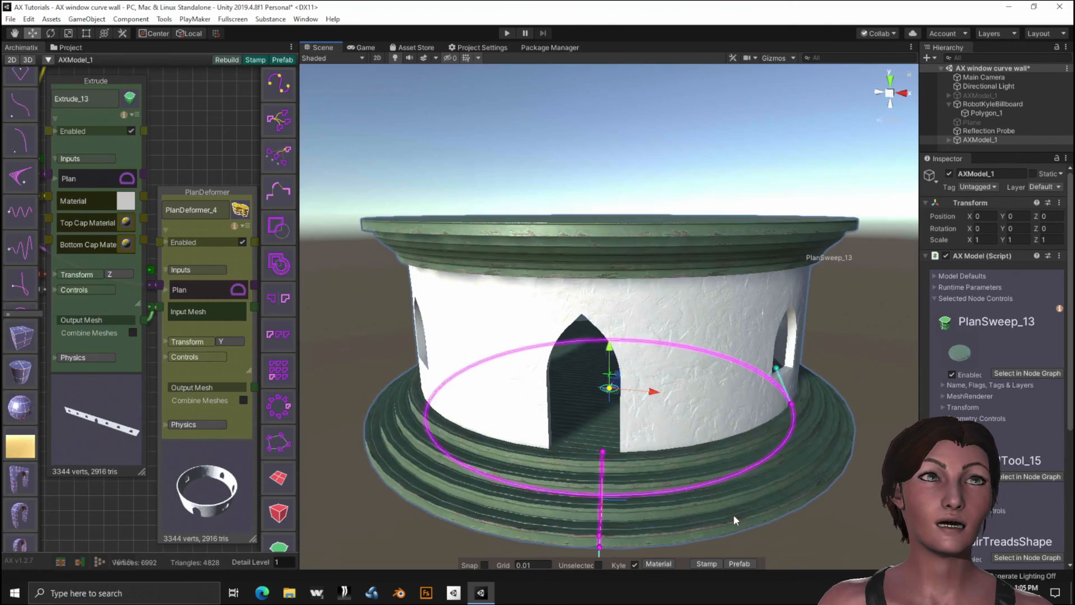
middle_drag(734, 516, 724, 481)
alt+drag(724, 481, 707, 508)
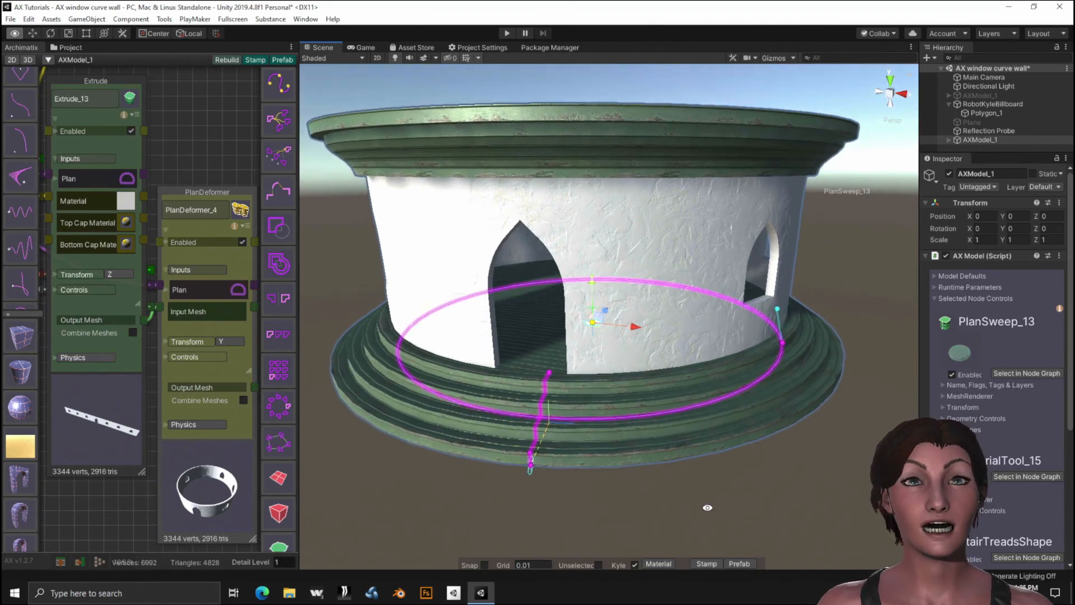
middle_drag(720, 518, 707, 536)
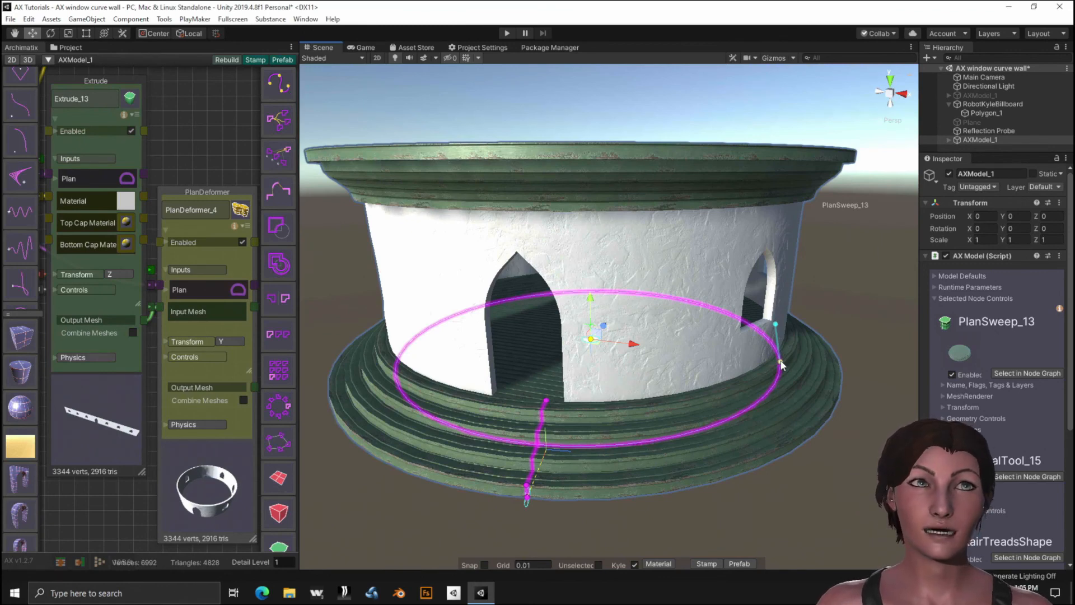
drag(781, 364, 867, 384)
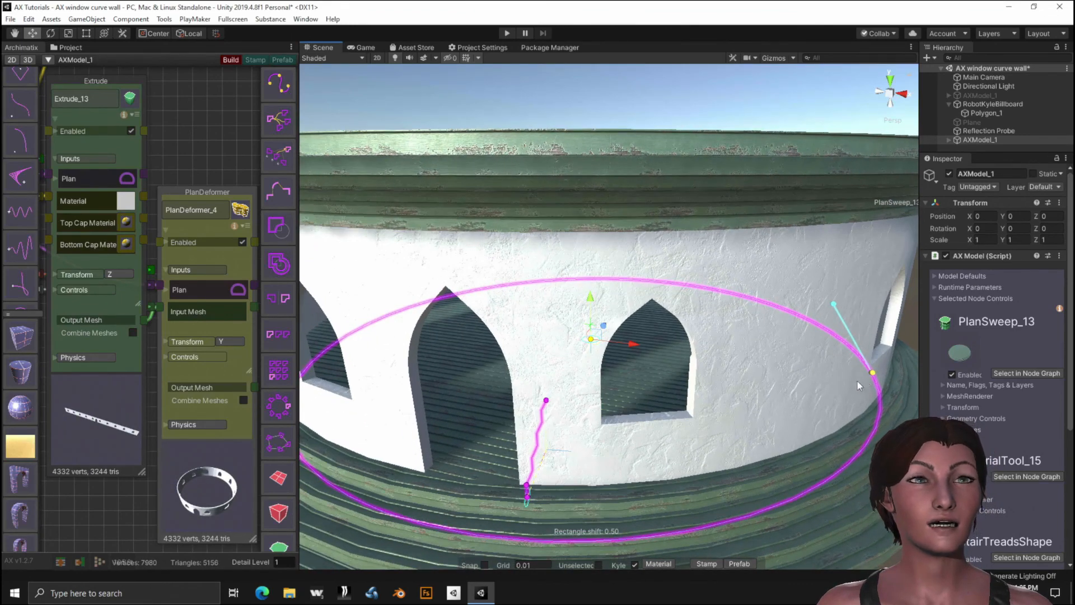
scroll(694, 369, down, 5)
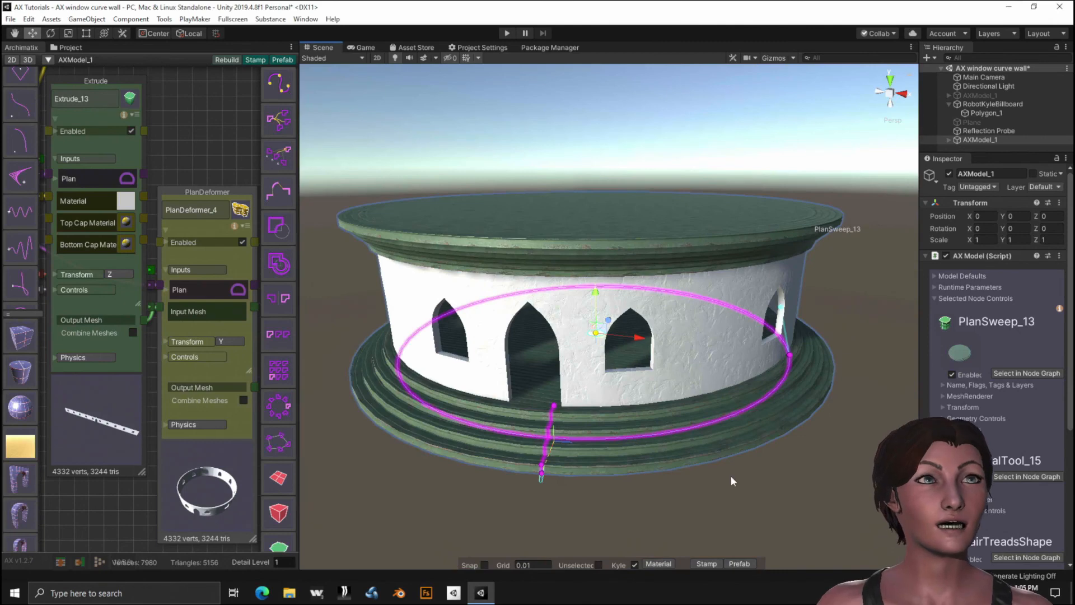
alt+drag(765, 490, 800, 434)
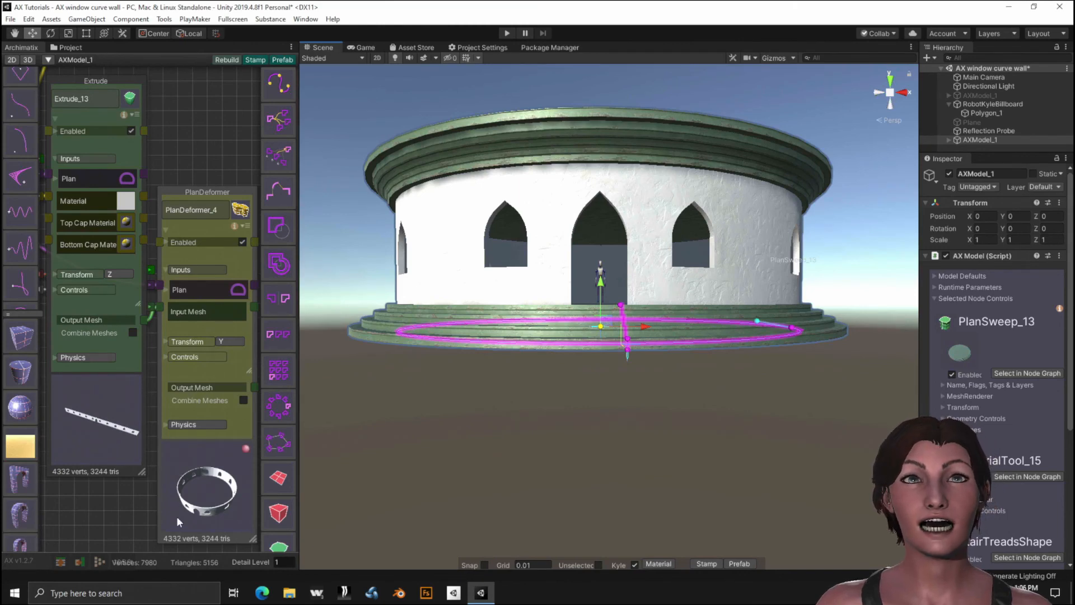
alt+drag(650, 371, 745, 426)
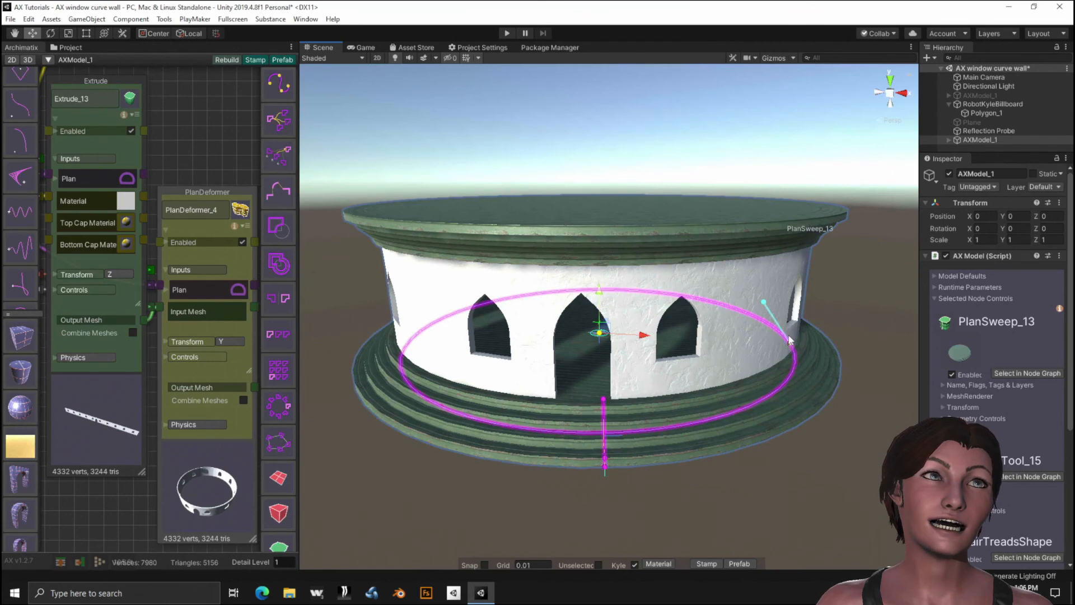
Shrink the plan circle until the pavilion is a narrow tower just wide enough for its arched doorway.
drag(790, 342, 607, 341)
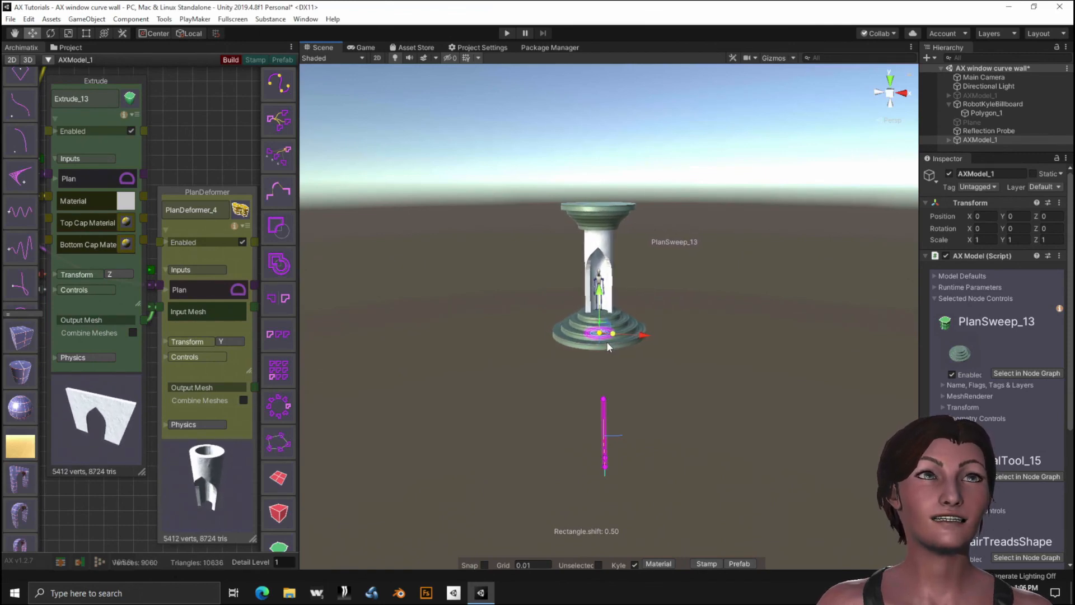
scroll(680, 310, up, 8)
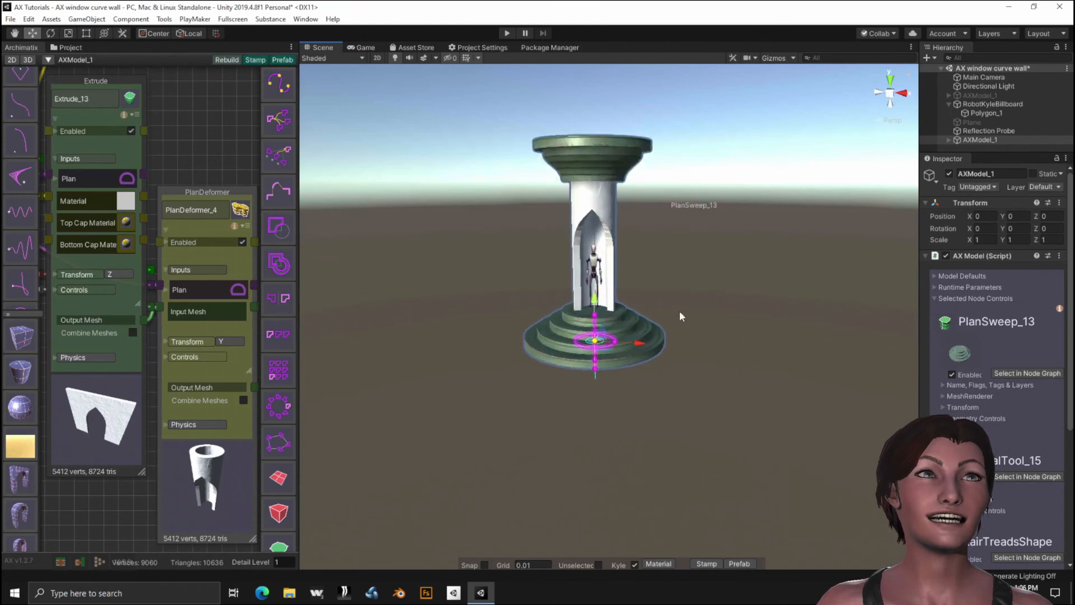
alt+drag(721, 279, 760, 359)
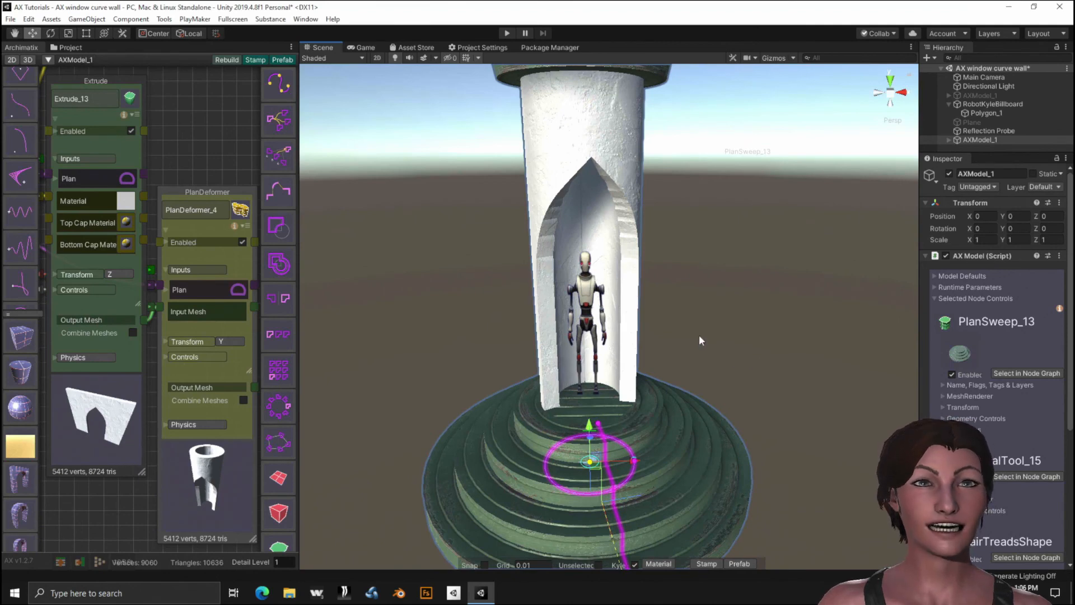
scroll(699, 335, down, 4)
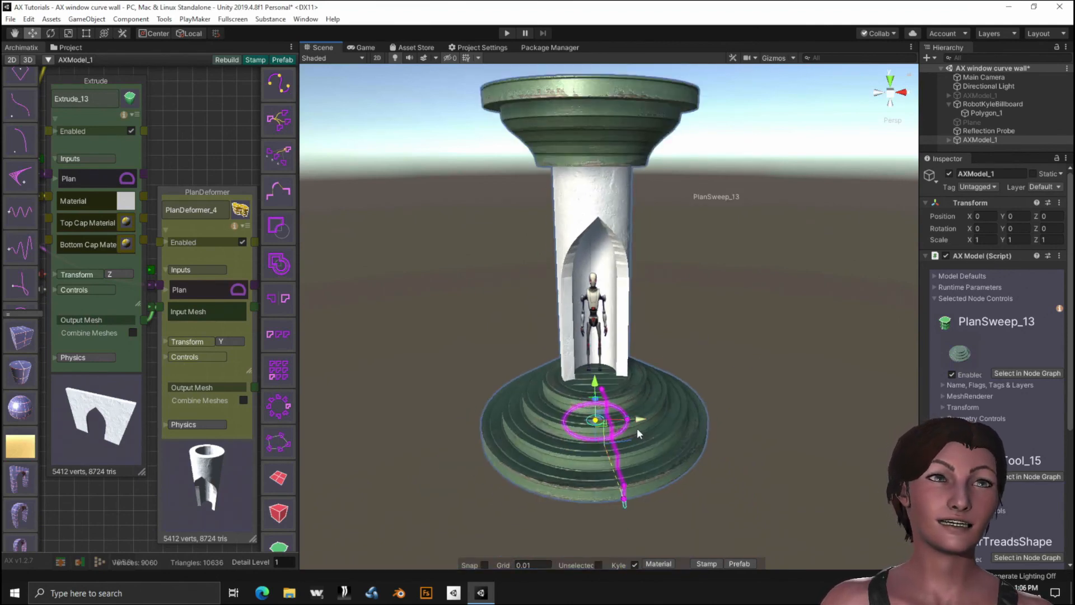
Widen the narrow tower's plan circle in two stages until it is a broad round room again.
drag(627, 423, 662, 421)
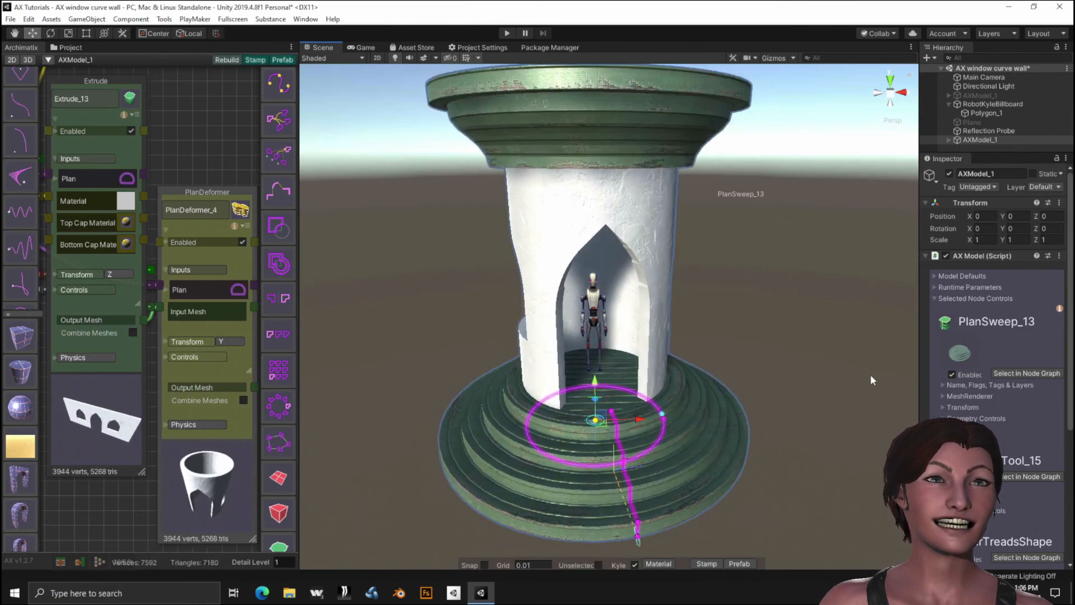
alt+drag(826, 364, 703, 420)
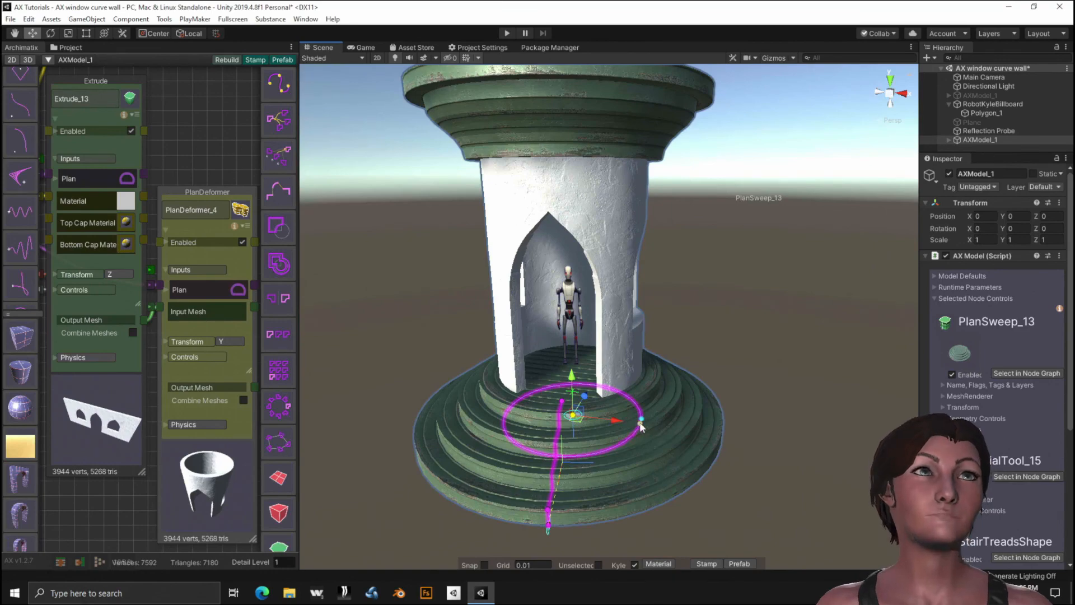
drag(641, 426, 816, 456)
Examine the round room from inside, including its curved wall, arched window openings, plank floor and the robot figure.
scroll(658, 407, down, 3)
scroll(523, 387, up, 10)
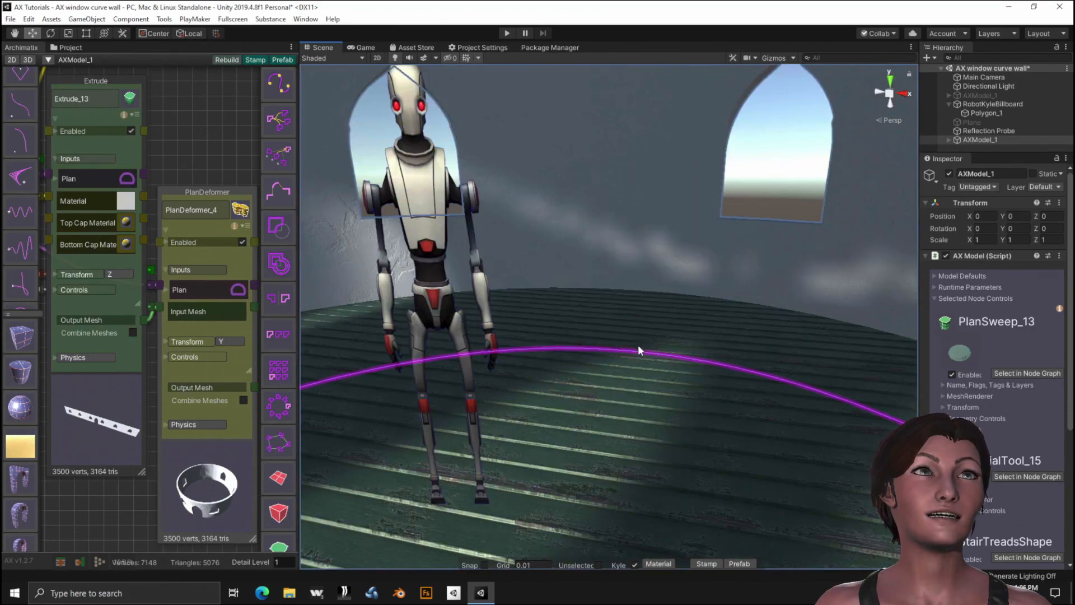
alt+drag(642, 342, 223, 339)
scroll(222, 292, up, 2)
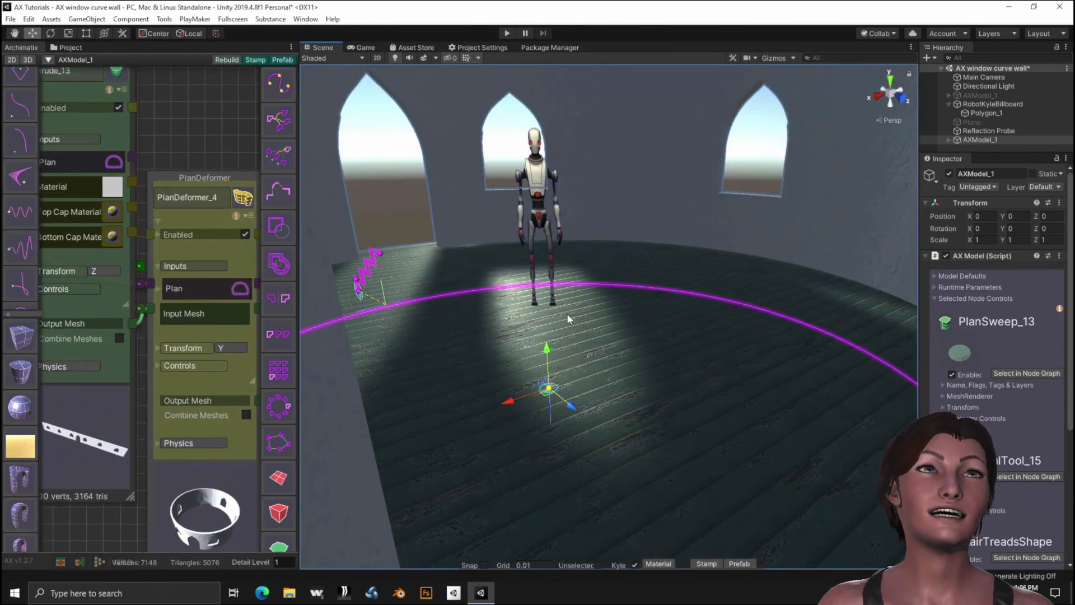
scroll(571, 313, up, 6)
scroll(516, 298, down, 1)
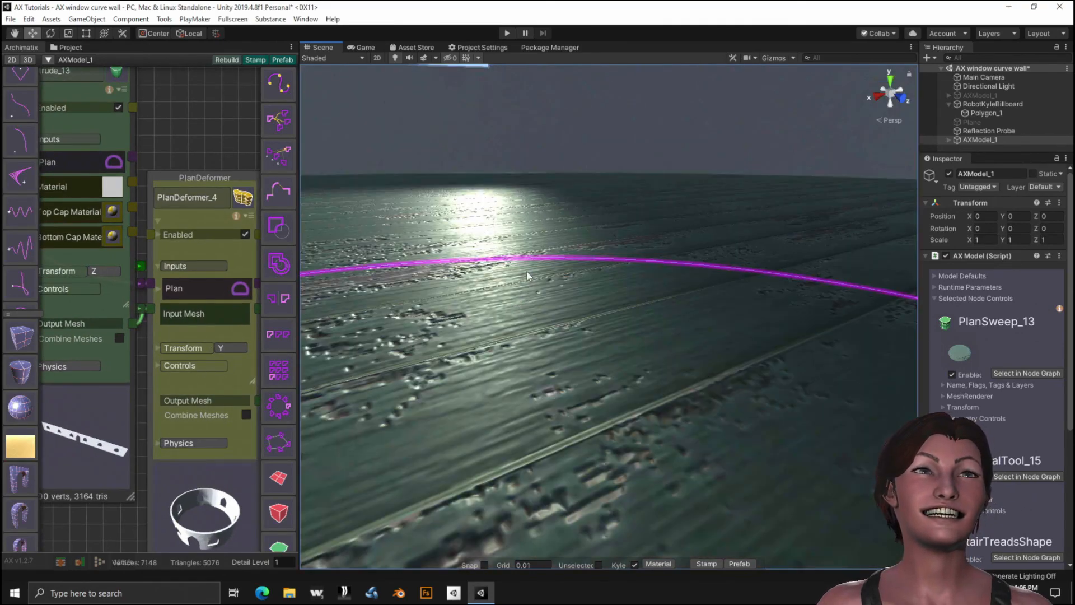
middle_drag(527, 271, 578, 566)
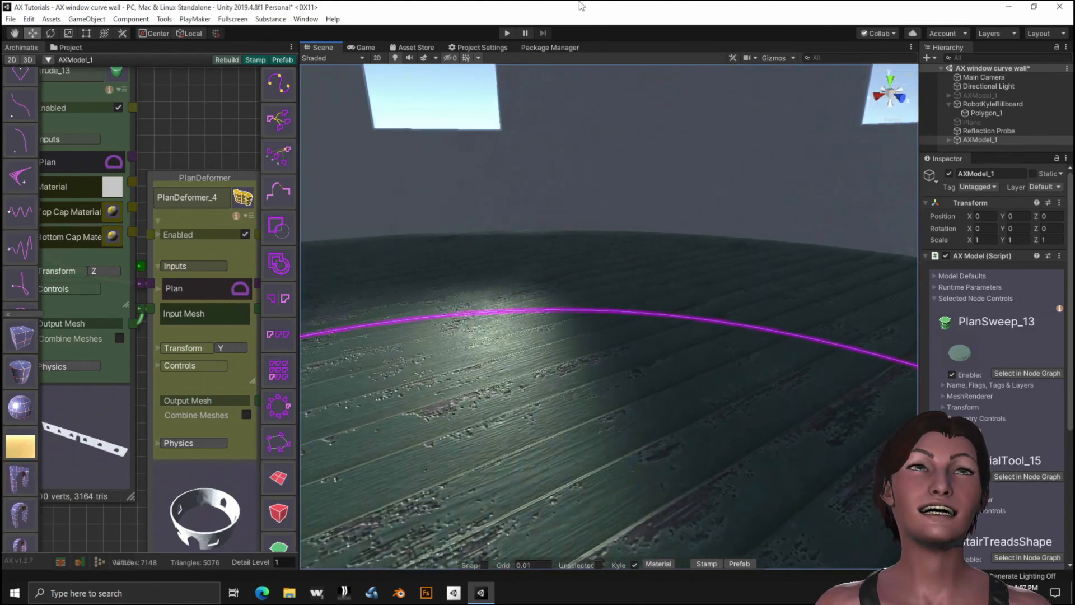
alt+drag(536, 135, 353, 29)
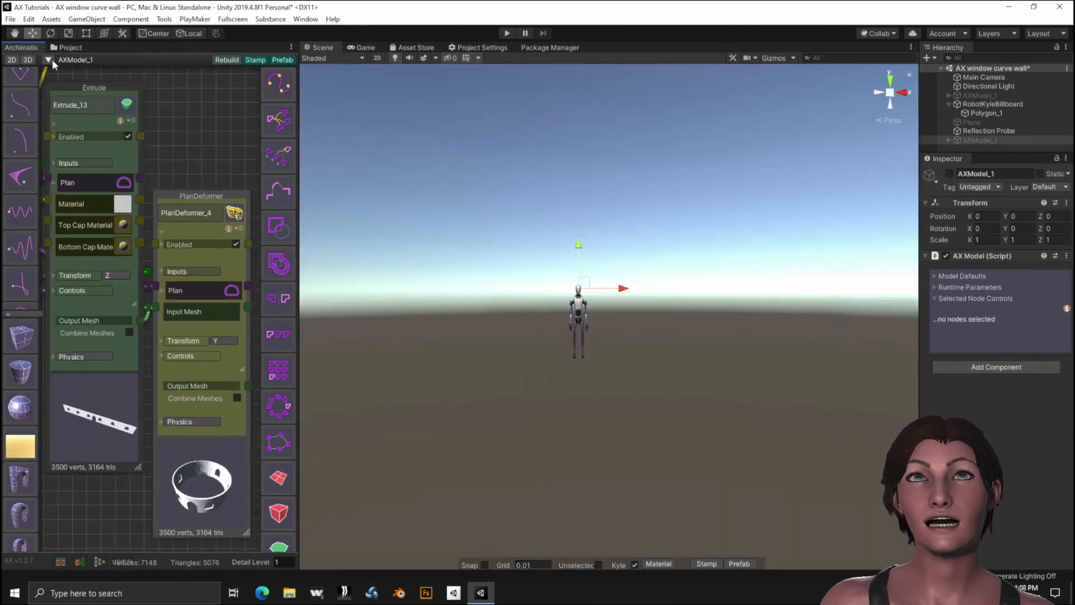
Create a new, empty Archimatix model and widen the node graph area.
click(48, 59)
click(84, 71)
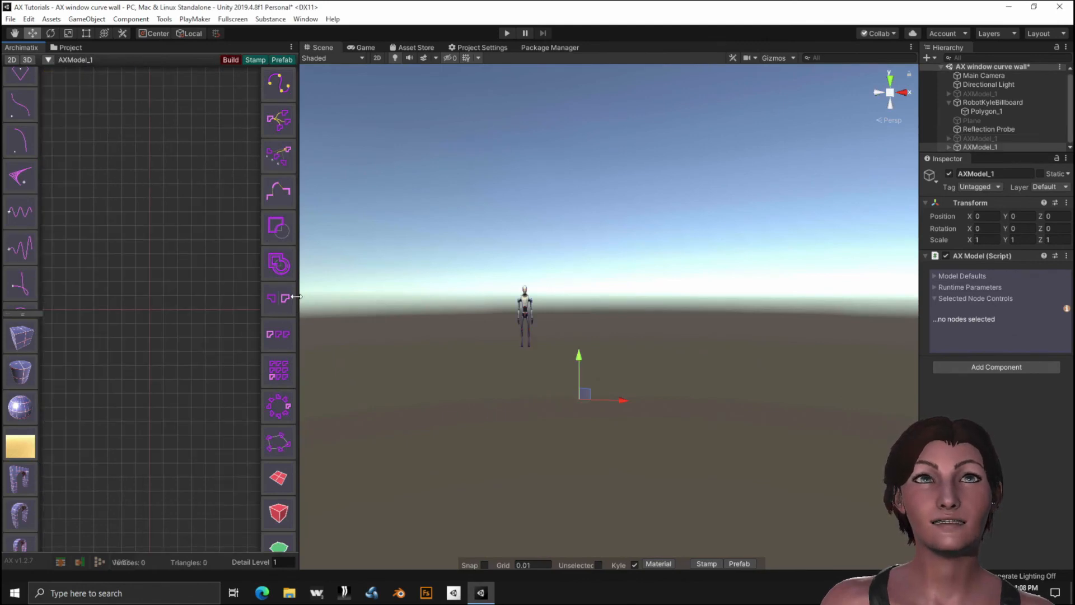
drag(298, 296, 401, 296)
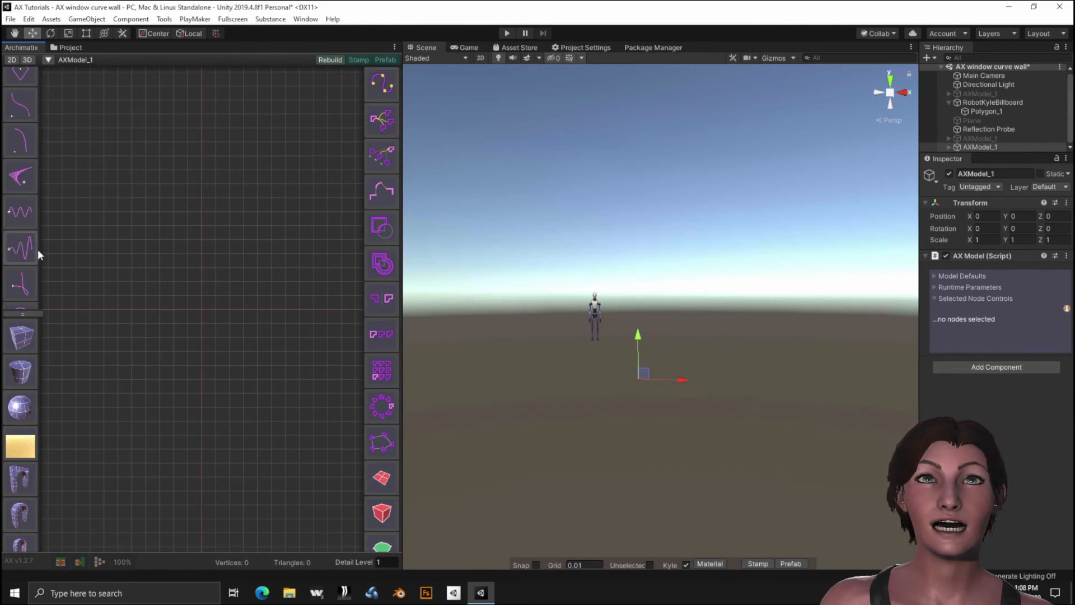
Add a Circle shape from the 2D shape library to the new model's node graph.
scroll(20, 168, down, 5)
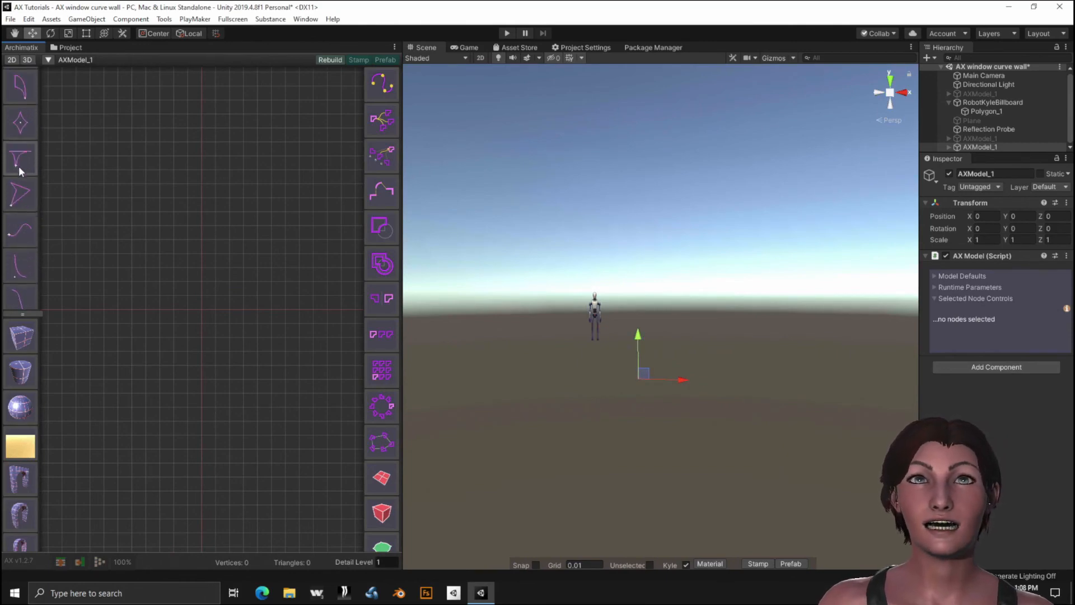
scroll(20, 171, up, 1)
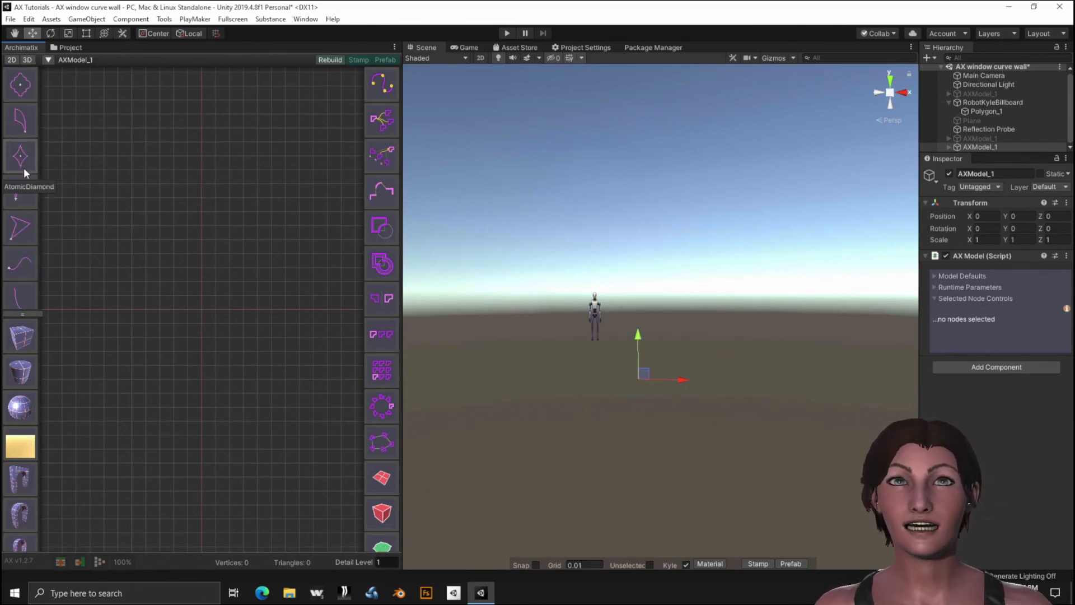
scroll(24, 170, down, 3)
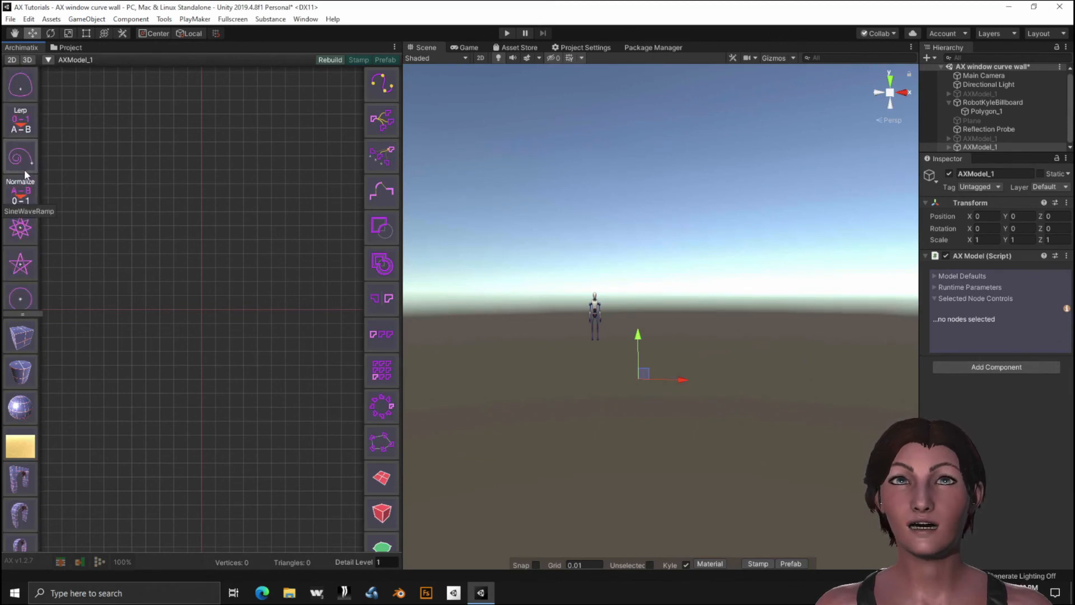
scroll(24, 167, down, 2)
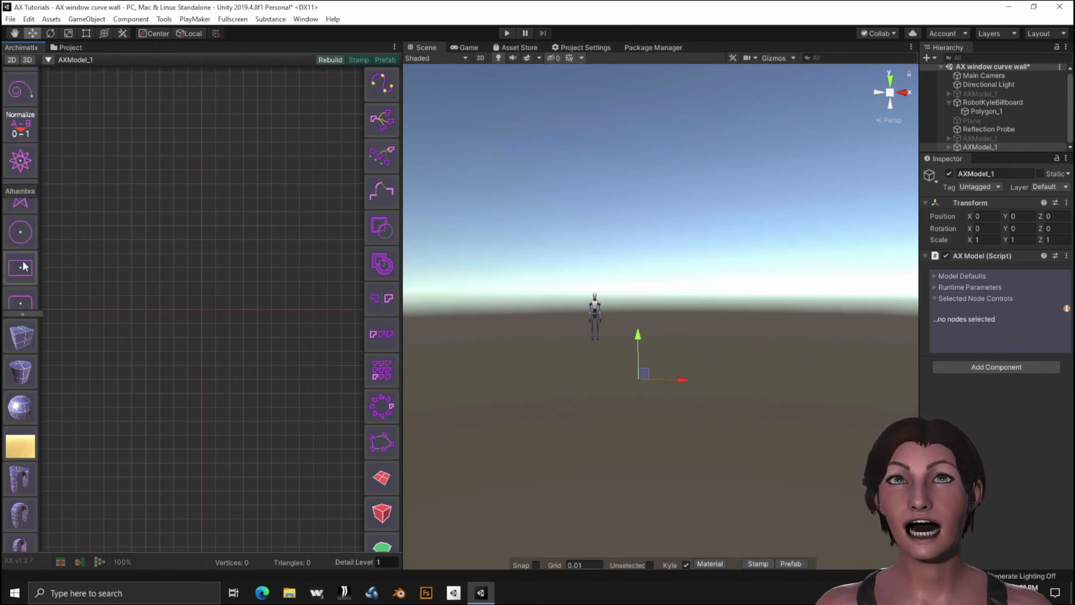
click(20, 232)
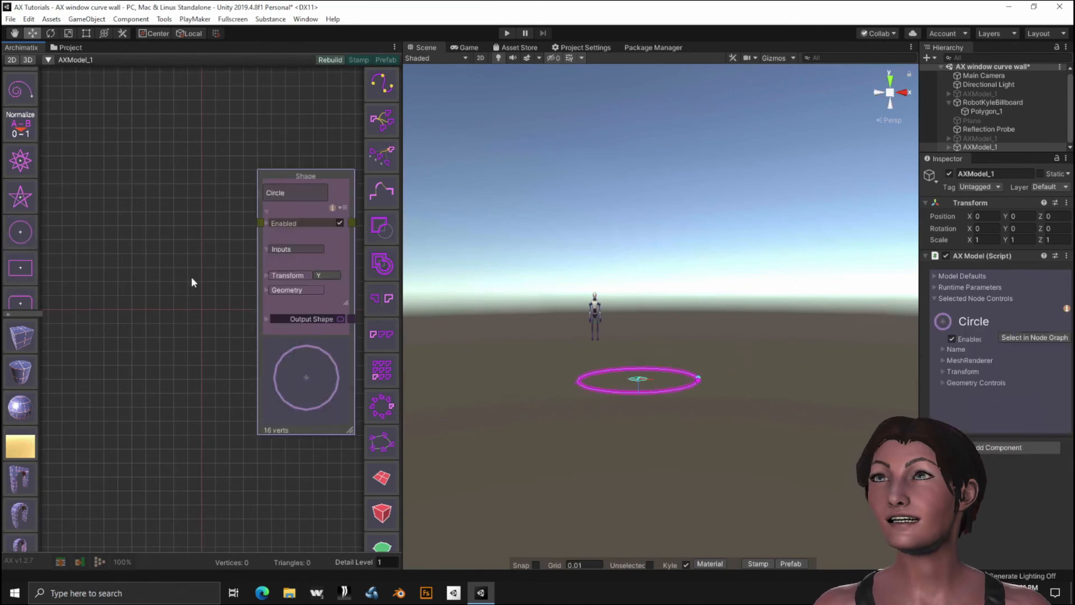
middle_drag(296, 462, 116, 404)
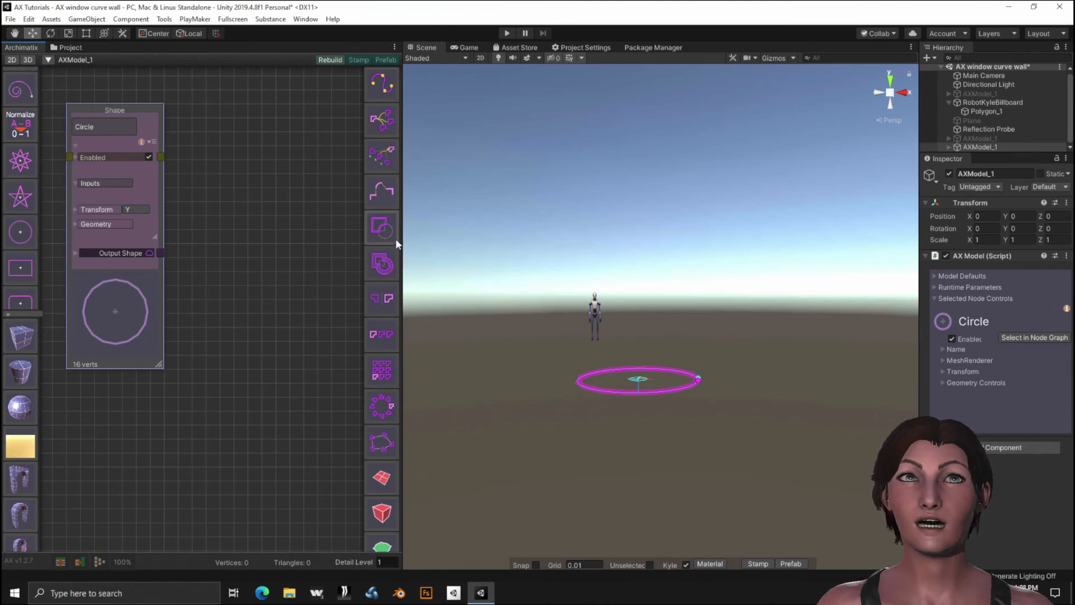
Add a ShapeDistributor node and connect the Circle's Output Shape to its Input Shape.
click(387, 127)
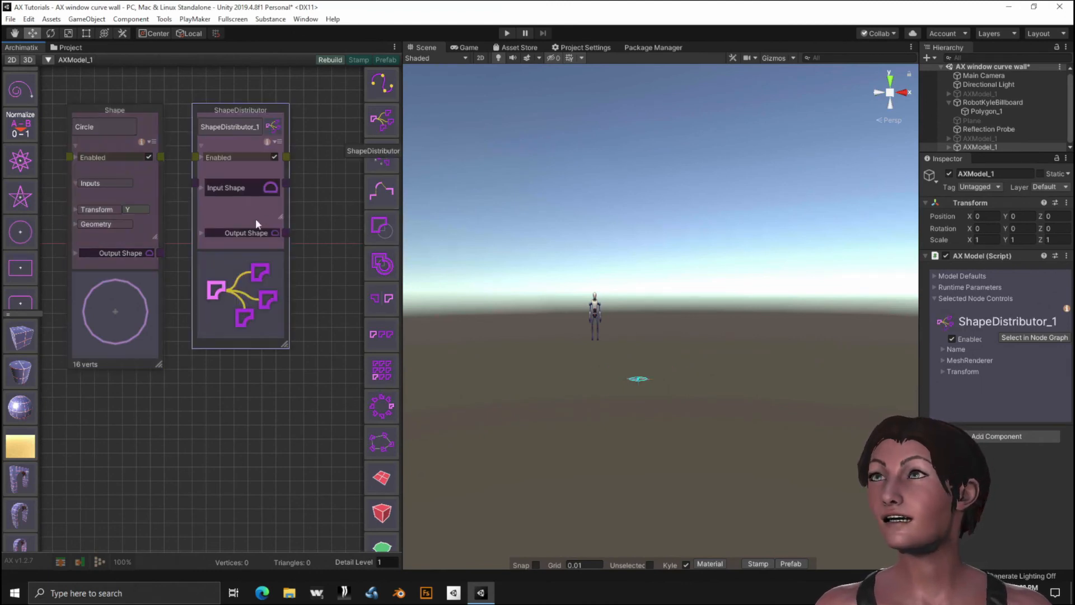
click(158, 252)
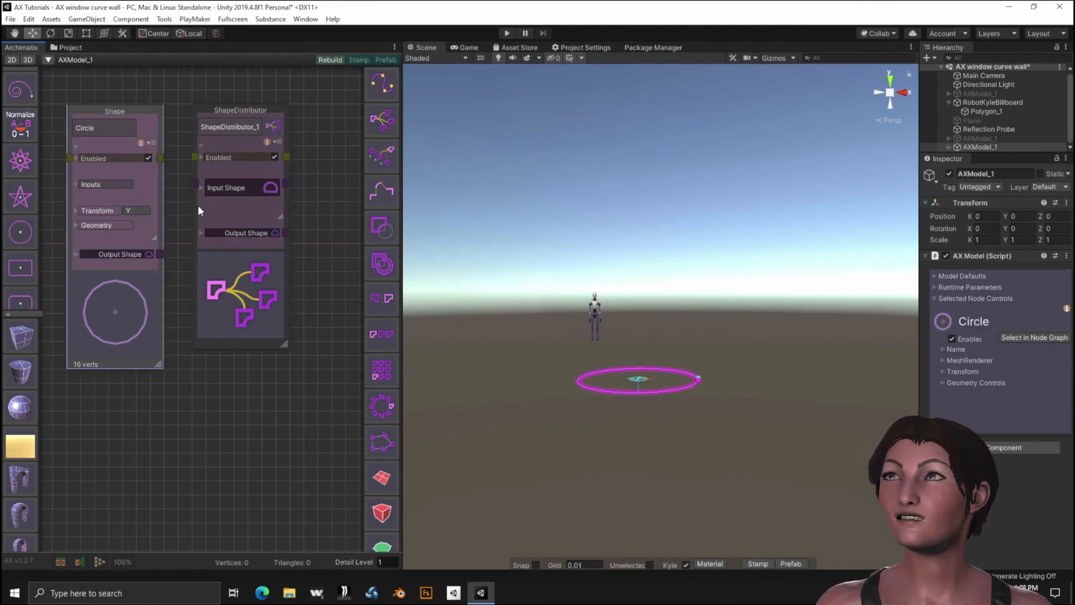
drag(161, 254, 197, 181)
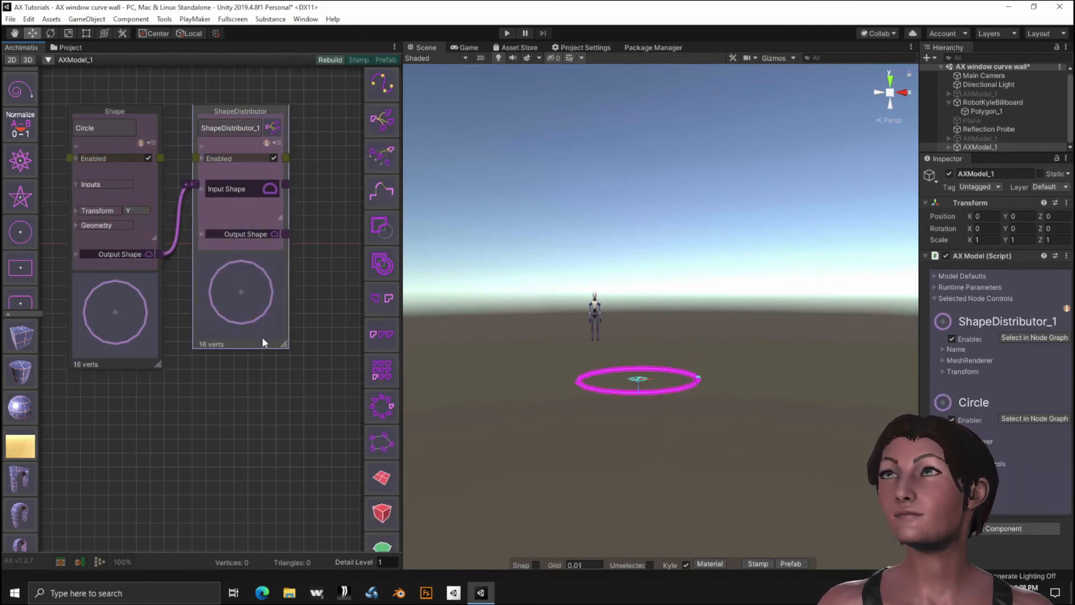
scroll(300, 387, down, 3)
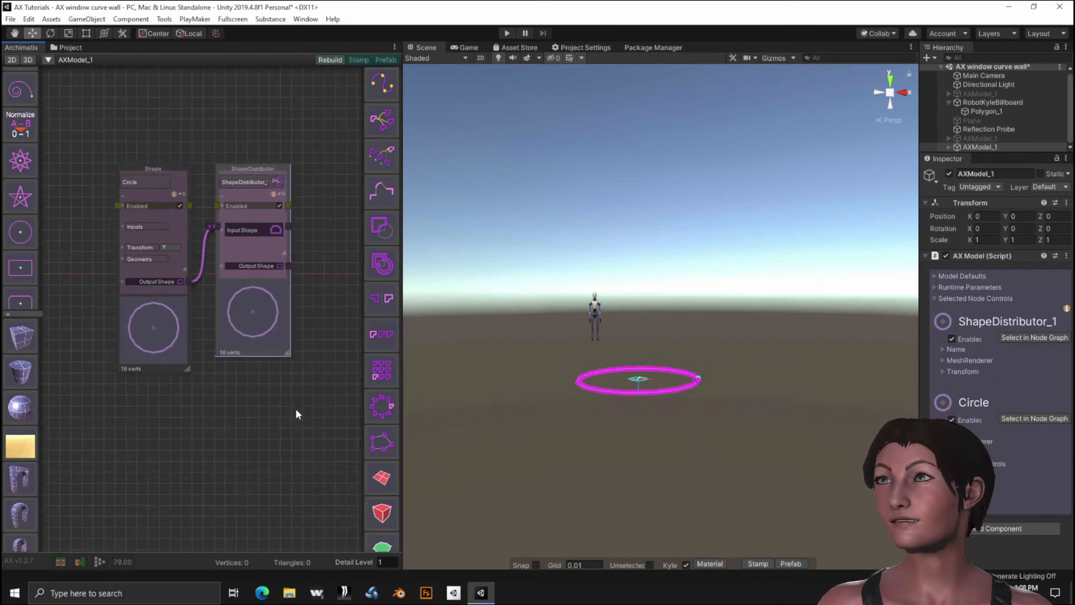
Add a Rectangle shape to the node graph, make it grounded and set its Transform axis to Z.
middle_drag(298, 410, 238, 343)
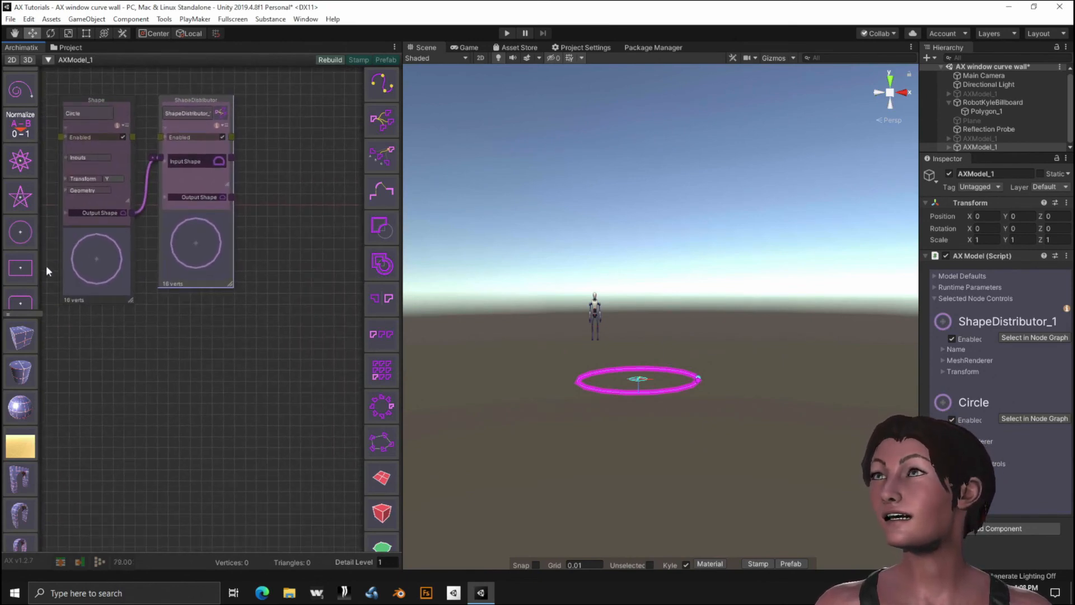
click(20, 268)
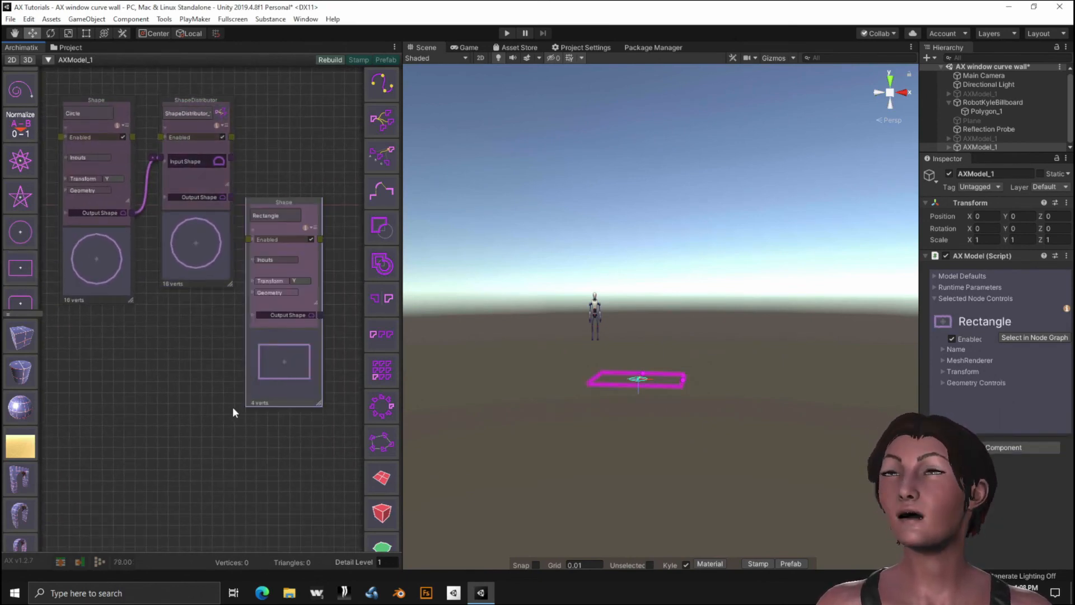
click(276, 292)
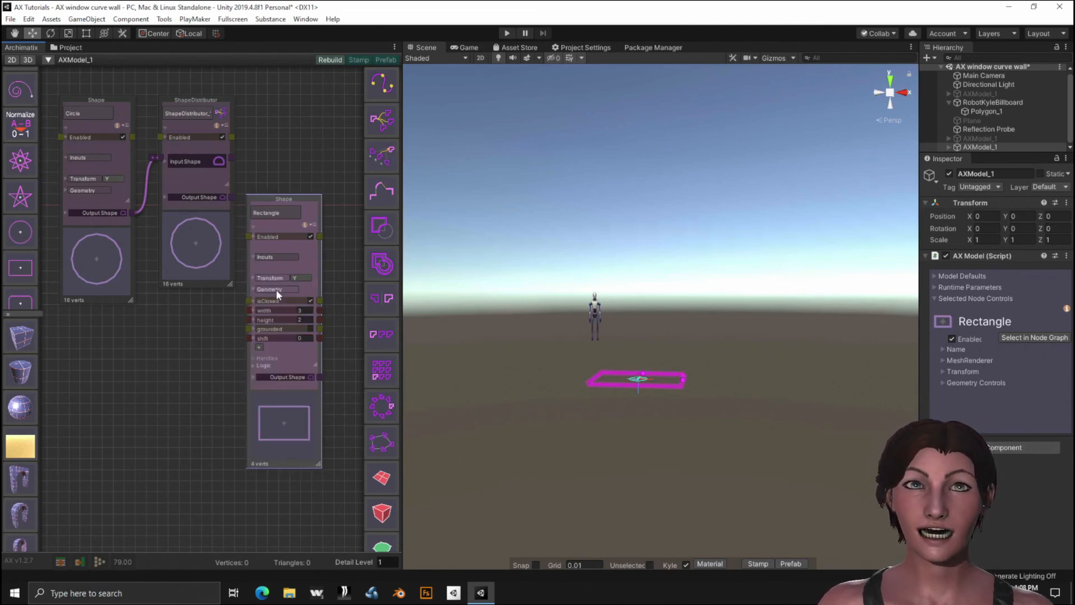
click(310, 328)
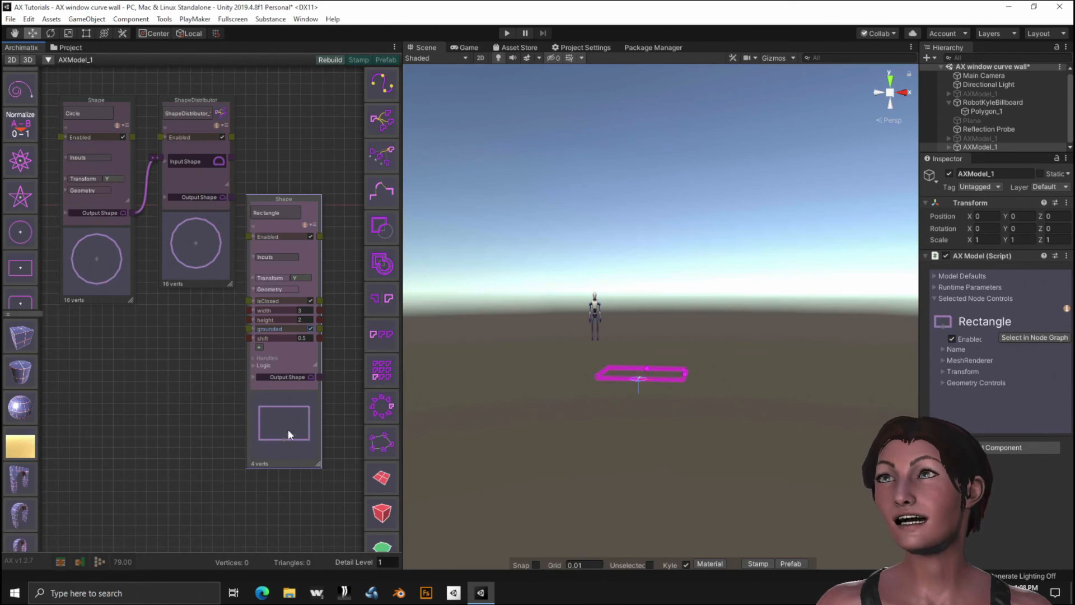
click(297, 277)
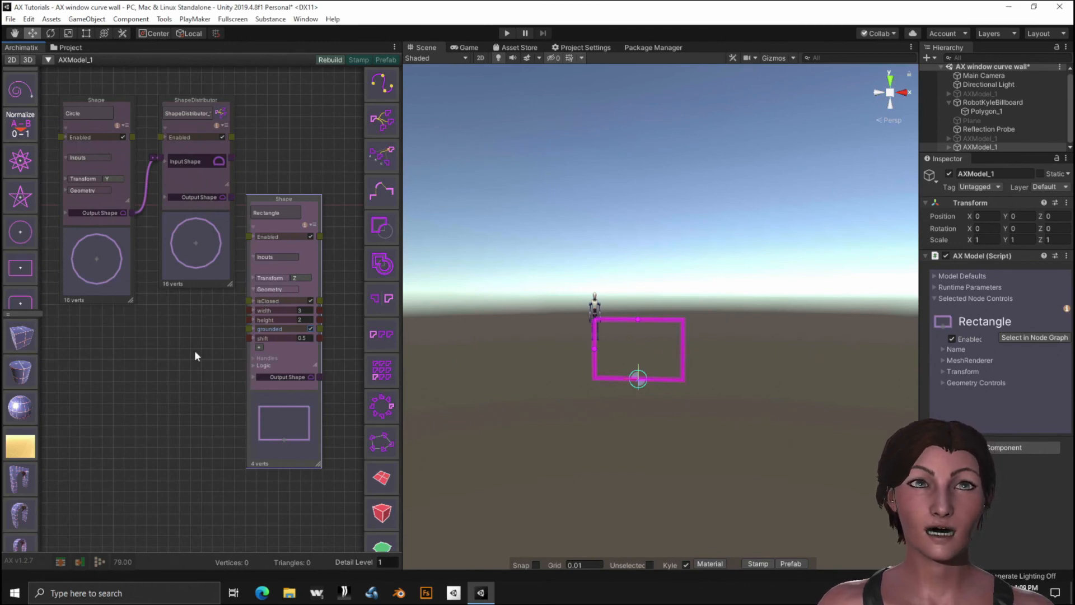
Add an Extrude node beside the Rectangle and connect the Rectangle's Output Shape to its Plan input.
scroll(158, 413, down, 3)
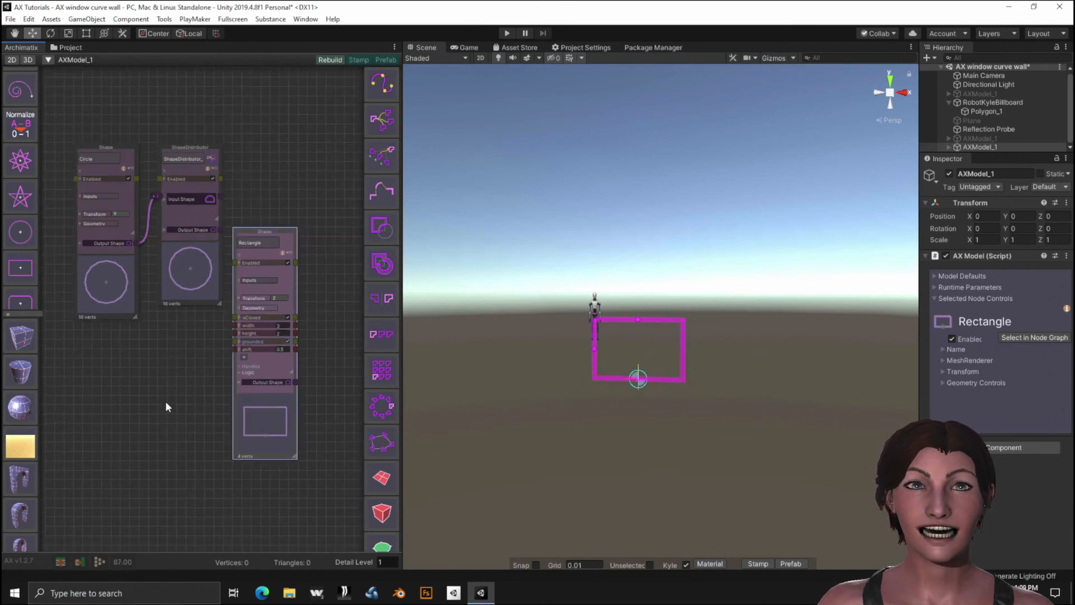
middle_drag(147, 388, 102, 341)
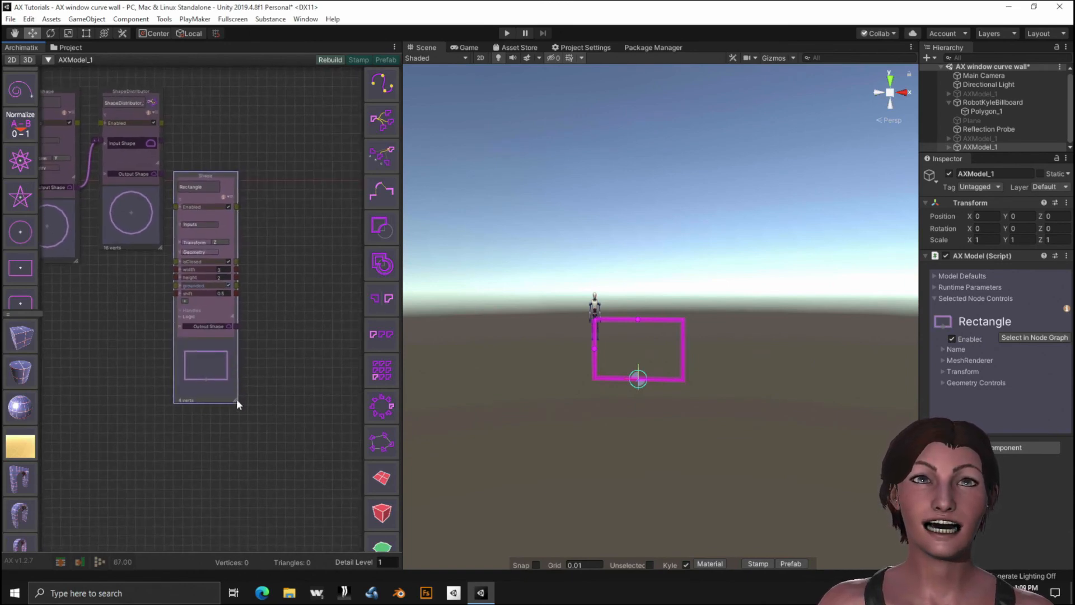
drag(225, 394, 247, 388)
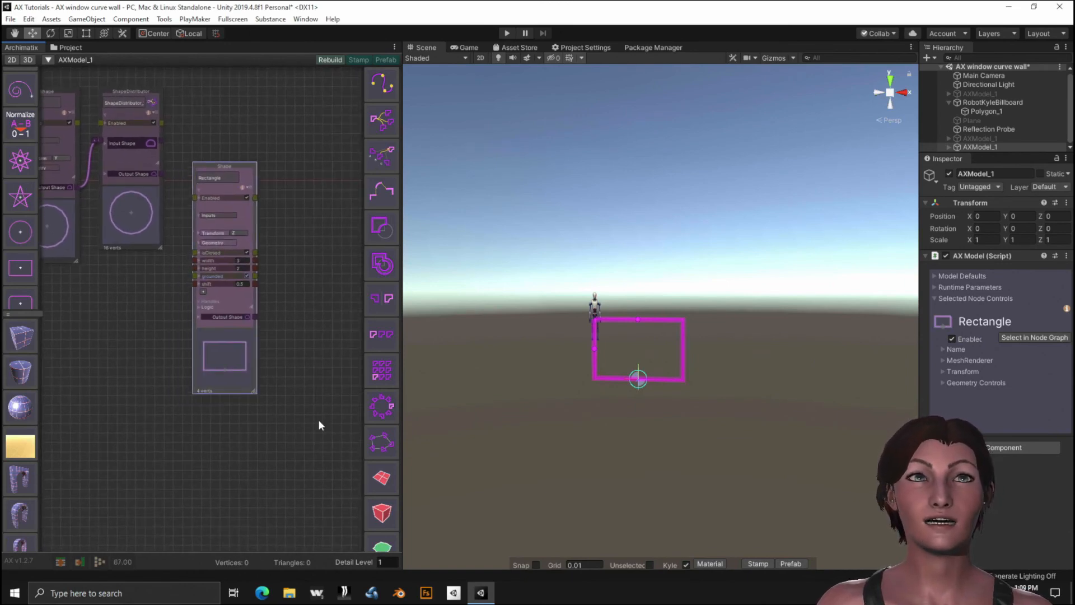
scroll(378, 426, down, 2)
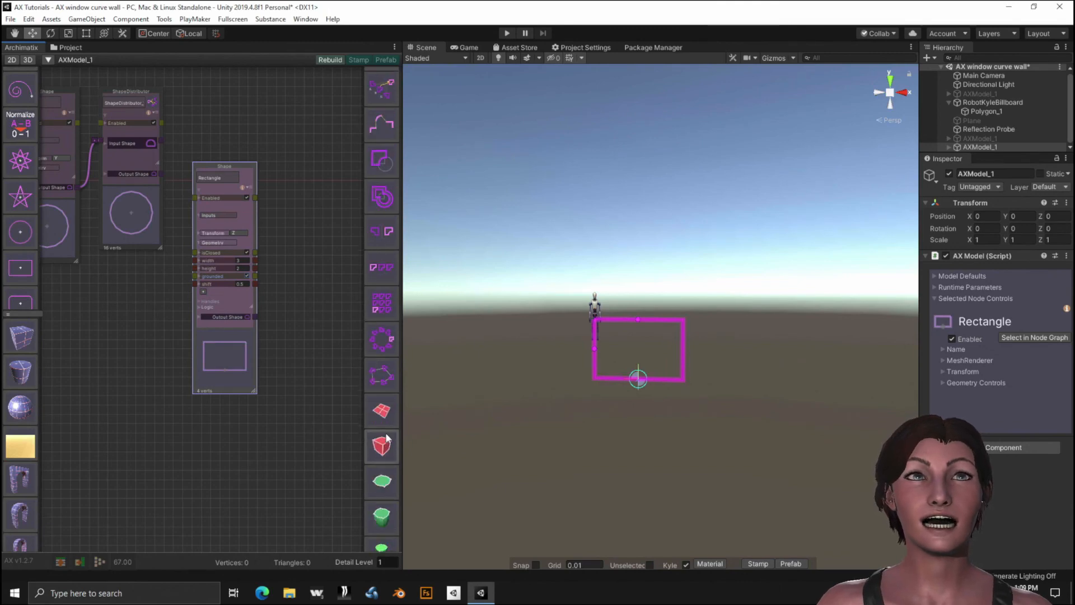
scroll(386, 438, down, 2)
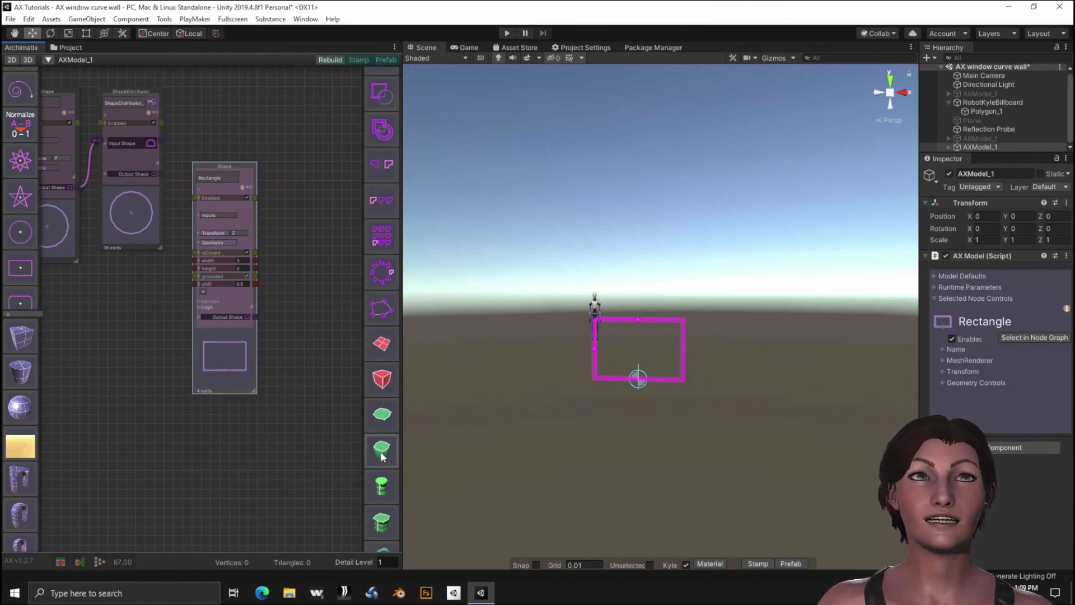
click(384, 419)
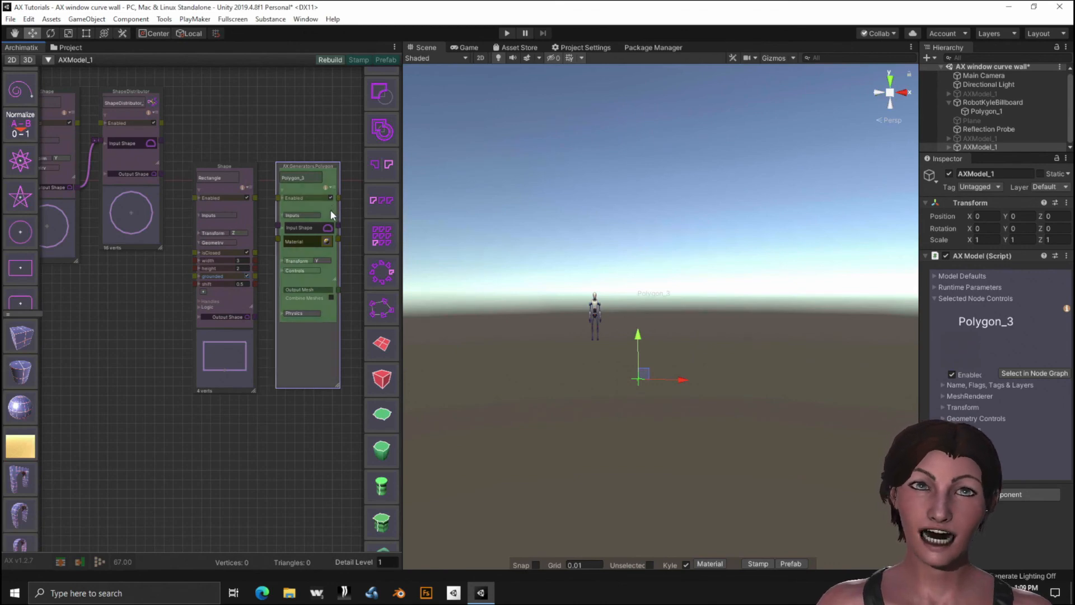
key(Delete)
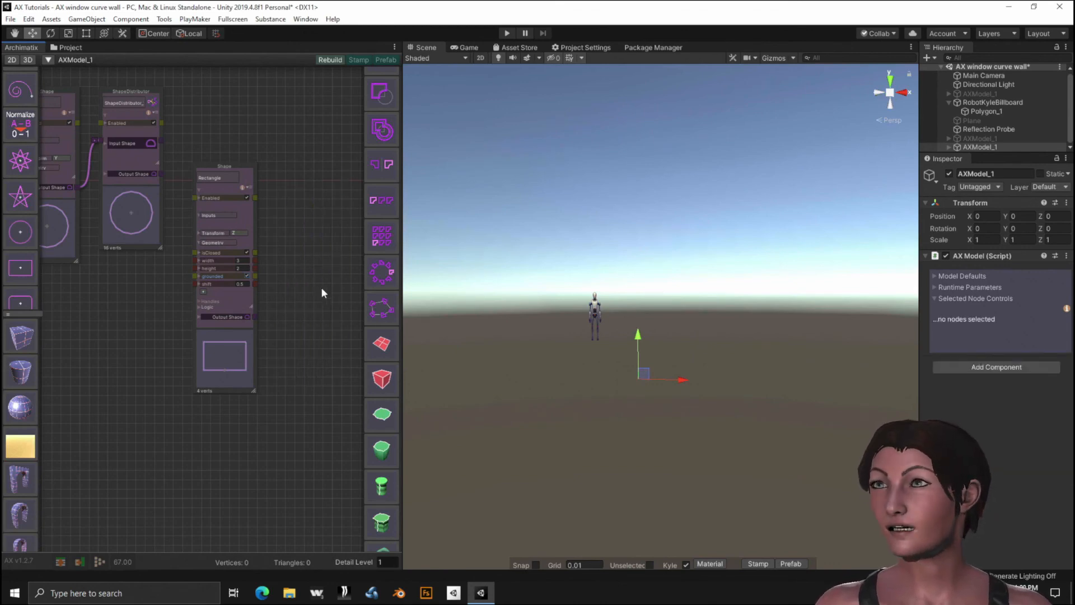
click(381, 450)
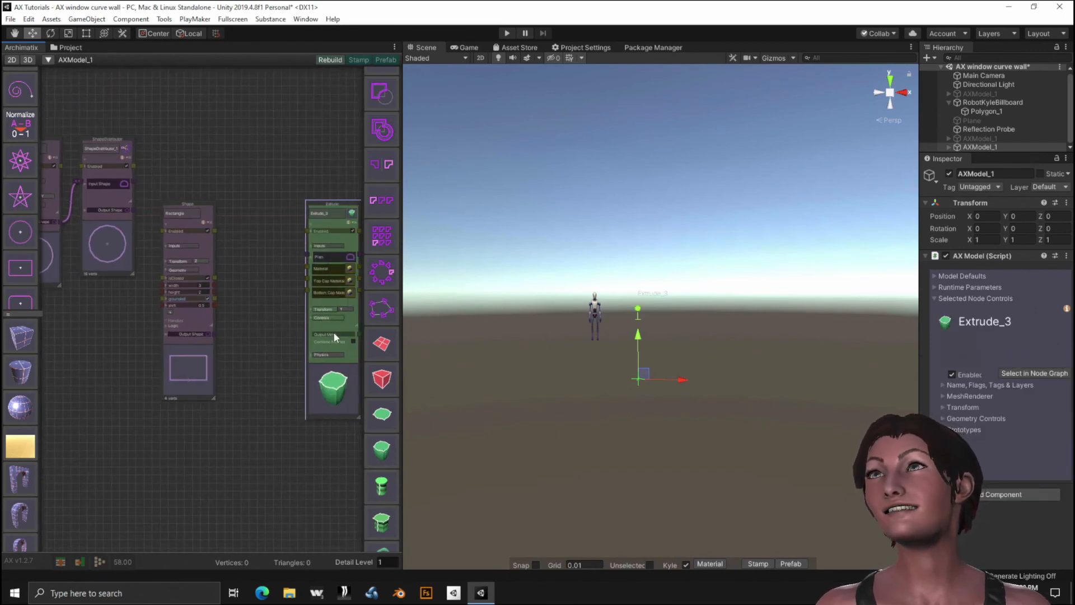
drag(336, 324, 233, 258)
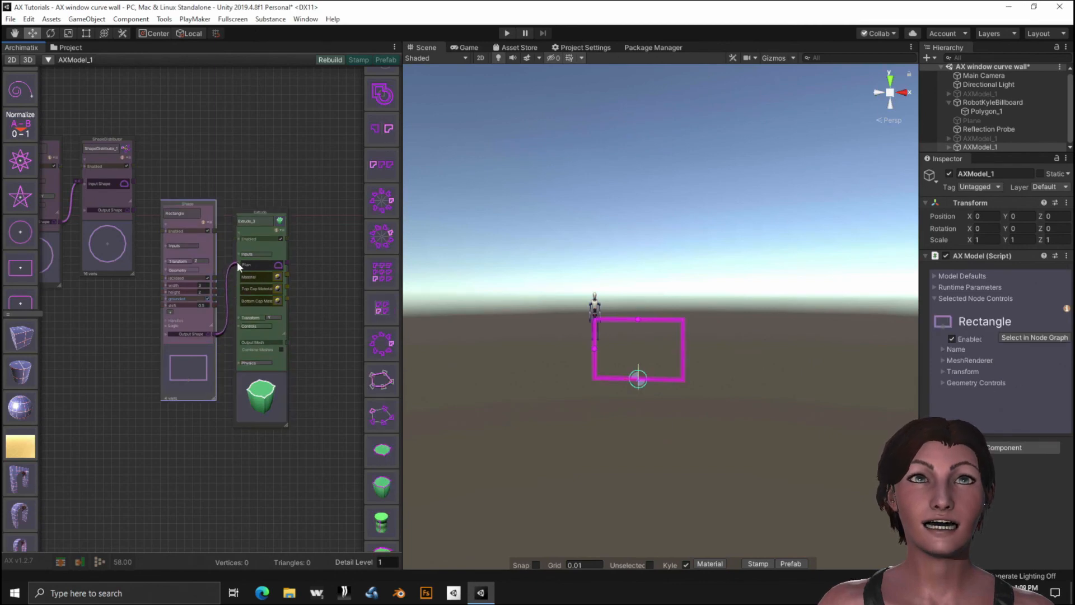
click(235, 263)
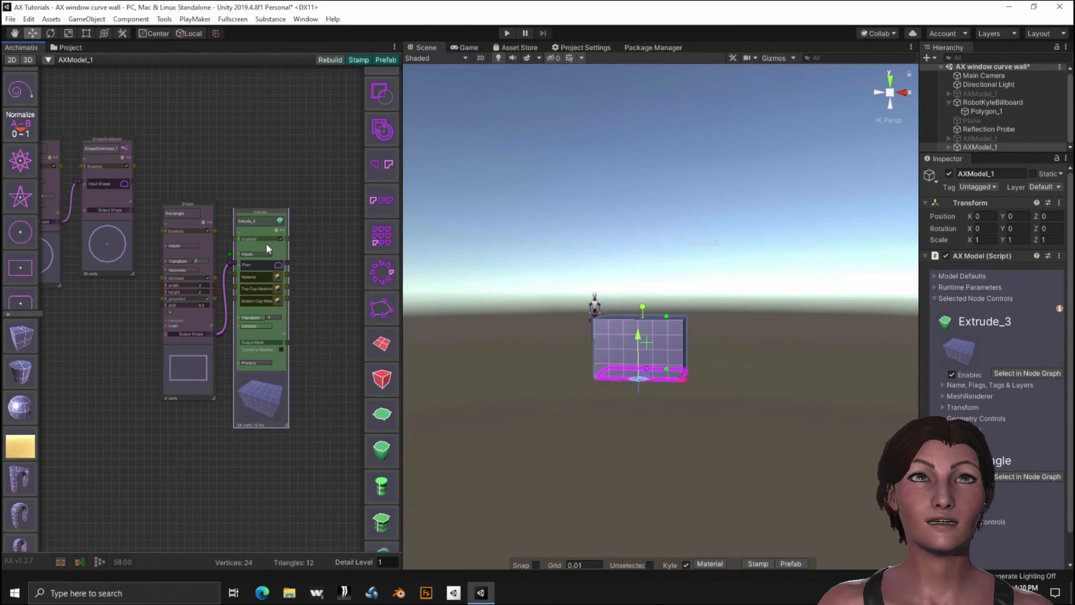
Set the Extrude node's Transform axis to Z and its Height to 0.2.
click(272, 317)
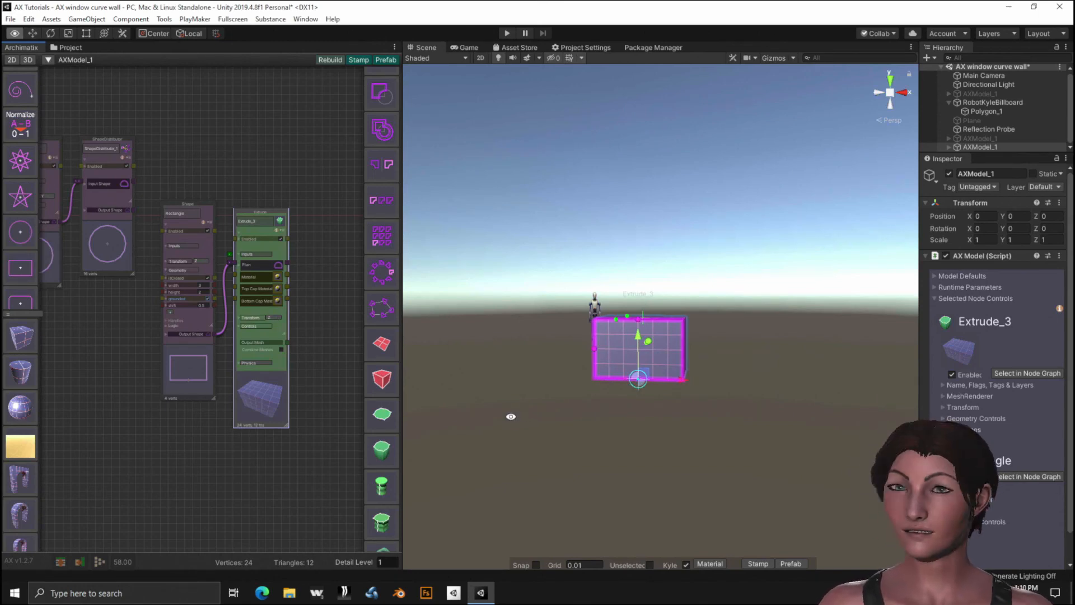
alt+drag(511, 415, 492, 401)
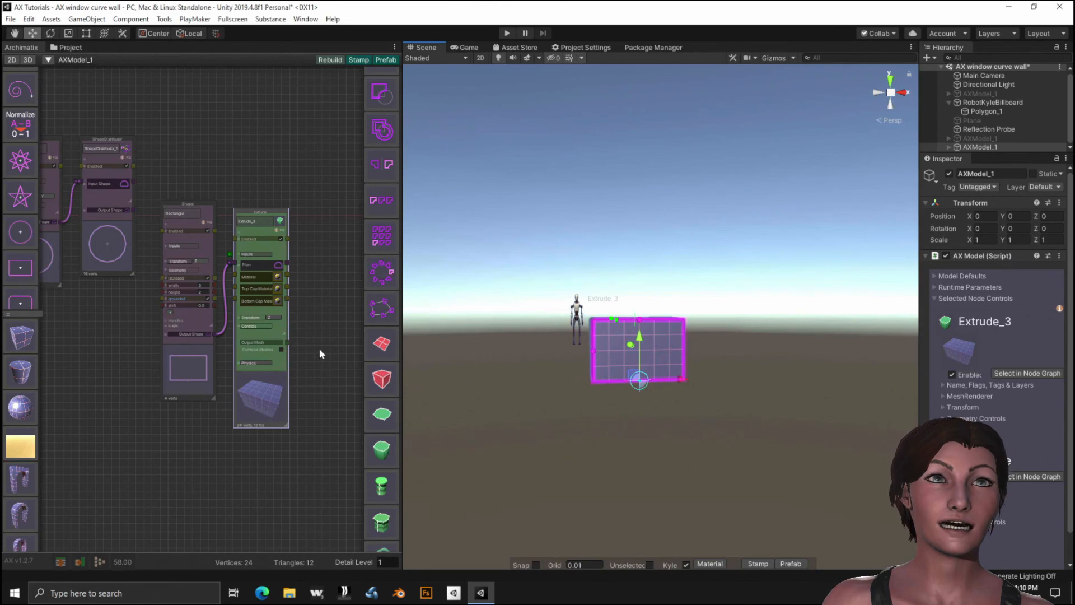
click(248, 325)
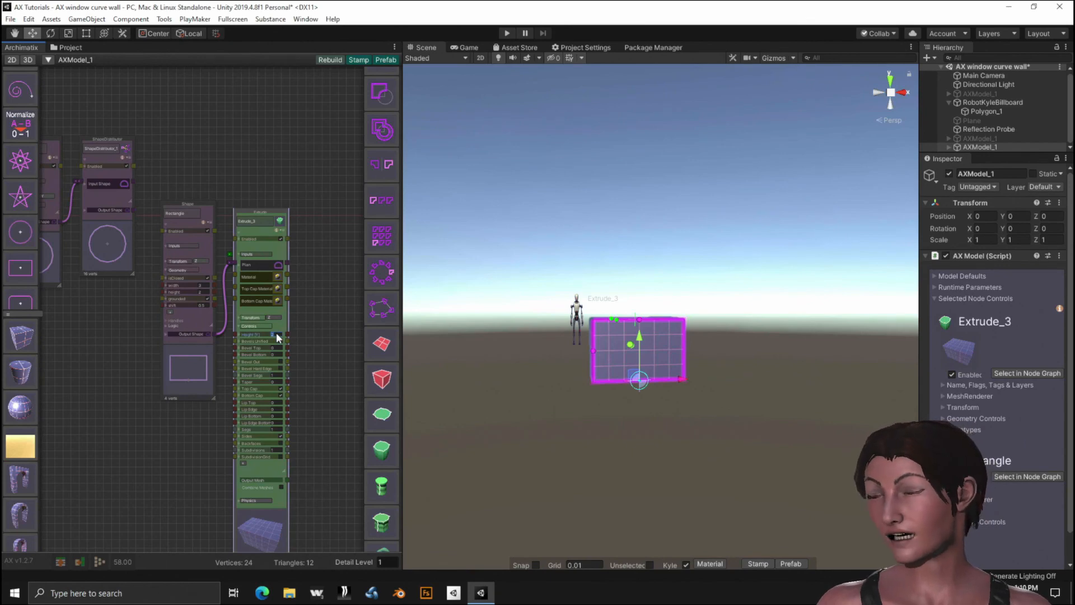
text(.3)
key(Return)
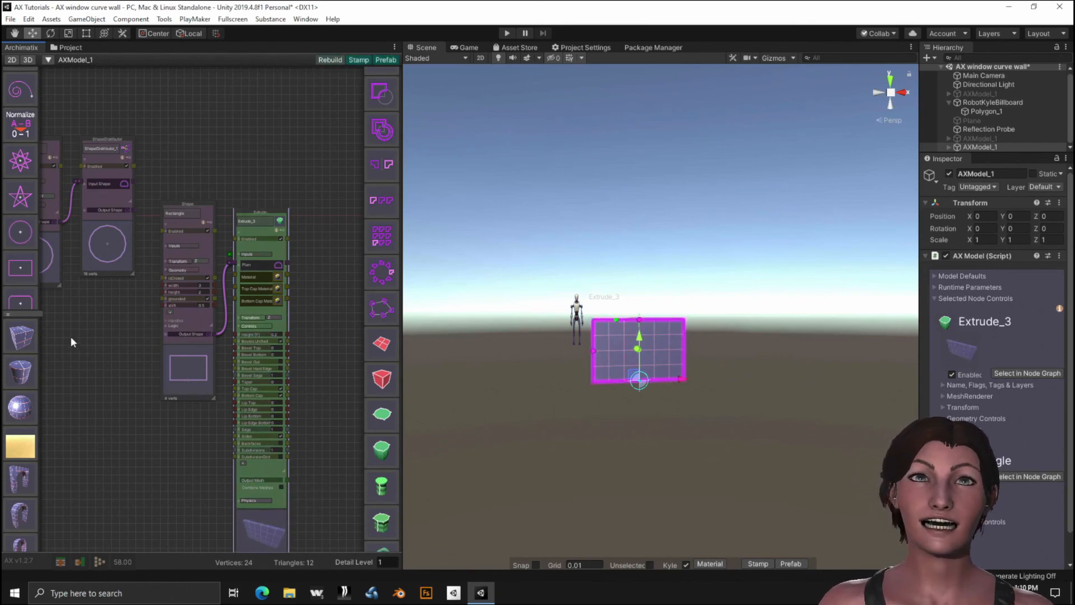
Expand the Circle's geometry parameters and link its circumference to the Rectangle's width.
scroll(109, 325, up, 5)
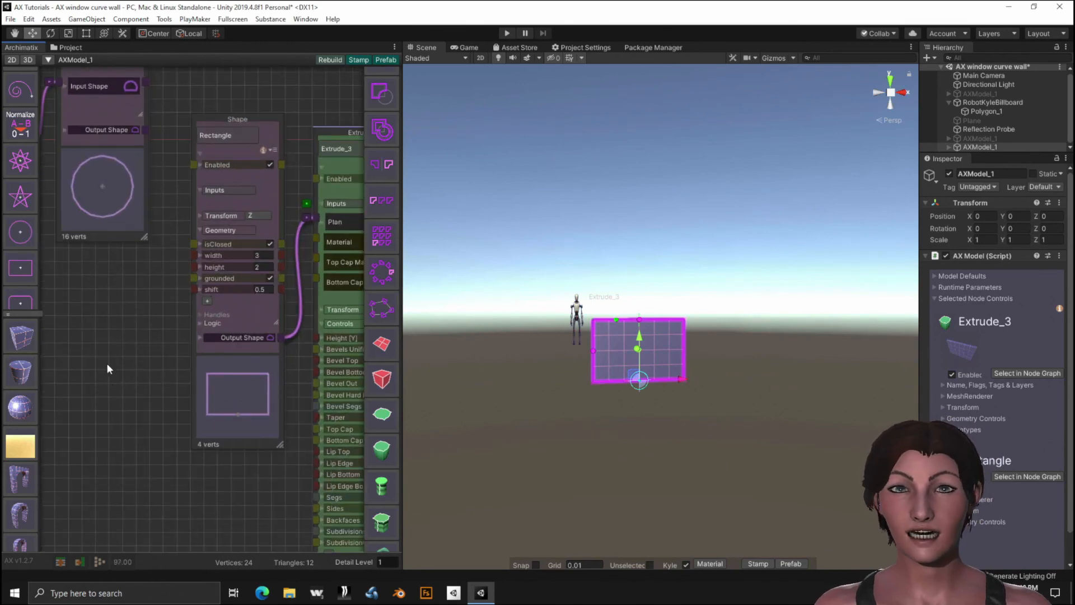
middle_drag(103, 367, 197, 391)
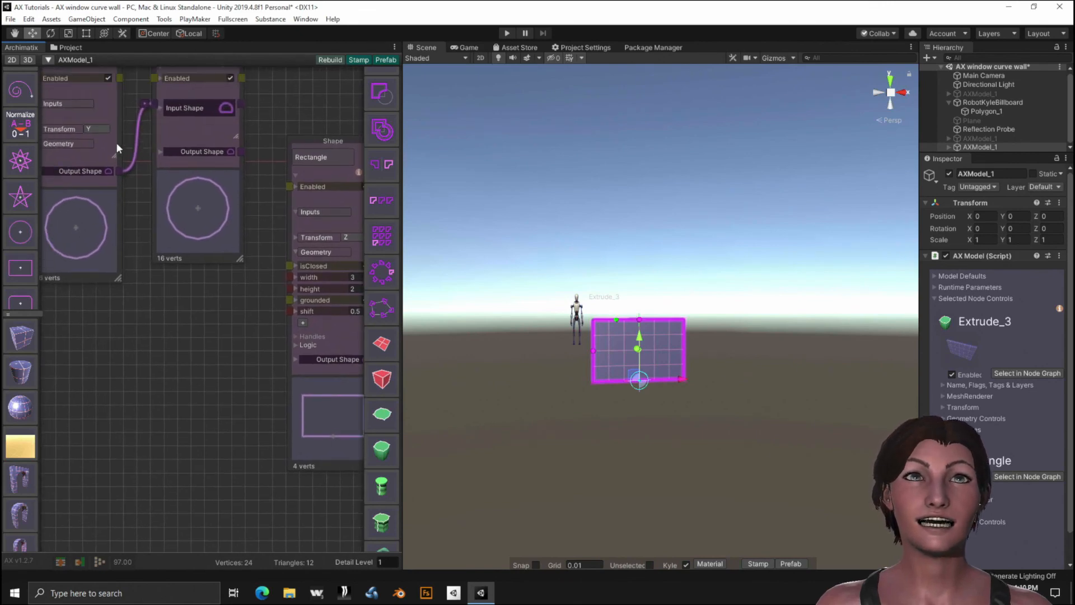
drag(115, 167, 136, 202)
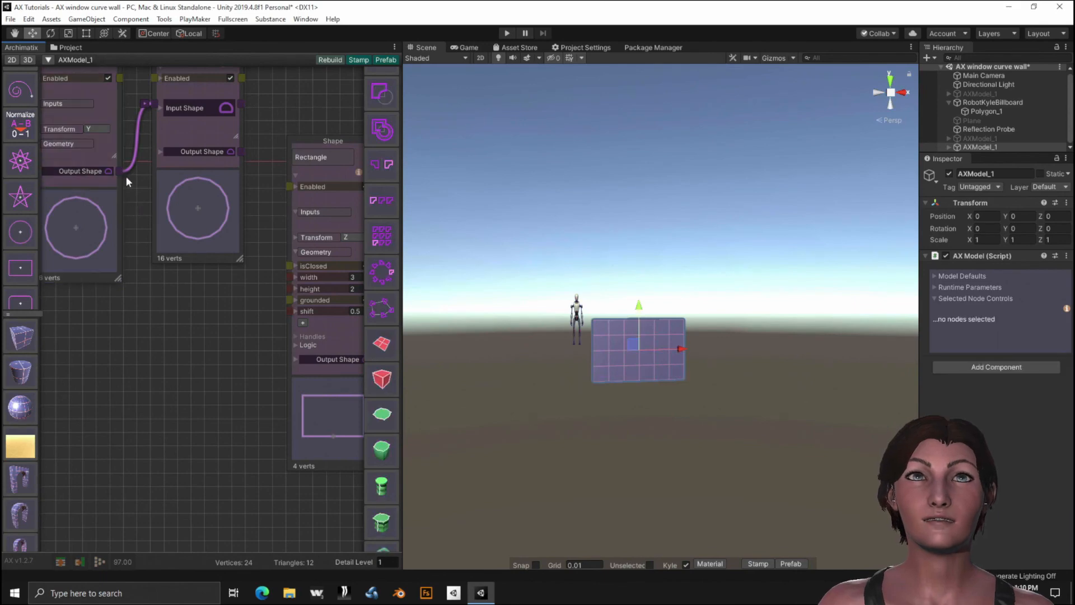
click(68, 144)
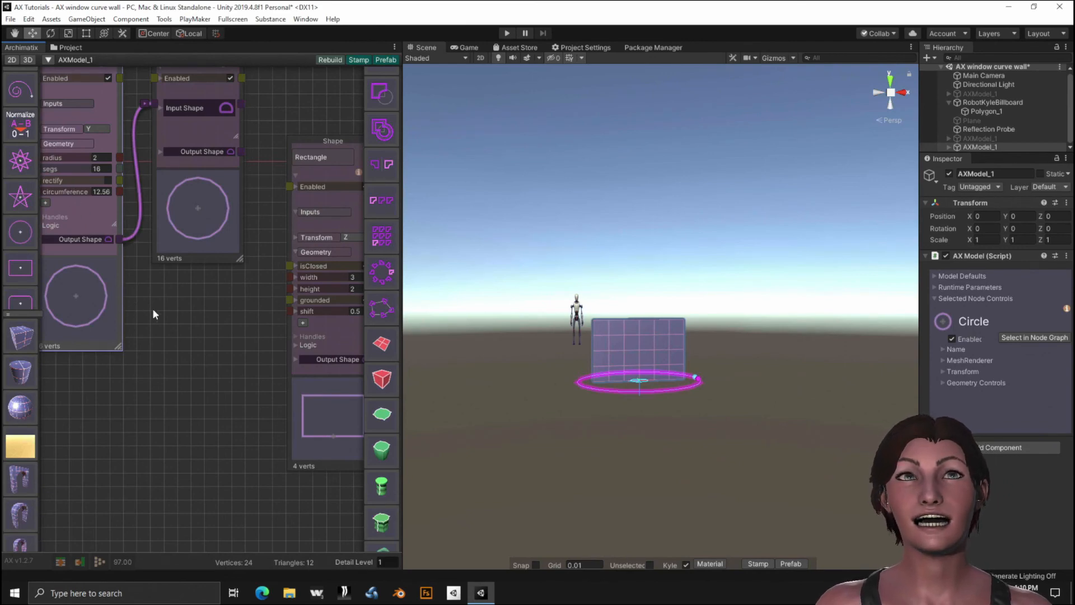
middle_drag(154, 311, 166, 321)
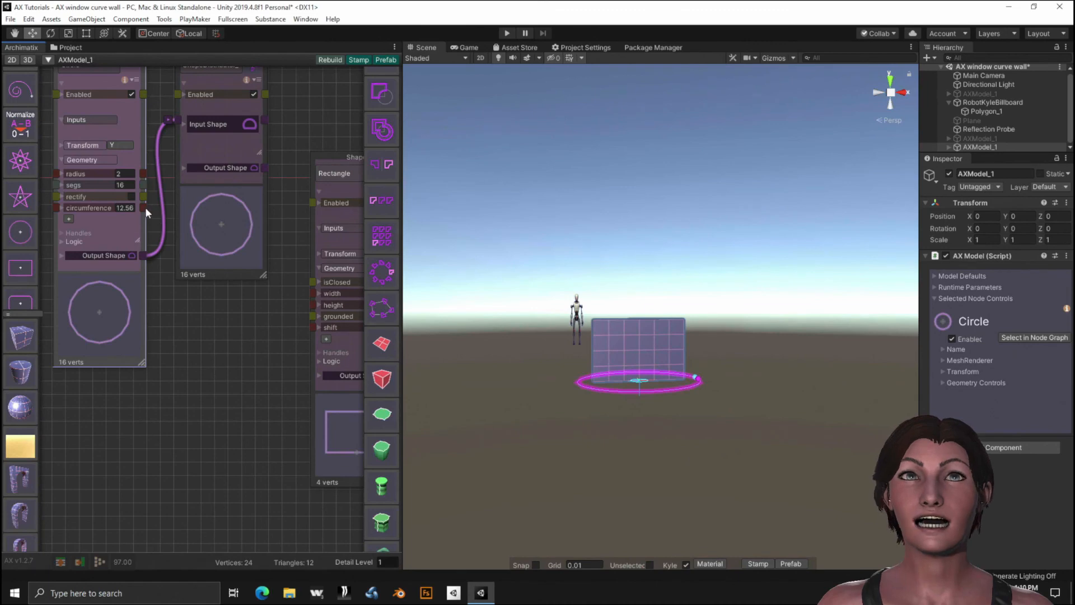
drag(144, 208, 314, 293)
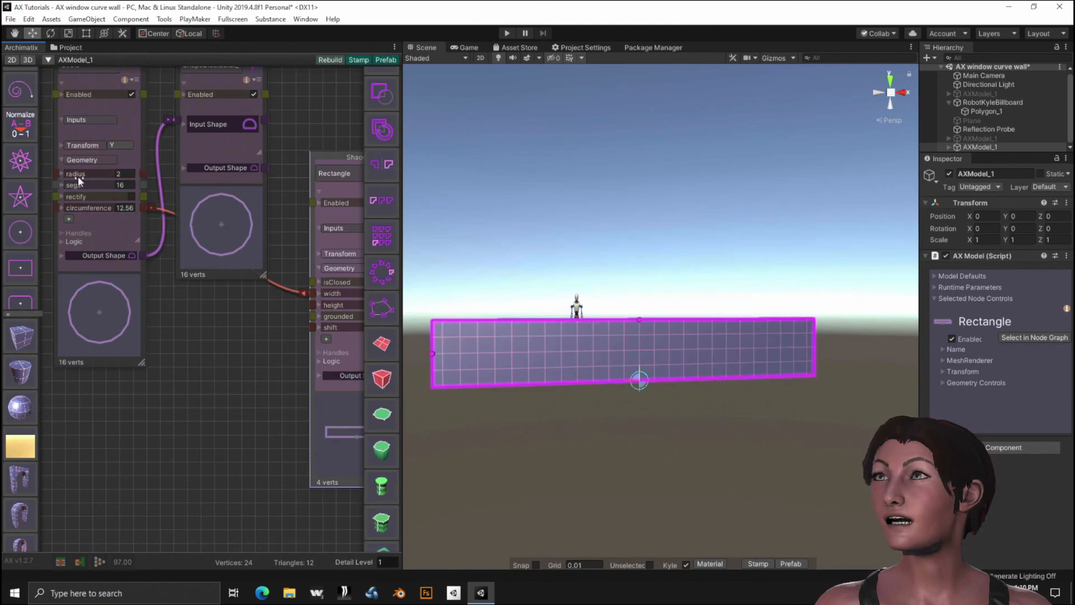
Increase the Circle's radius to about 3.26.
mouse_move(78, 175)
mouse_down()
mouse_move(92, 174)
mouse_move(70, 181)
mouse_move(97, 184)
mouse_up()
middle_drag(199, 363, 151, 357)
scroll(198, 349, down, 3)
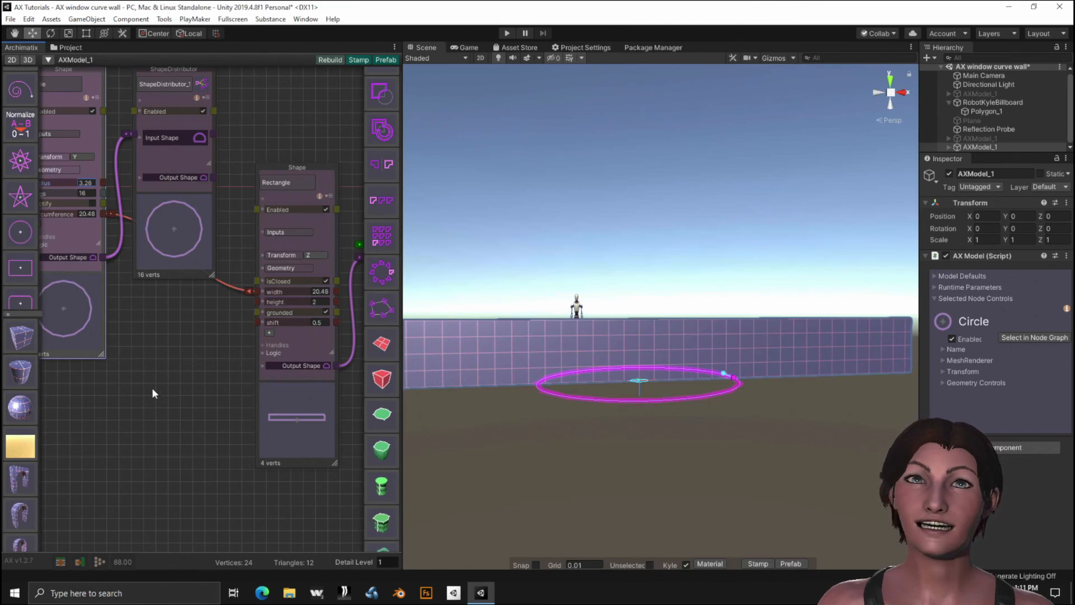
middle_drag(139, 364, 183, 394)
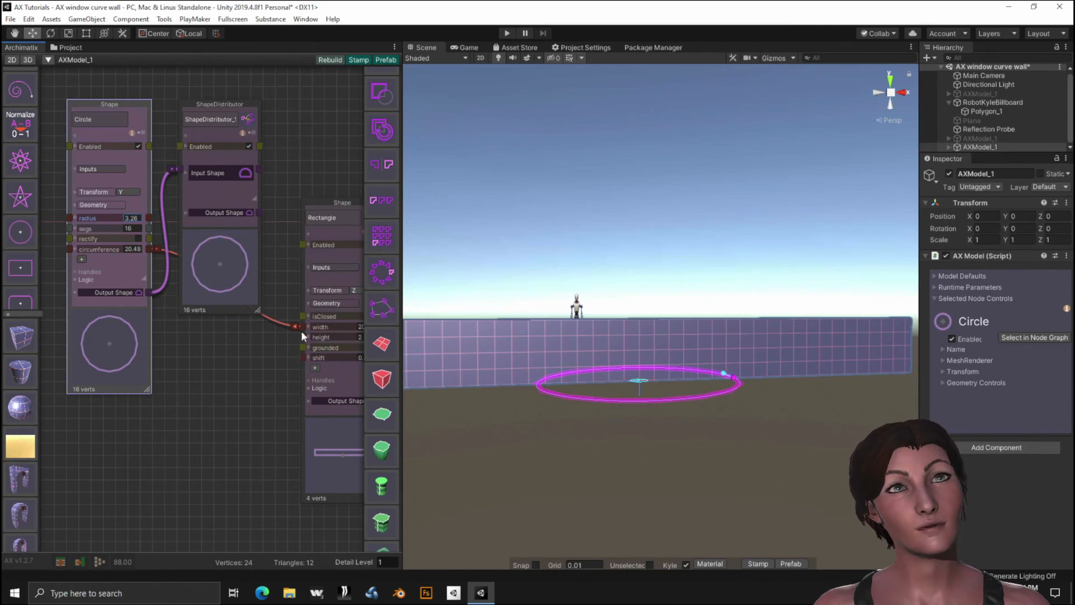
Set the Rectangle's height to 3.6 to make the wall taller.
middle_drag(245, 389, 126, 398)
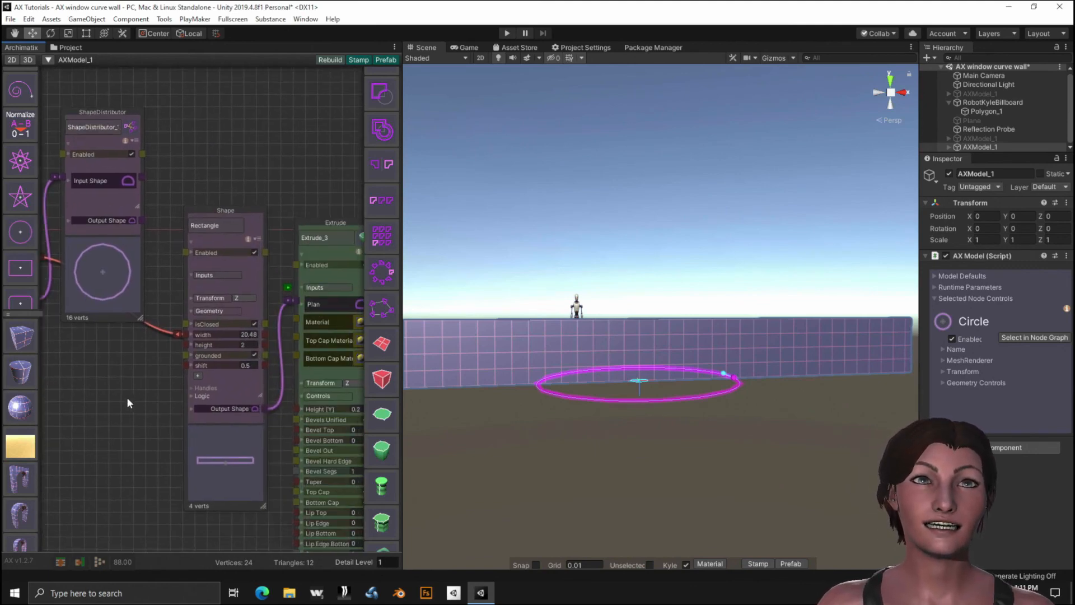
click(252, 344)
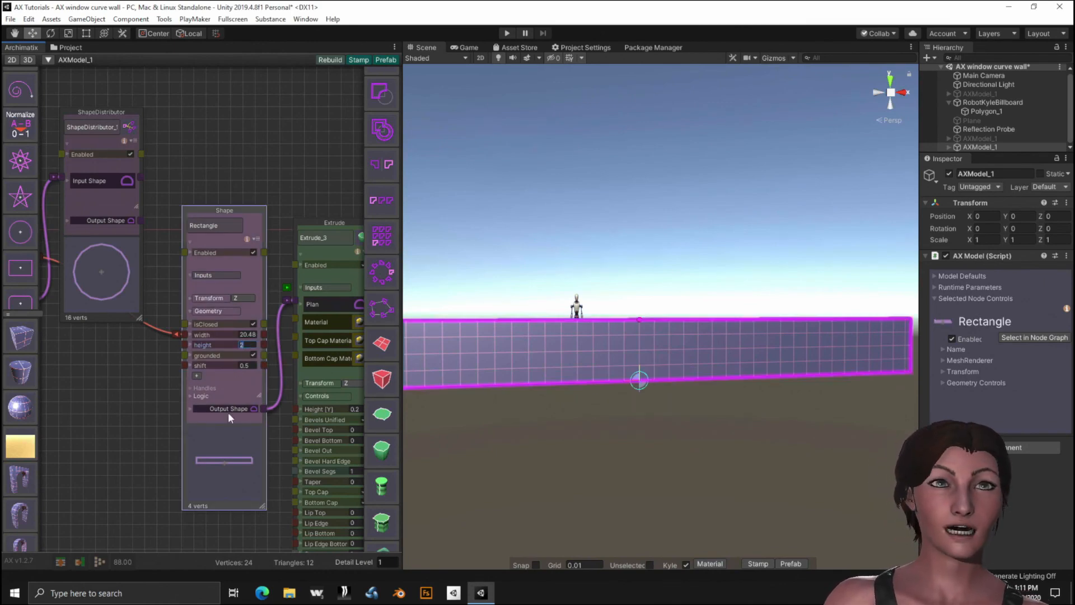
text(3)
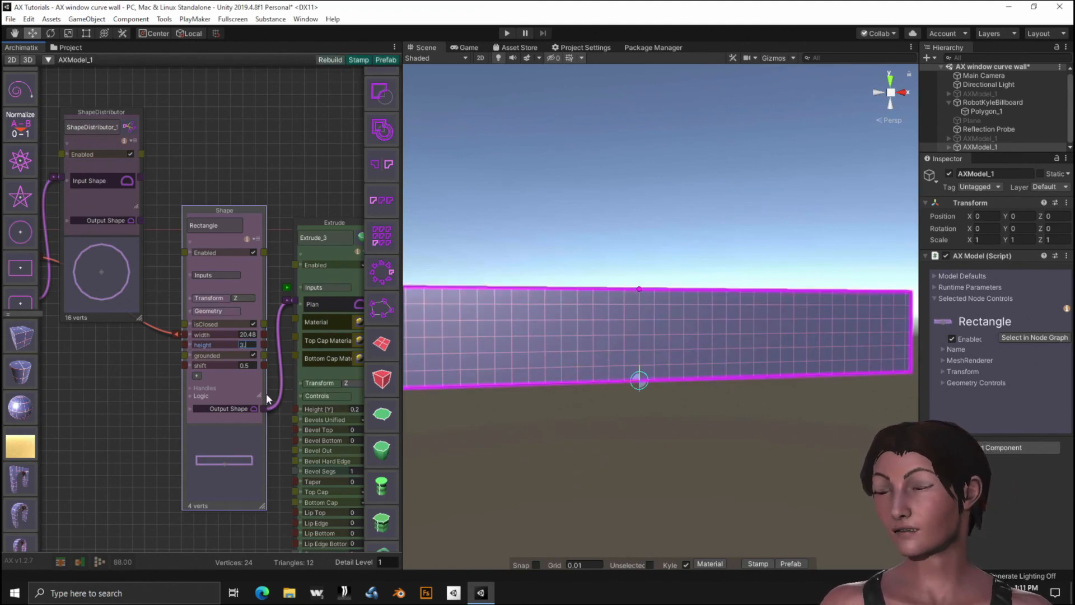
text(.6)
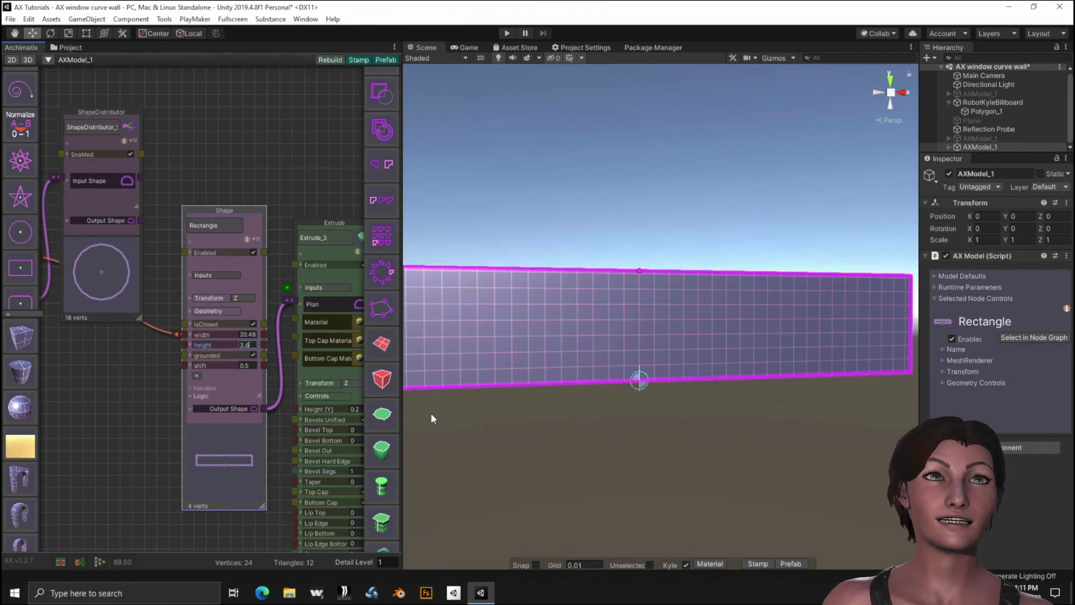
click(343, 380)
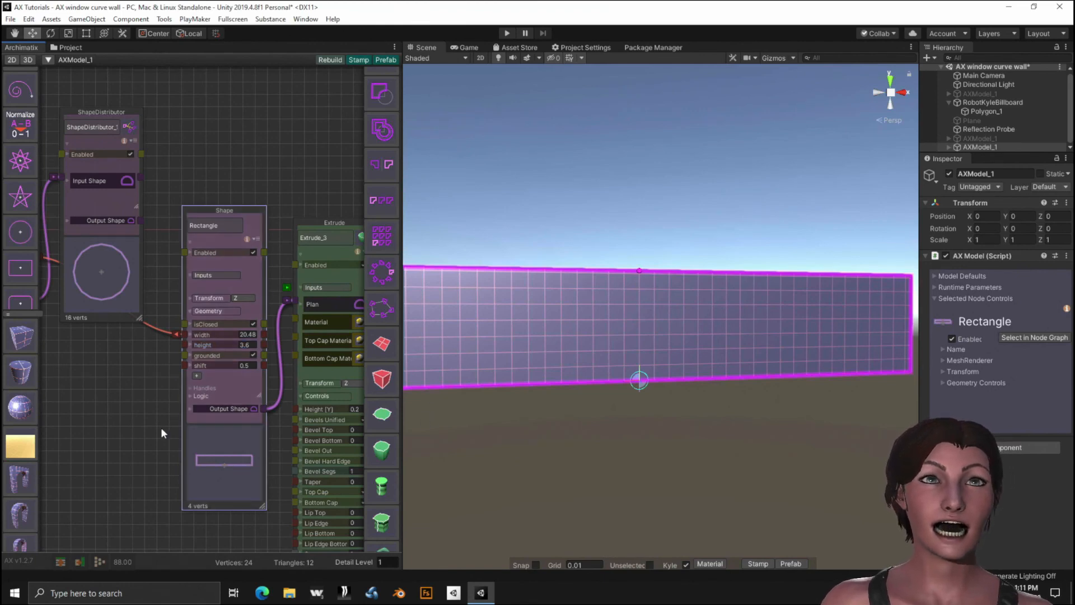
Add a PlanDeformer node to the graph and place it beside the Extrude node.
drag(146, 407, 137, 273)
drag(216, 474, 197, 383)
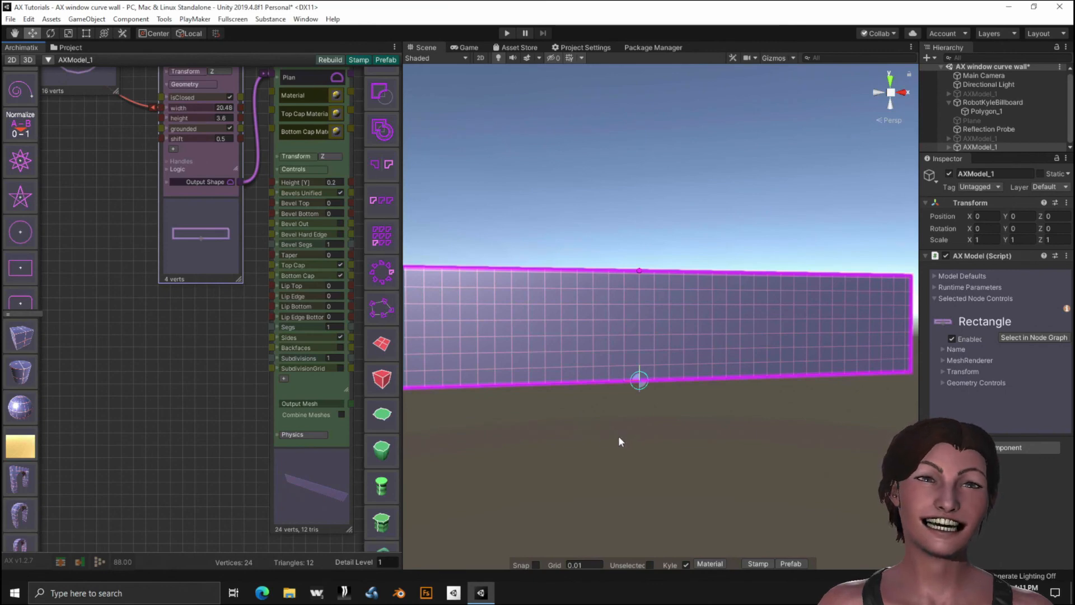
middle_drag(223, 398, 23, 391)
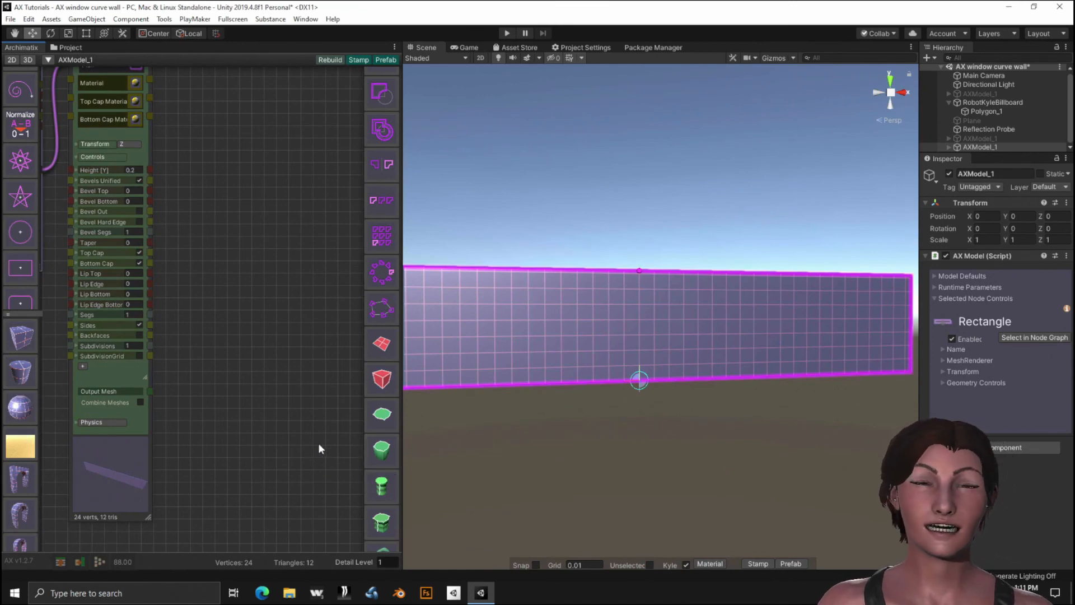
scroll(381, 420, down, 5)
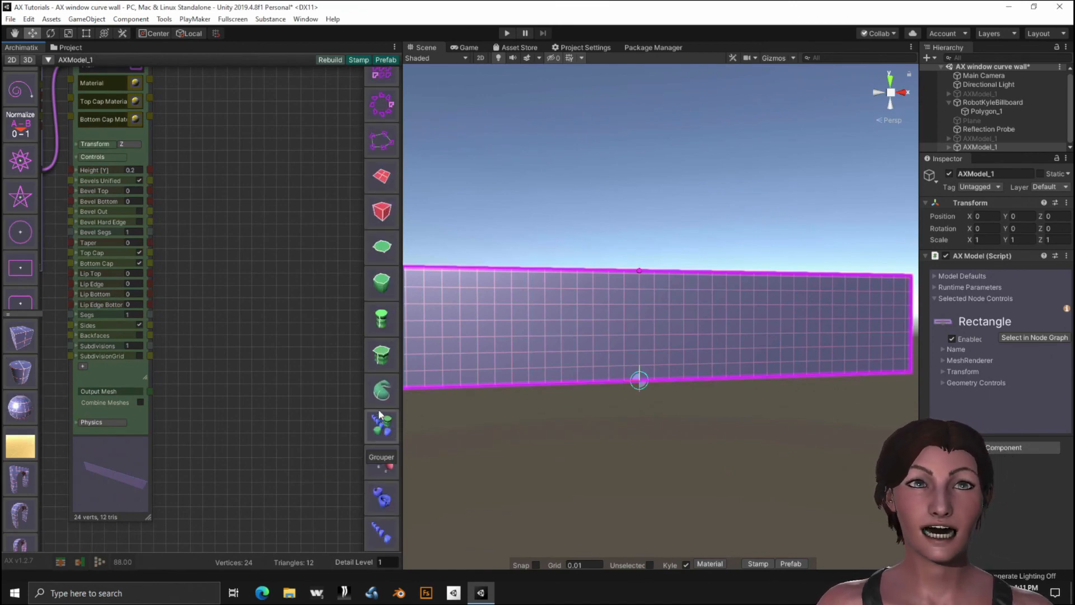
scroll(381, 414, down, 7)
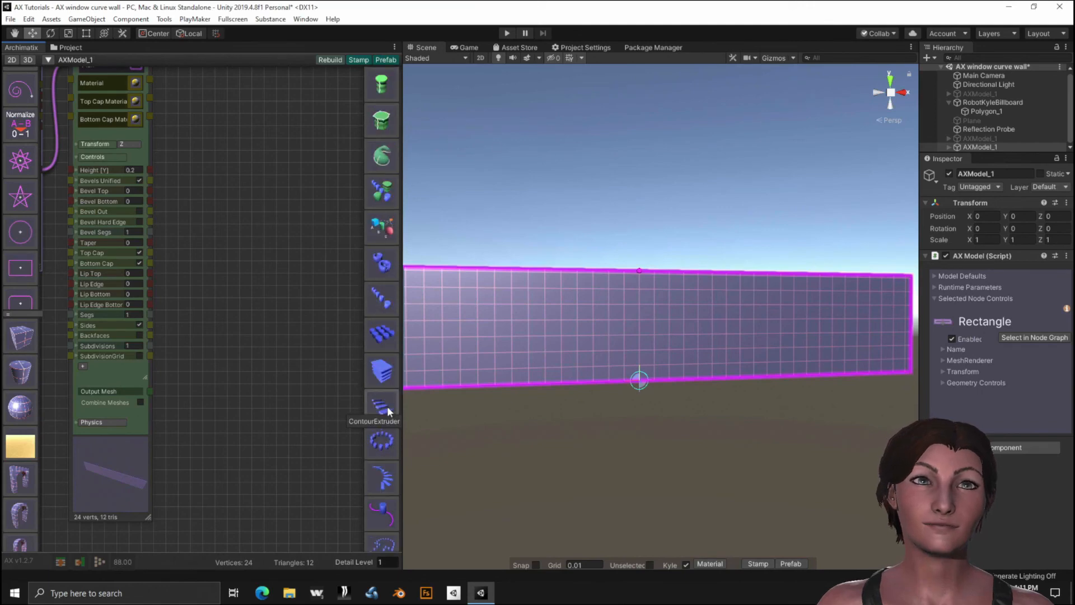
scroll(388, 412, down, 8)
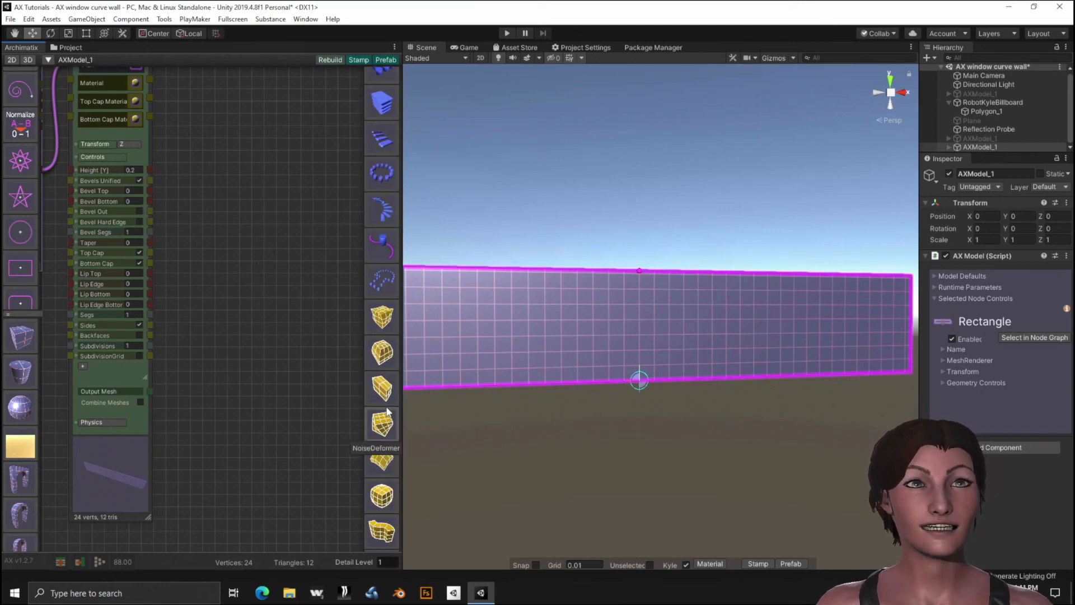
click(381, 529)
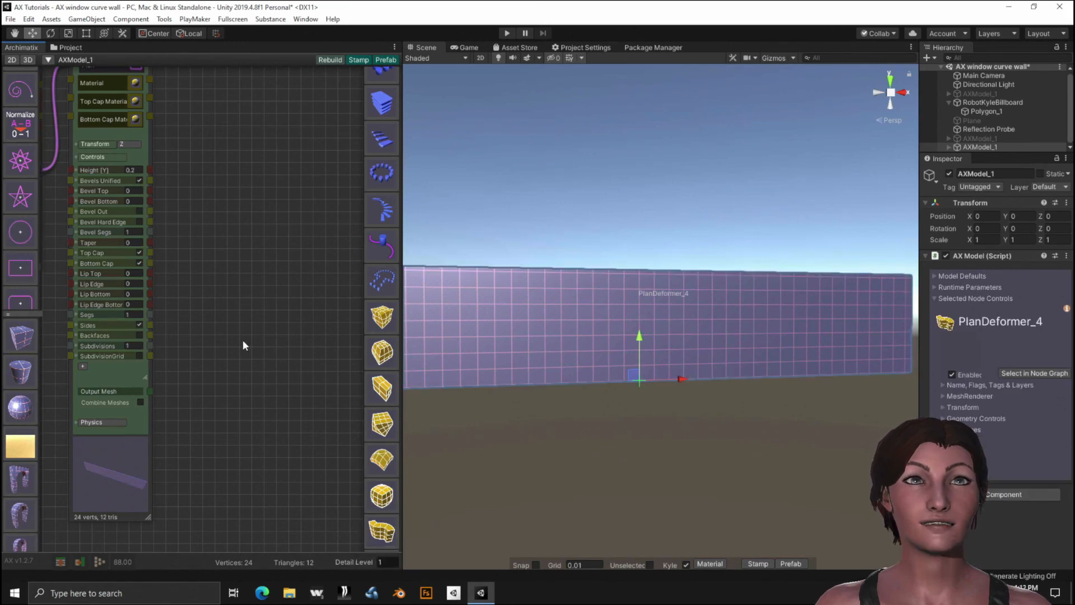
scroll(310, 369, down, 5)
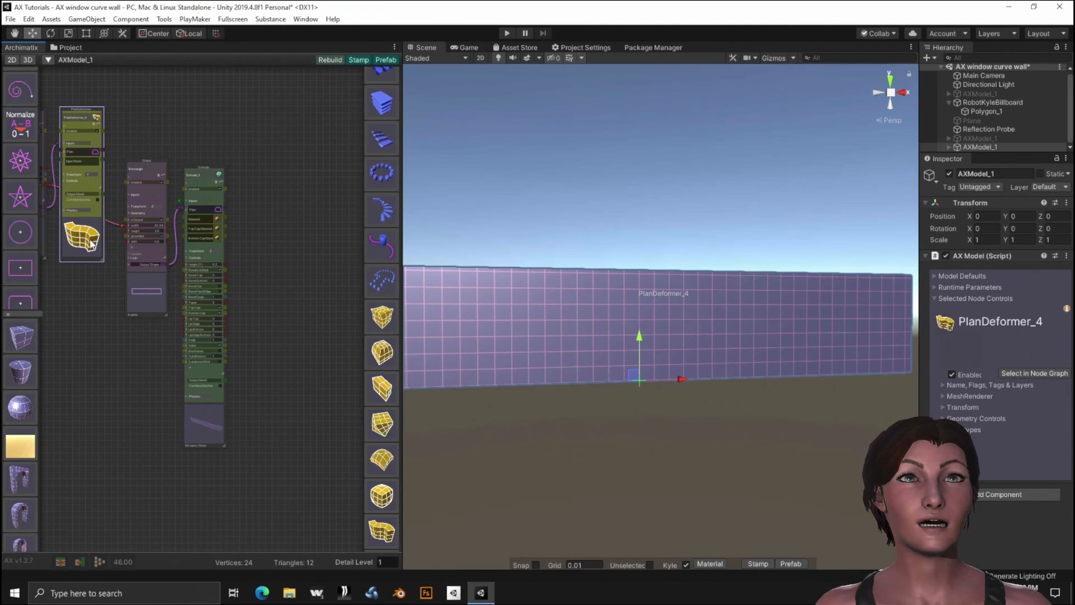
drag(82, 238, 287, 348)
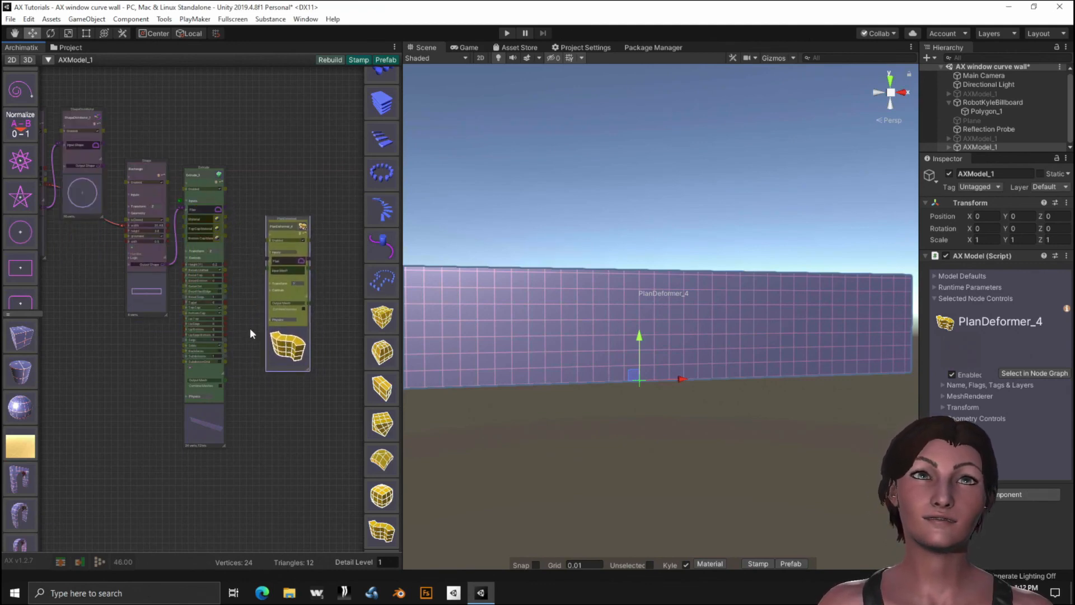
Connect the Extrude's output mesh to the PlanDeformer's Input Mesh and the ShapeDistributor's output shape to its Plan input.
scroll(250, 327, up, 5)
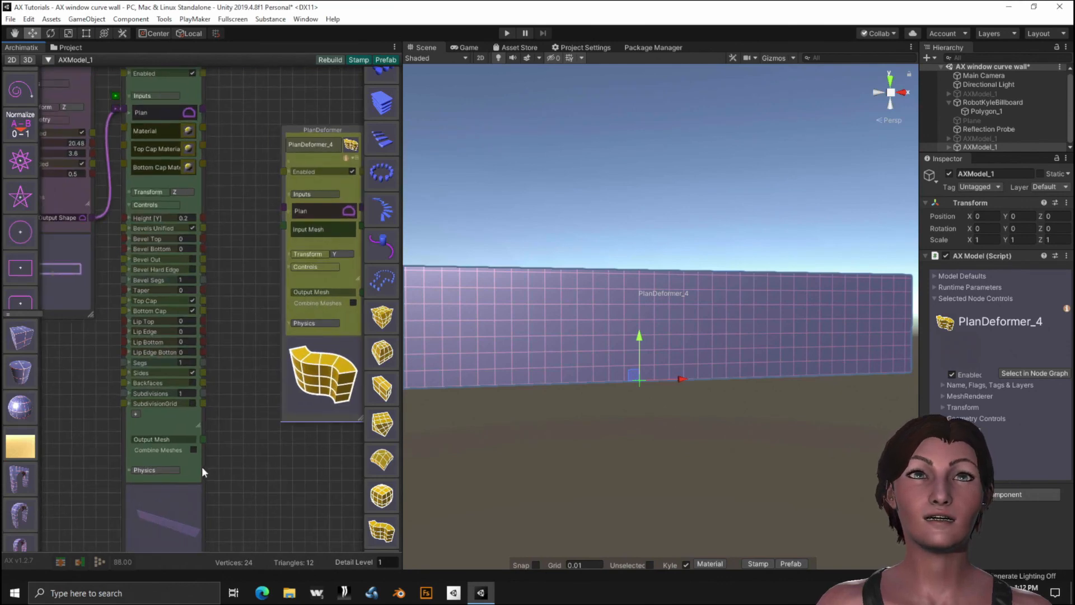
drag(201, 441, 281, 226)
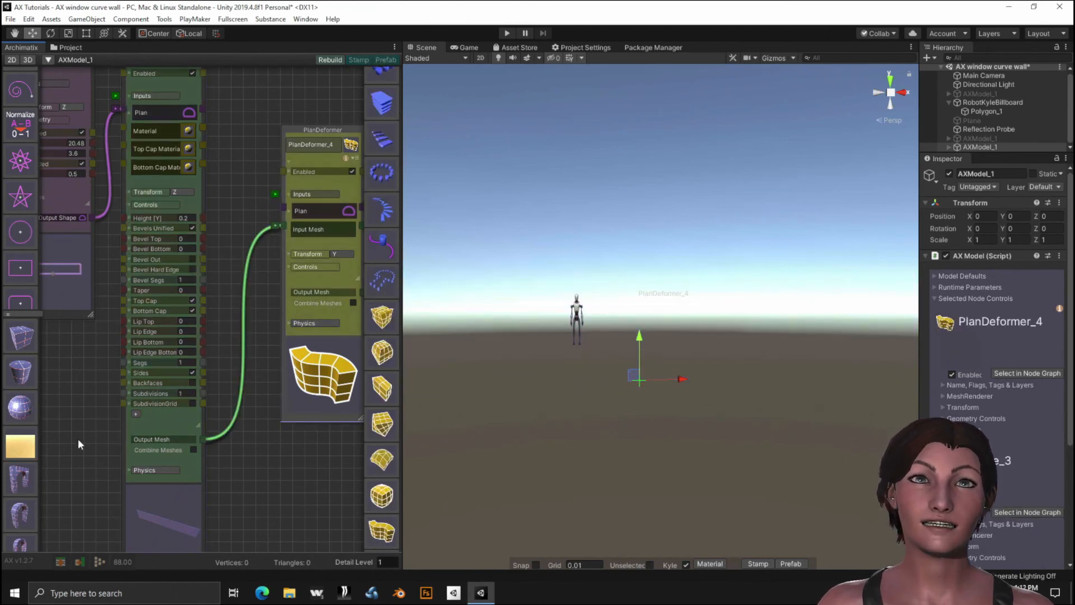
middle_drag(66, 395, 288, 523)
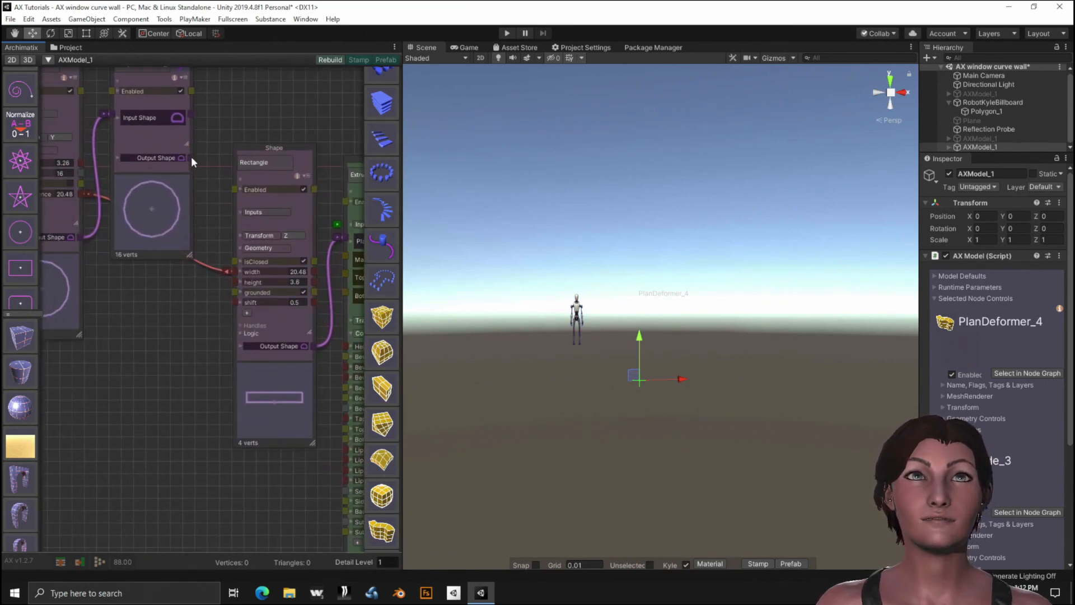
drag(190, 157, 301, 510)
middle_drag(304, 509, 5, 466)
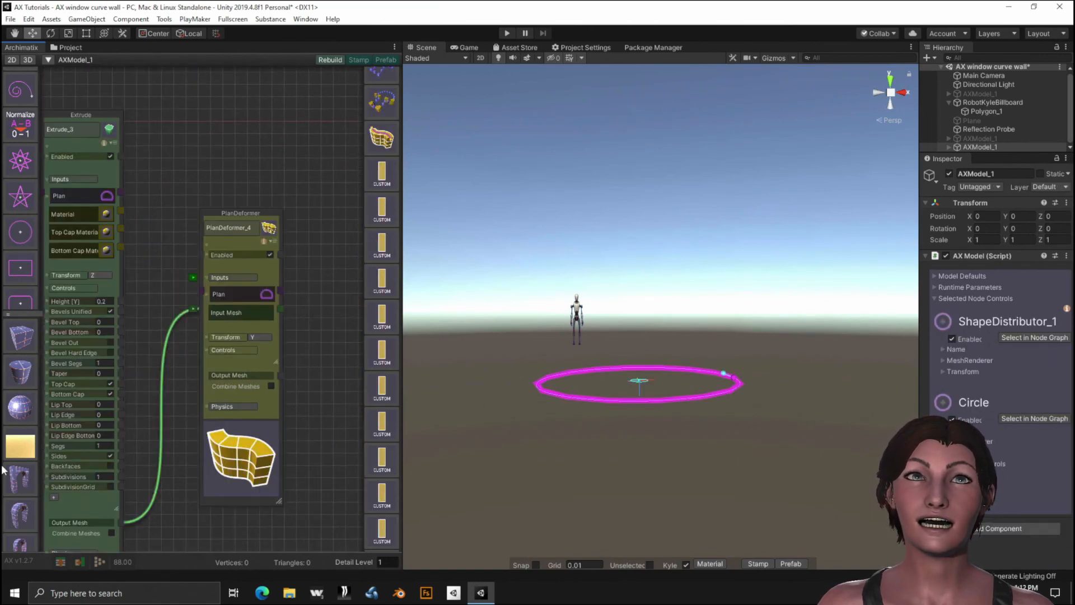
drag(211, 250, 203, 288)
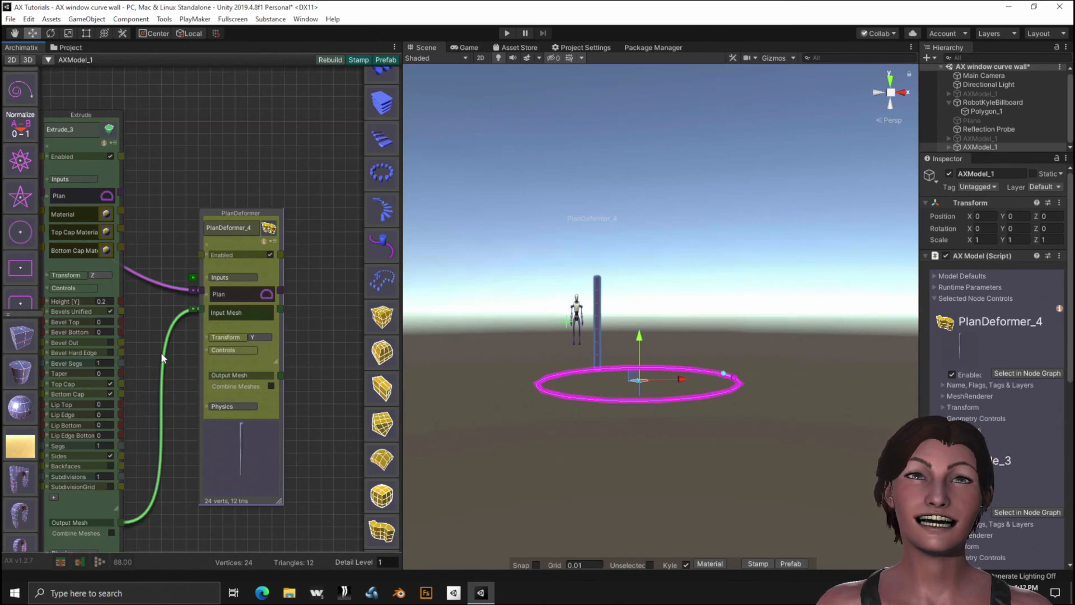
Set the Extrude node's Subdivisions to 24 so the wall can bend along the circular plan.
middle_drag(151, 365, 320, 240)
middle_drag(112, 328, 147, 474)
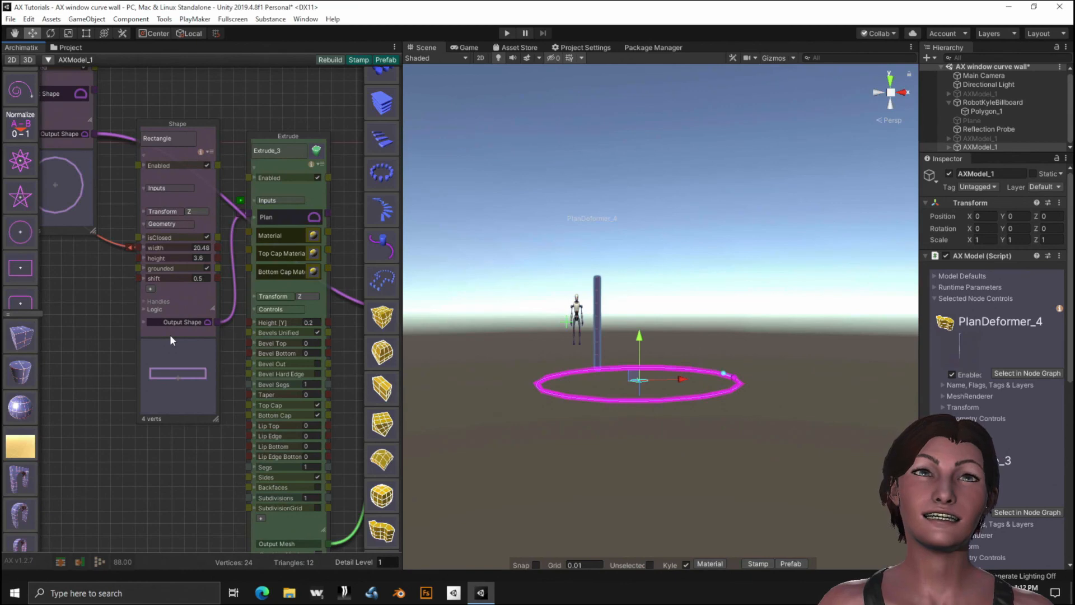
middle_drag(198, 469, 144, 383)
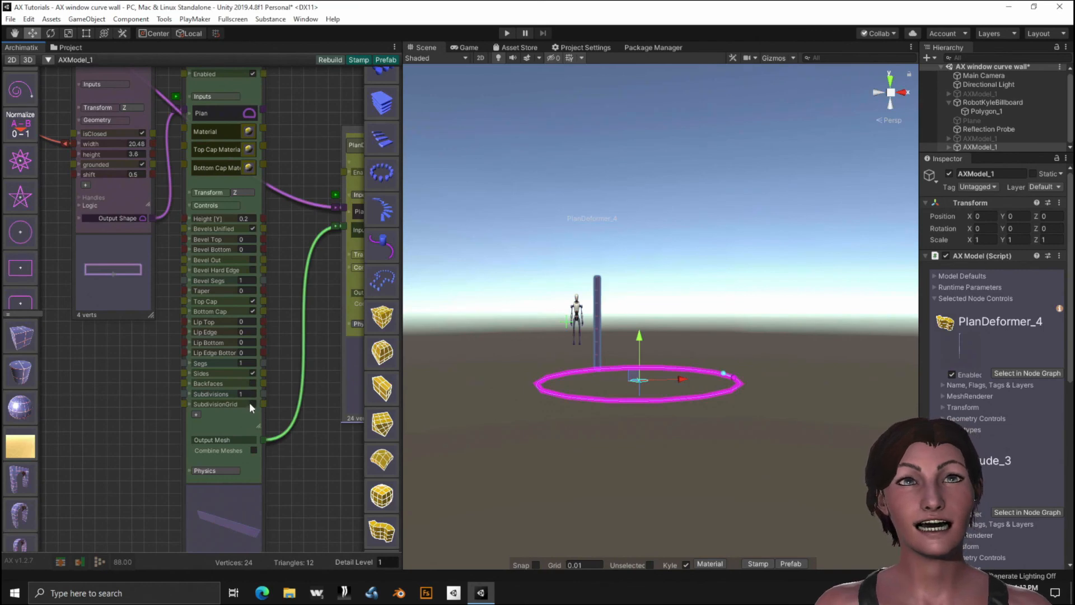
click(244, 394)
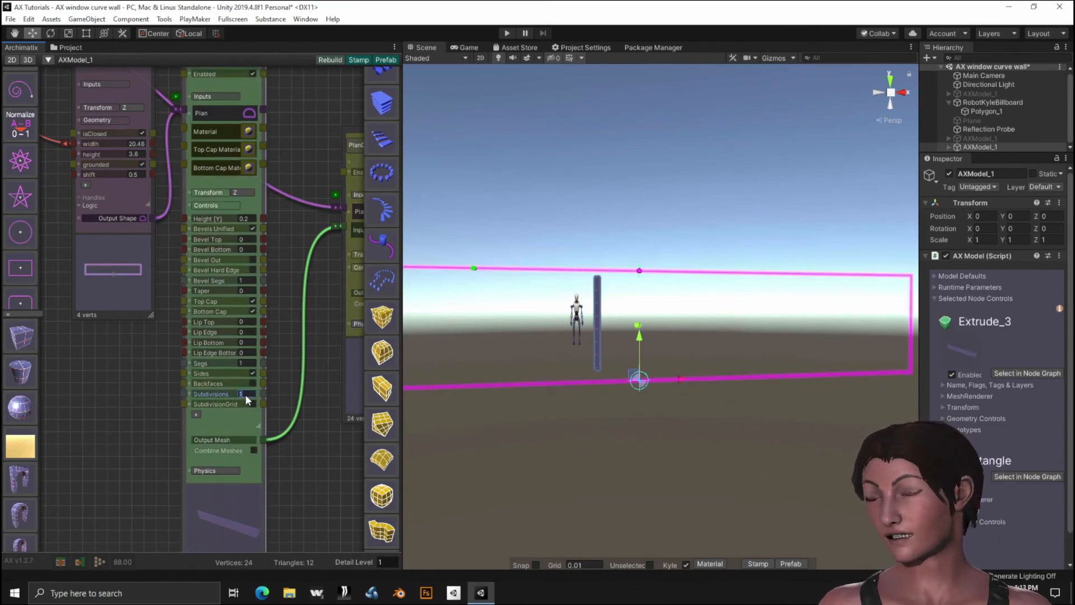
text(24)
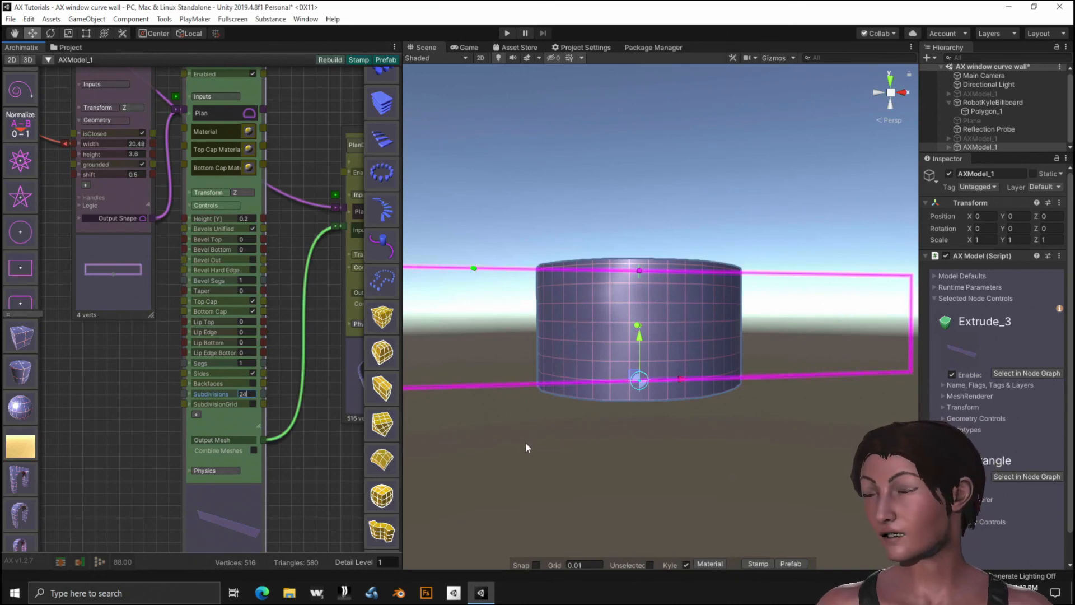
Increase the Circle's radius to about 5.92 to enlarge the round wall.
alt+drag(547, 435, 515, 23)
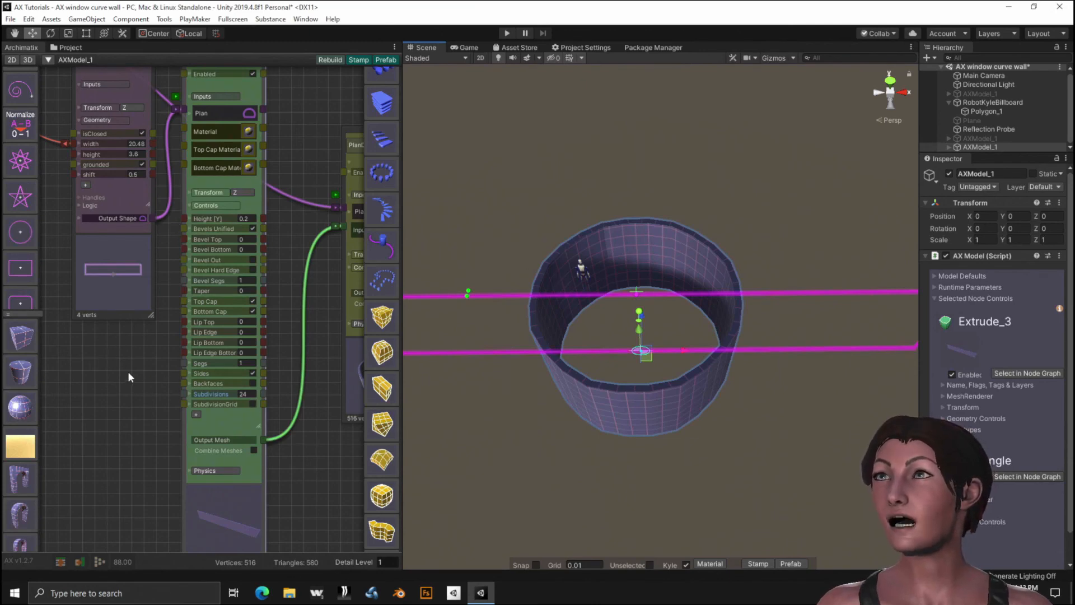
middle_drag(138, 377, 344, 501)
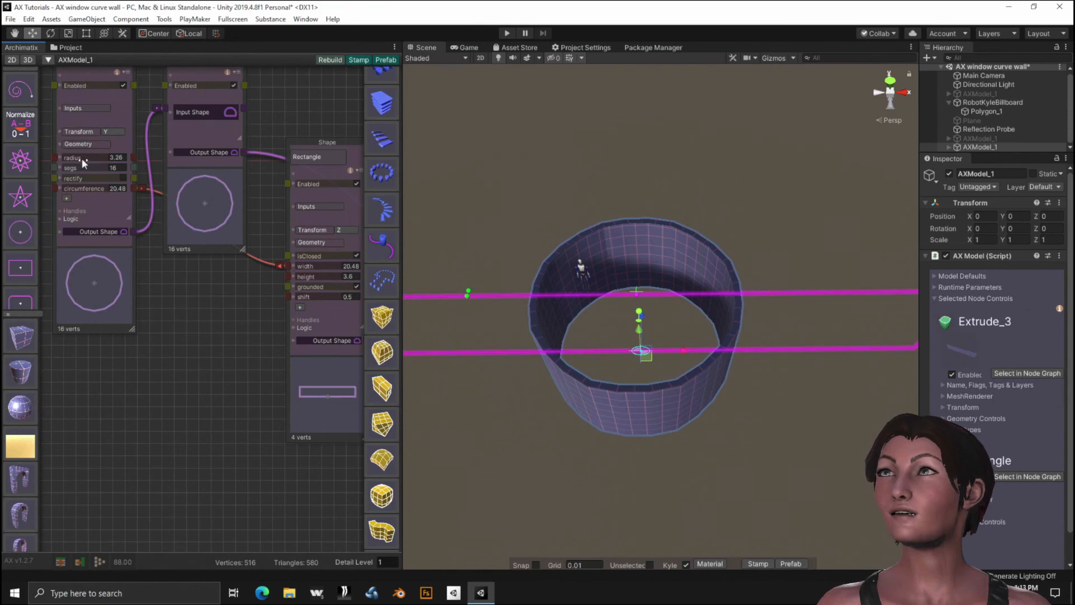
drag(75, 162, 112, 216)
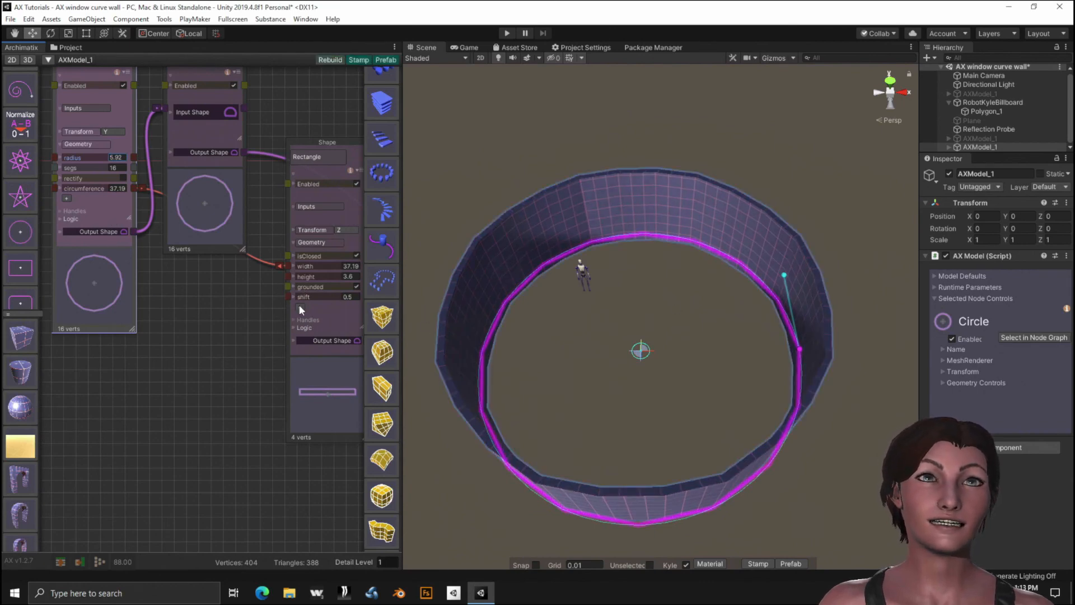
Switch the scene's draw mode to Shaded Wireframe and deselect the model to show the wall's triangulation.
scroll(228, 348, down, 2)
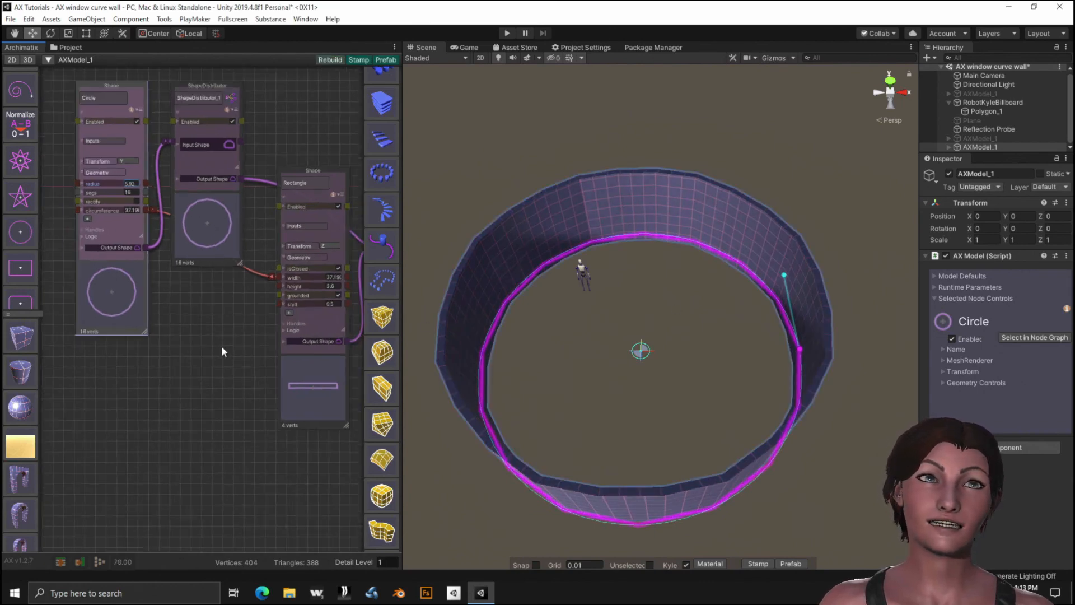
middle_drag(207, 401, 184, 365)
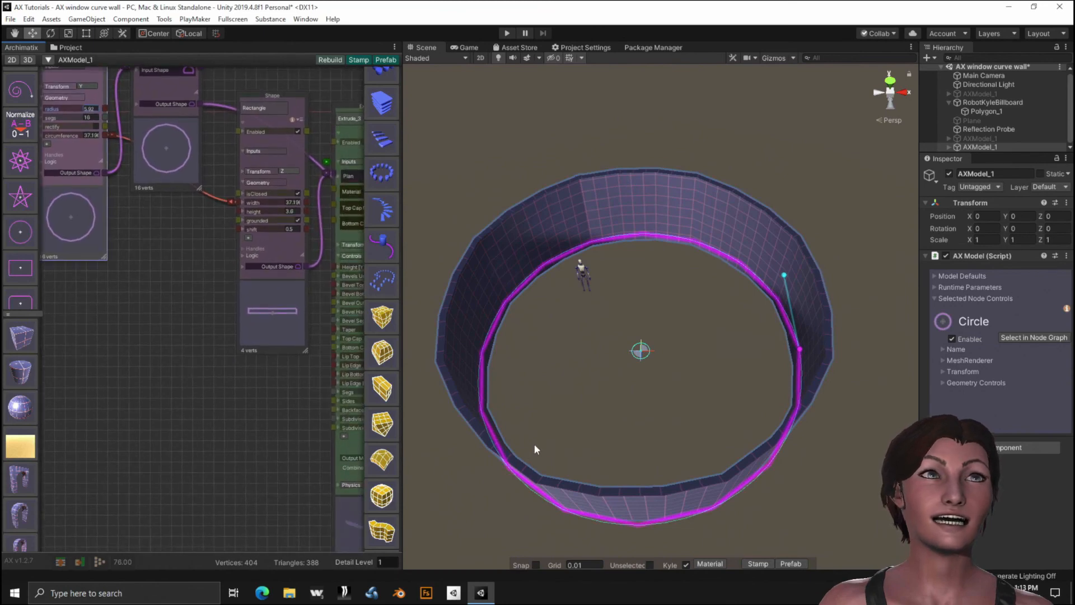
alt+drag(599, 450, 556, 355)
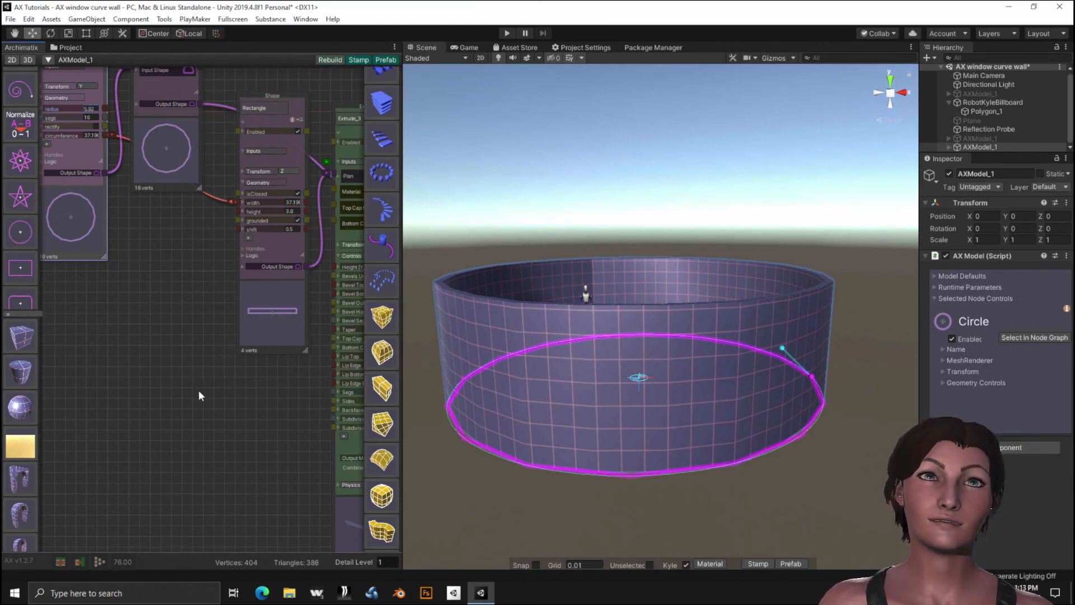
middle_drag(198, 389, 196, 462)
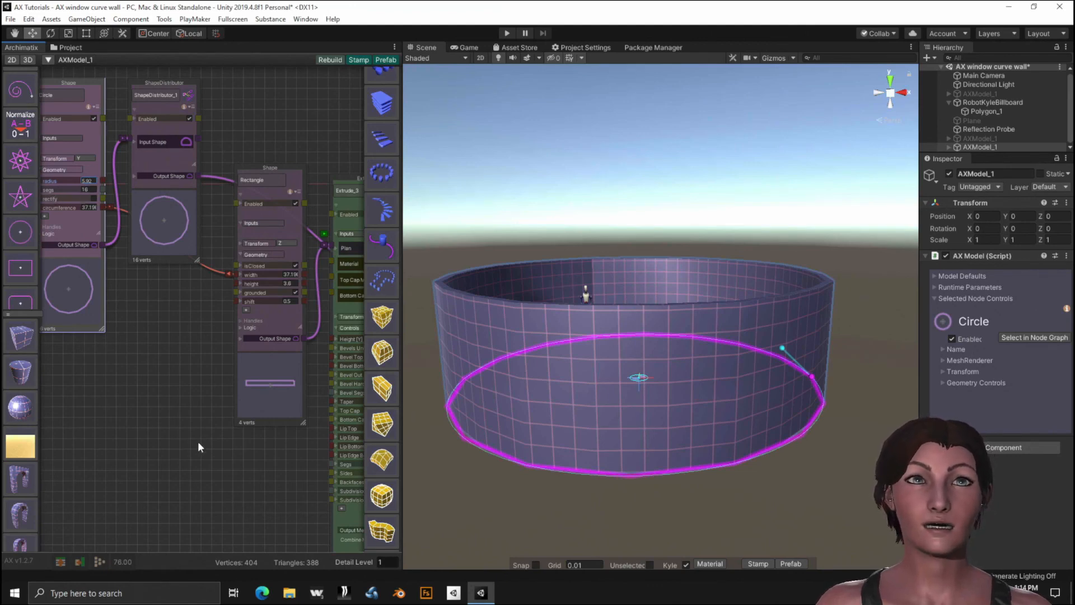
middle_drag(197, 441, 121, 311)
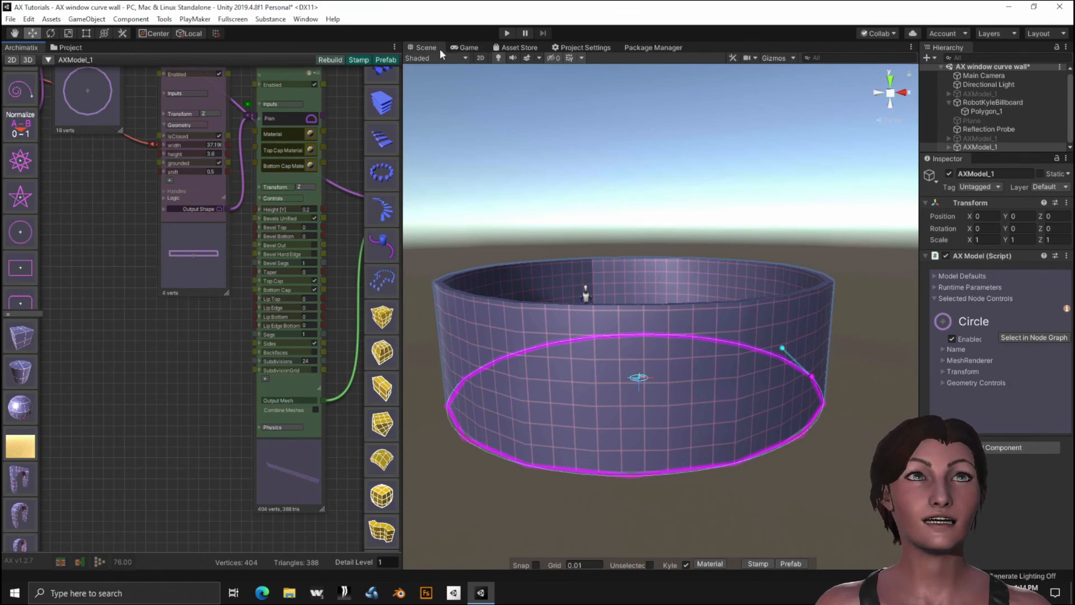
click(423, 57)
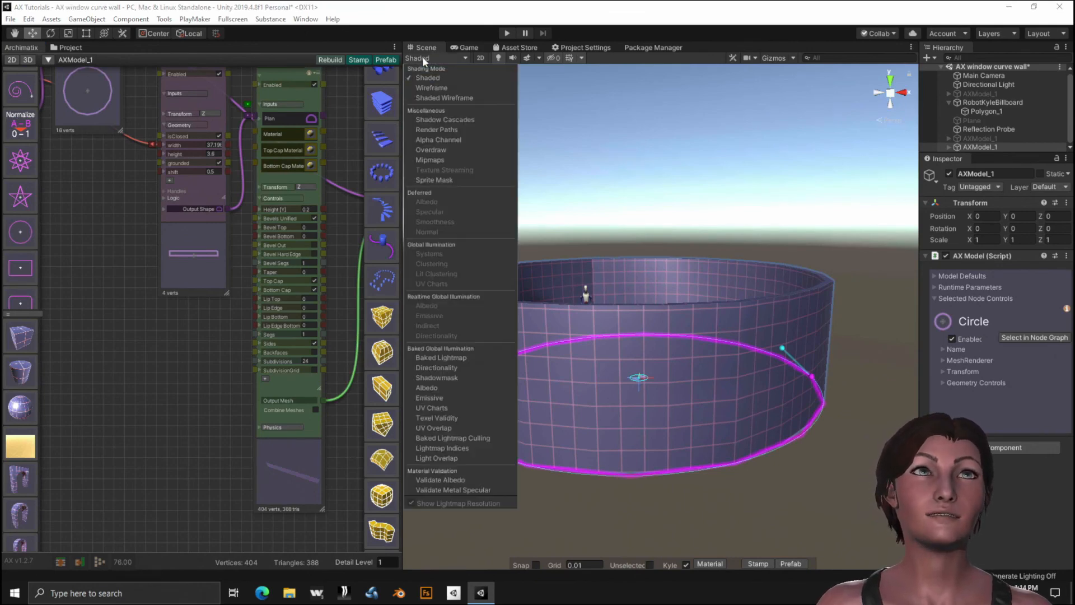
click(433, 90)
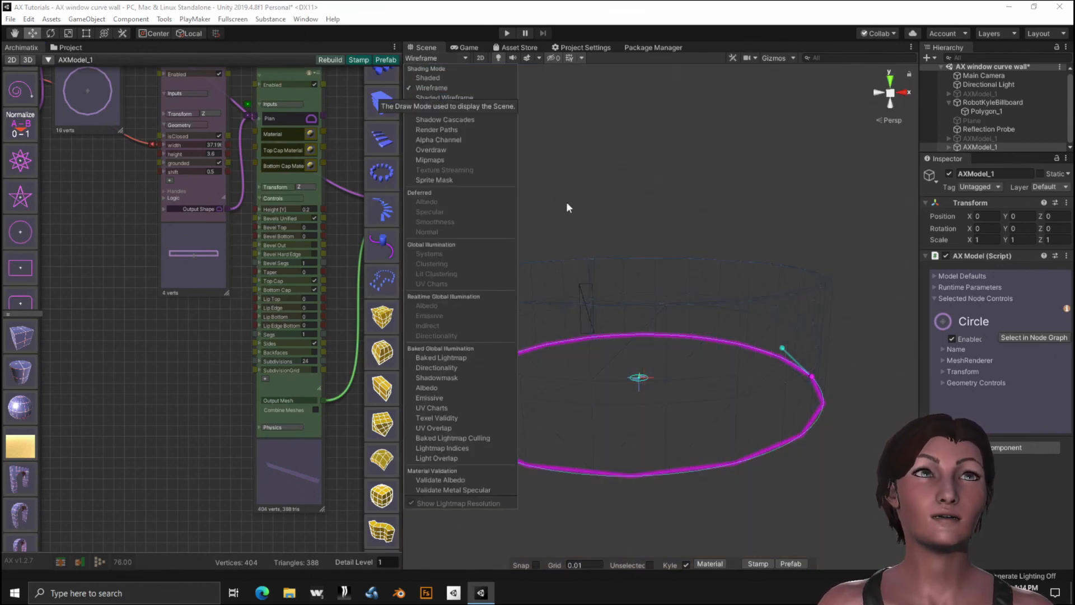
click(432, 97)
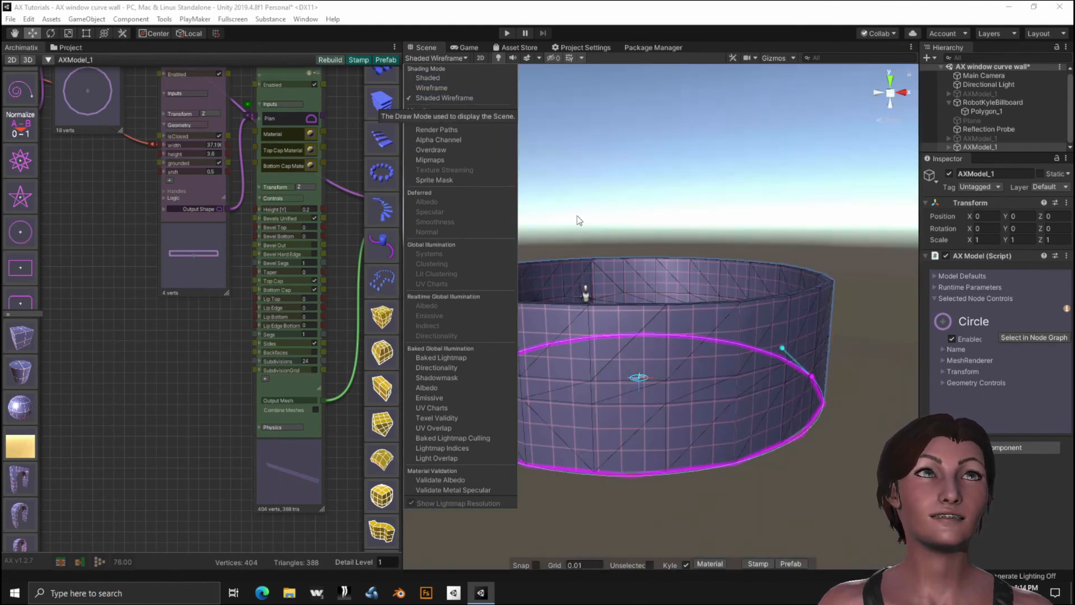
click(584, 186)
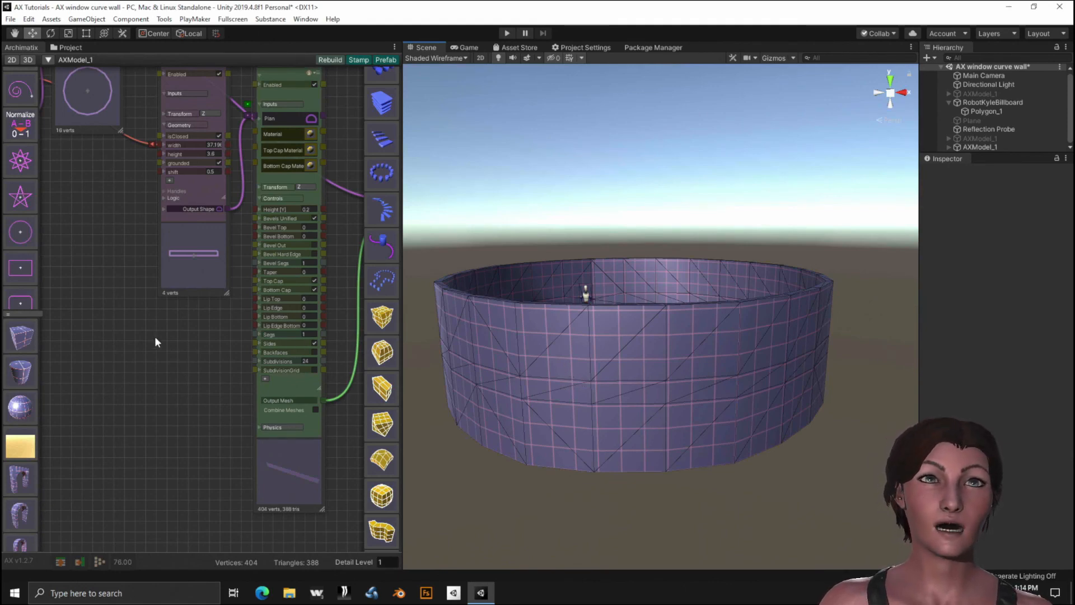
Add a Material node to the Extrude's Material input and assign AX_White to it.
middle_drag(164, 335, 148, 462)
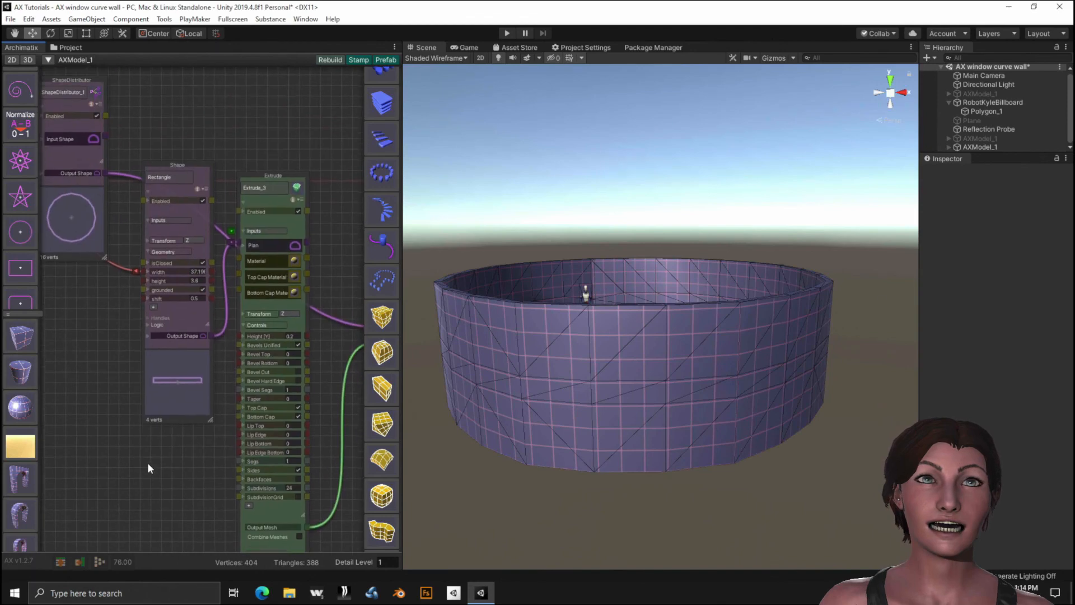
click(293, 261)
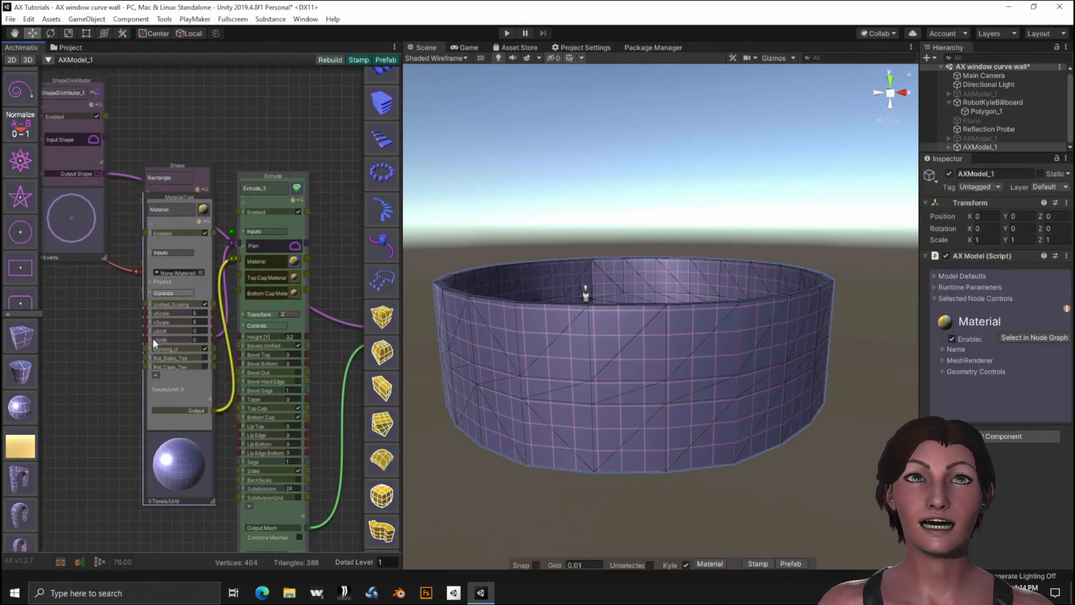
click(199, 272)
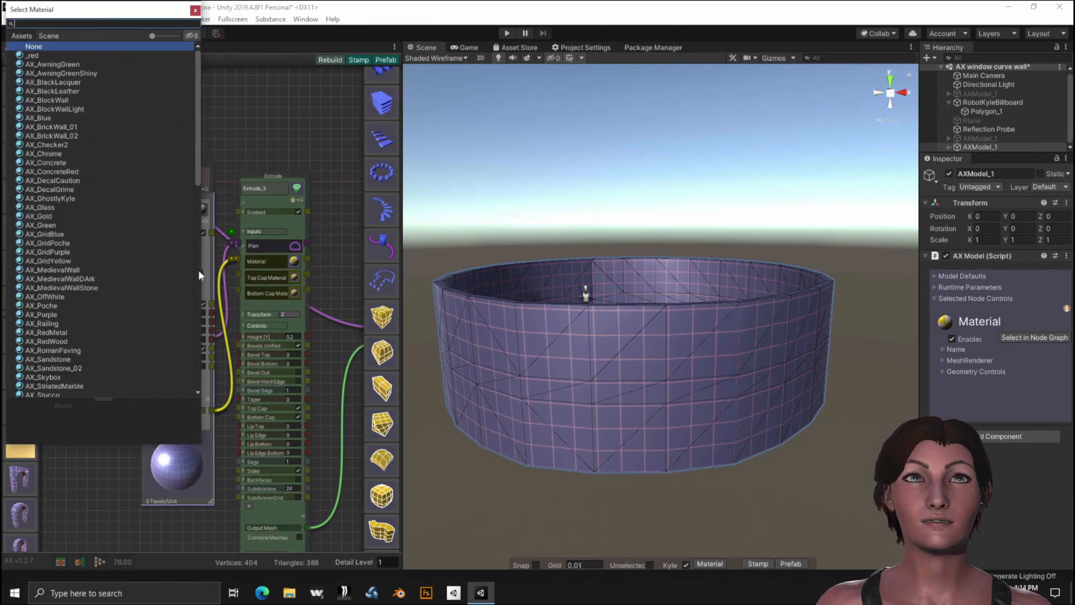
scroll(95, 386, down, 3)
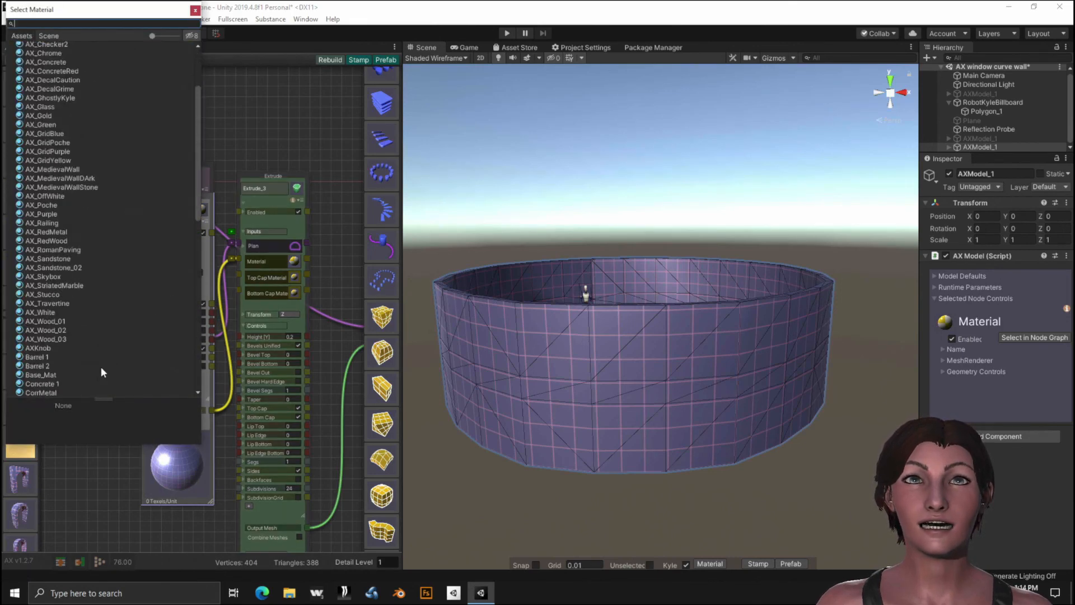
click(40, 311)
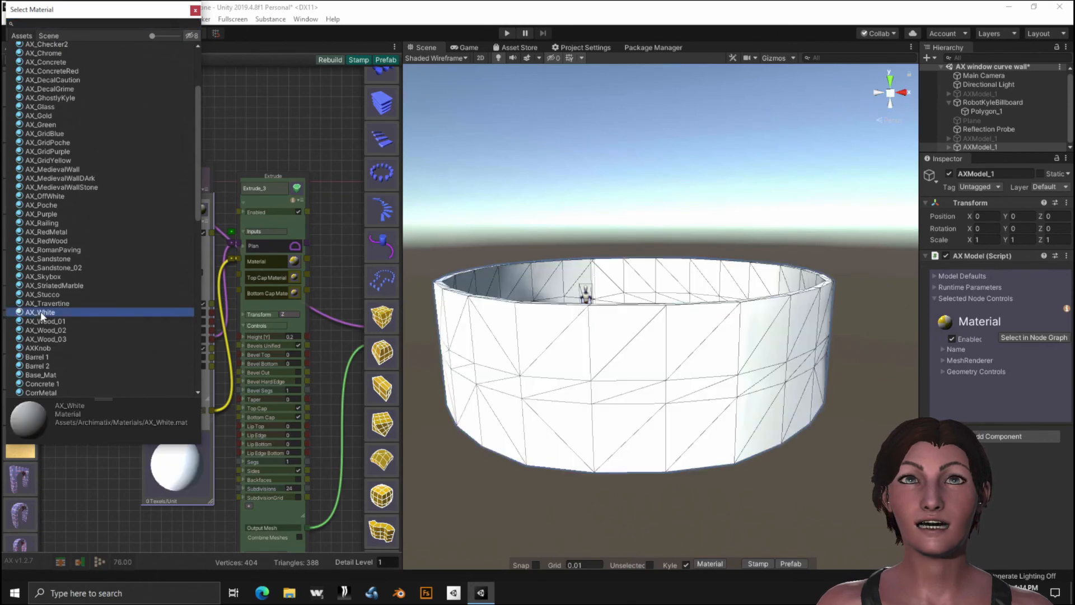
click(195, 11)
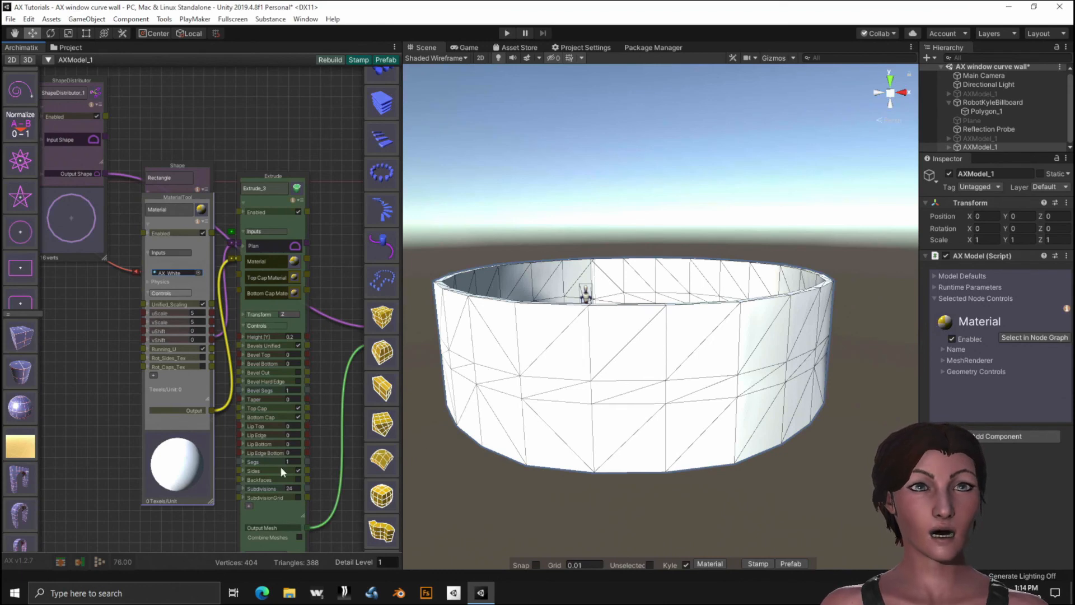
Delete the connection between the Extrude's Output Mesh and the PlanDeformer so the wall lies flat.
middle_drag(319, 382, 287, 291)
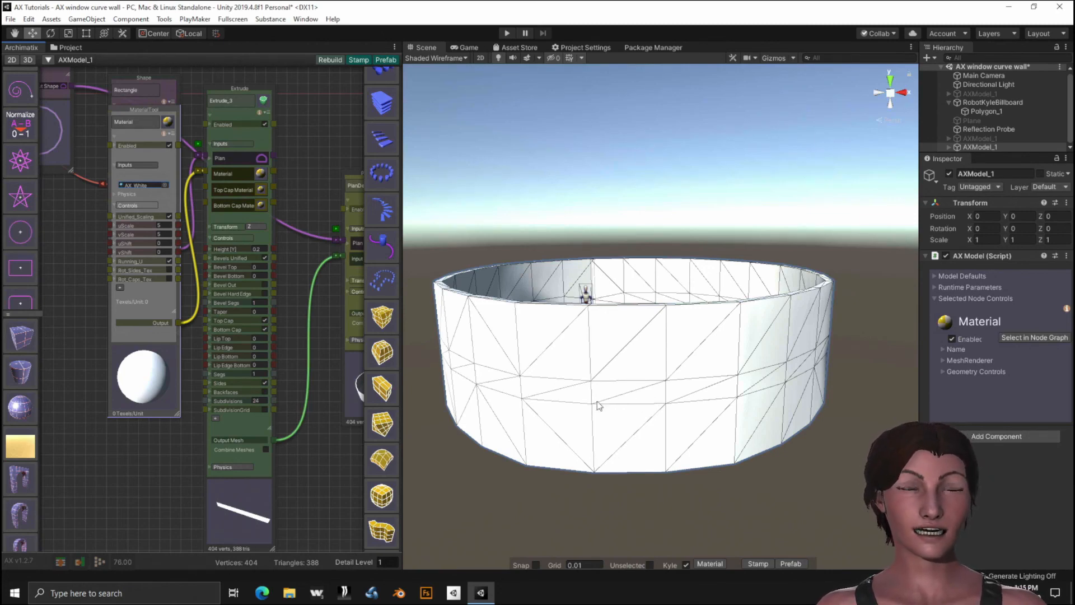
click(302, 425)
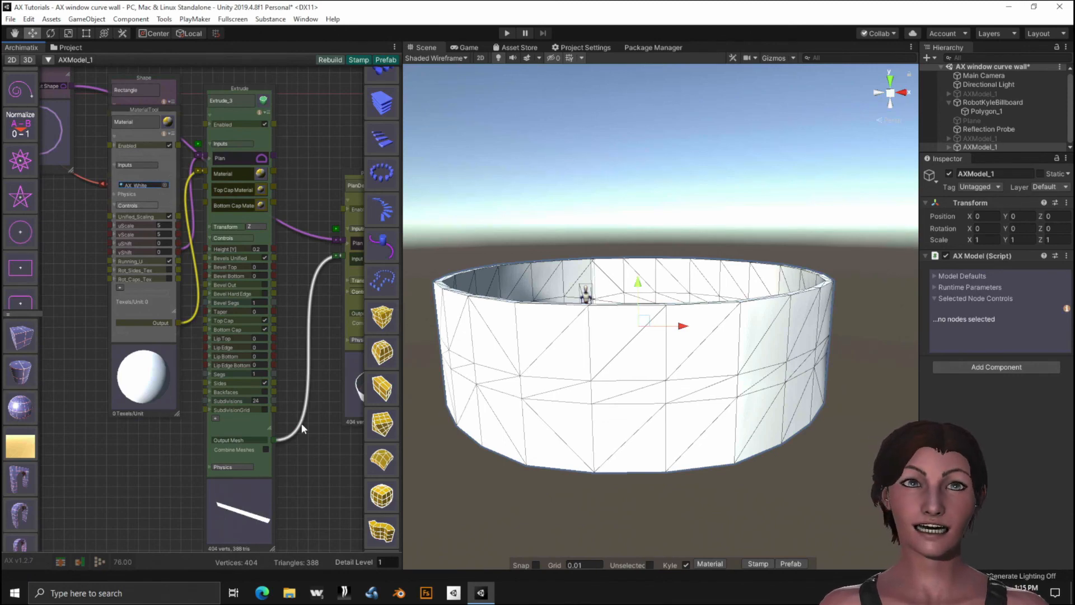
key(Delete)
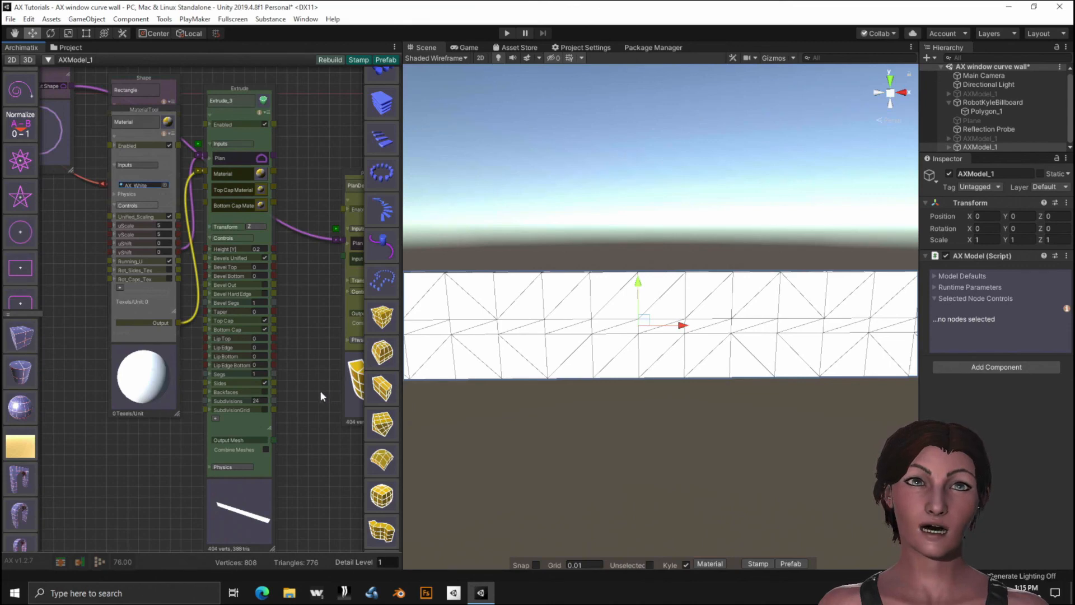
Increase the Extrude node's Subdivisions to 36 on the flat wall.
drag(227, 399, 237, 403)
scroll(569, 408, down, 3)
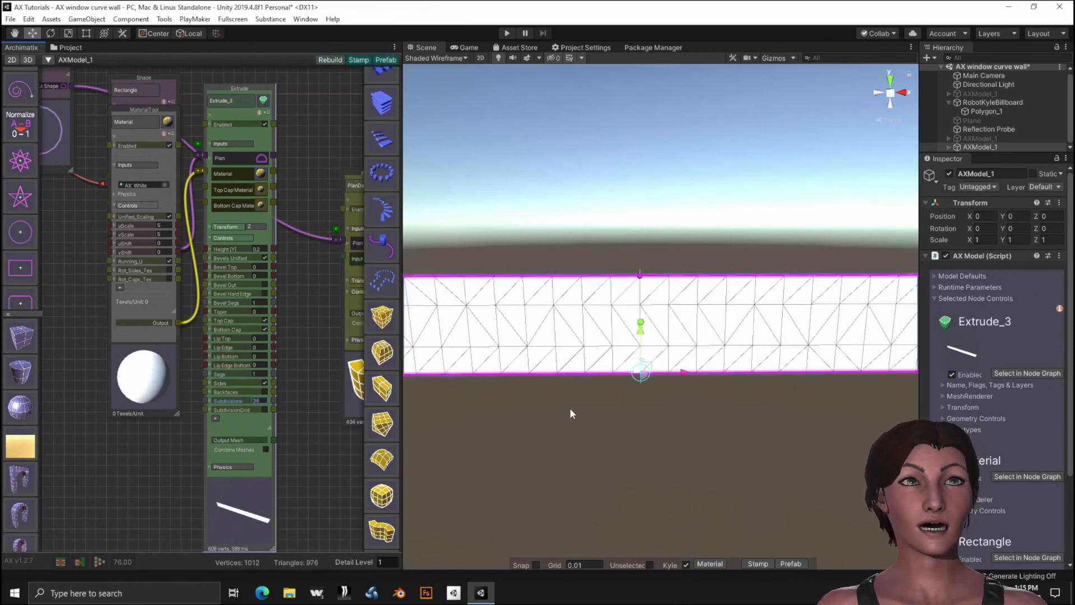
scroll(566, 405, down, 1)
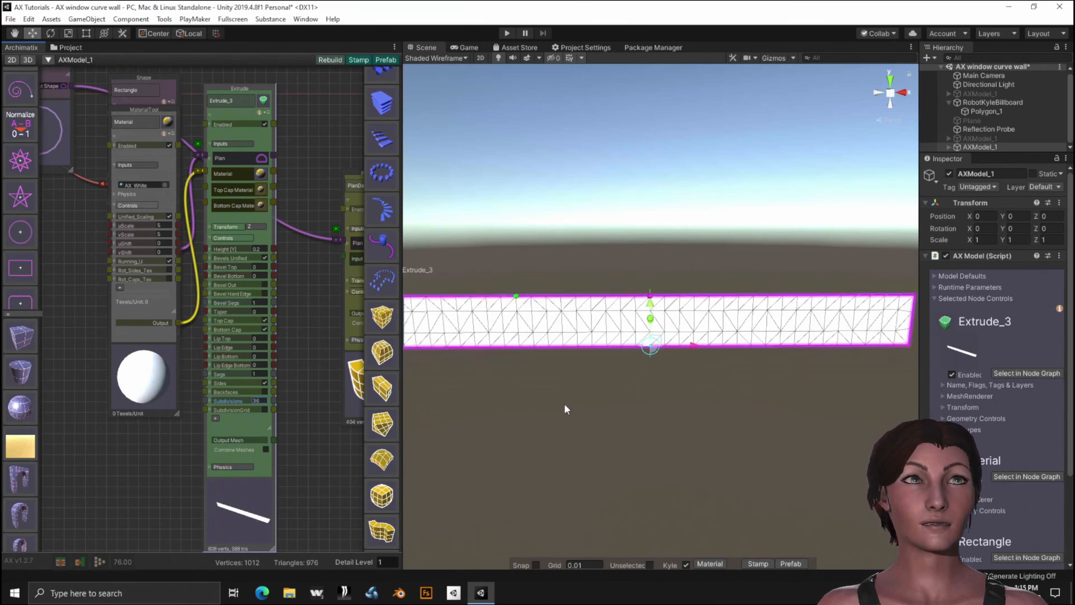
scroll(563, 404, down, 1)
scroll(564, 403, down, 1)
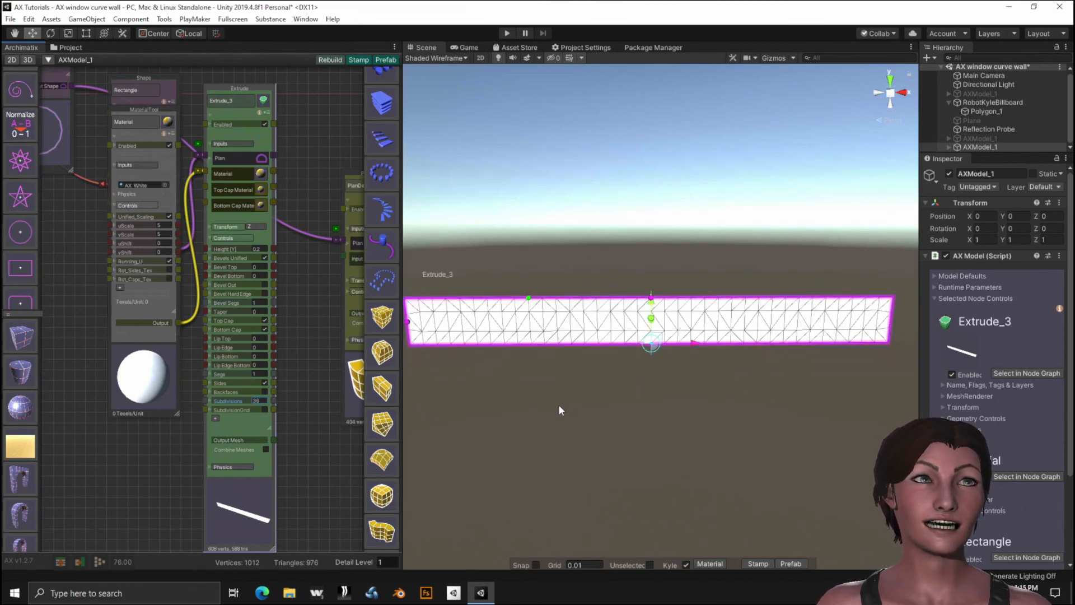
Set the Circle's radius to 2 to shorten the circumference-driven wall.
middle_drag(101, 264, 264, 499)
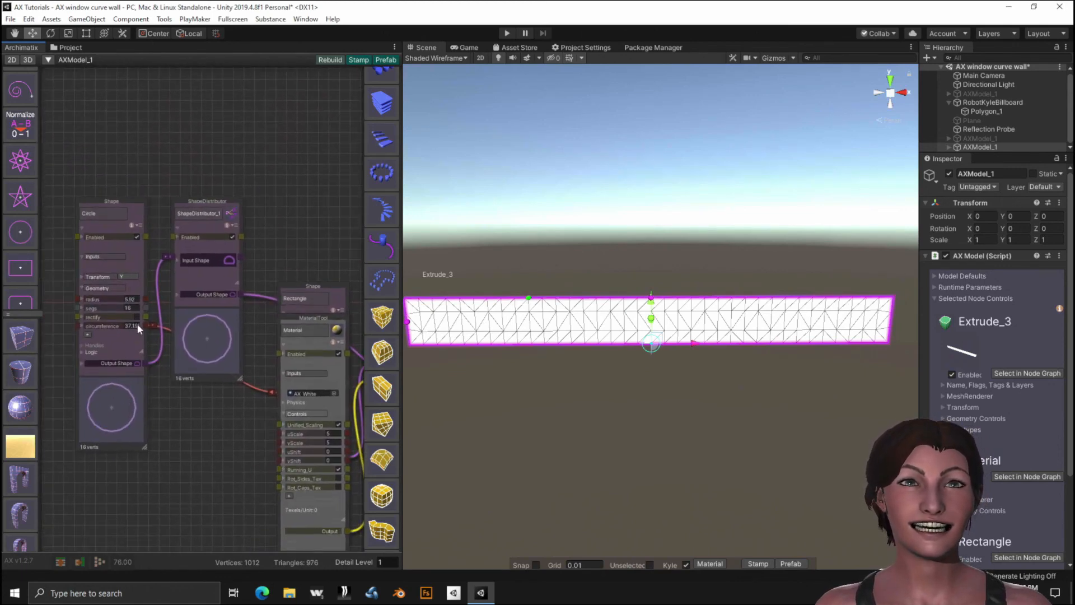
click(131, 299)
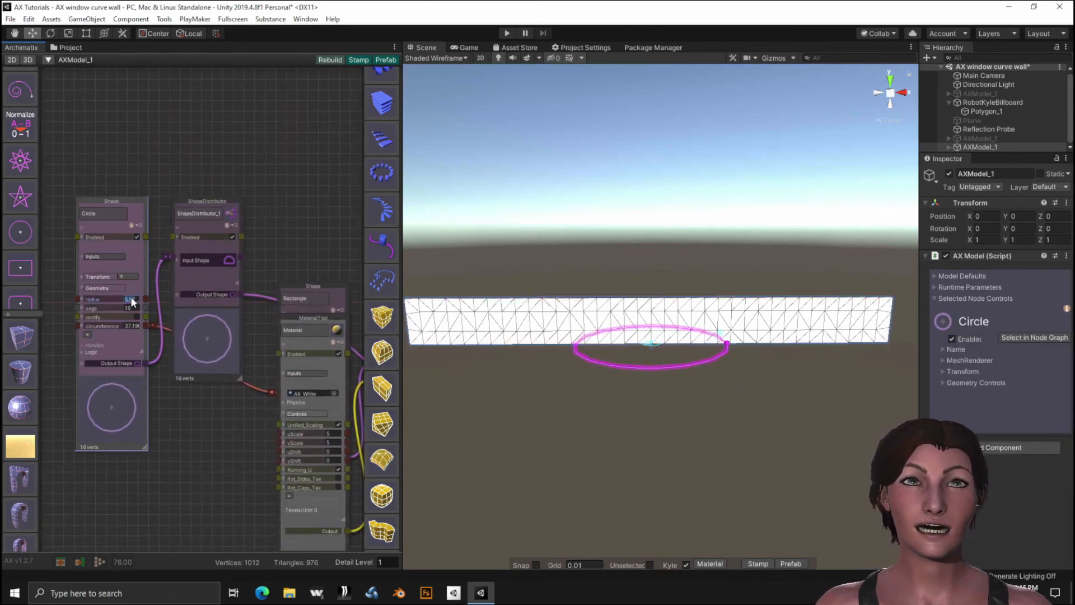
text(2)
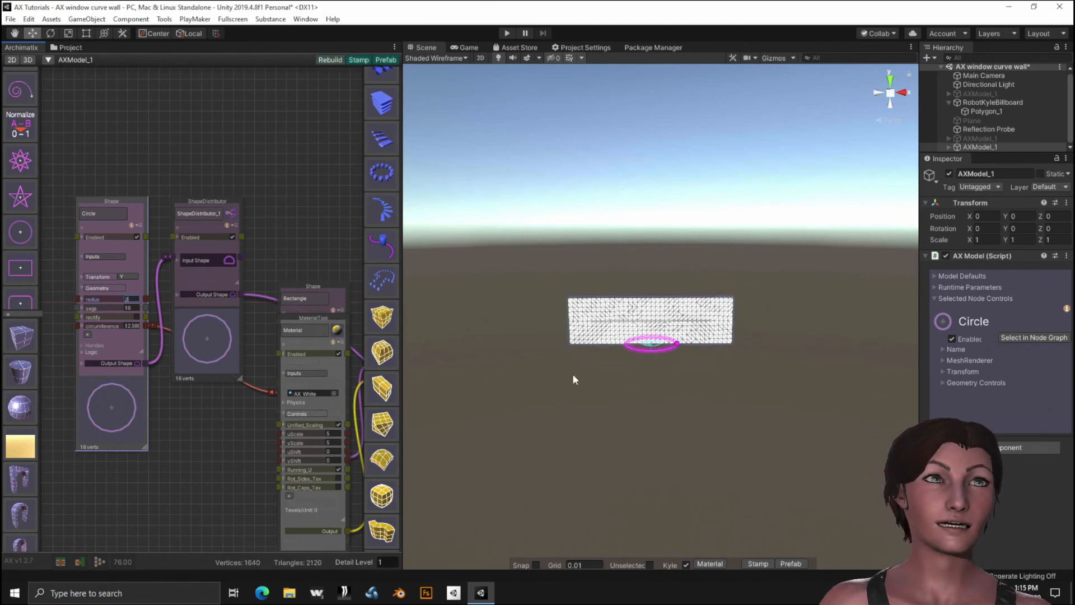
scroll(658, 378, up, 3)
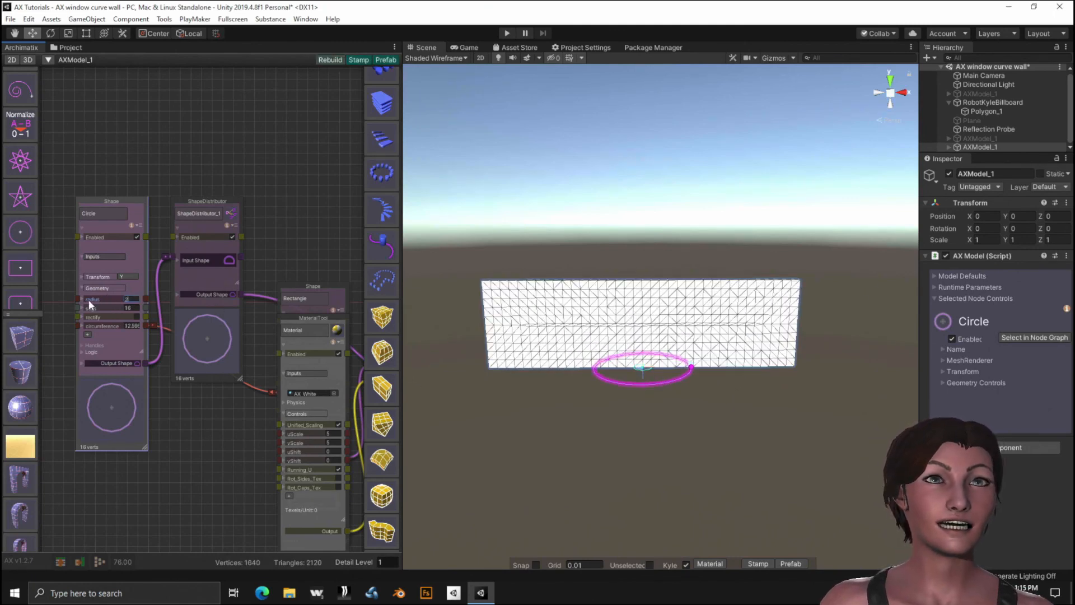
mouse_move(93, 303)
mouse_down()
mouse_move(105, 304)
mouse_move(82, 303)
mouse_move(113, 308)
mouse_move(96, 315)
mouse_up()
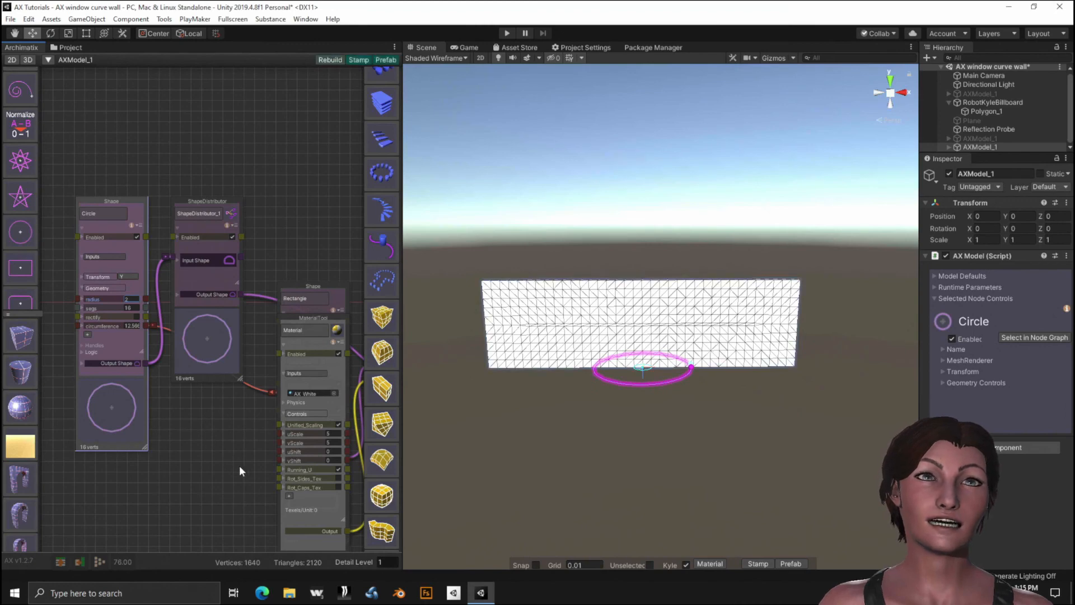
Lower the Extrude's Subdivisions to 1, then set them to 4.
middle_drag(239, 465, 69, 260)
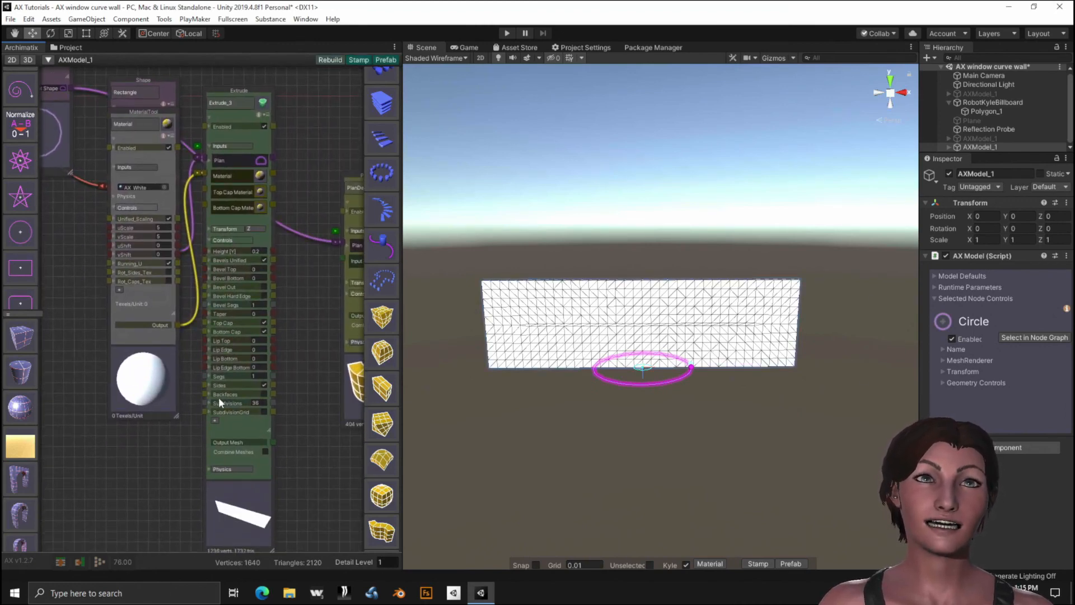
drag(226, 401, 206, 402)
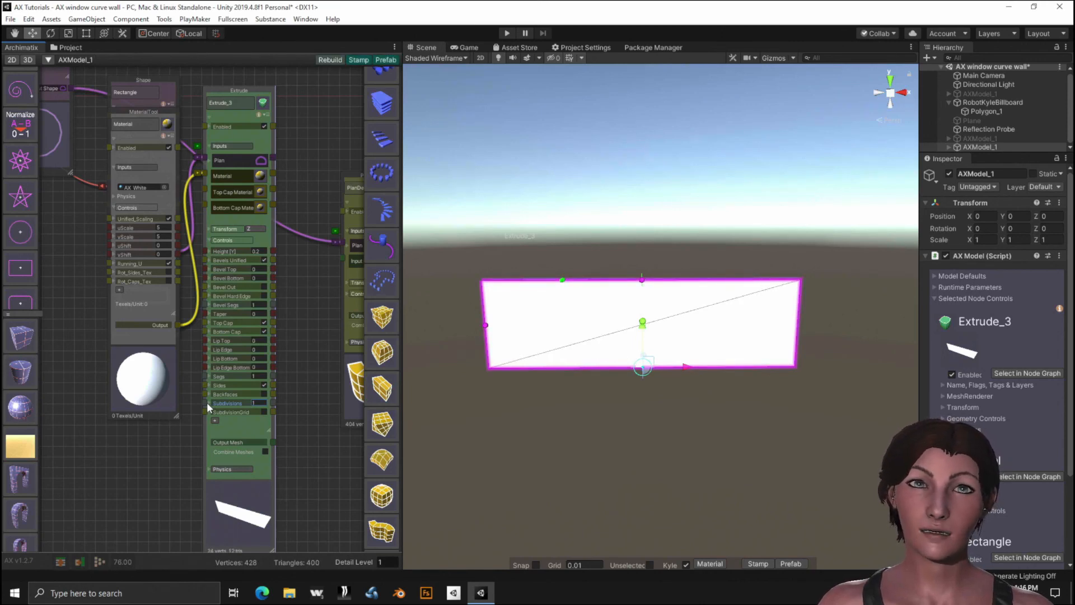
drag(206, 402, 210, 402)
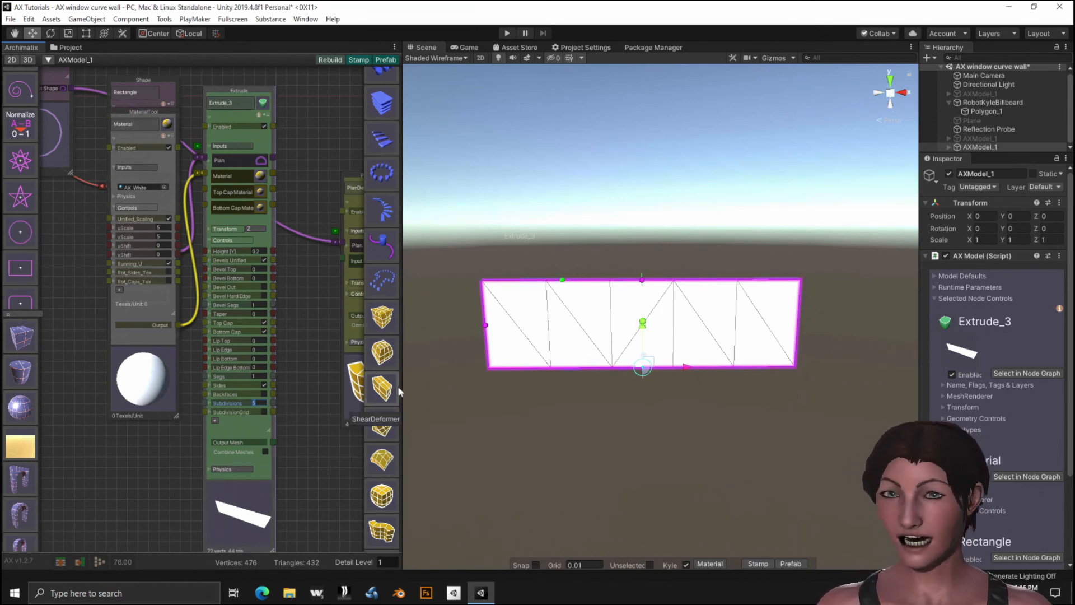
text(4)
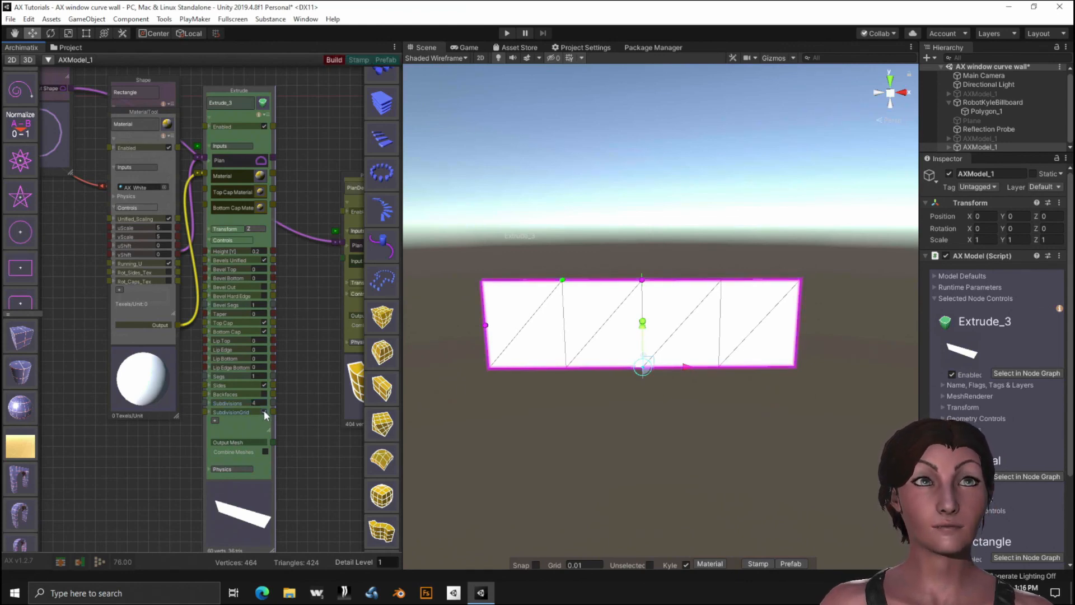
Try the Extrude's SubdivisionGrid option, turn it back off, and raise Subdivisions to 17.
click(265, 413)
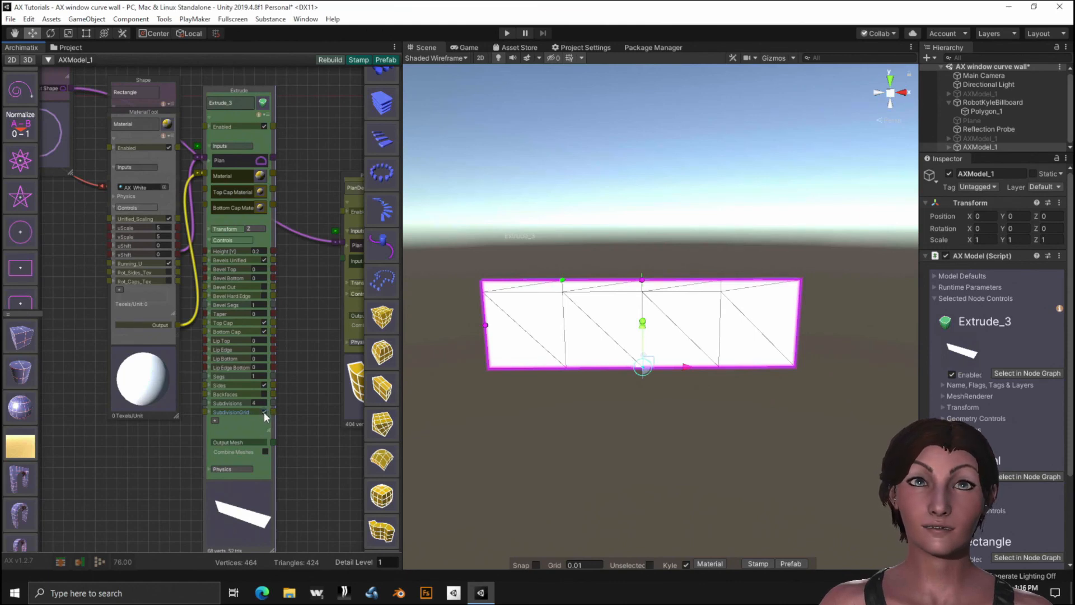
click(264, 412)
drag(219, 401, 230, 403)
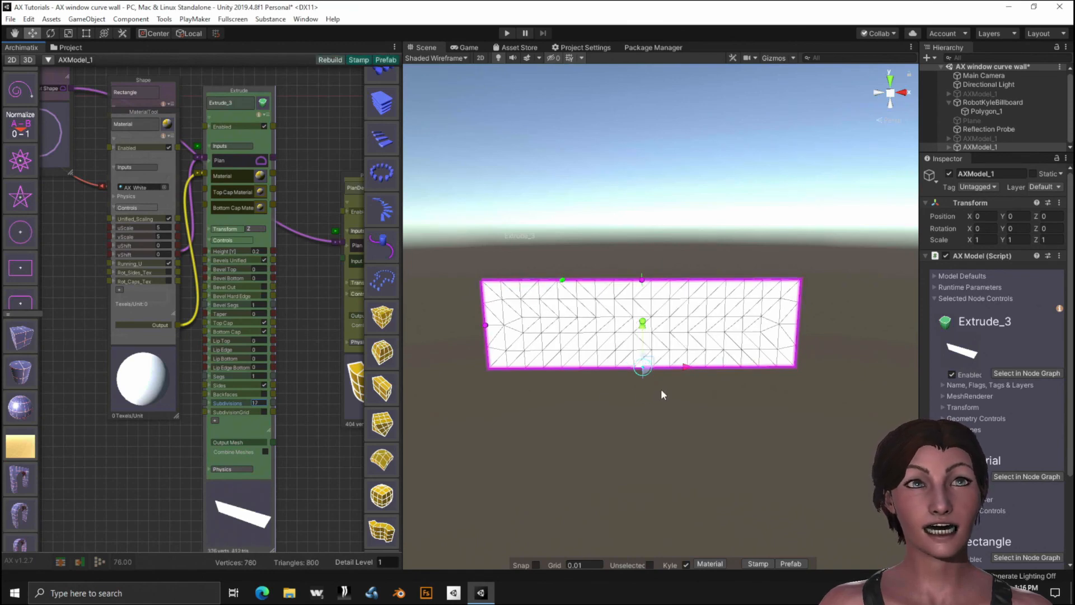
scroll(649, 384, up, 1)
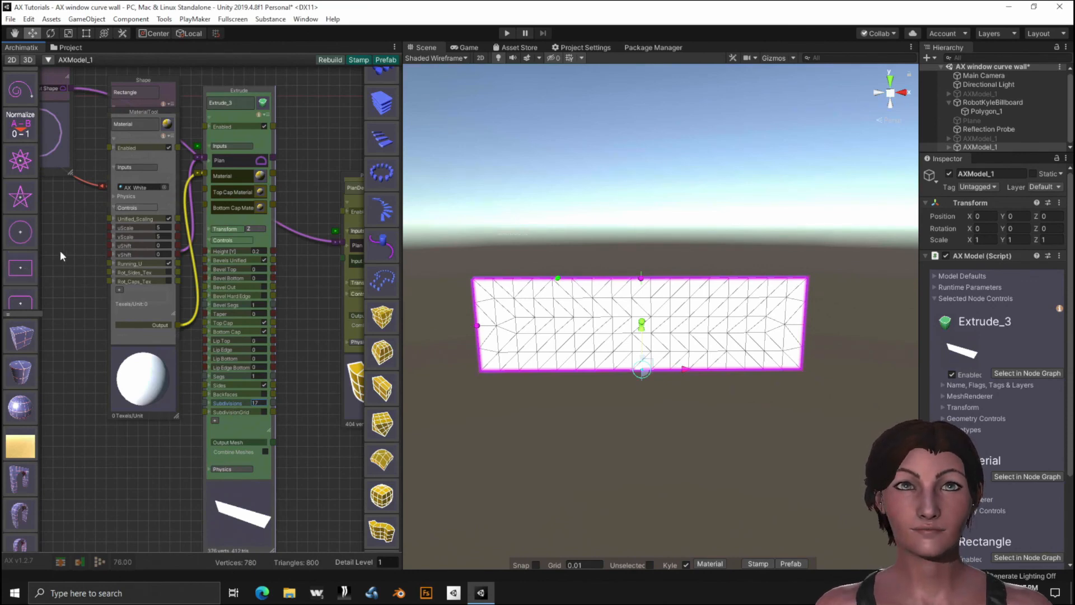
Set the Circle's segs to 19.
middle_drag(63, 252, 253, 478)
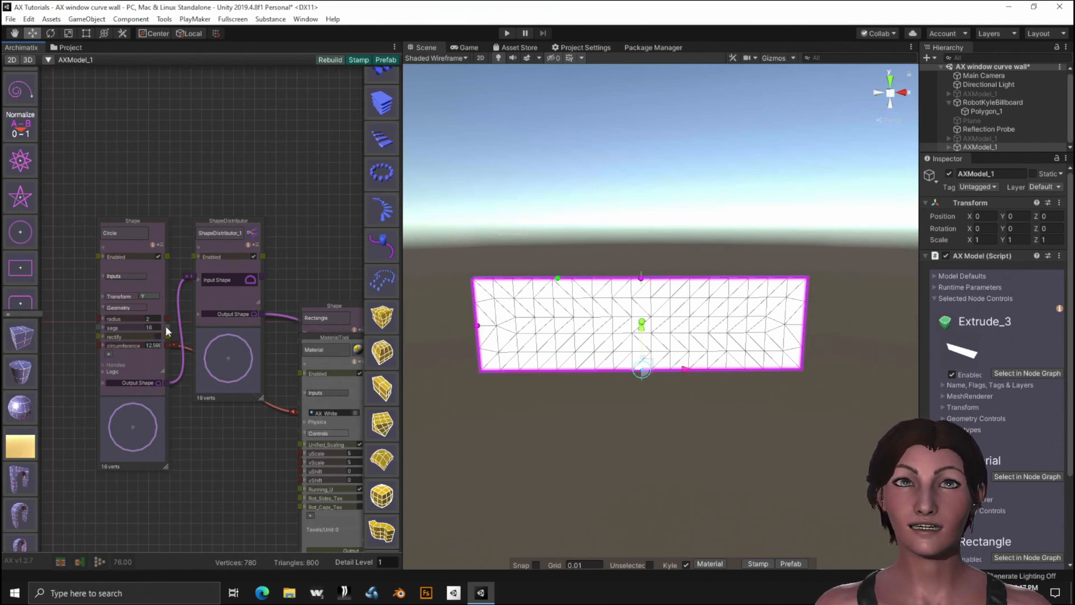
click(107, 325)
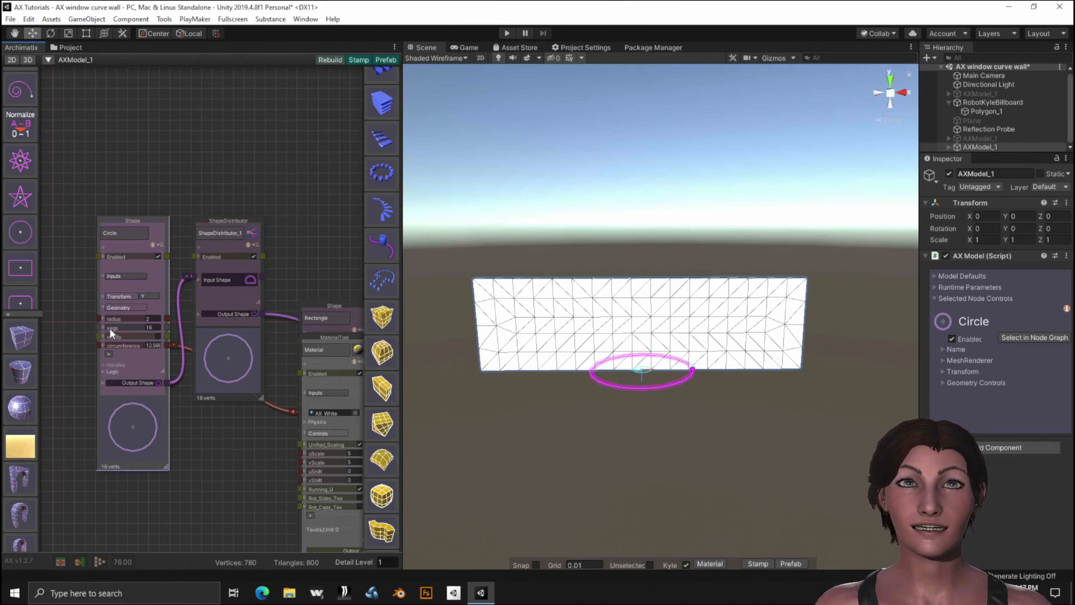
click(110, 328)
text(20)
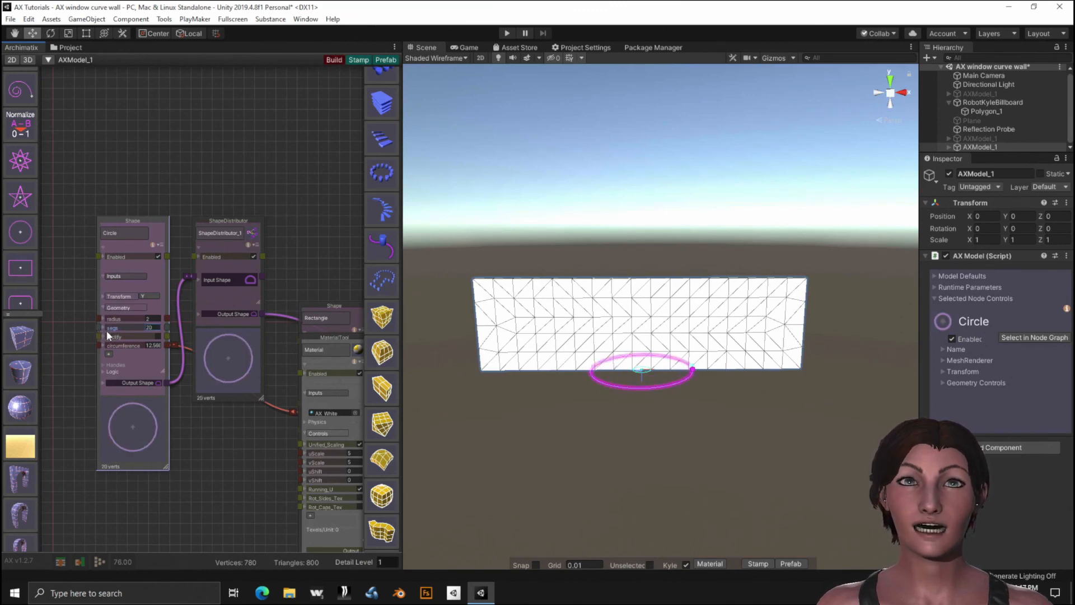
drag(107, 331, 109, 333)
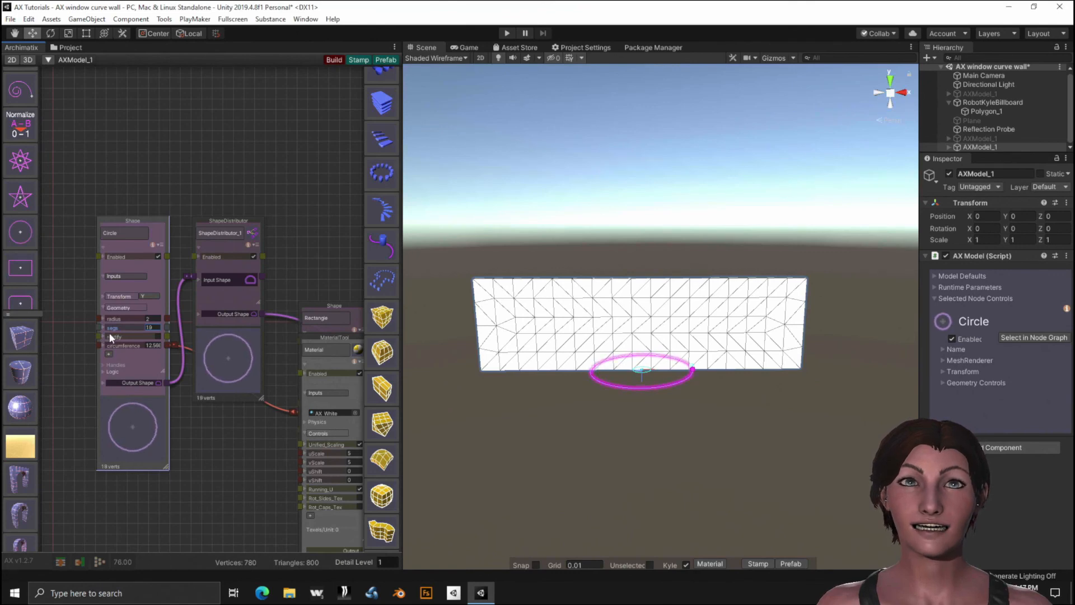
Link the Circle's segs to the Extrude's Subdivisions and reconnect the Extrude's Output Mesh to the PlanDeformer's Input Mesh.
click(166, 327)
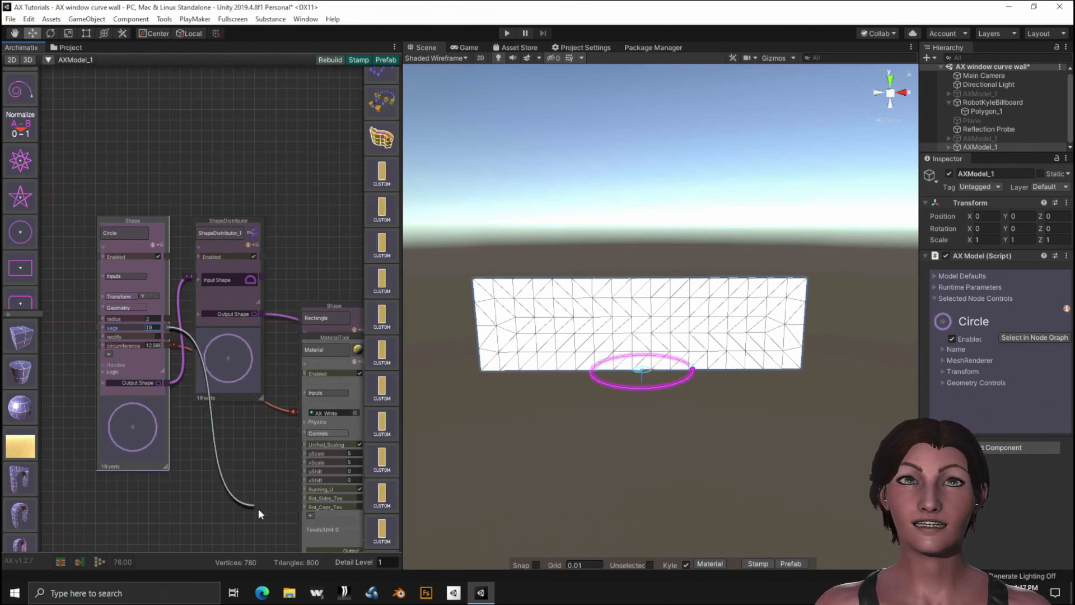
middle_drag(258, 506, 60, 320)
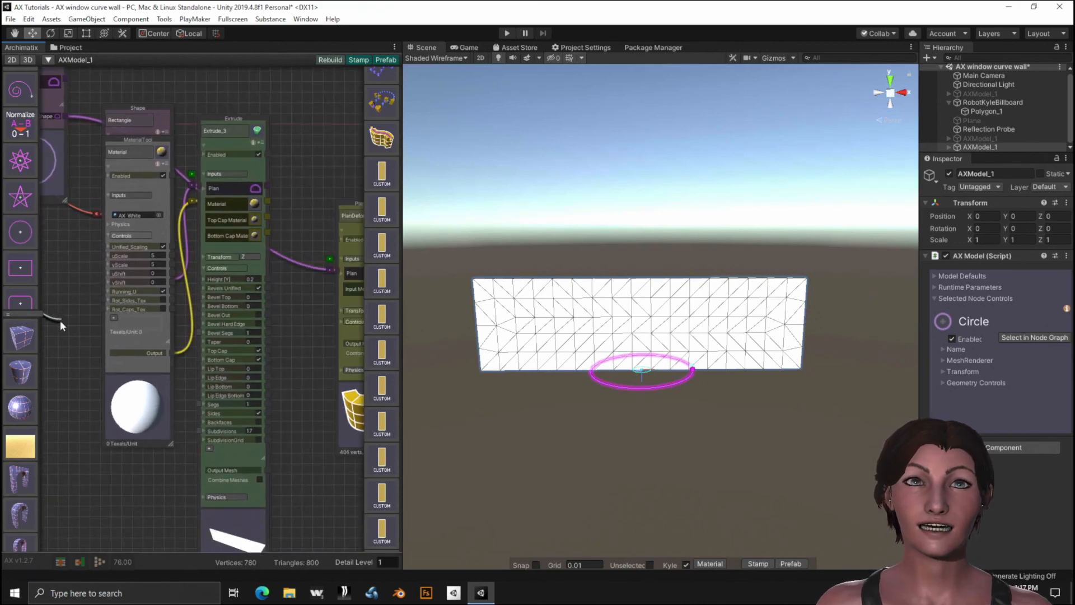
click(200, 428)
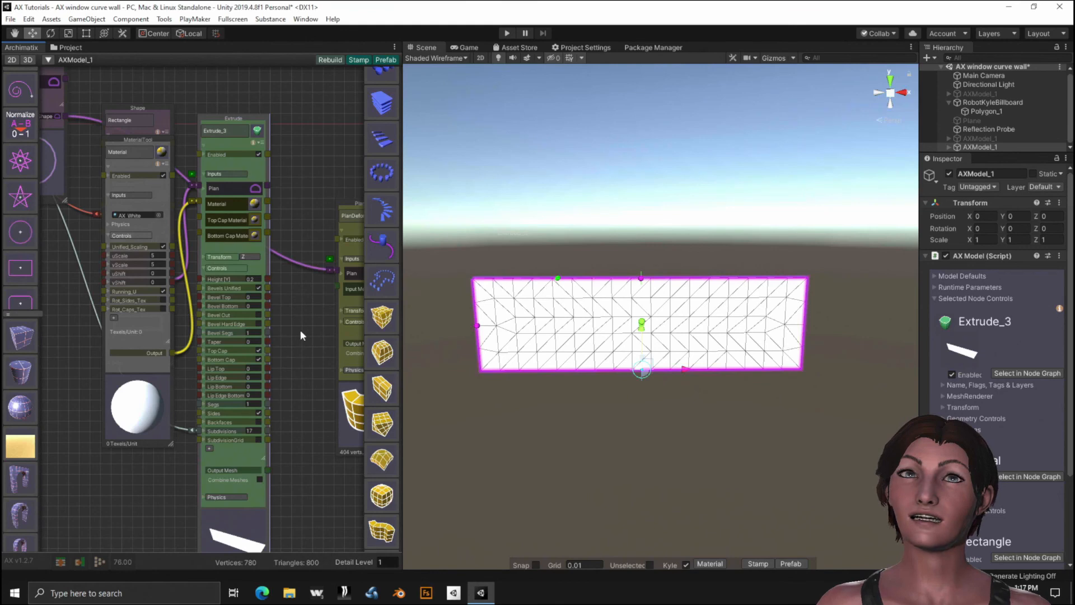
click(267, 471)
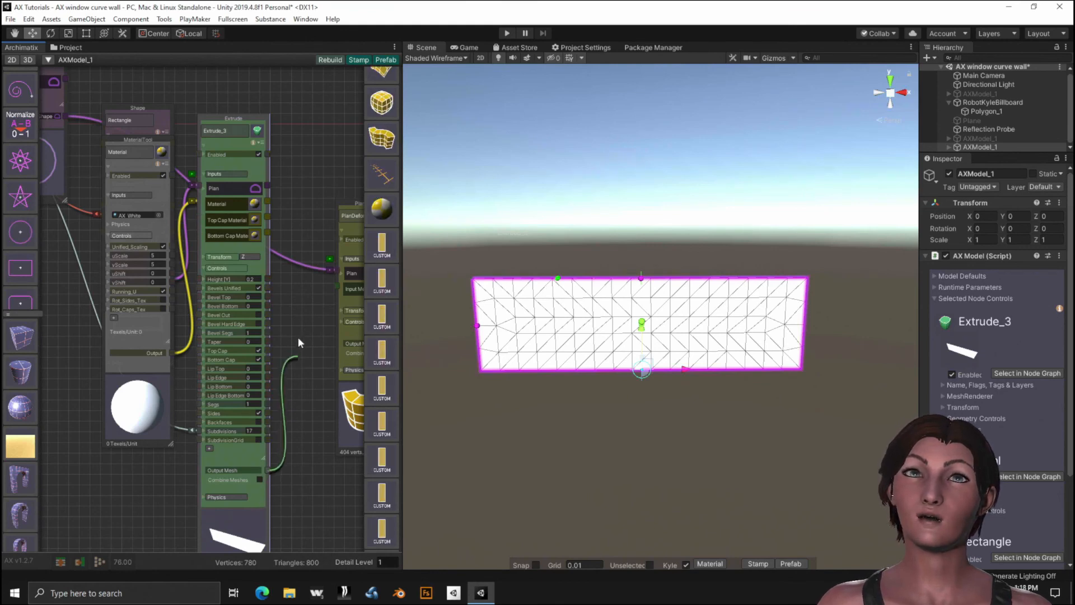
click(335, 287)
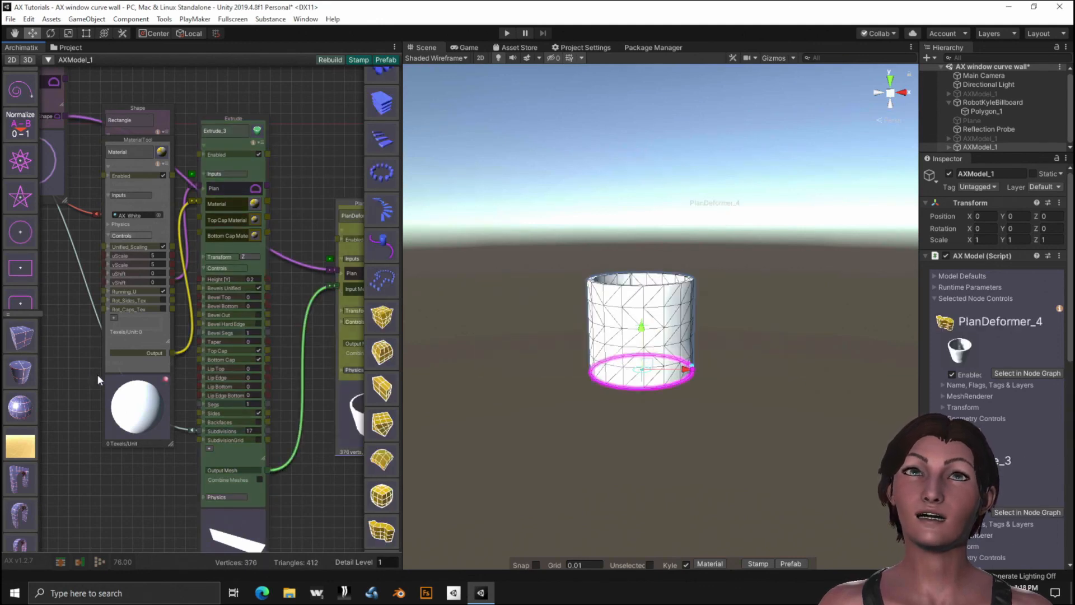
Increase the Circle's radius to about 3.92 and set its segs to 10.
middle_drag(79, 358, 297, 489)
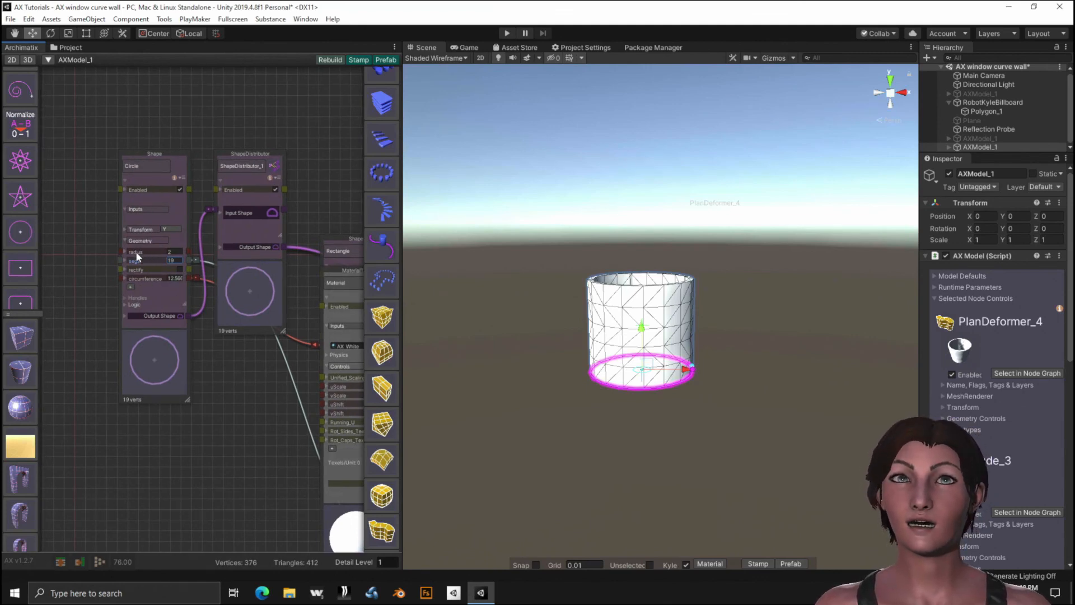
mouse_move(137, 255)
mouse_down()
mouse_move(173, 256)
mouse_move(133, 268)
mouse_up()
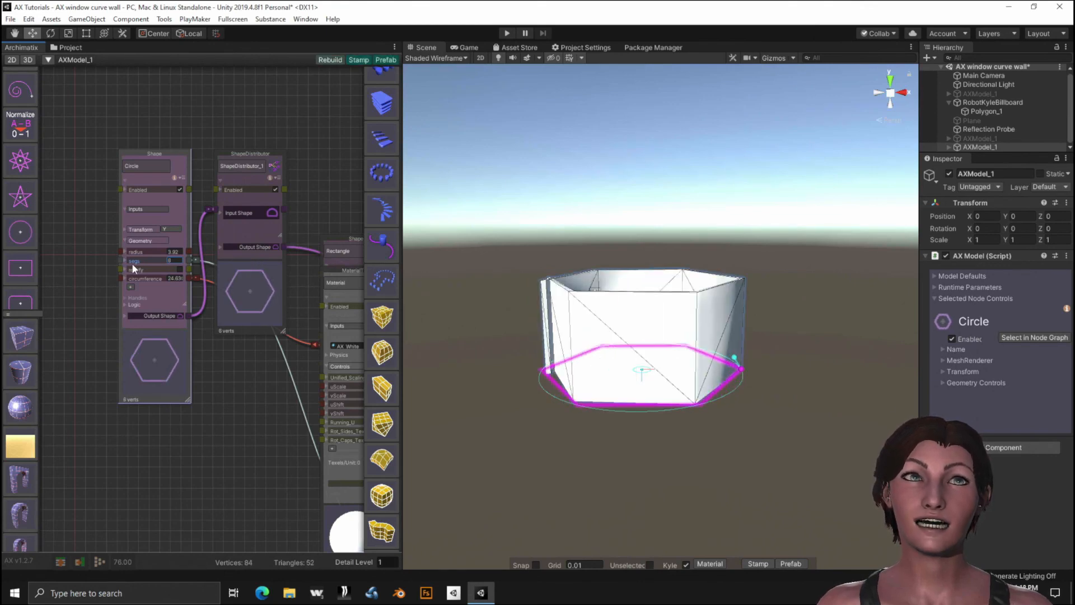
text(10)
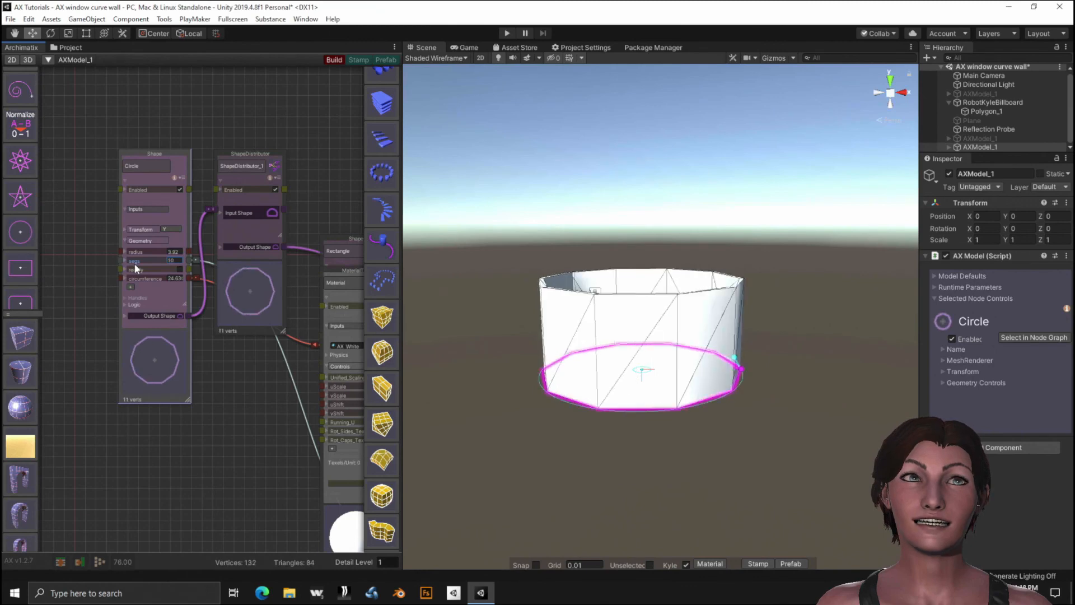
Raise the Circle's segs to 25 for a smoother bent wall.
drag(135, 264, 143, 268)
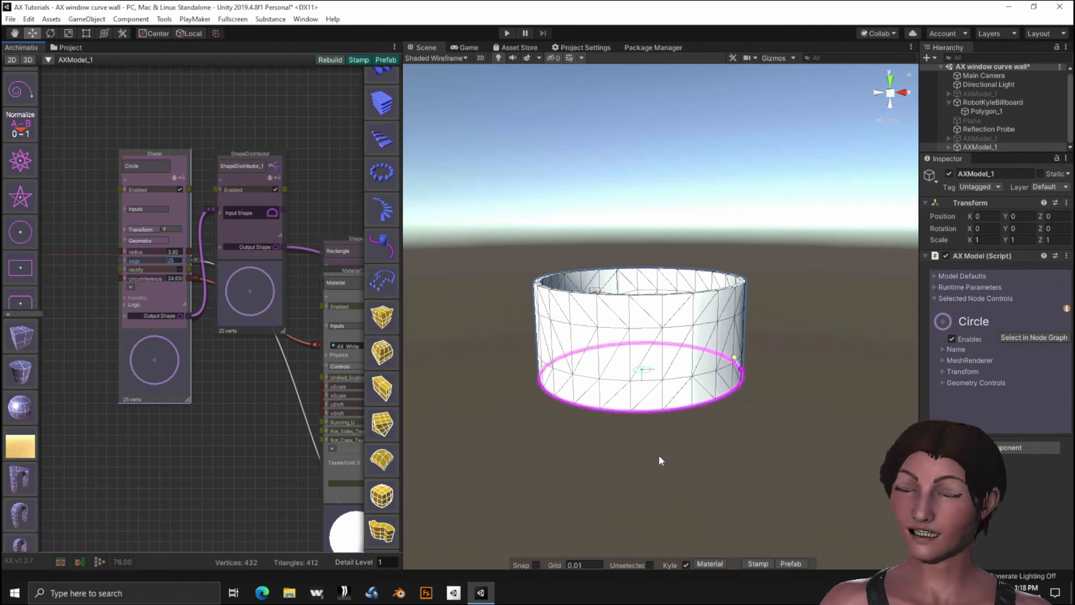
alt+drag(653, 446, 443, 486)
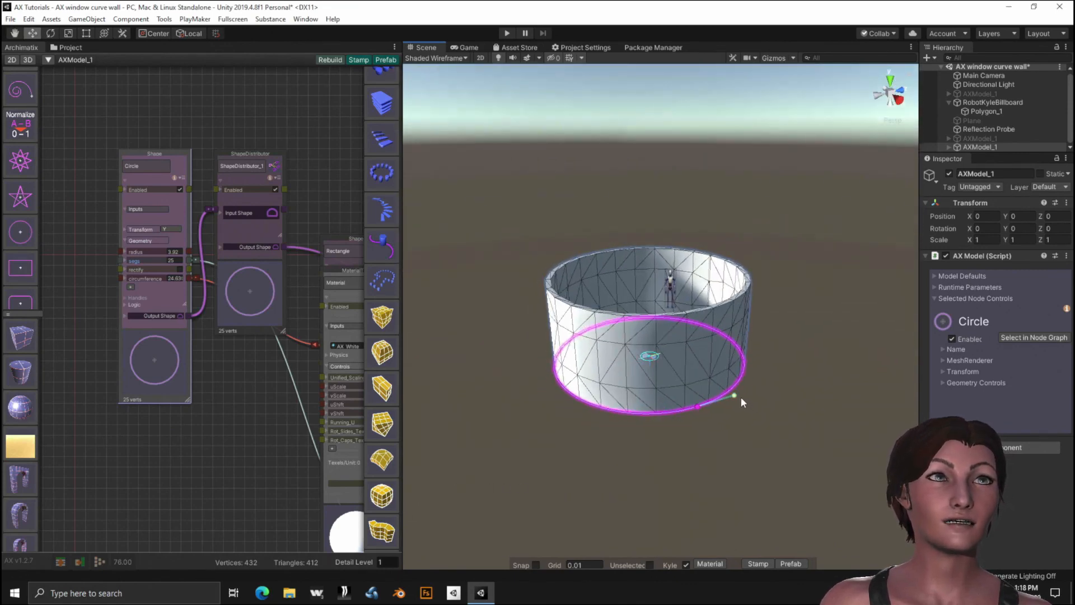
Test the bent wall with the Circle's segs reduced to 10, and set segs to 36 for a smooth curve.
drag(735, 396, 803, 399)
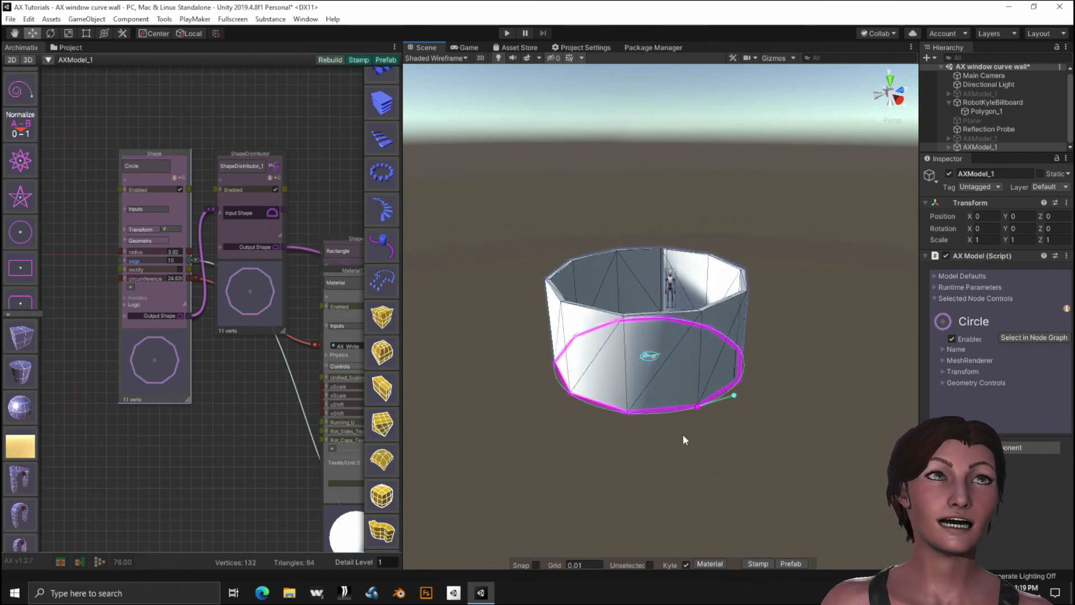
alt+drag(643, 472, 816, 487)
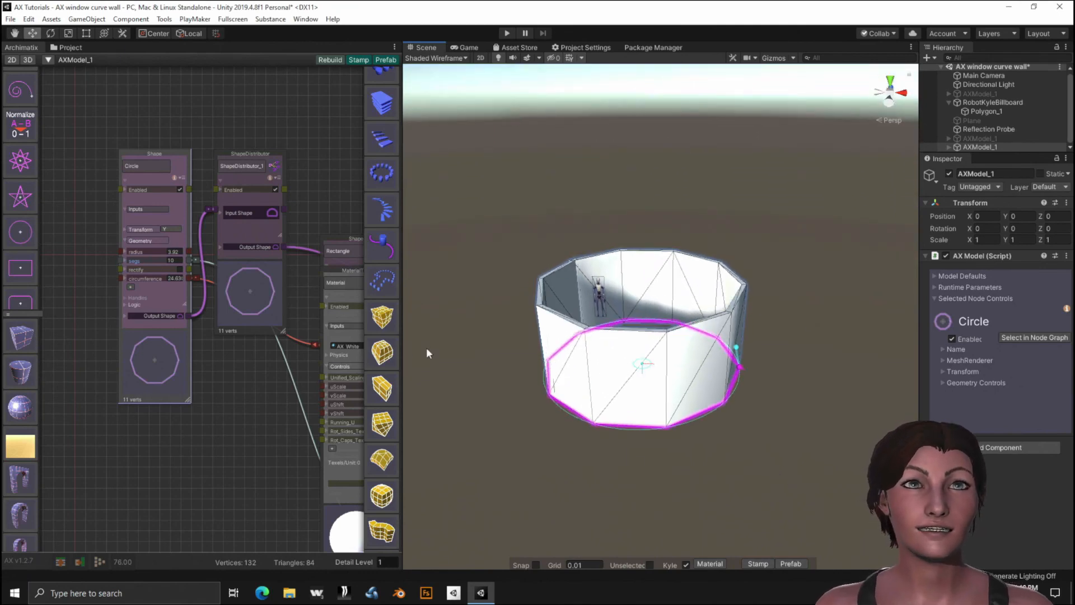
click(175, 260)
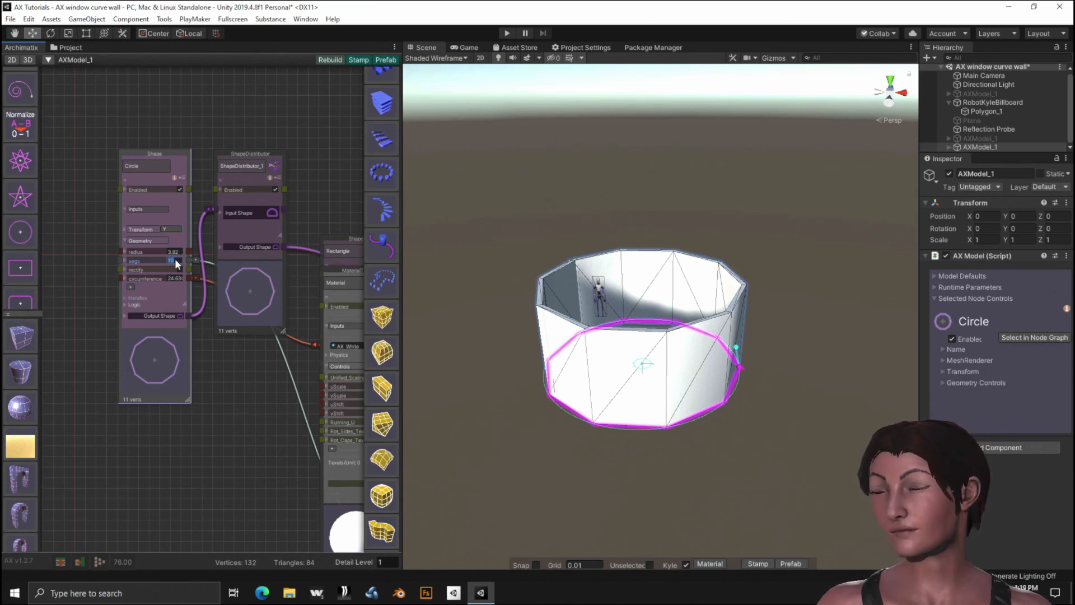
text(36)
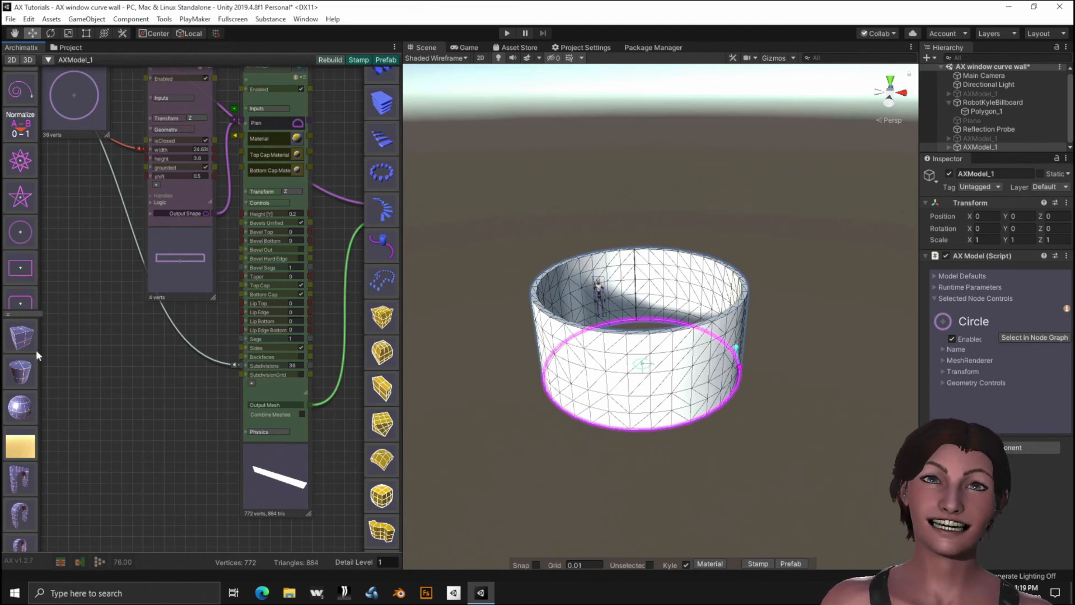
Add an ArchShape, place its node beneath the Circle's branch clear of the Extrude, and switch its Output Shape to closed.
scroll(23, 247, down, 5)
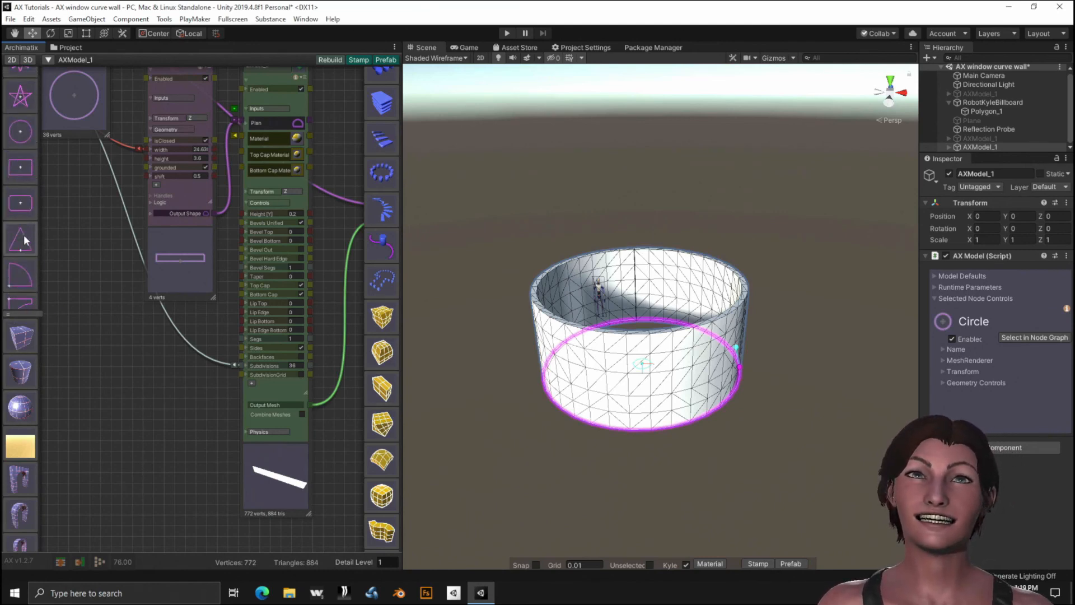
scroll(18, 245, down, 5)
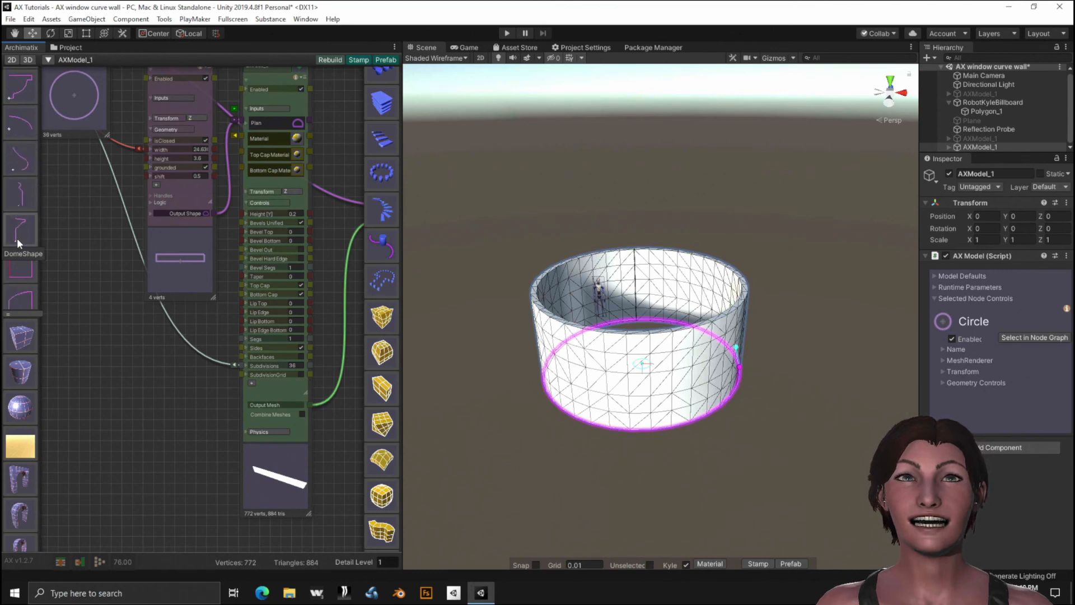
scroll(20, 244, down, 2)
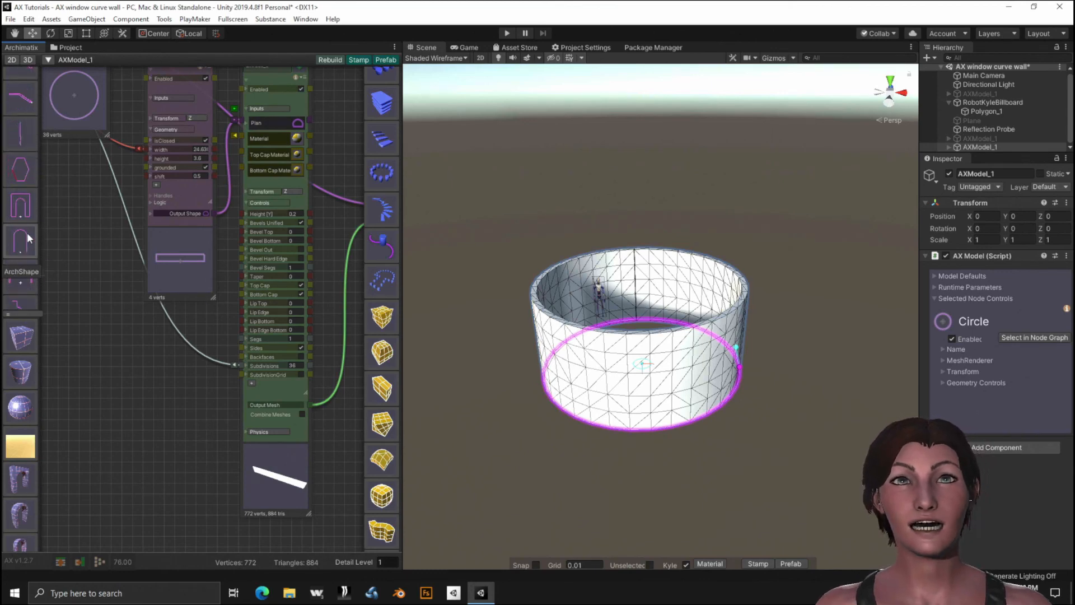
scroll(25, 240, down, 3)
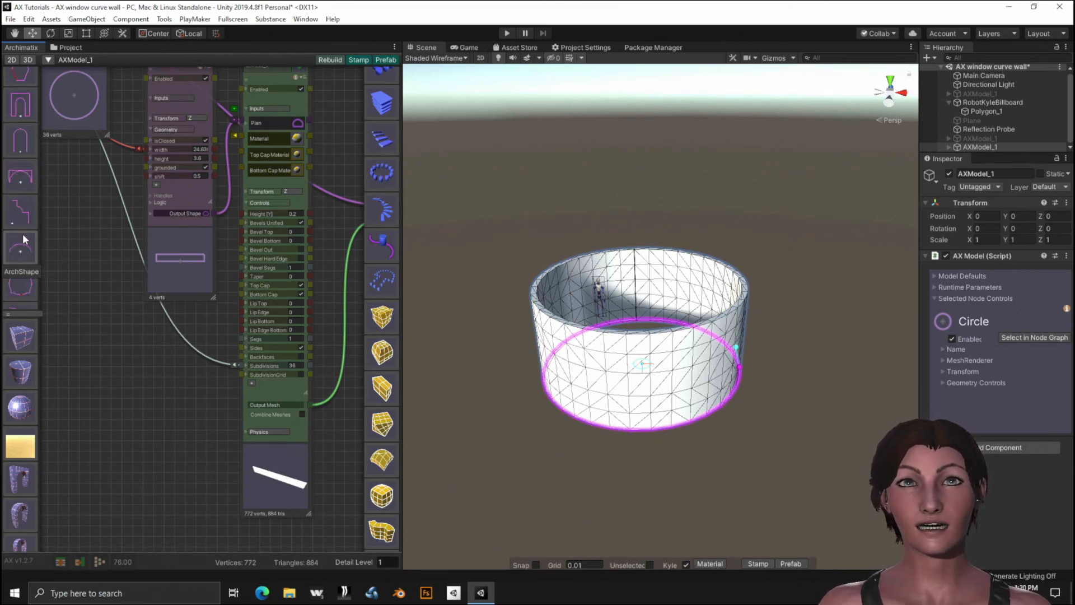
click(21, 141)
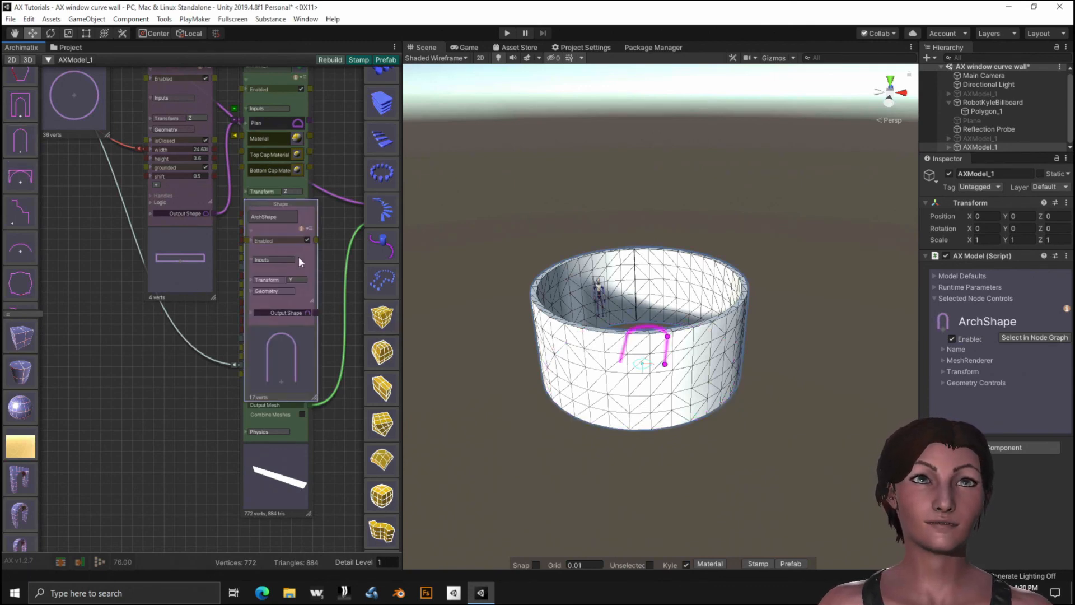
drag(304, 258, 108, 373)
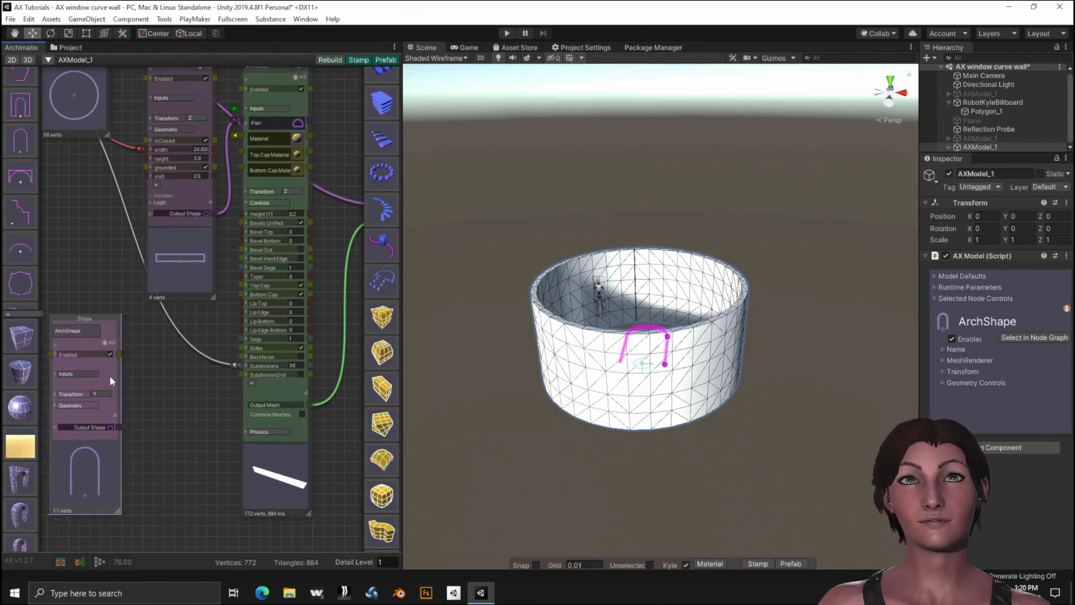
click(109, 426)
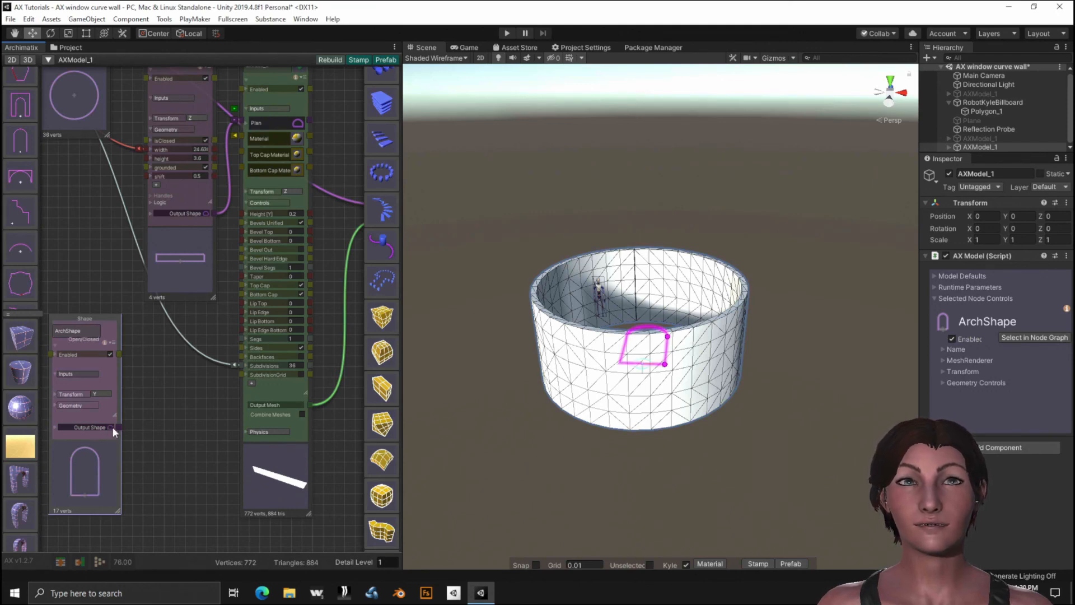
Add a ShapeMerger fed by the Rectangle's Output Shape.
scroll(192, 428, down, 1)
scroll(191, 429, down, 1)
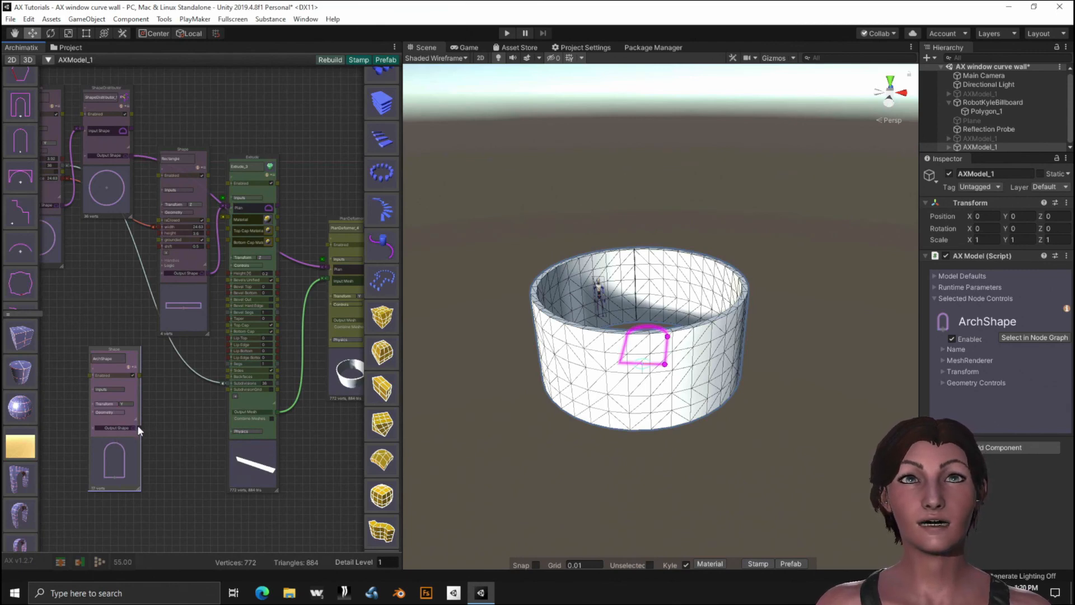
click(207, 273)
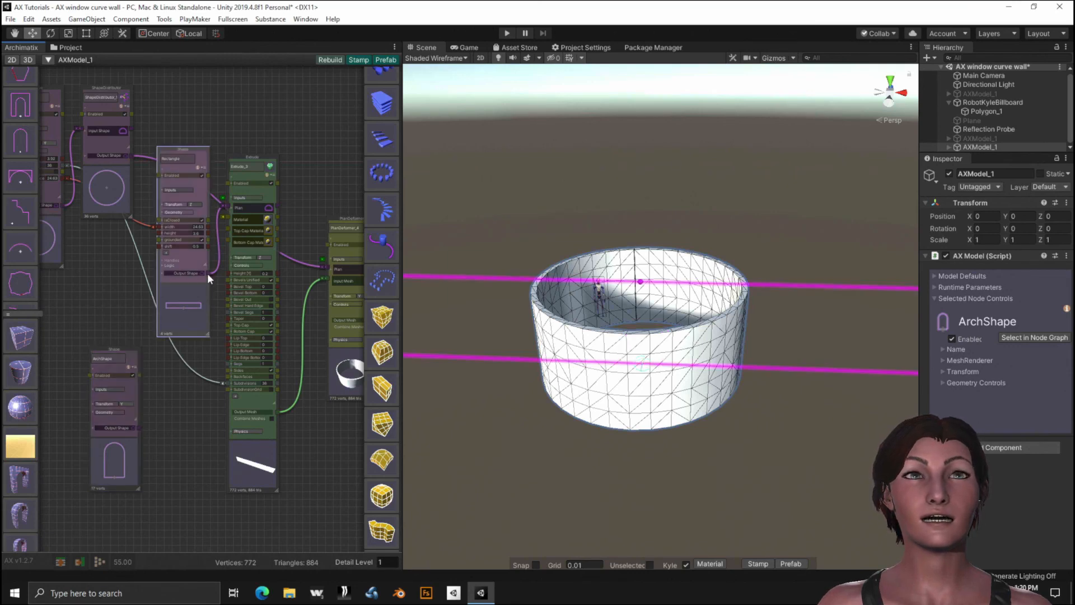
drag(167, 308, 373, 226)
scroll(372, 224, up, 8)
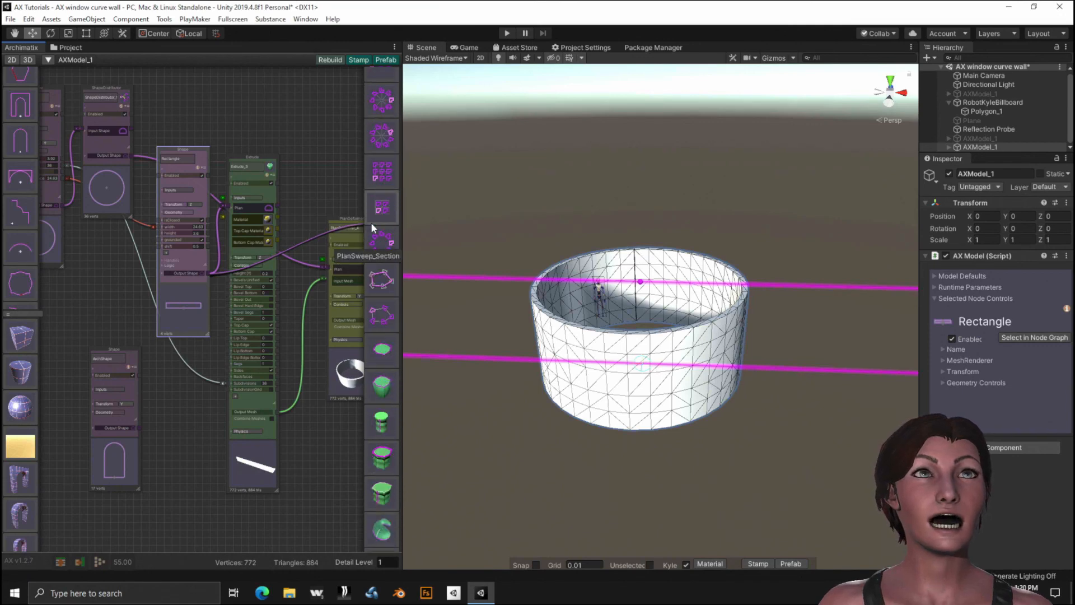
scroll(371, 223, up, 3)
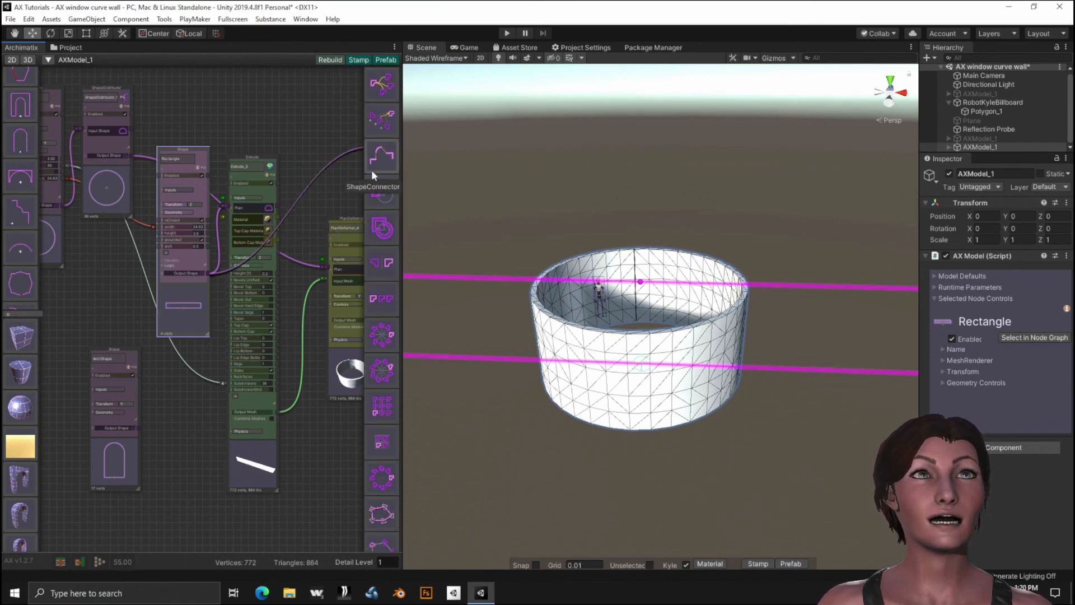
click(385, 196)
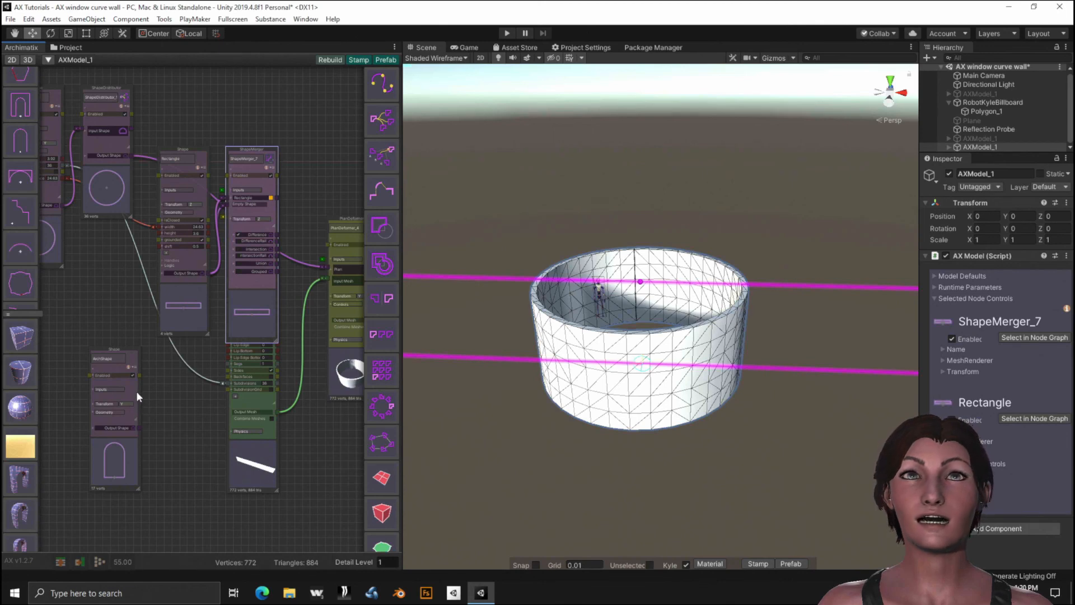
Stack the Rectangle and ArchShape nodes beneath the ShapeDistributor and place the ShapeMerger between the Rectangle and the Extrude.
drag(130, 390, 123, 474)
click(183, 320)
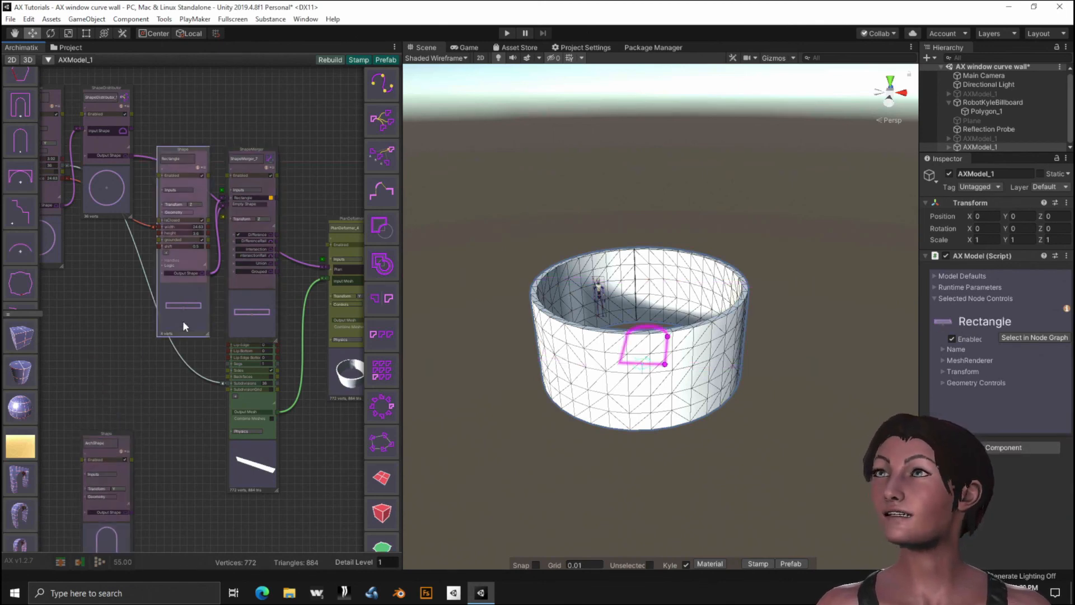
drag(182, 320, 106, 405)
click(232, 309)
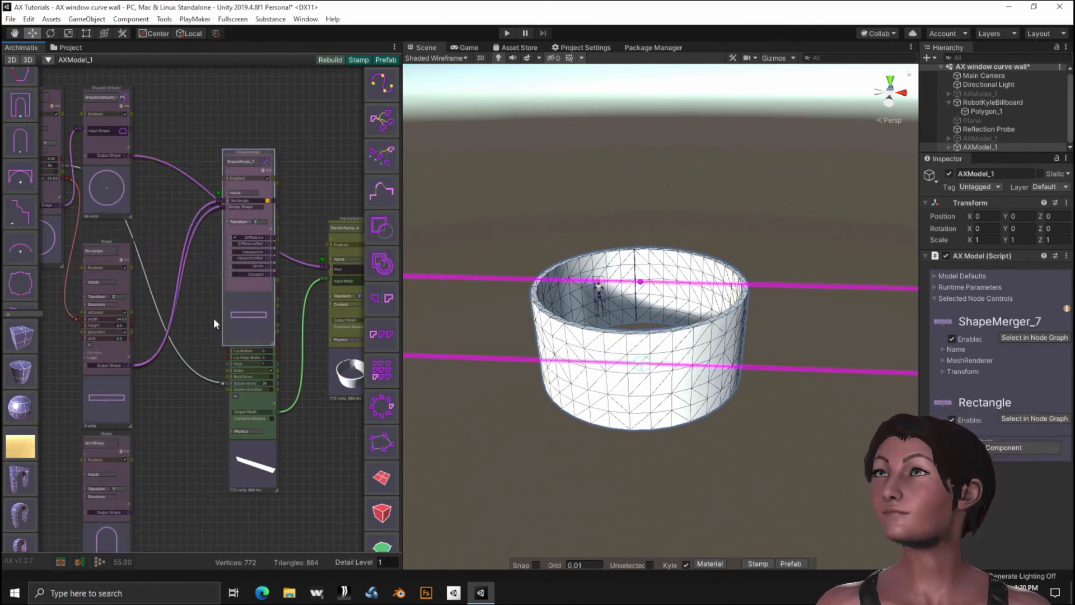
drag(223, 313, 167, 371)
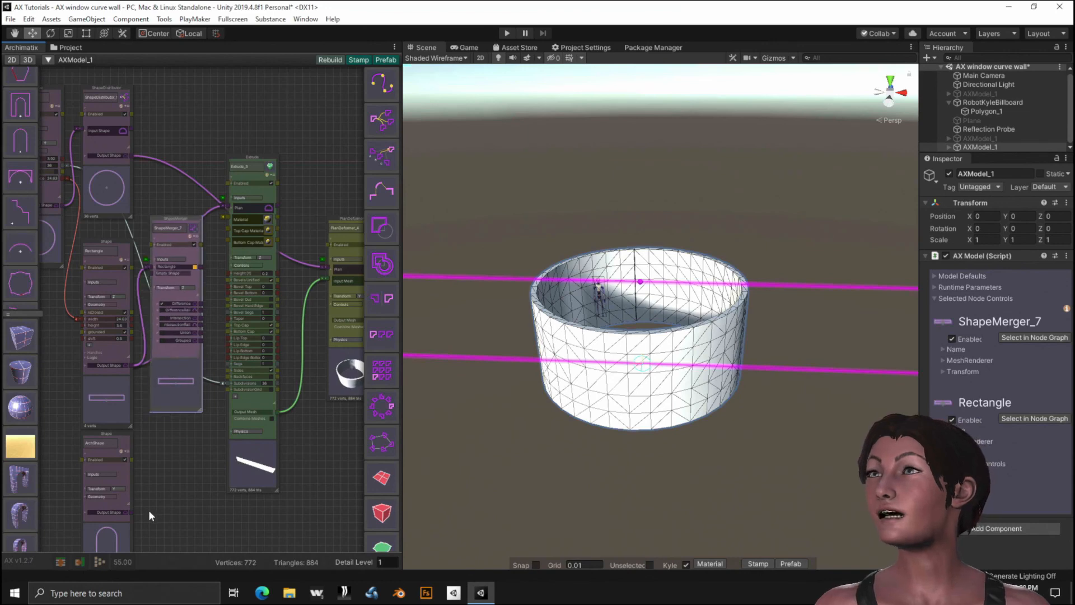
middle_drag(167, 509, 180, 450)
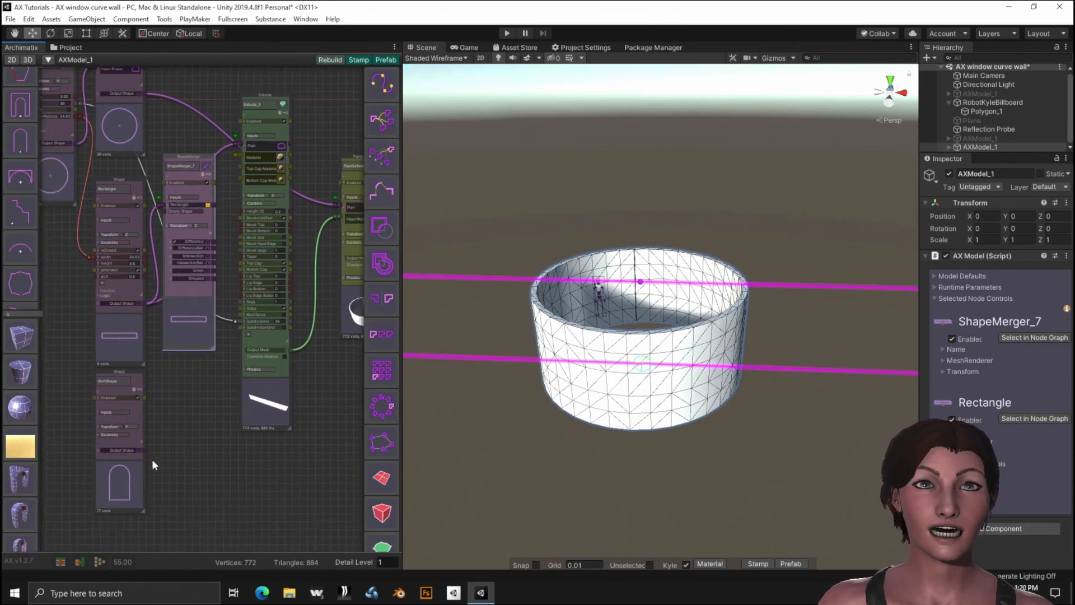
Connect the ArchShape's Output Shape to the ShapeMerger's empty input and rename the ArchShape "door".
drag(142, 448, 164, 210)
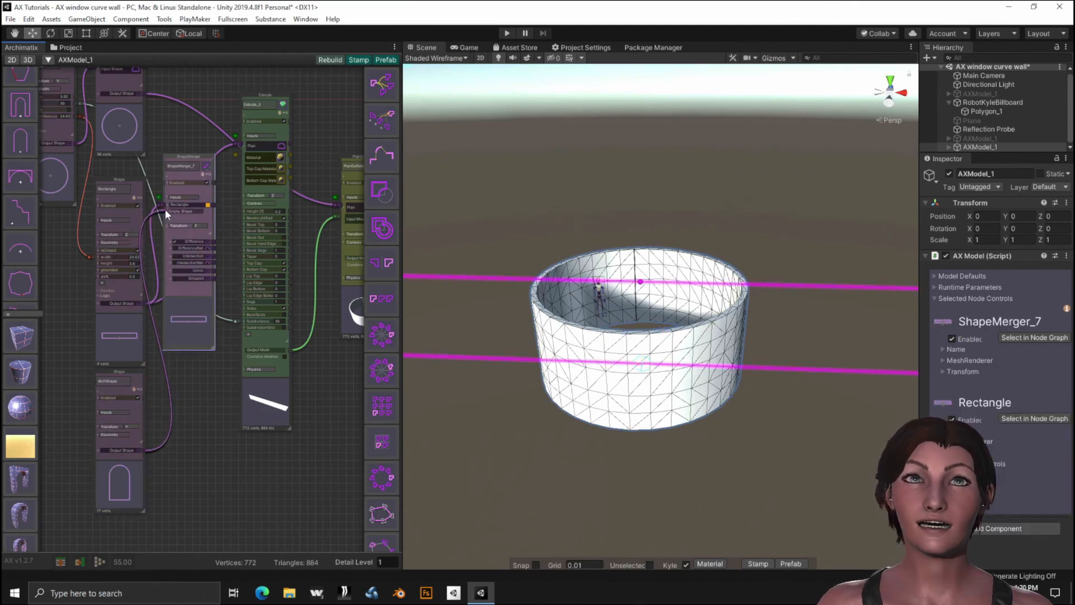
click(120, 380)
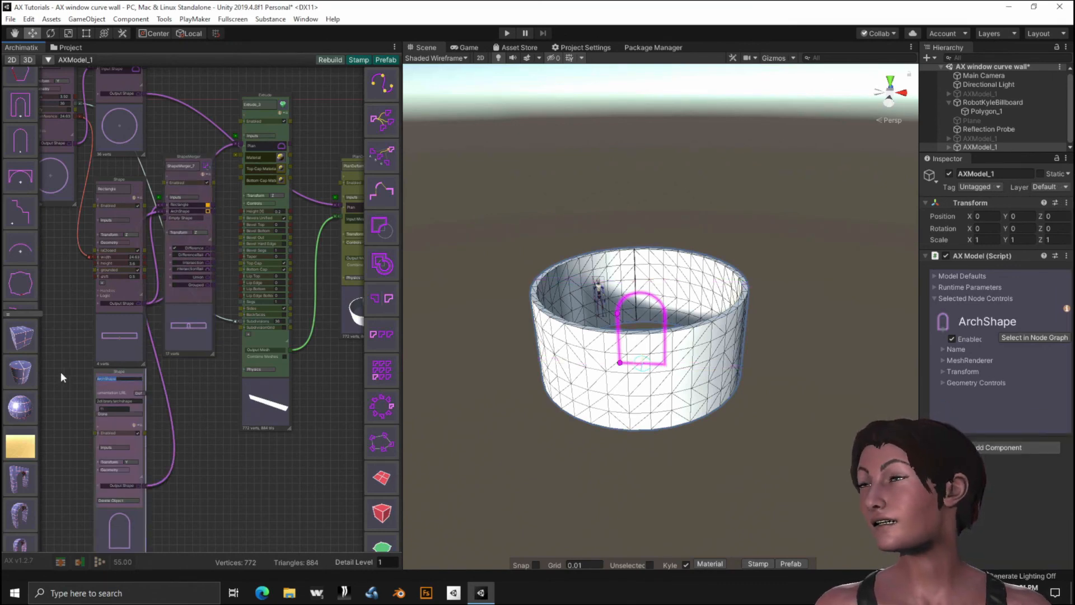
text(door)
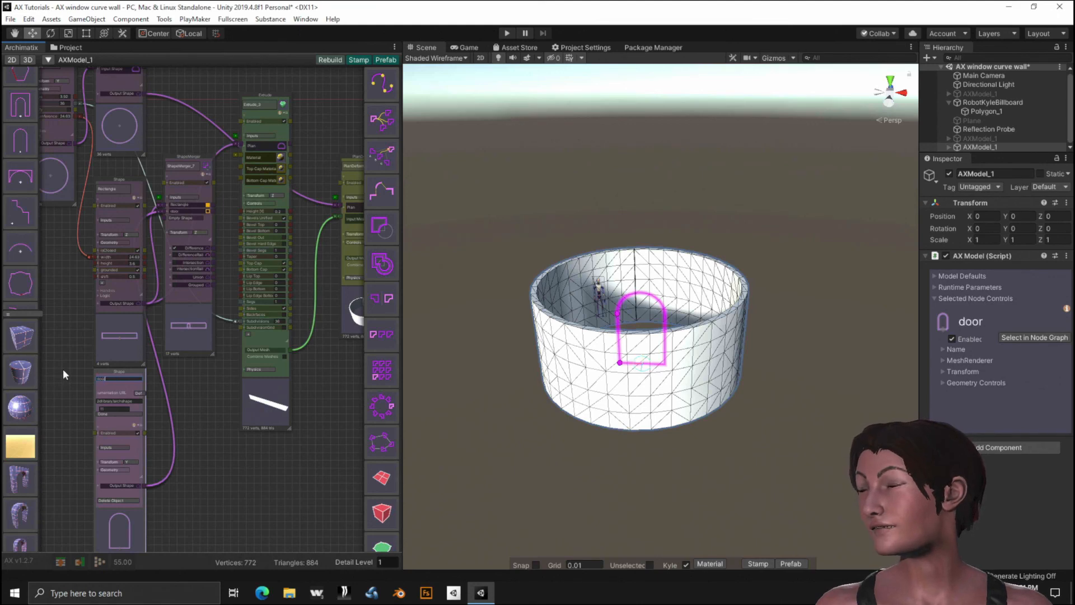
key(Return)
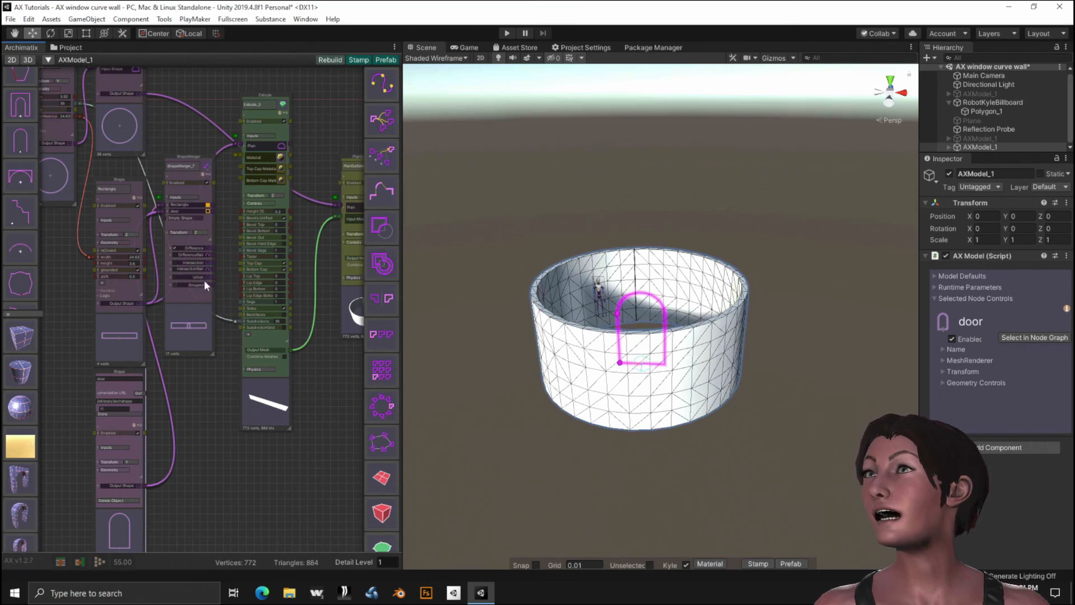
Connect the ShapeMerger's Difference output to the Extrude's Plan input to cut the door out of the wall.
scroll(204, 280, up, 5)
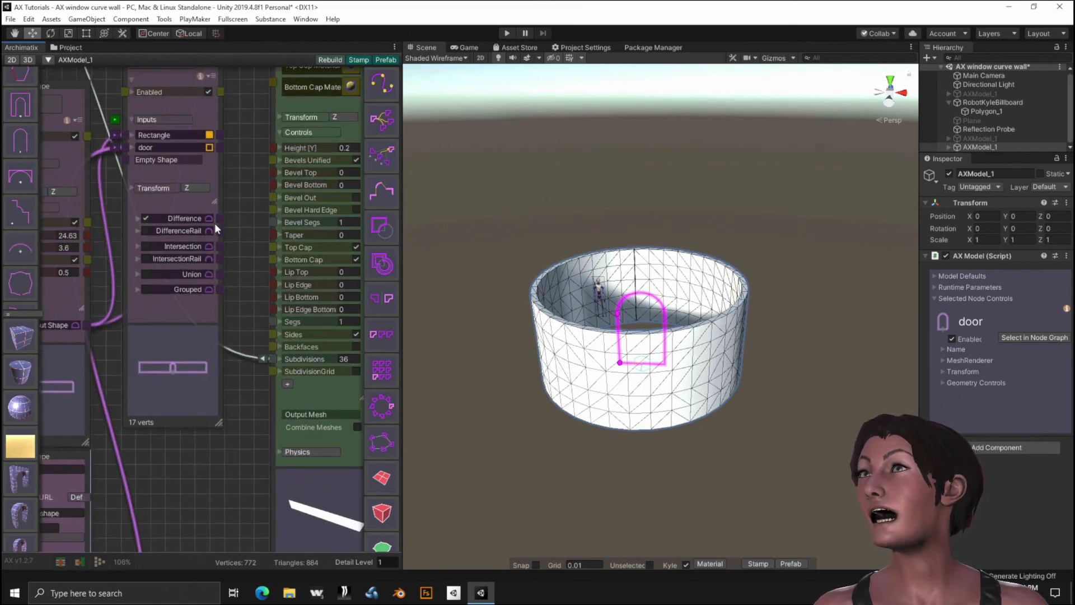
drag(220, 218, 251, 217)
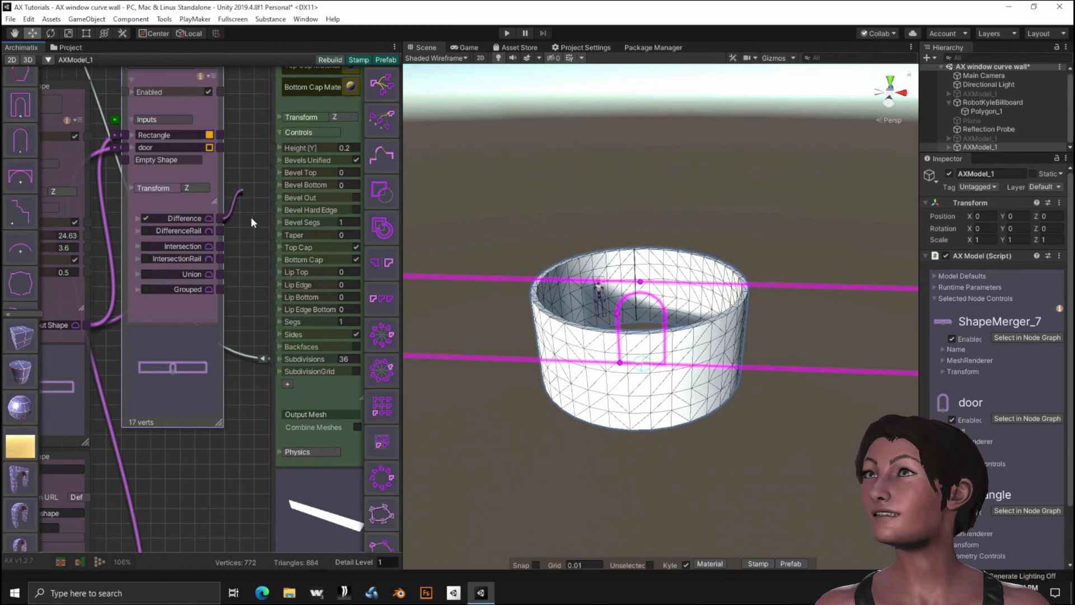
drag(242, 298, 269, 224)
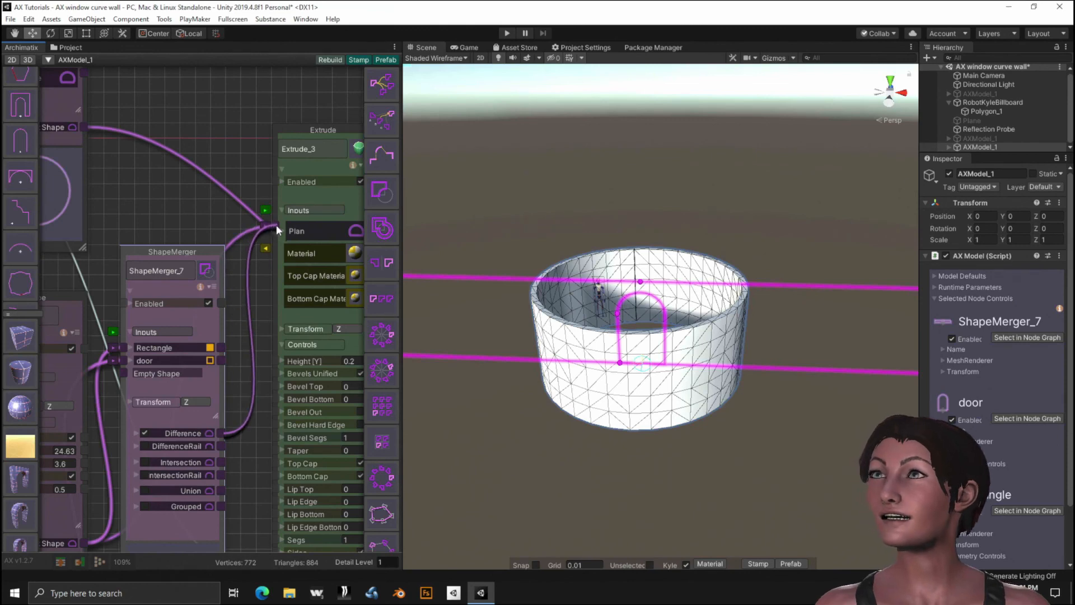
click(277, 226)
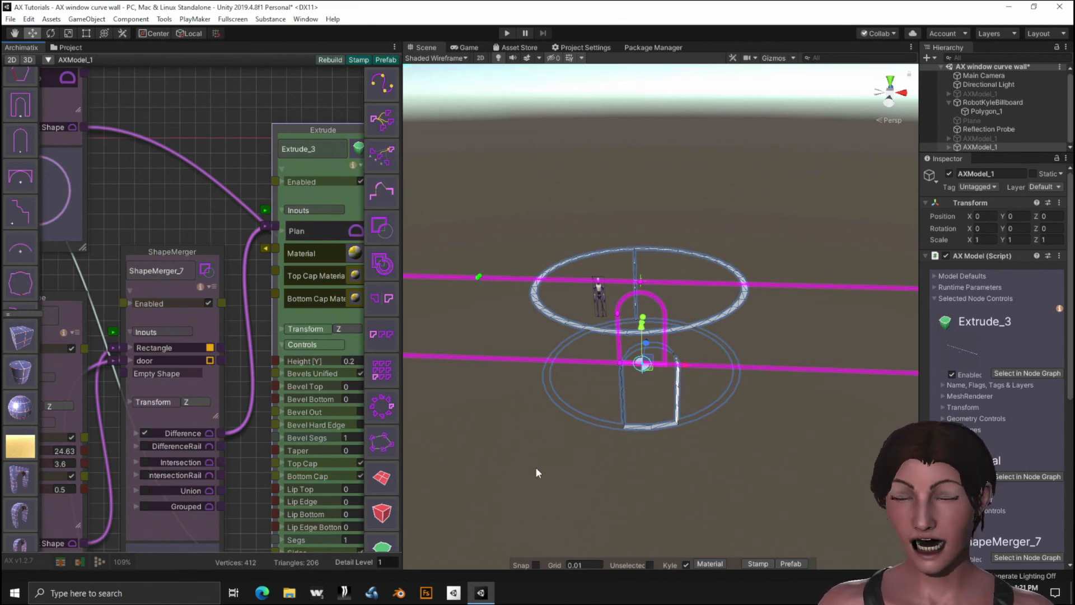
alt+drag(559, 462, 659, 371)
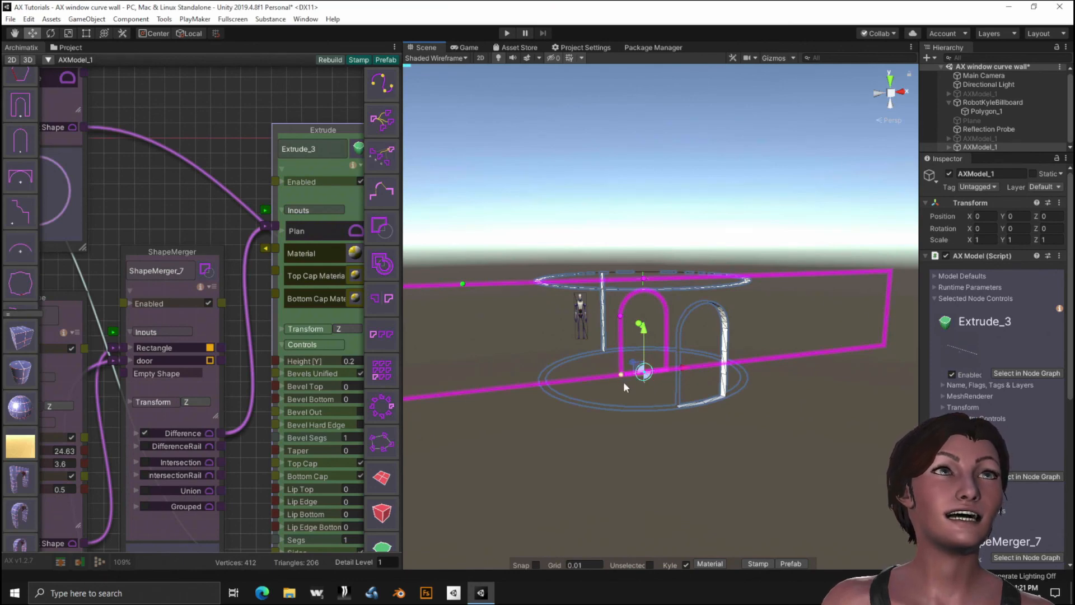
Move the door shape's node to the side of the Rectangle node, away from the ShapeMerger.
scroll(120, 312, down, 6)
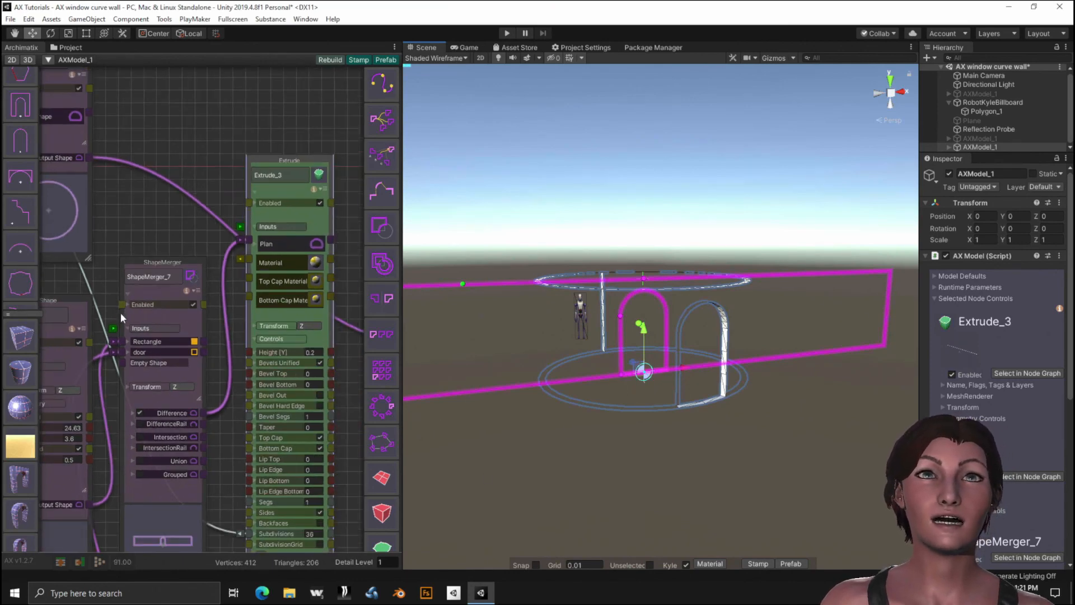
middle_drag(160, 499, 274, 290)
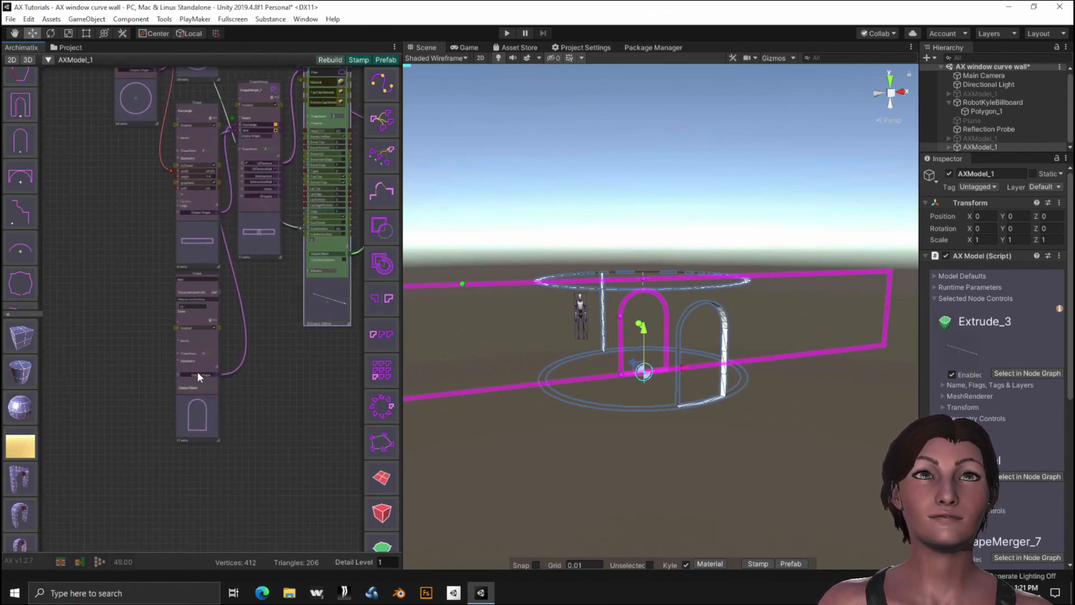
drag(199, 372, 114, 278)
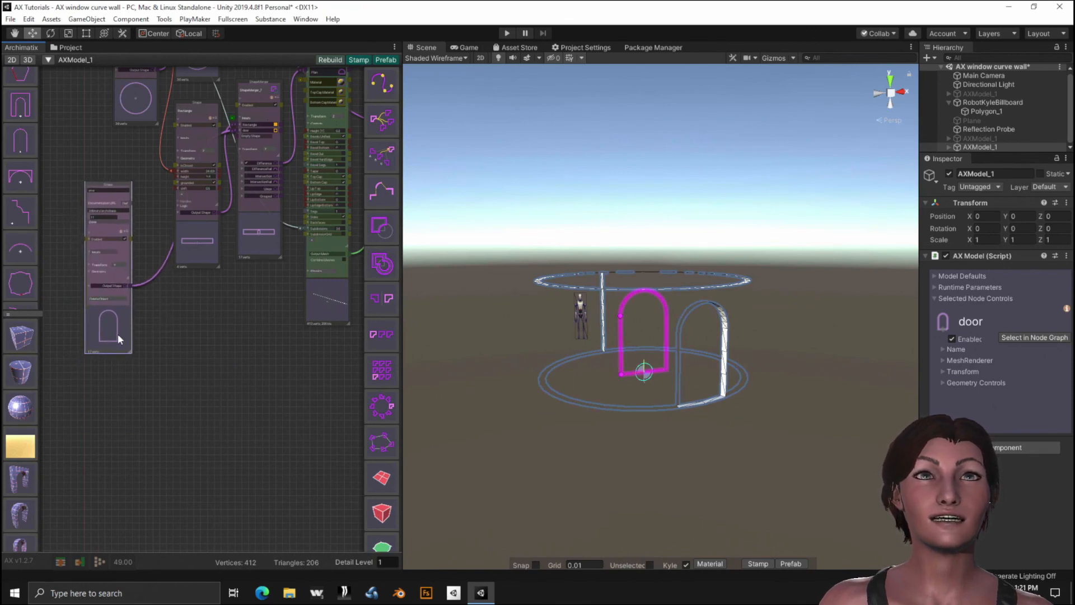
Set the Offset of the ShapeMerger's door input to 0.1 so the opening cuts through the wall's base.
middle_drag(243, 321, 202, 485)
scroll(215, 274, up, 6)
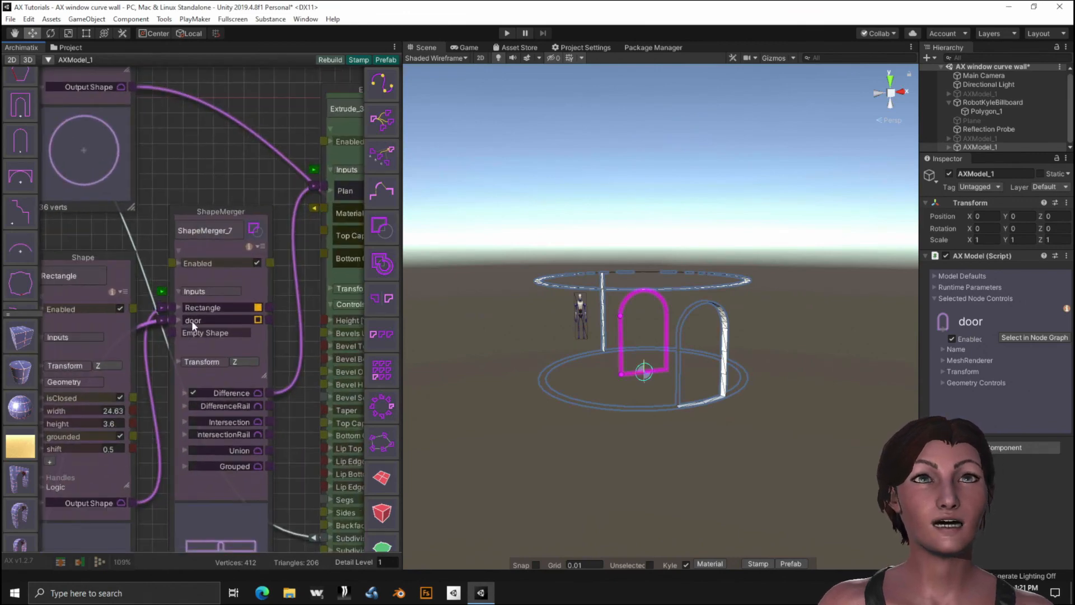
click(178, 319)
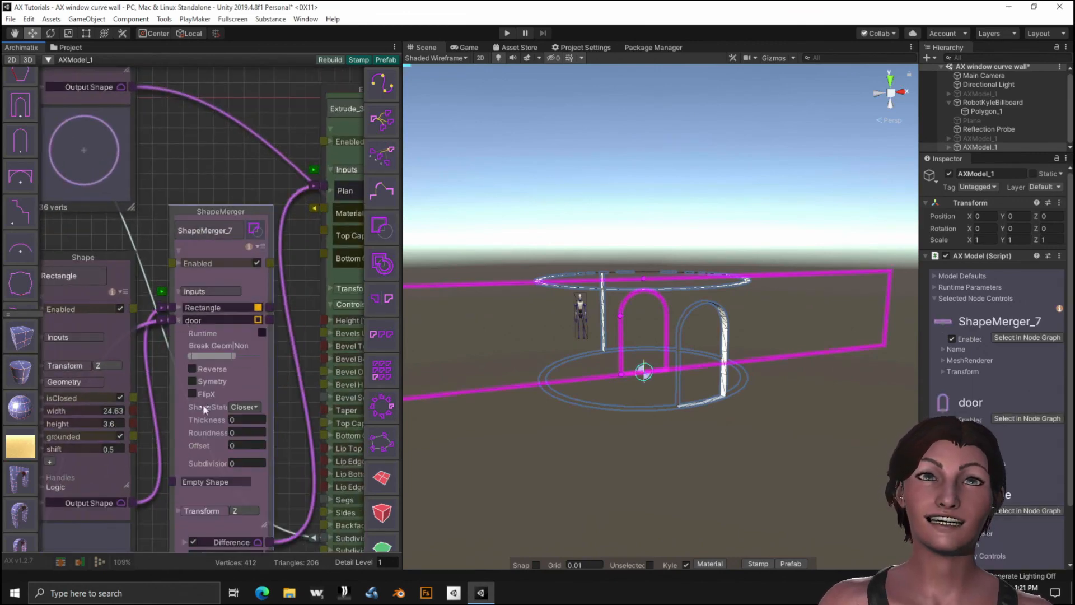
click(243, 445)
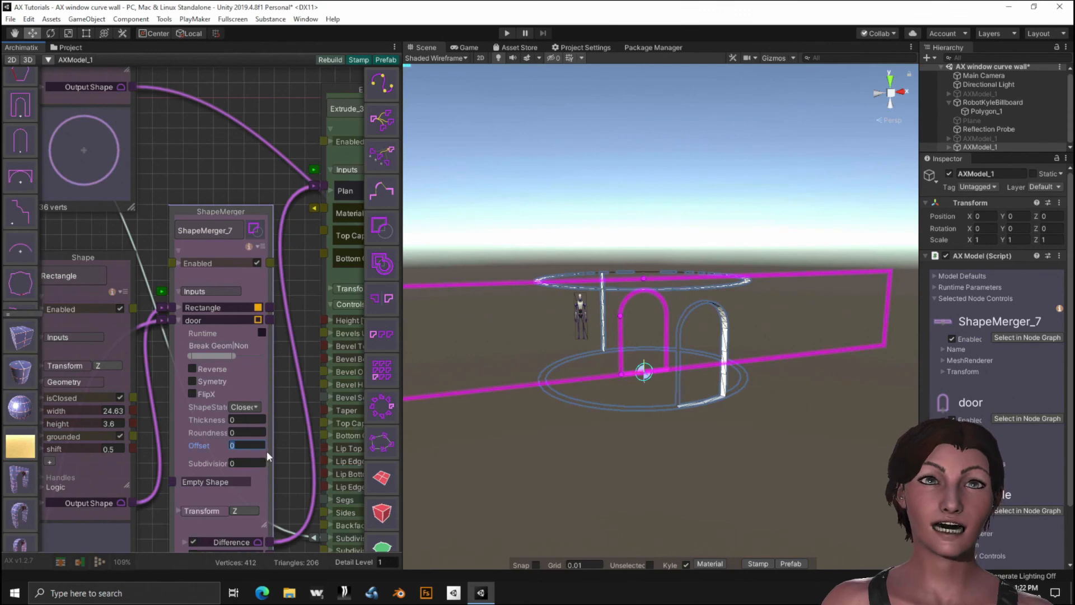
text(.1)
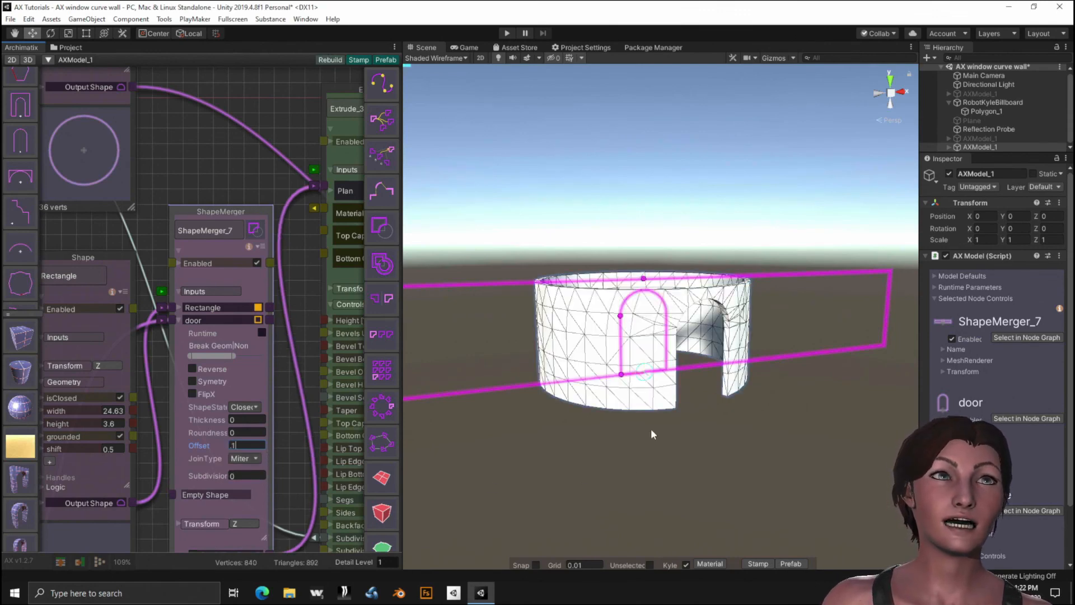
Examine the ShapeMerger's Difference preview at the door threshold and how it feeds the Extrude and PlanDeformer.
drag(298, 481, 203, 142)
scroll(153, 353, up, 5)
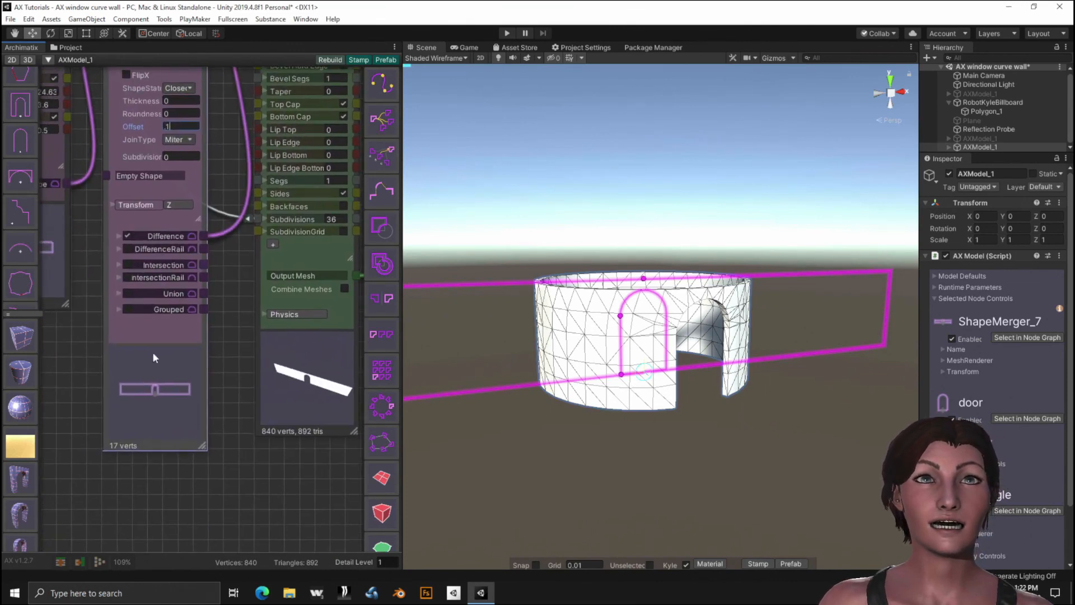
scroll(162, 385, up, 8)
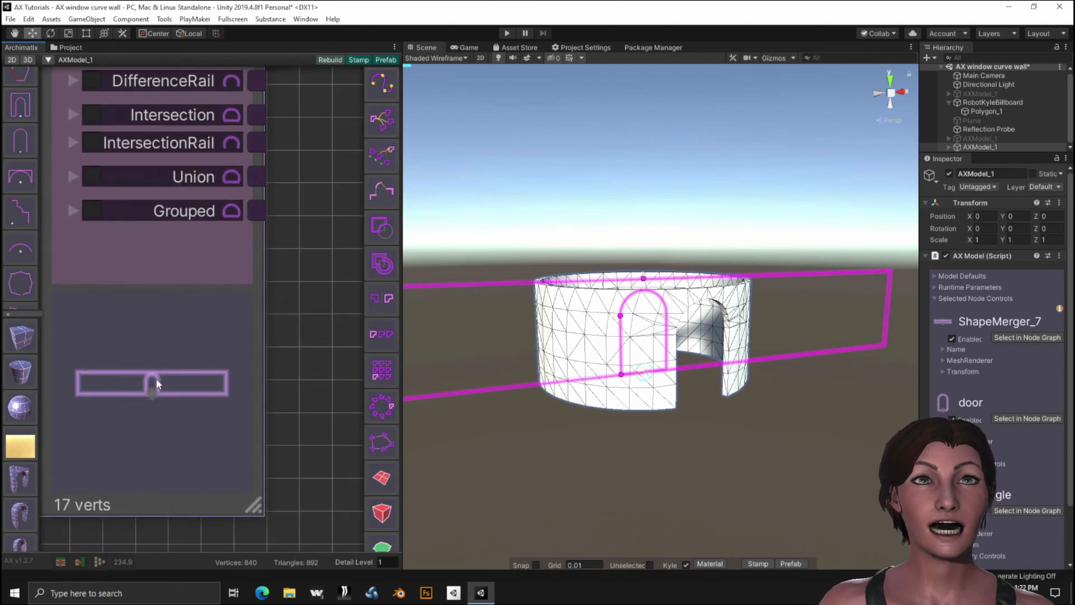
scroll(297, 320, down, 5)
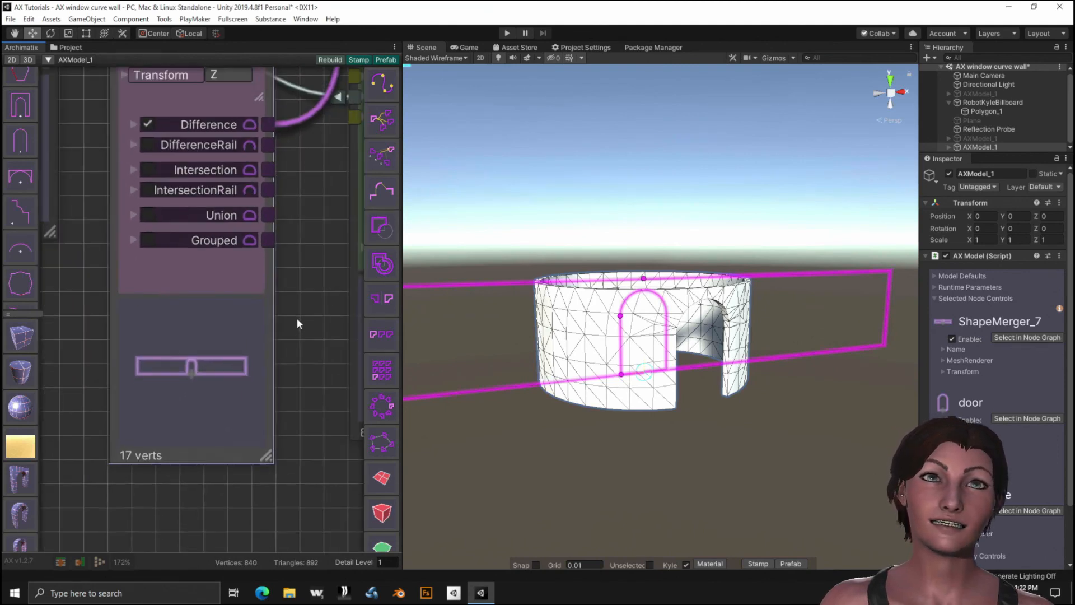
middle_drag(305, 237, 197, 395)
scroll(170, 324, down, 3)
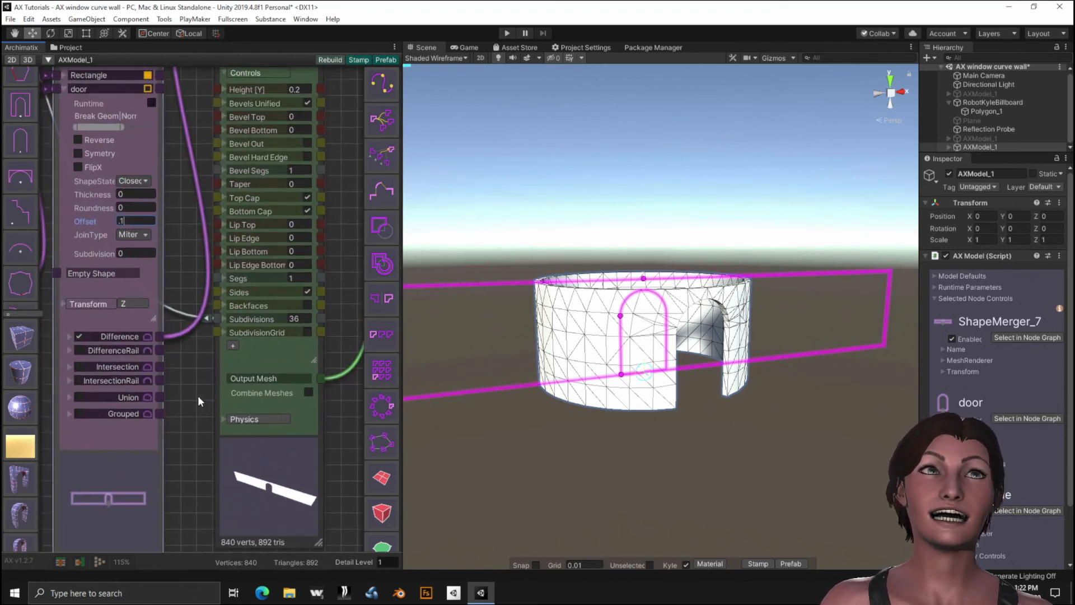
scroll(189, 381, down, 4)
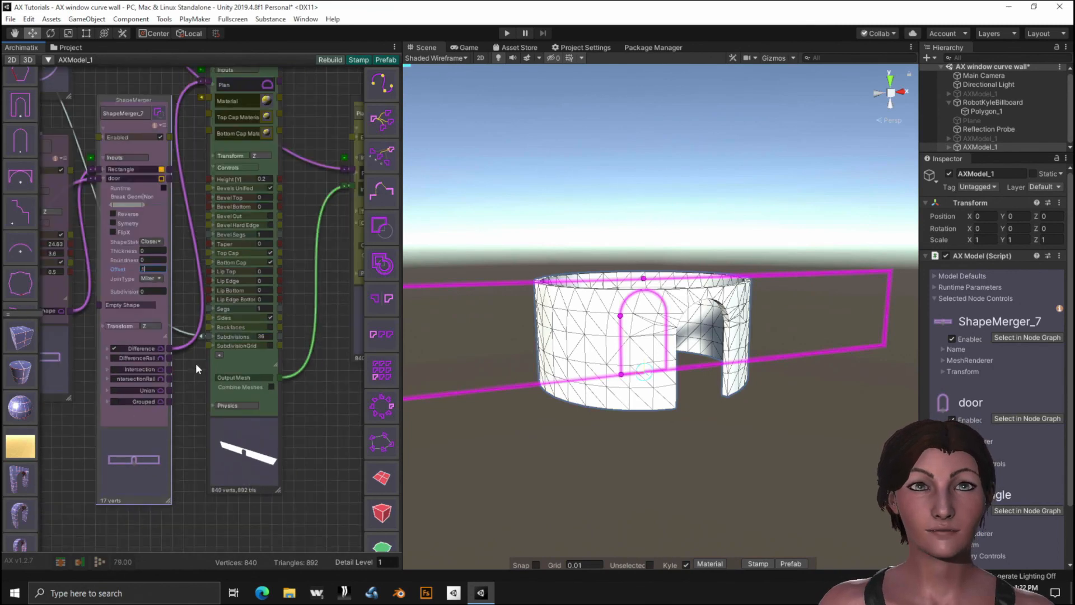
scroll(196, 369, down, 3)
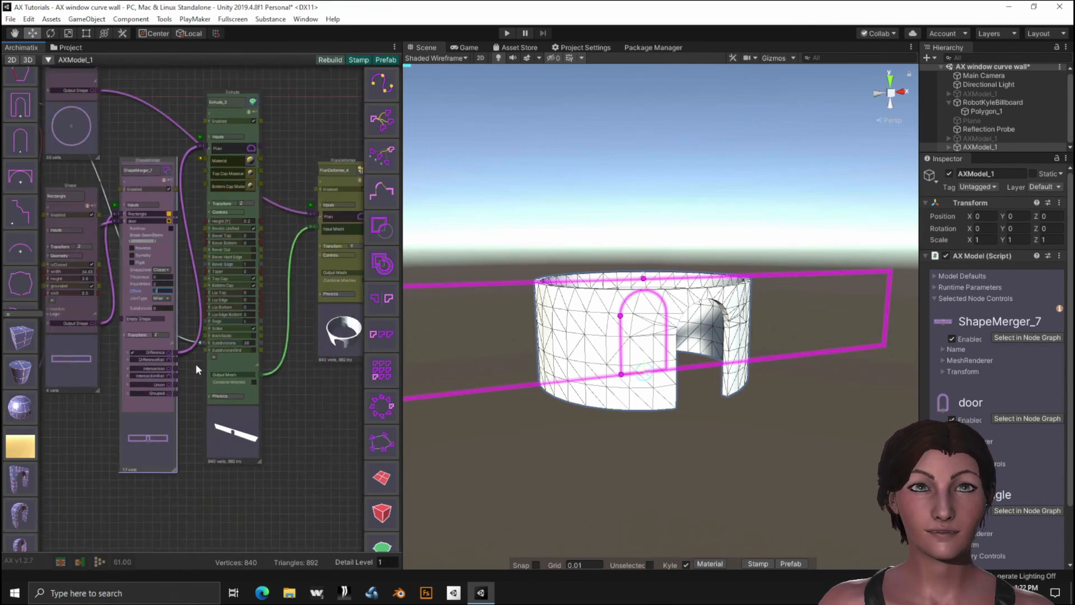
Enlarge the Circle's radius until its circumference is about 48.31.
click(46, 448)
middle_drag(81, 454, 250, 469)
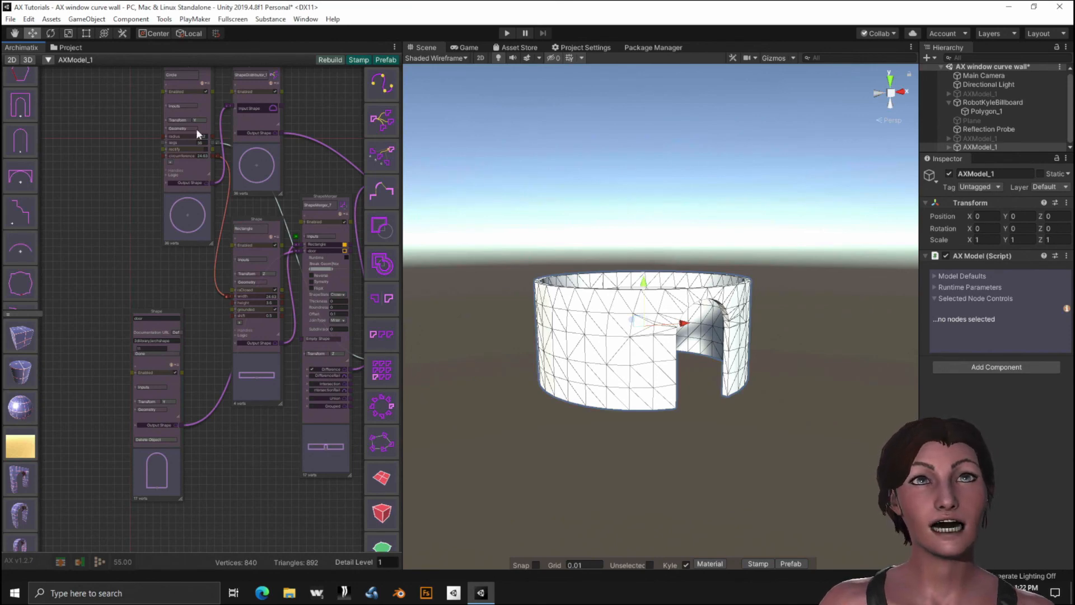
drag(173, 133, 218, 173)
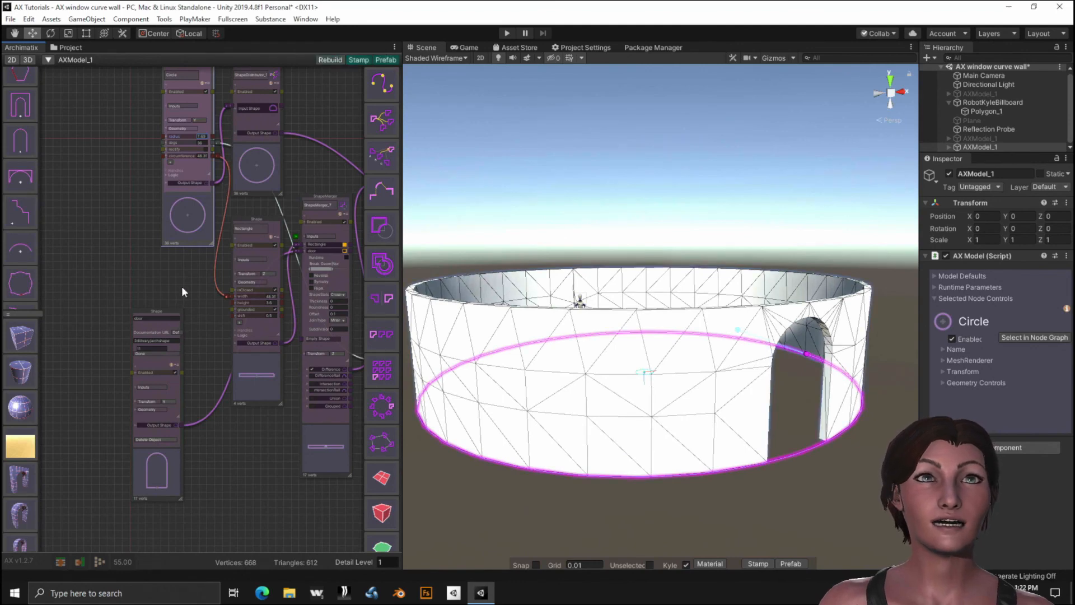
Set the wall Rectangle's height to 4.
middle_drag(181, 287, 1, 261)
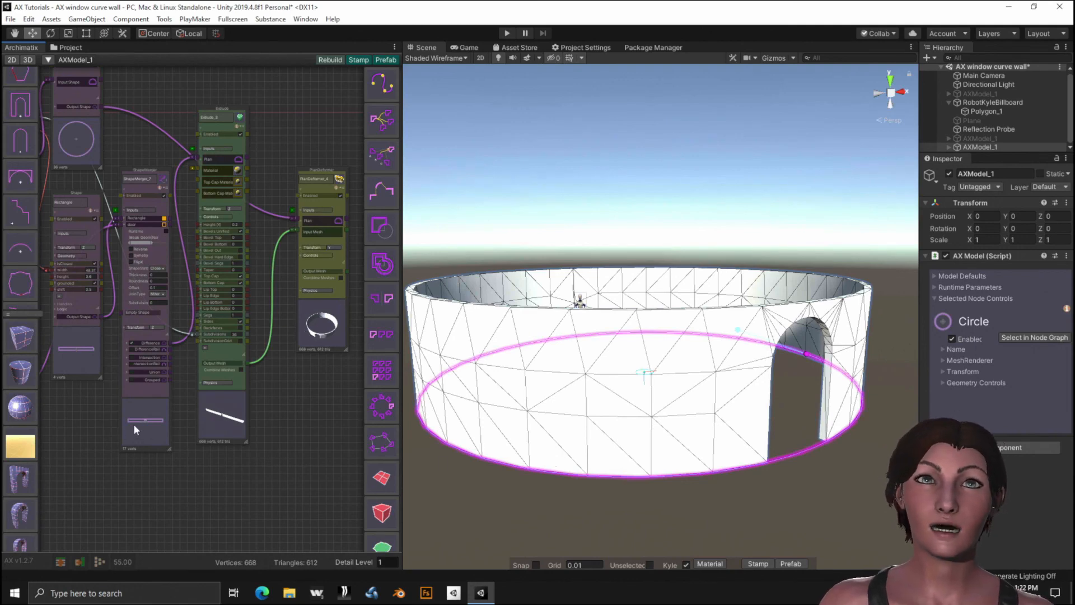
scroll(107, 435, down, 3)
middle_drag(87, 455, 164, 474)
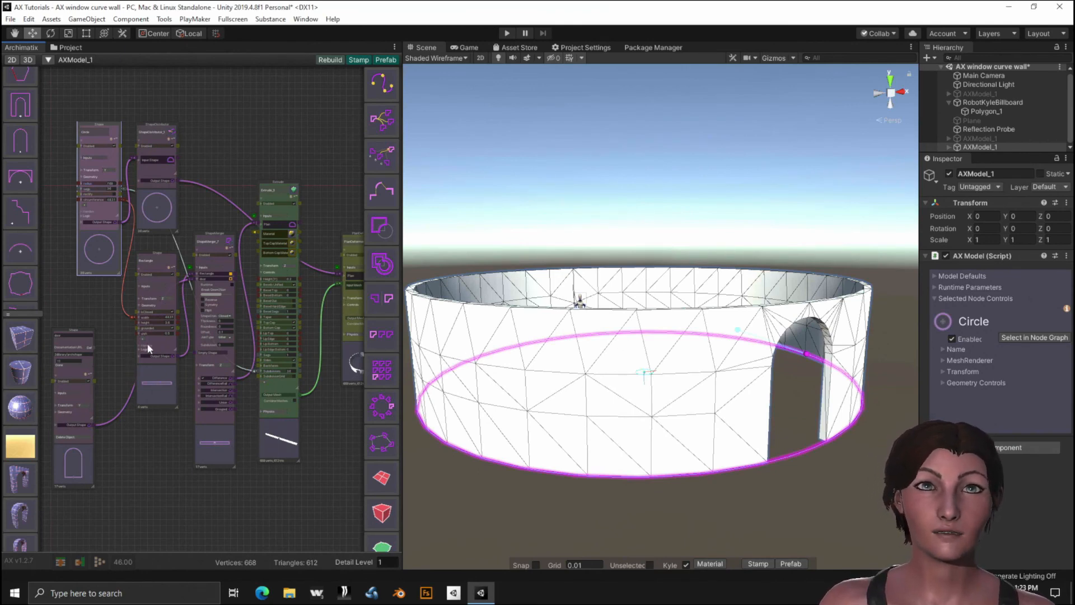
scroll(145, 341, up, 5)
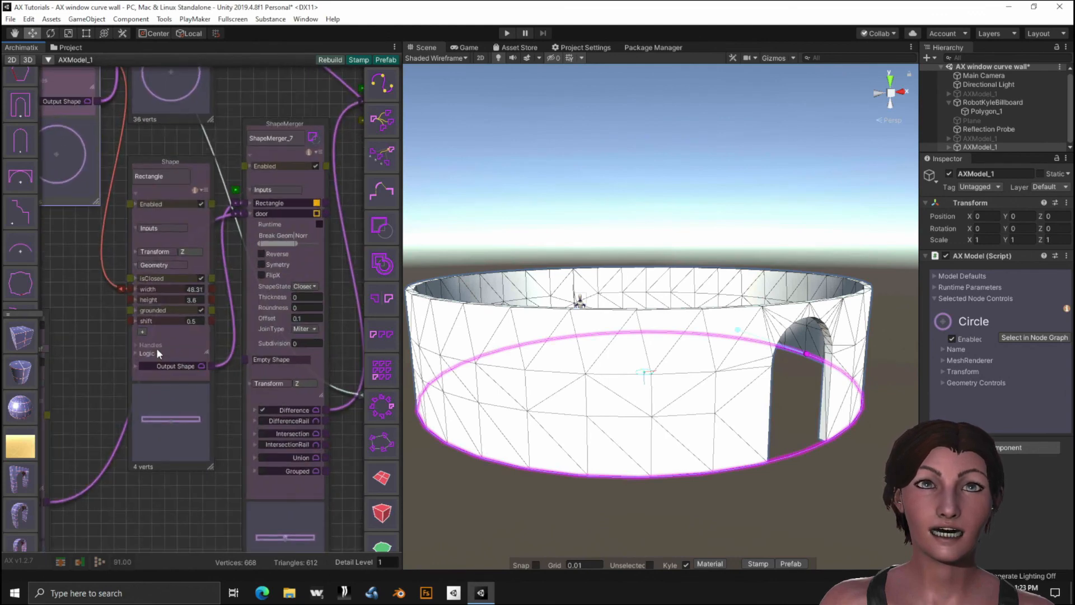
click(196, 301)
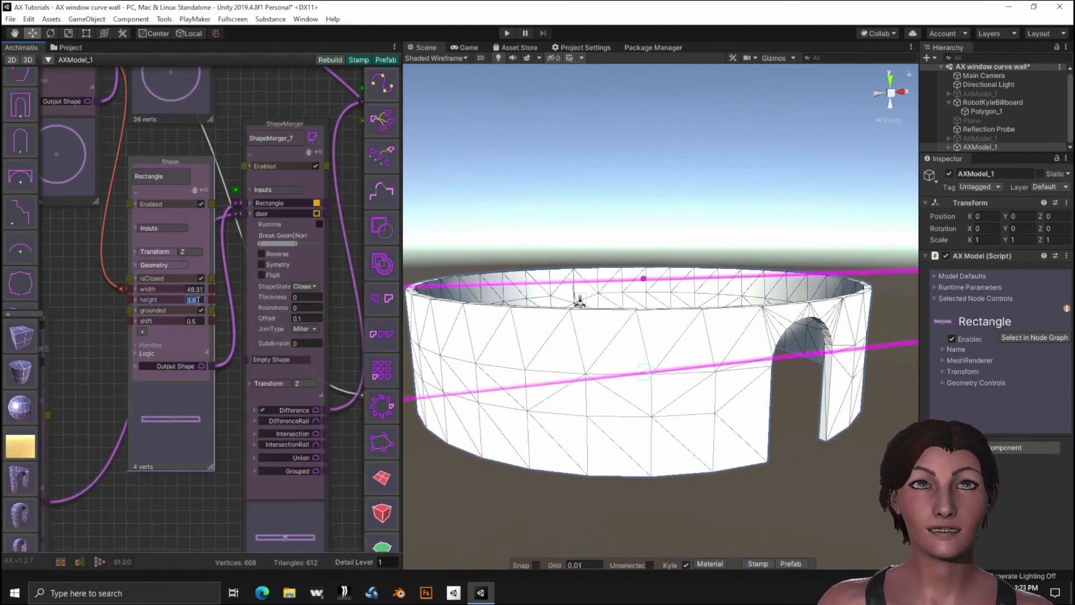
text(4)
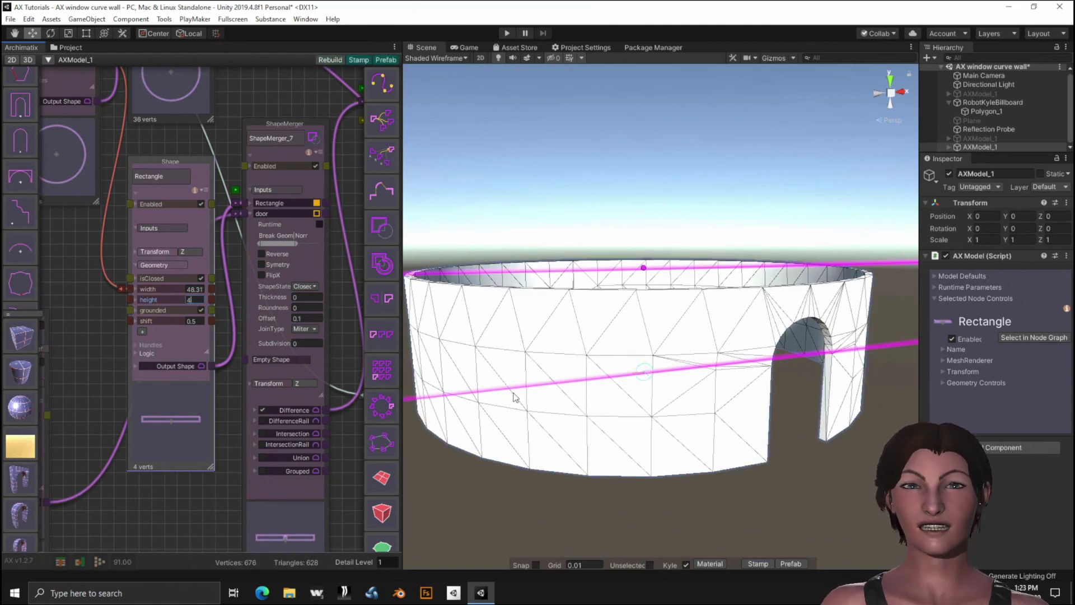
scroll(592, 386, down, 3)
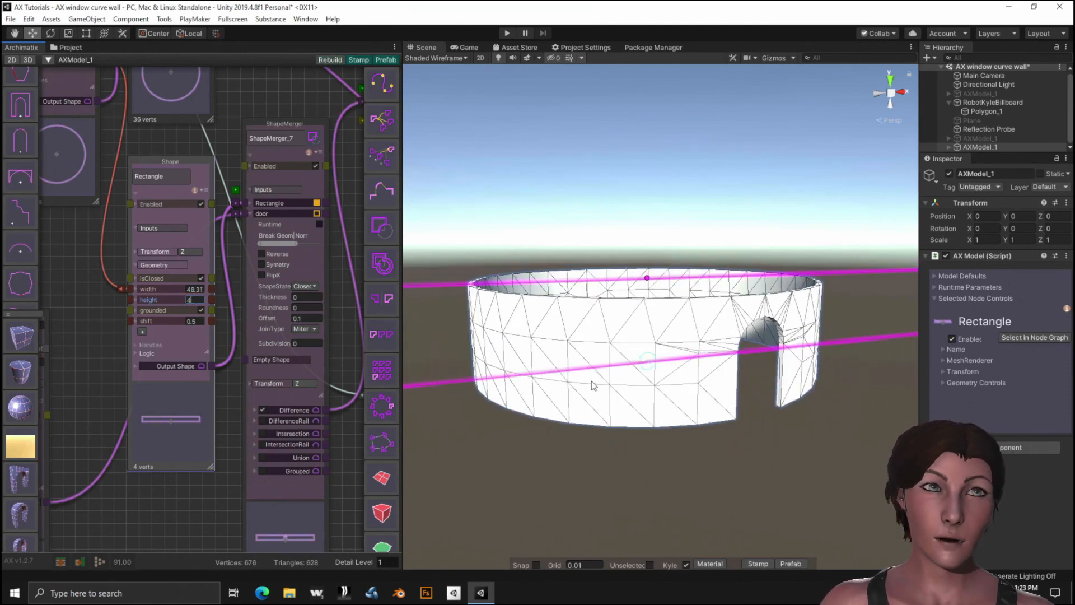
click(666, 458)
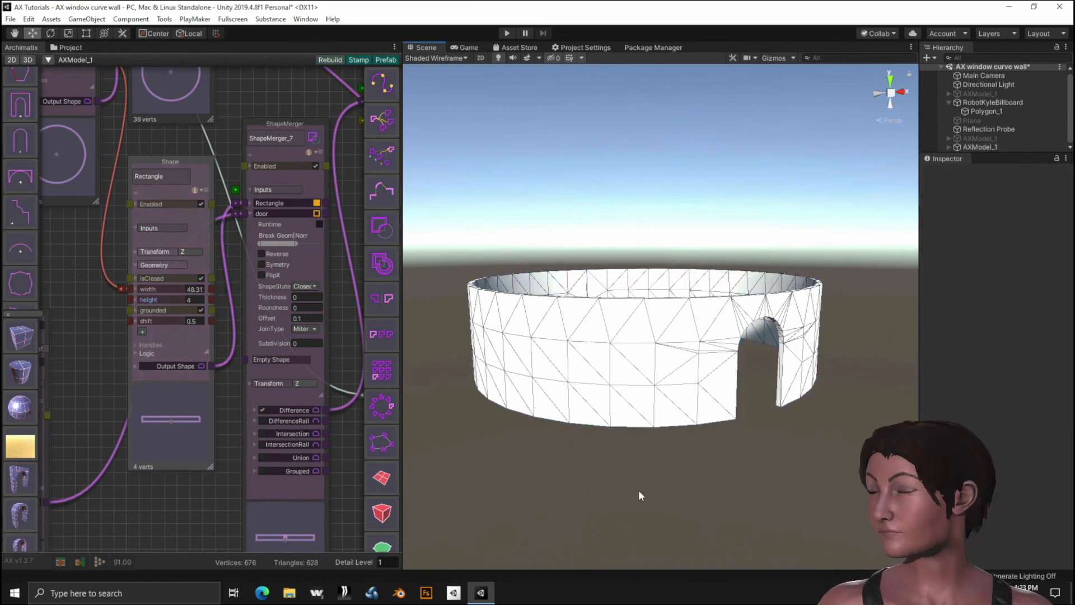
alt+drag(648, 480, 551, 511)
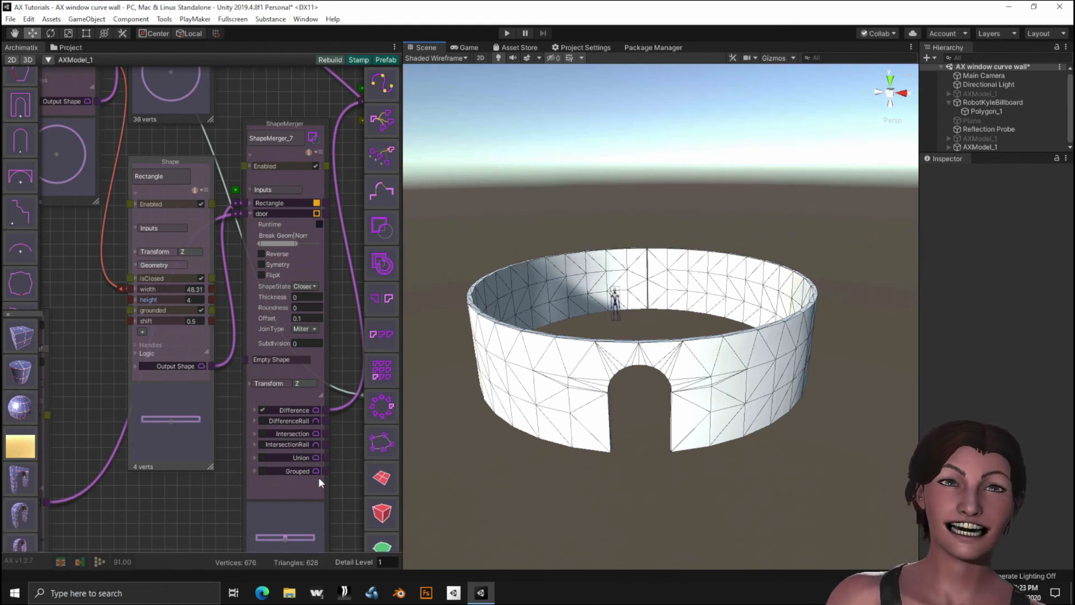
Add a second ArchShape, place its node beside the door node and rename it "window".
middle_drag(193, 524, 384, 339)
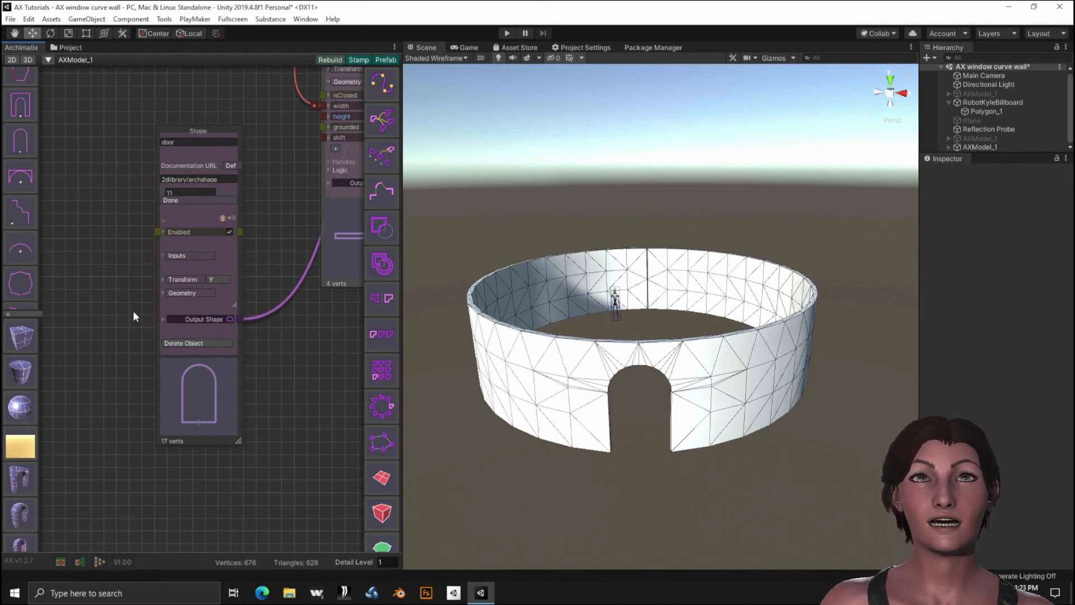
click(21, 154)
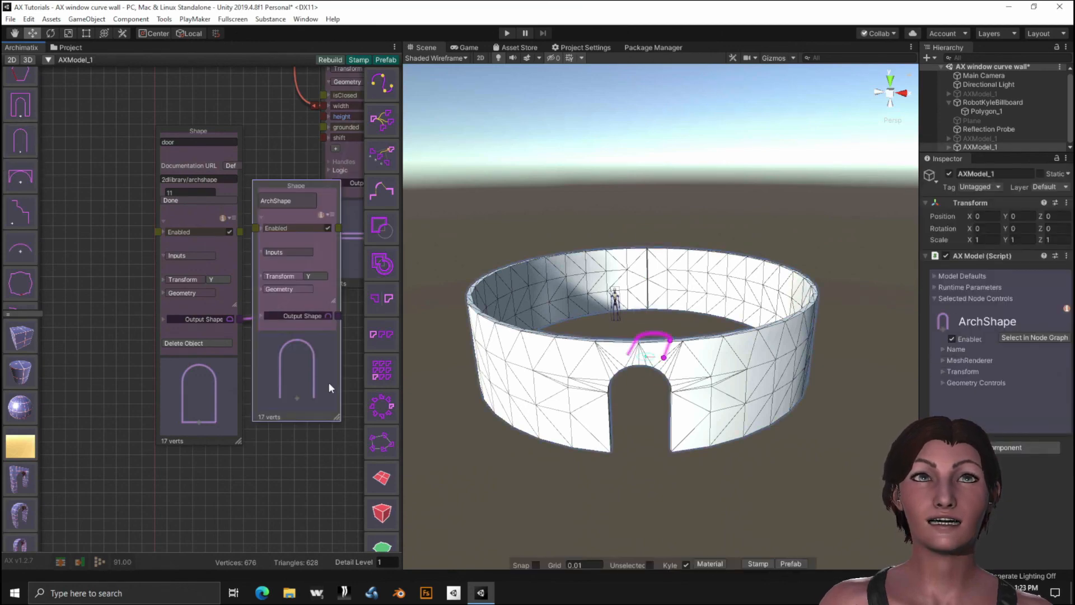
drag(331, 378, 119, 472)
click(70, 292)
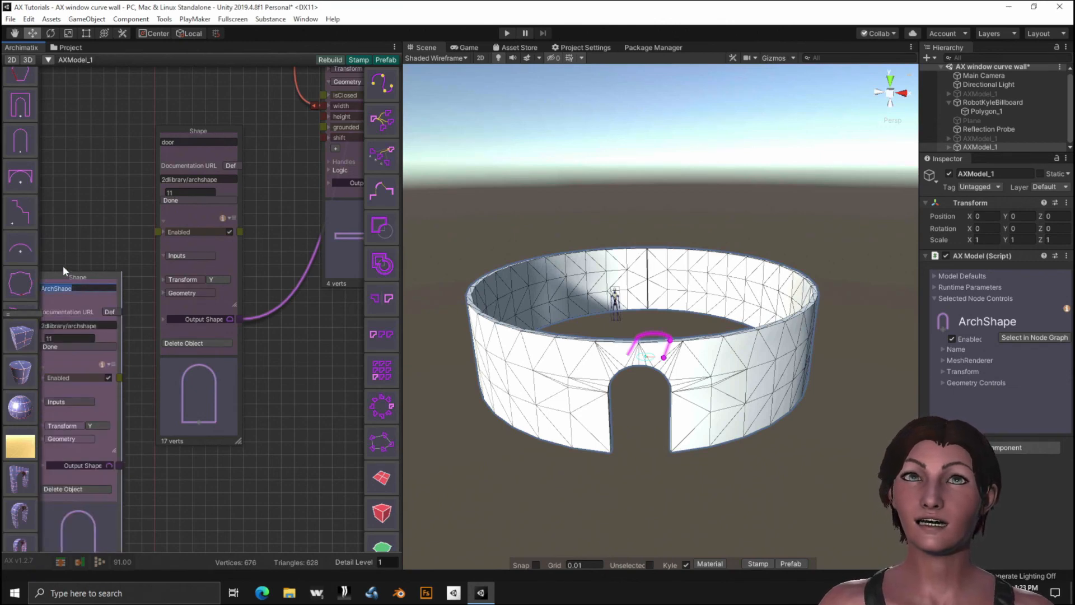
text(w)
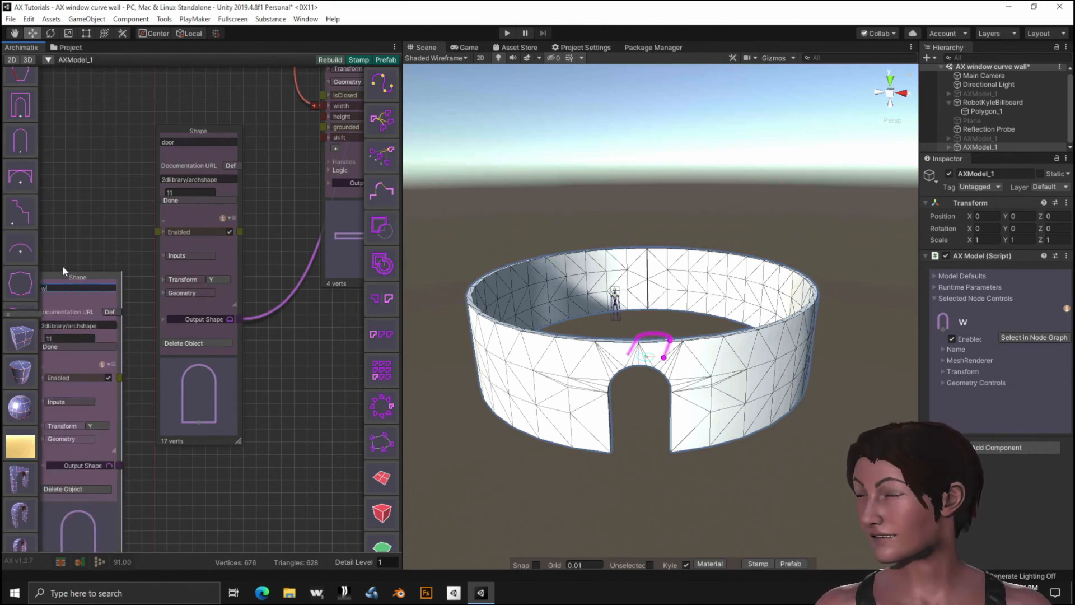
text(indow)
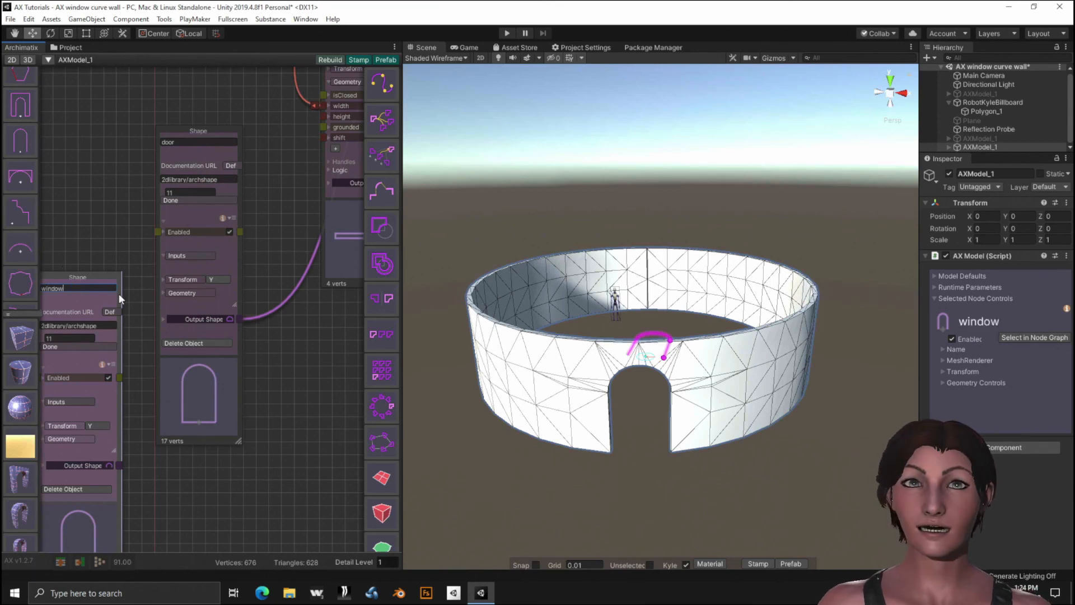
key(Return)
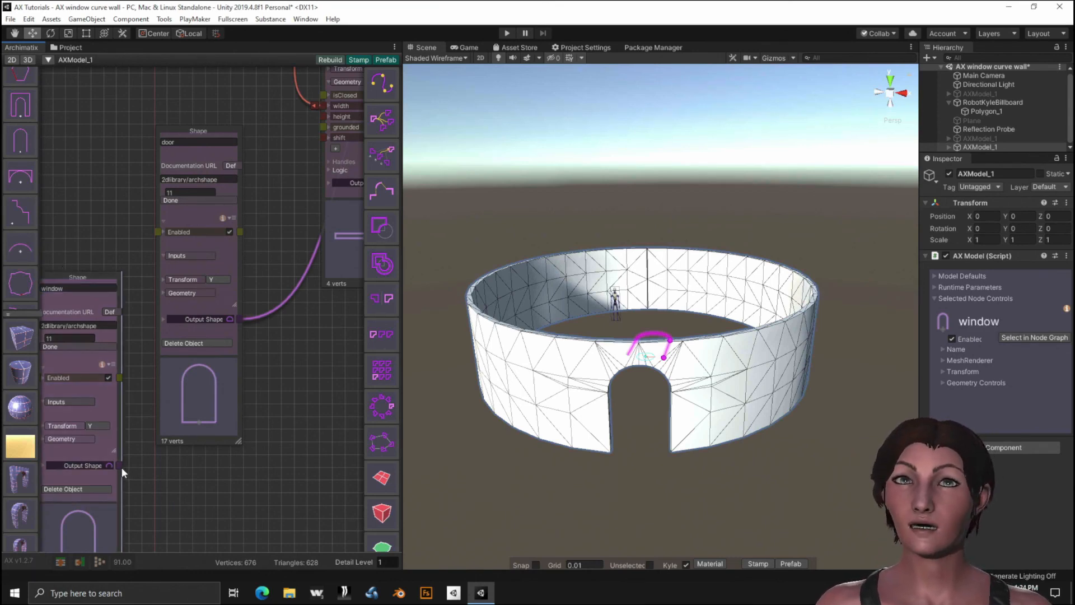
Feed the window's Output Shape into a new LinearRepeater2D as its Node Shape and close the window's outline.
drag(119, 466, 384, 301)
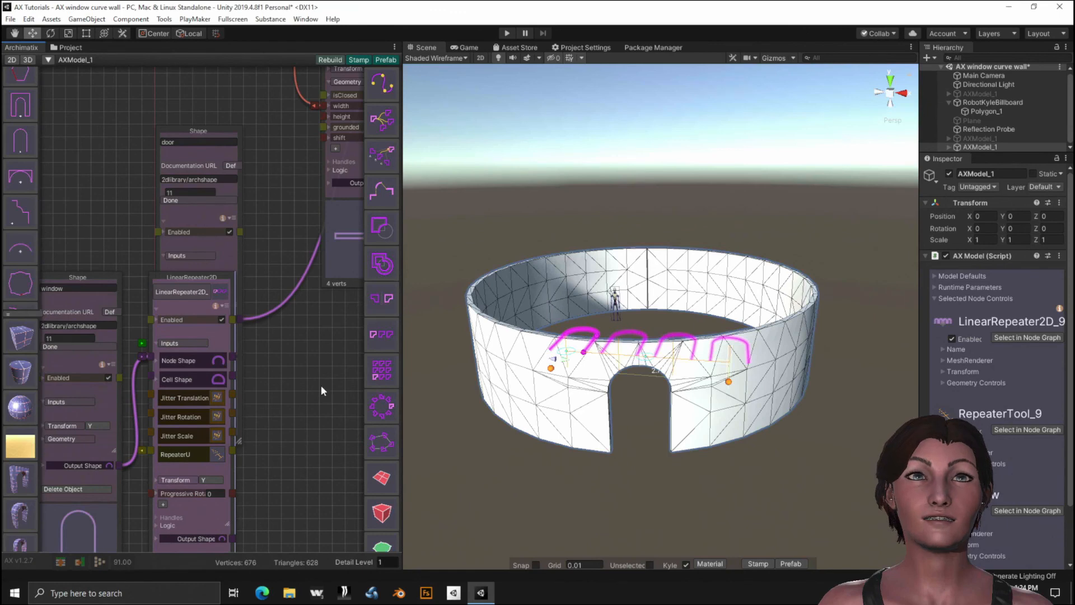
middle_drag(284, 434, 343, 281)
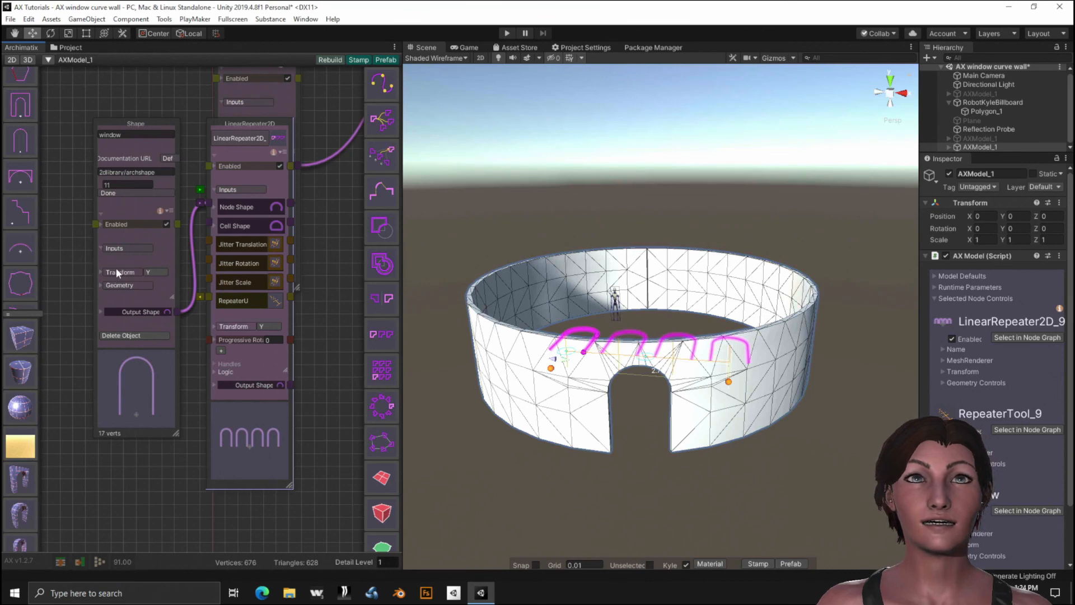
click(117, 286)
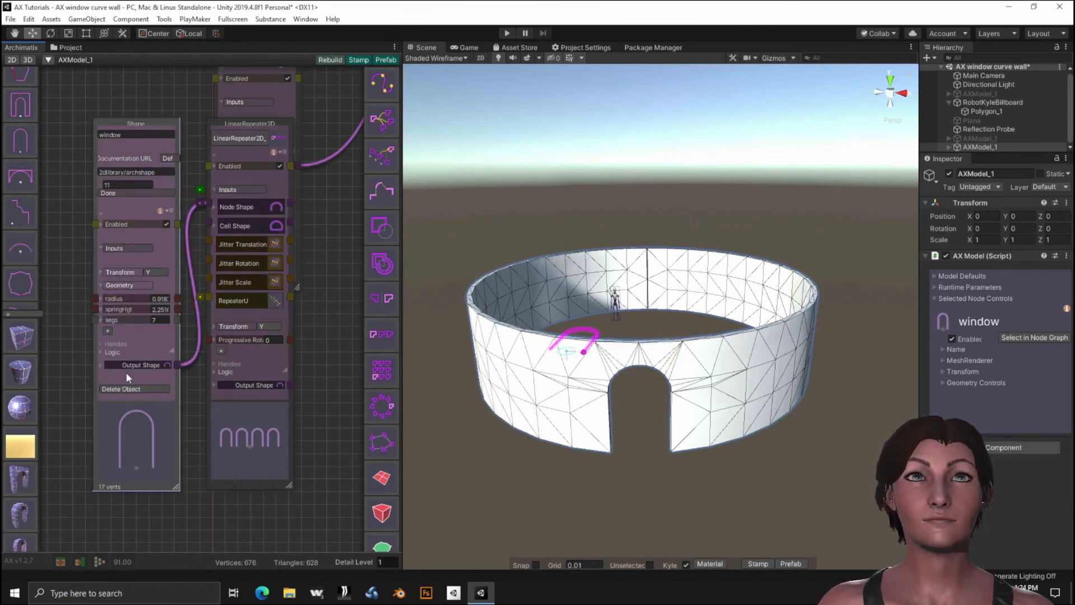
click(166, 364)
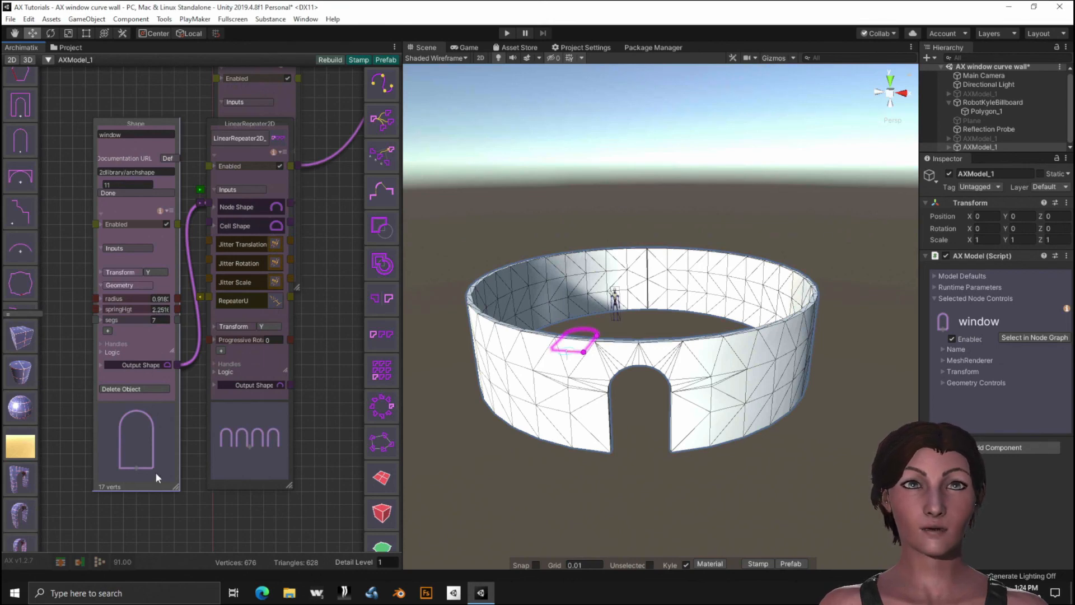
Set the window shape's springHgt to 1.5 and its Trans_Y to 1.
click(158, 309)
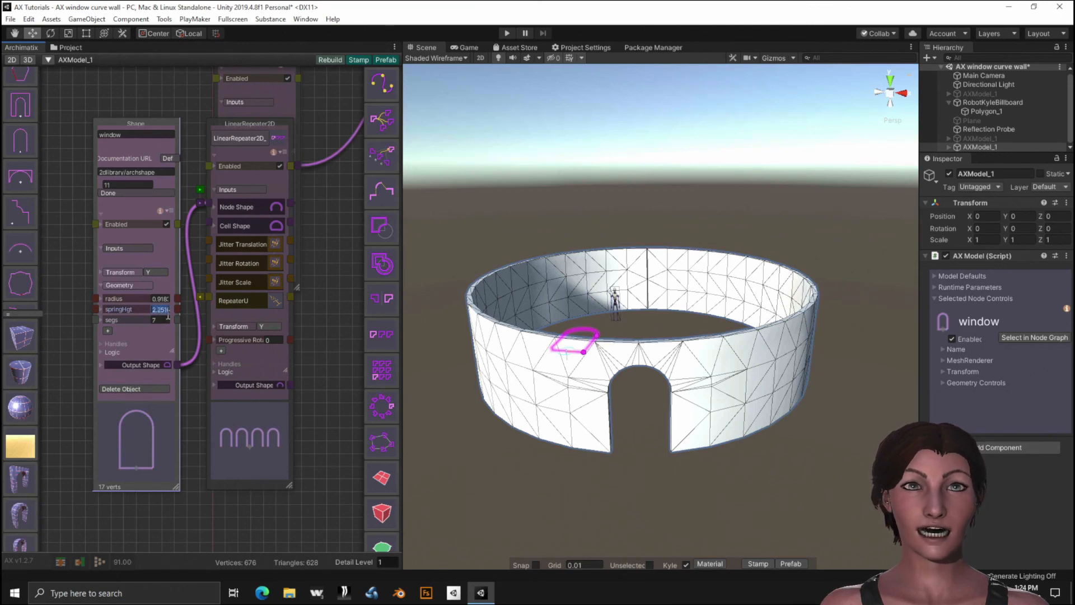
text(1.5)
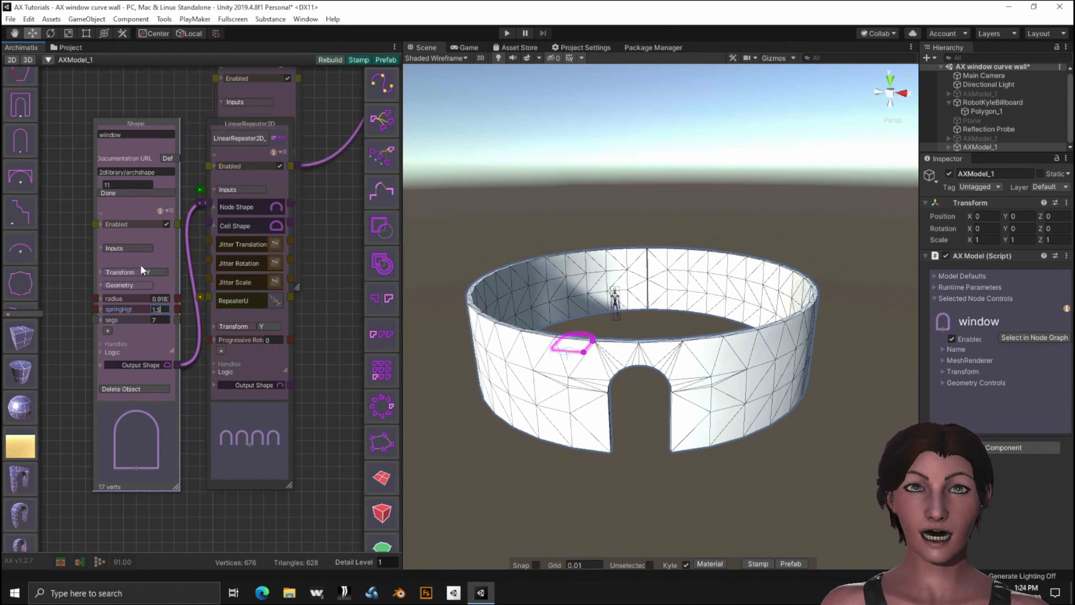
click(128, 273)
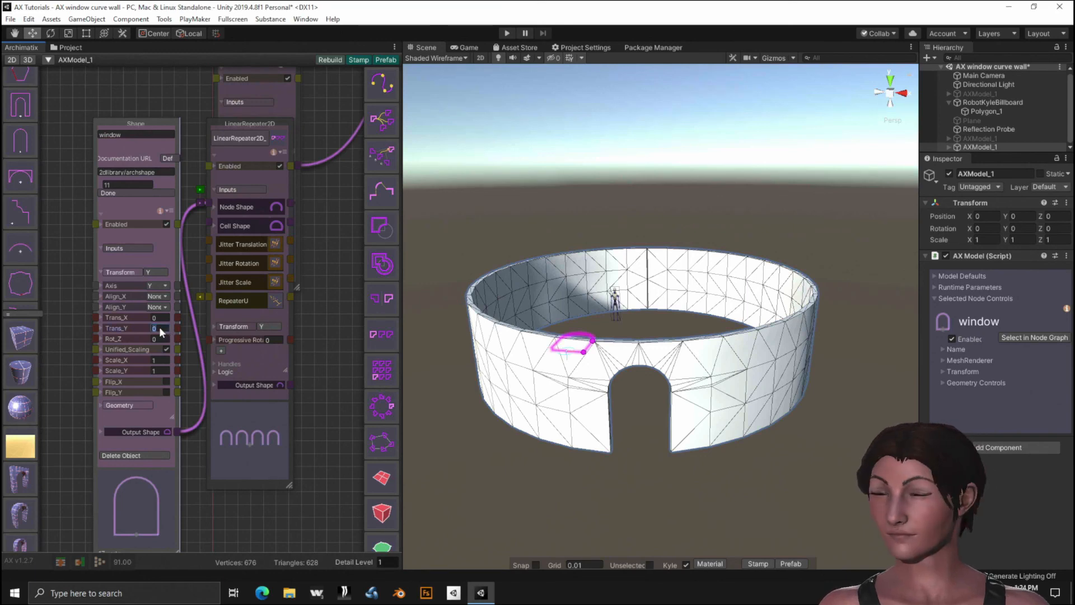
text(1)
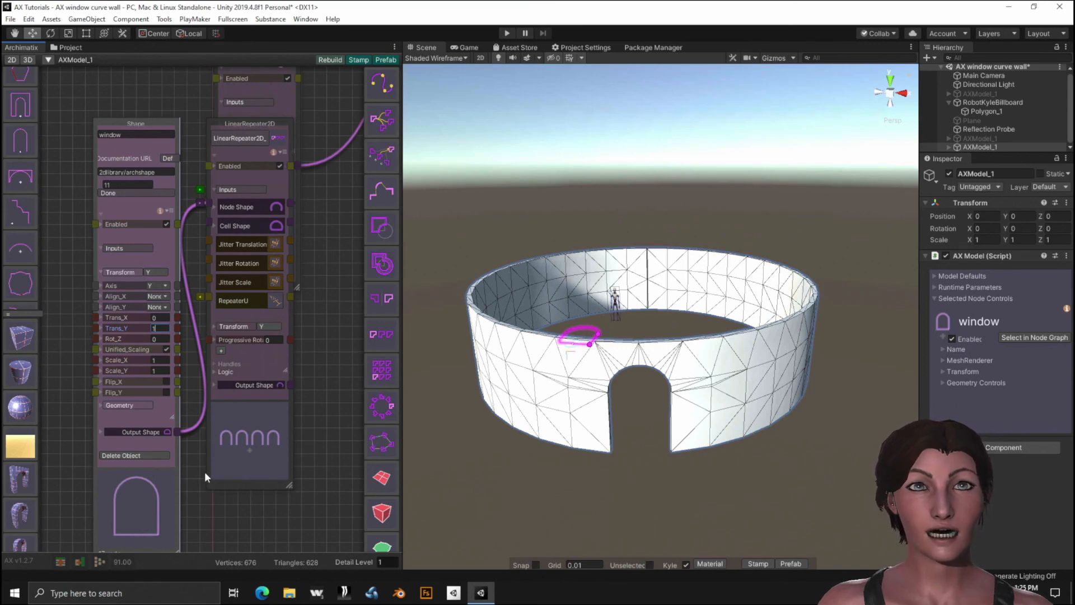
Switch the LinearRepeater2D's Node Shape to closed.
click(277, 208)
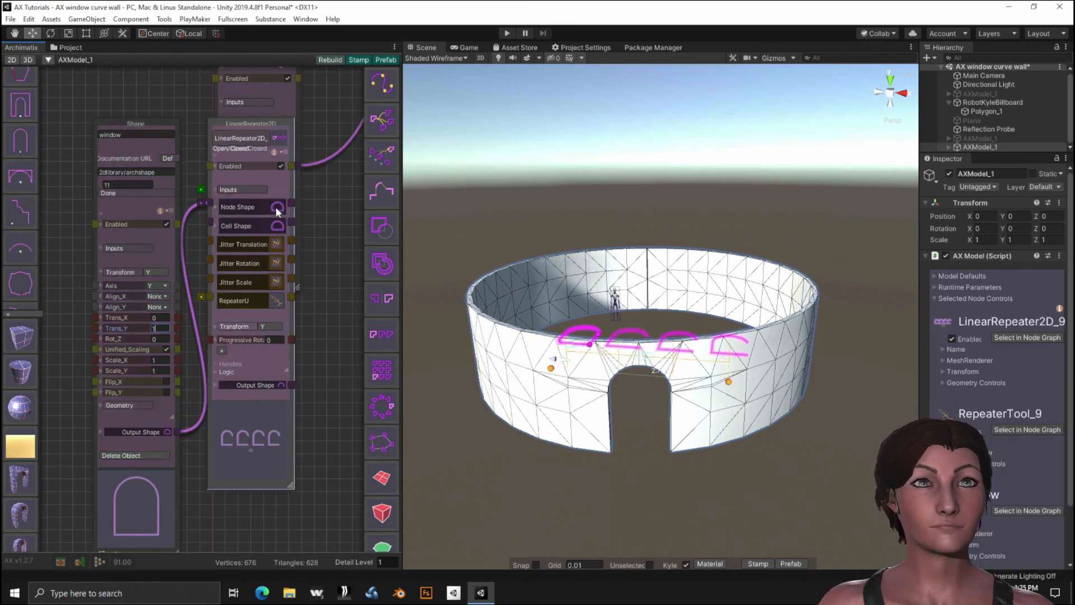
click(276, 209)
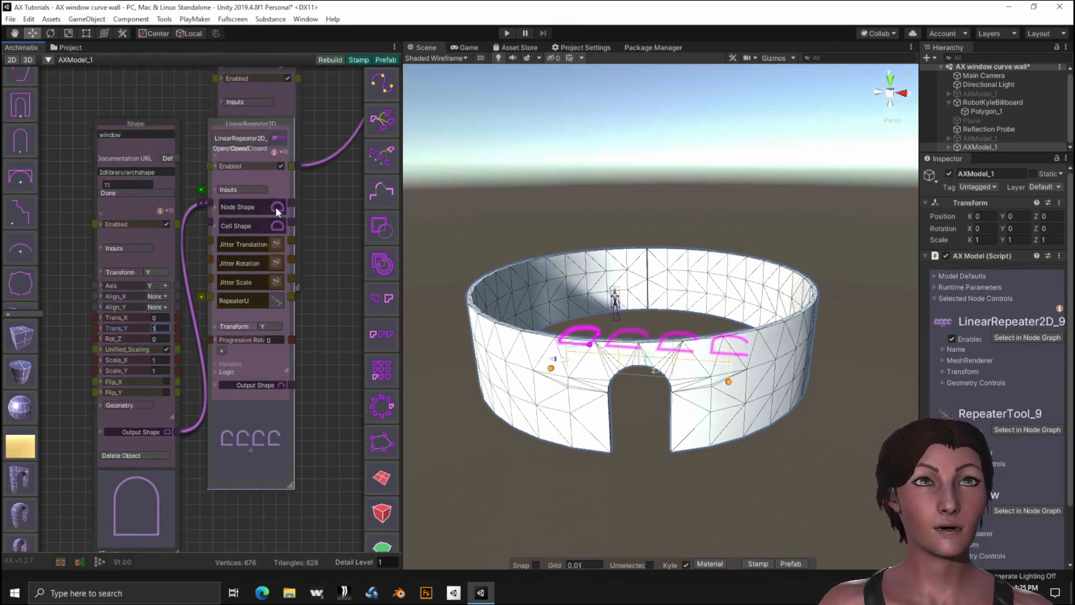
Close the LinearRepeater2D's output shape and connect it to ShapeMerger_7 as an additional input for cutting the windows.
click(277, 208)
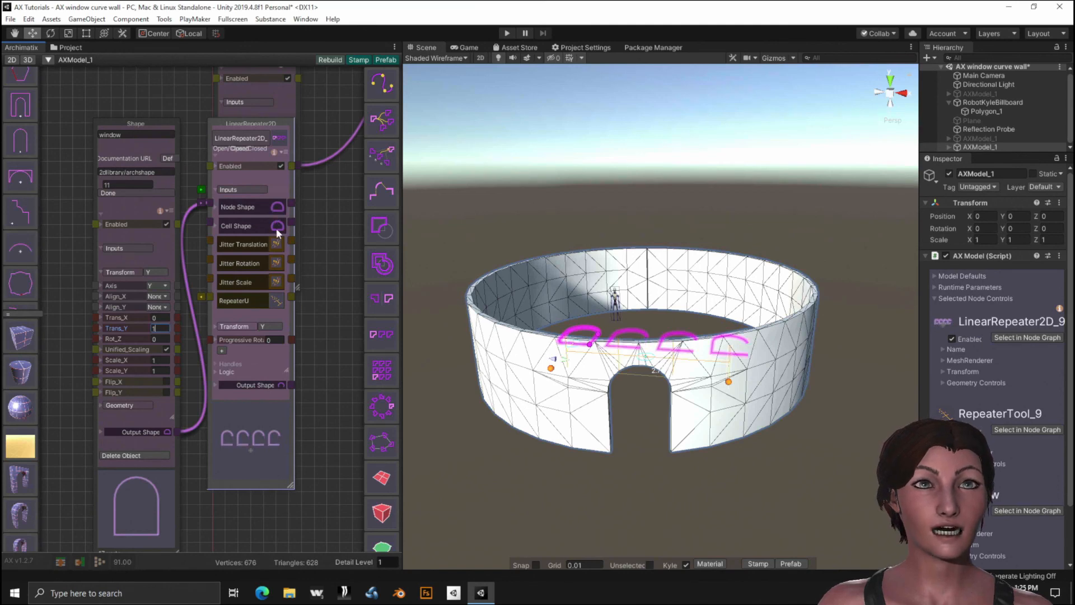
click(281, 383)
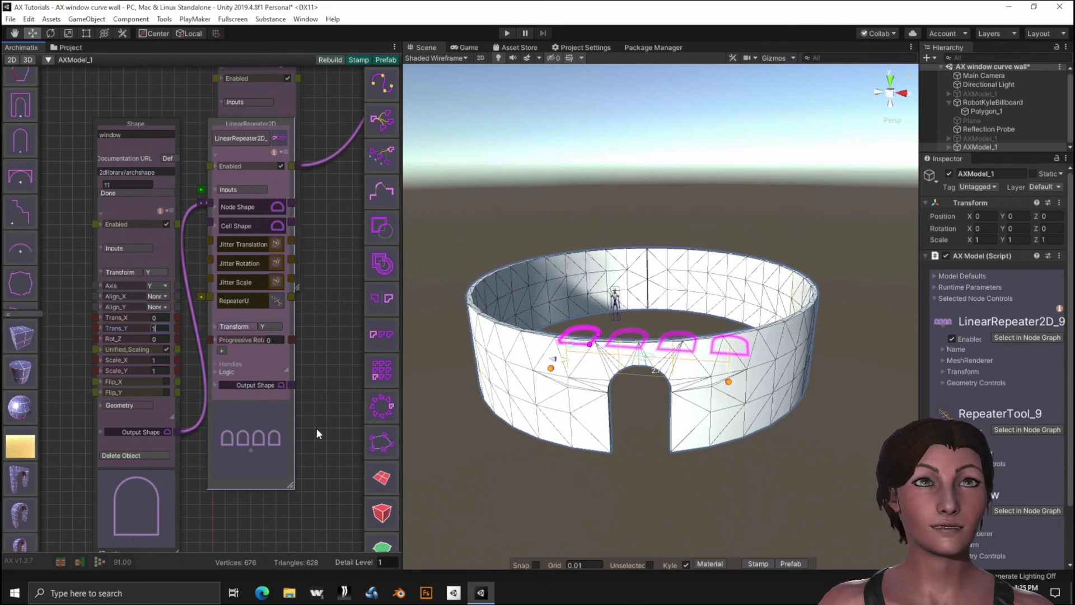
middle_drag(317, 428, 200, 419)
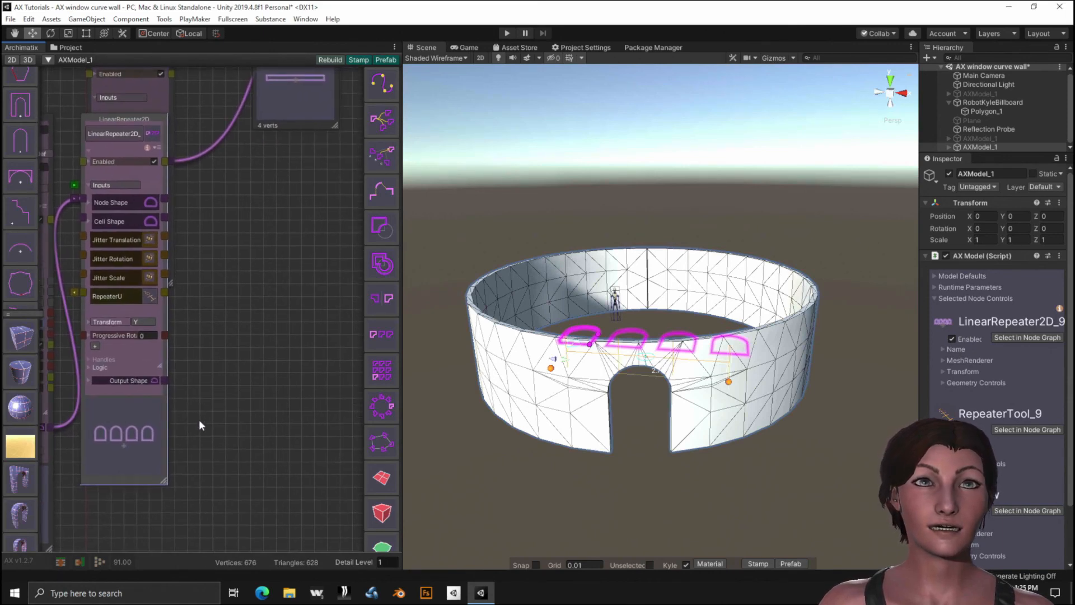
click(163, 381)
middle_drag(230, 250, 94, 594)
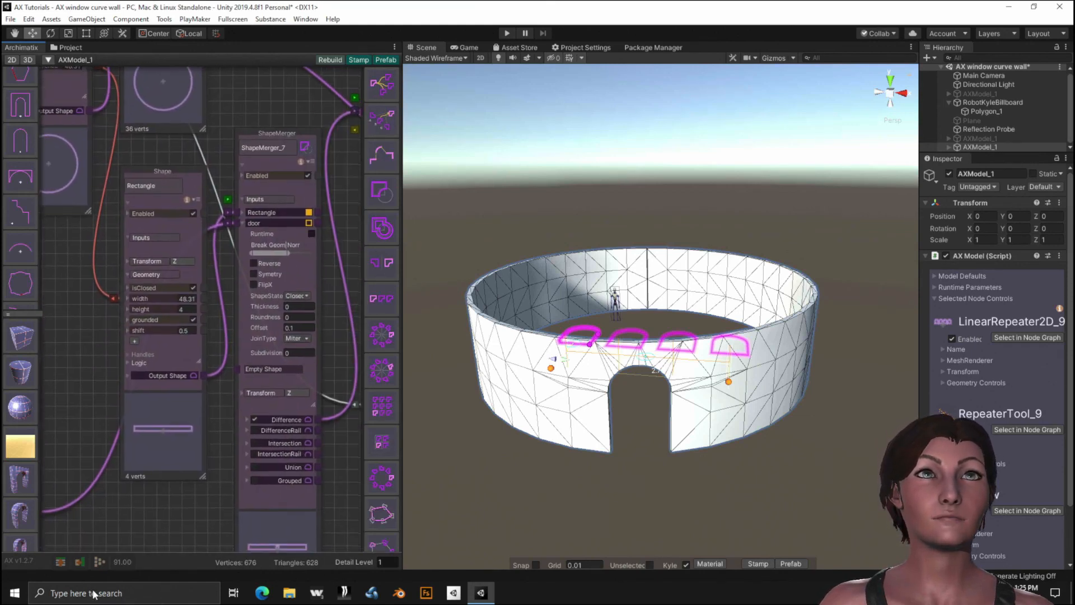
click(239, 369)
drag(239, 366, 237, 367)
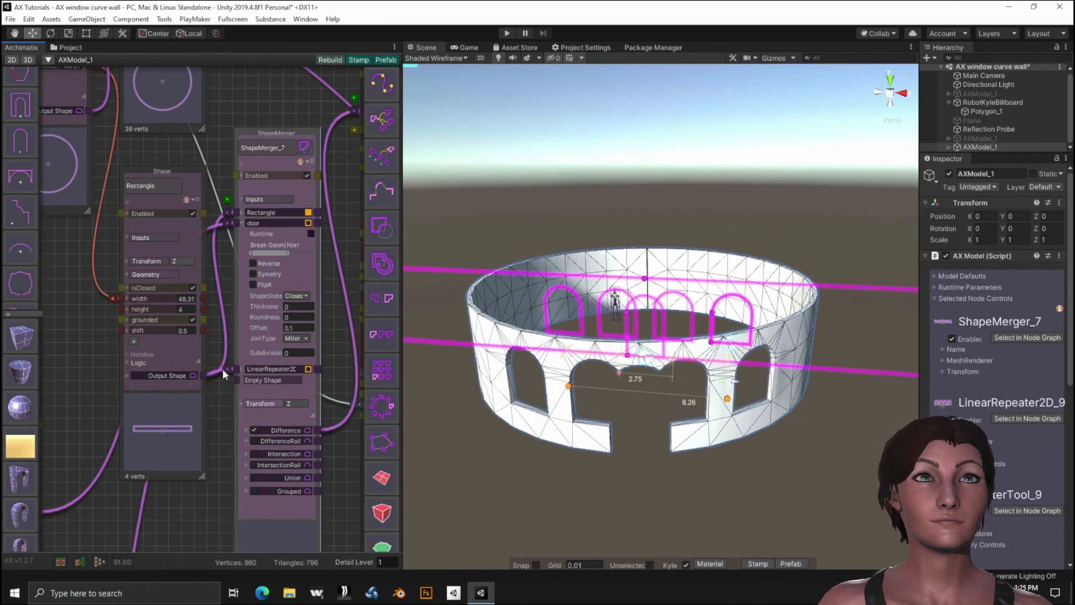
click(242, 223)
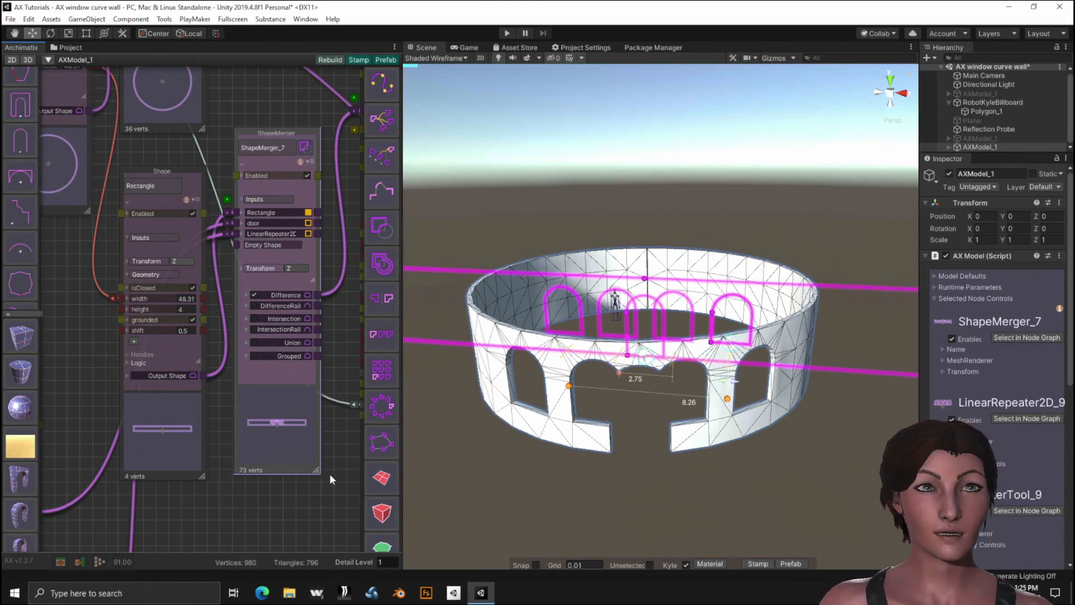
Reposition the LinearRepeater2D node and the window shape node so that they do not overlap each other.
middle_drag(227, 516, 345, 214)
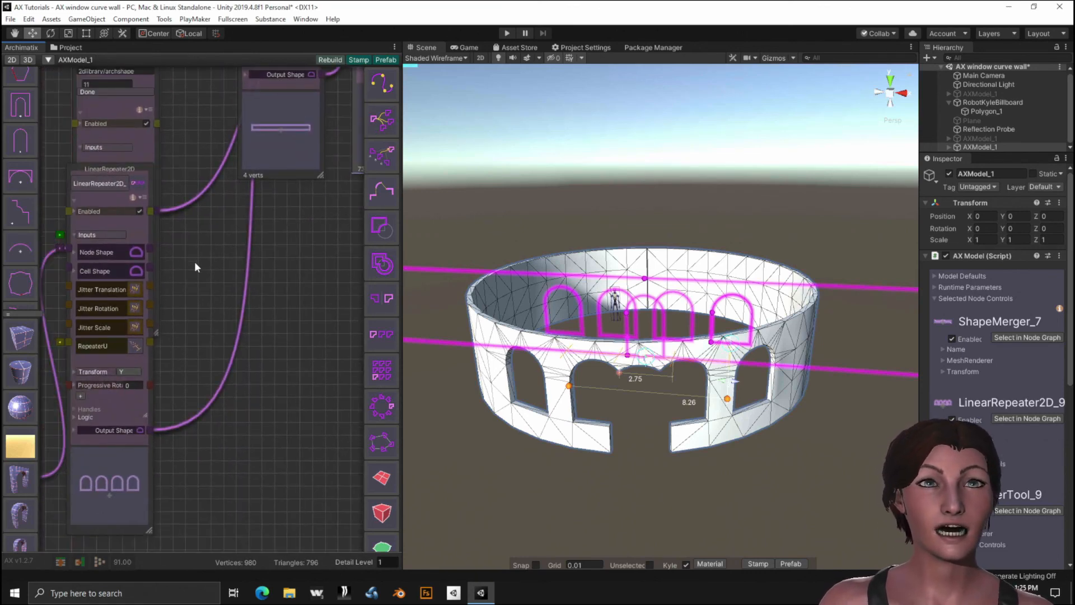
middle_drag(179, 254, 306, 229)
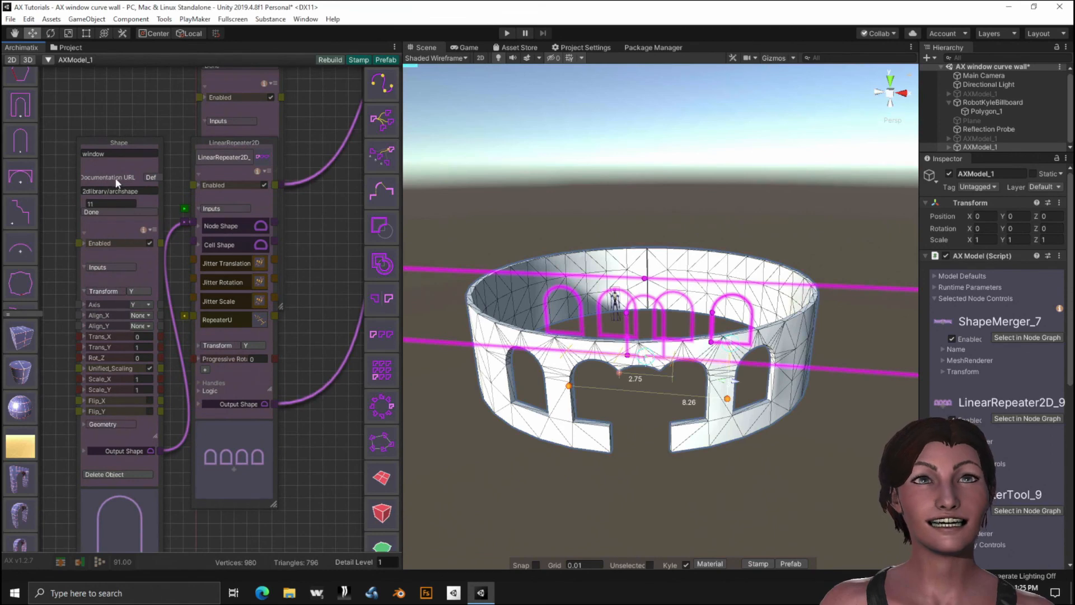
drag(132, 122, 124, 250)
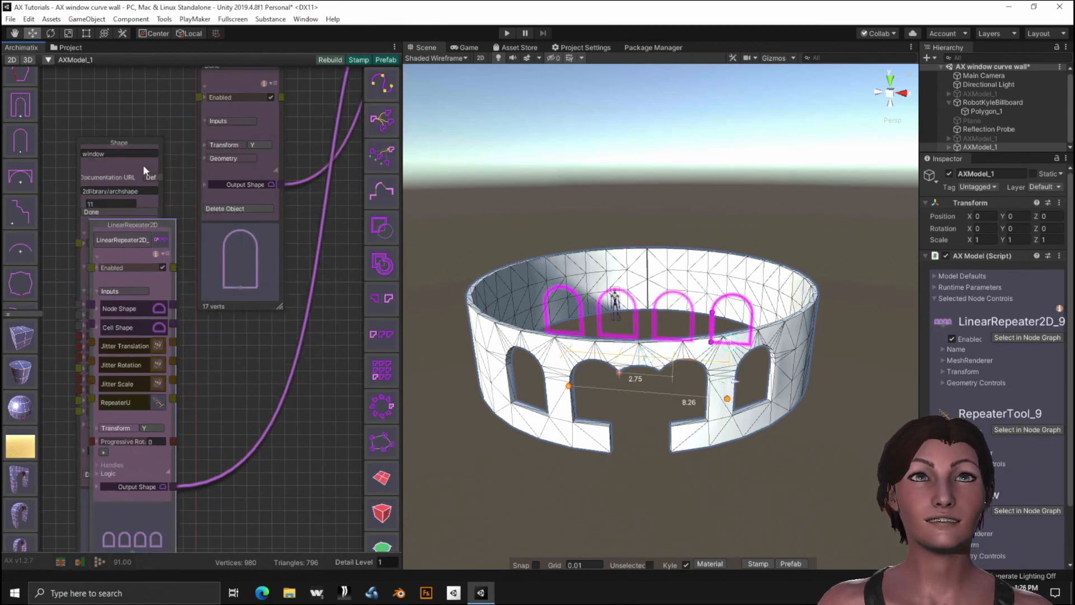
drag(142, 163, 41, 157)
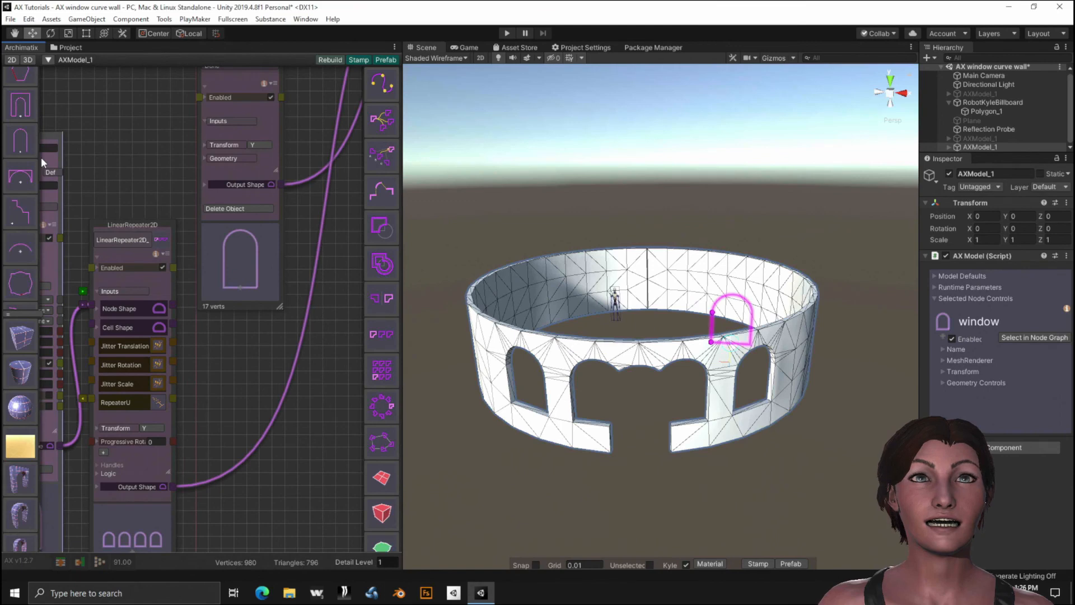
Rename the LinearRepeater2D node as windowRepeater2D_9.
click(126, 239)
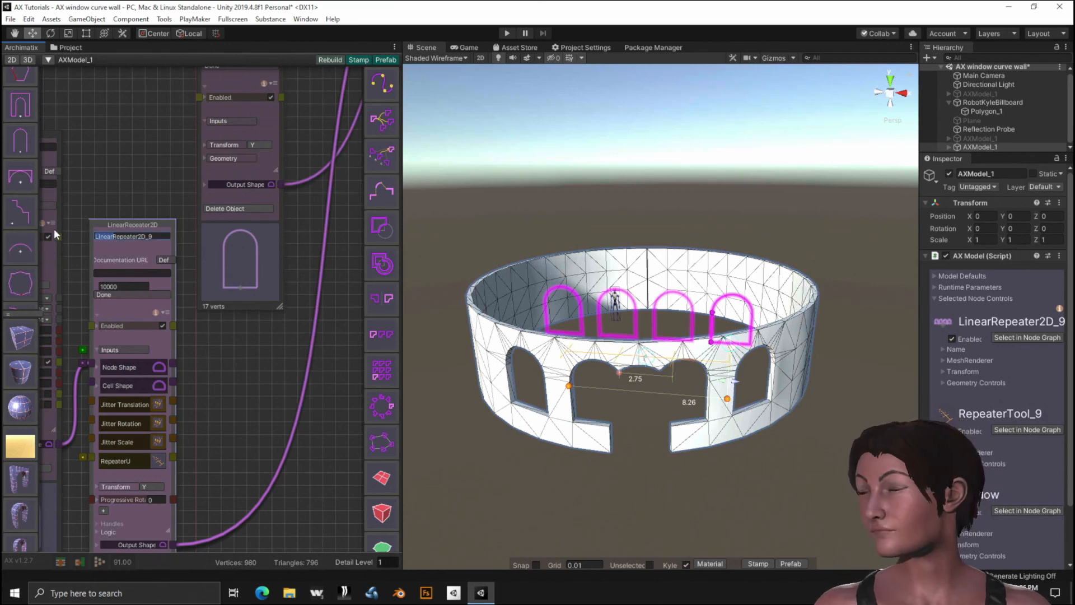
text(wi)
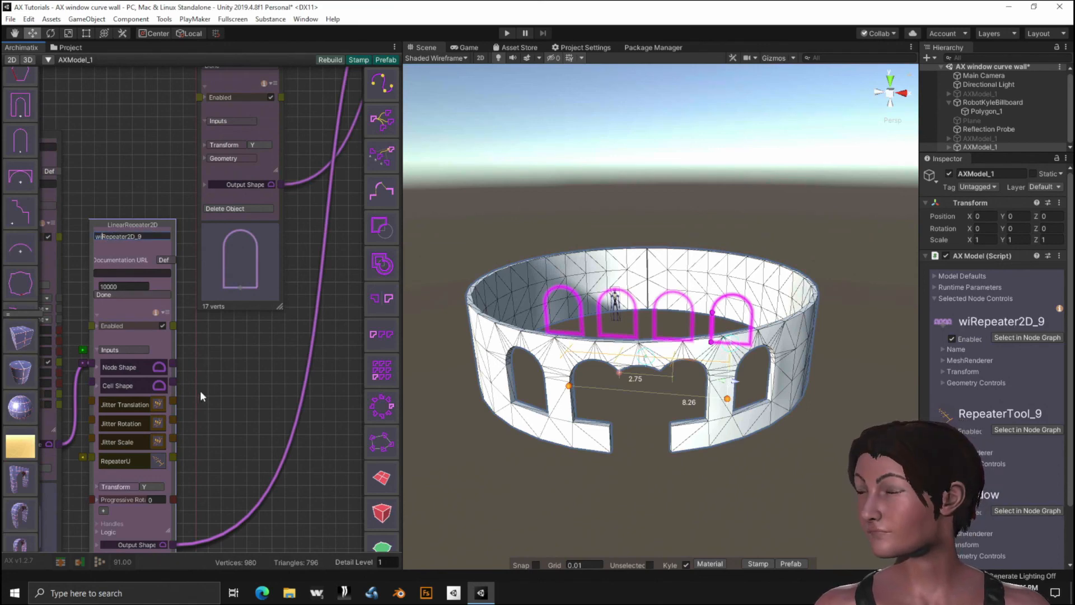
text(ndo)
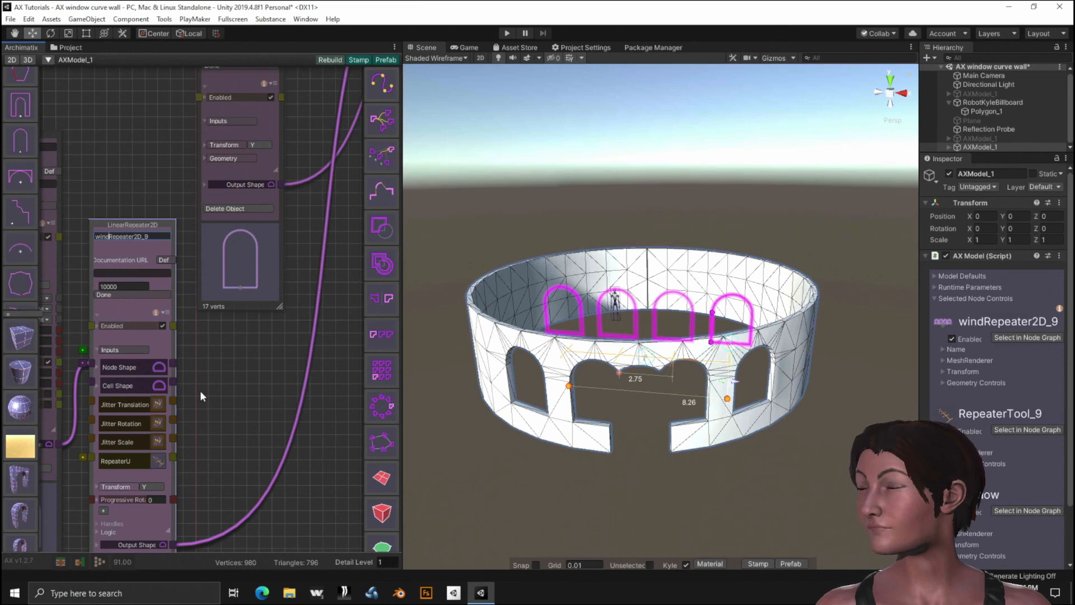
text(w)
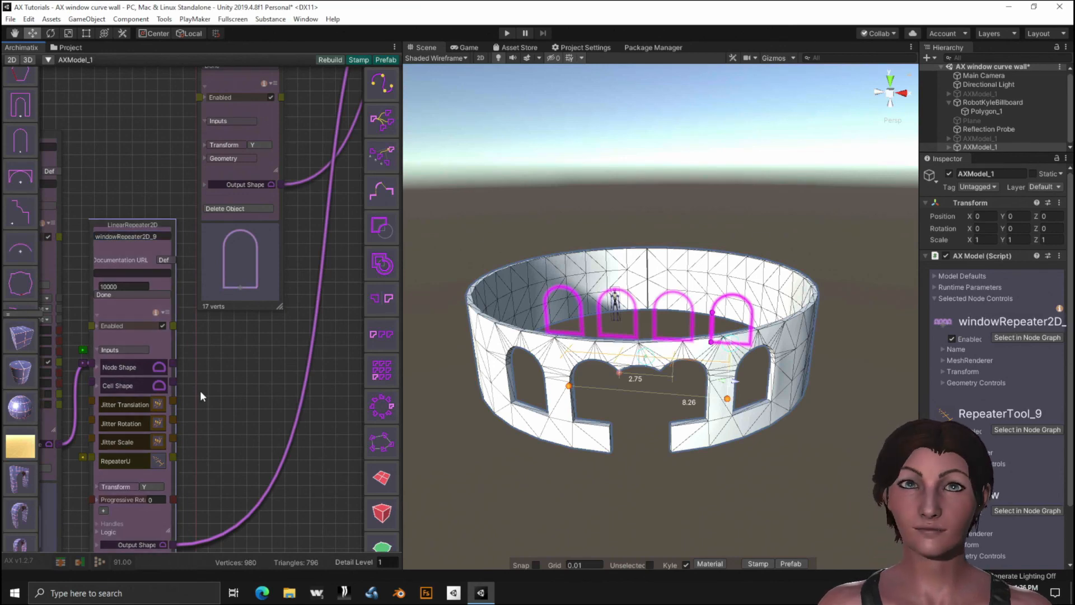
Move the window shape node lower and farther away from windowRepeater2D_9.
scroll(246, 389, down, 2)
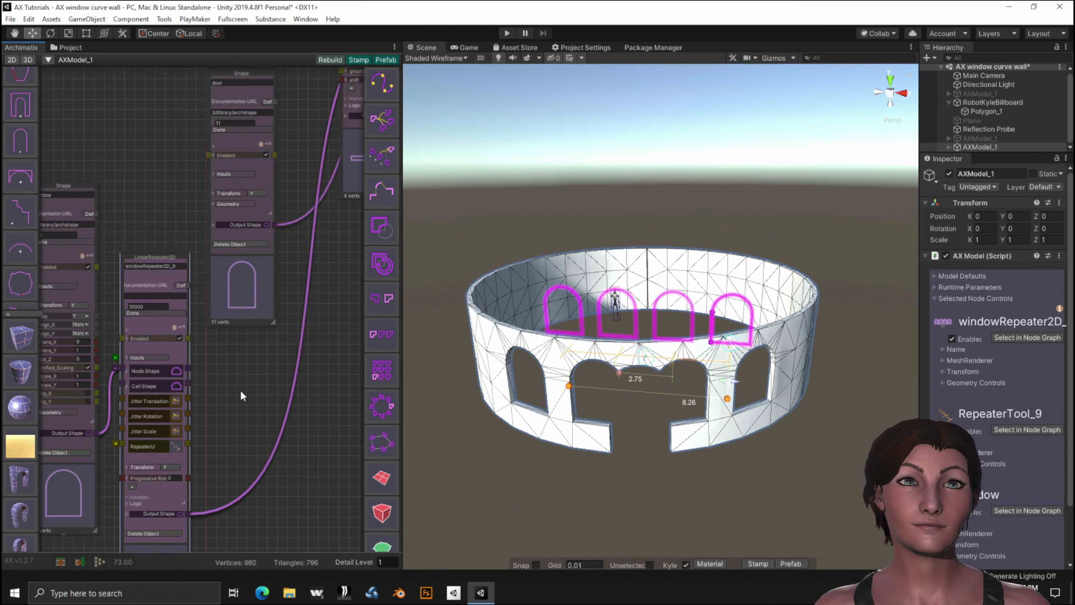
middle_drag(241, 390, 311, 264)
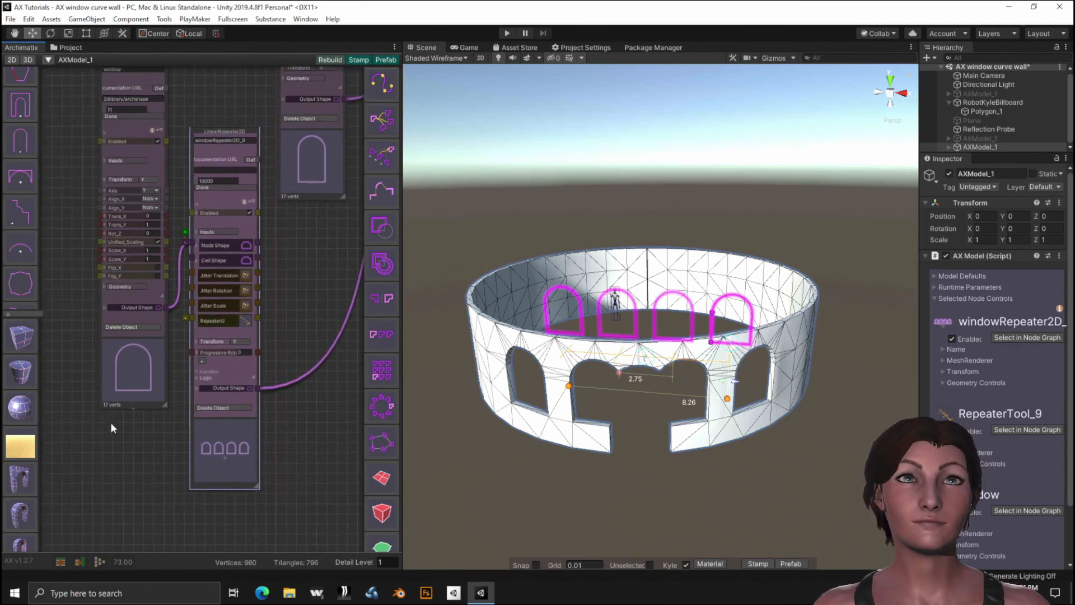
drag(120, 392, 81, 476)
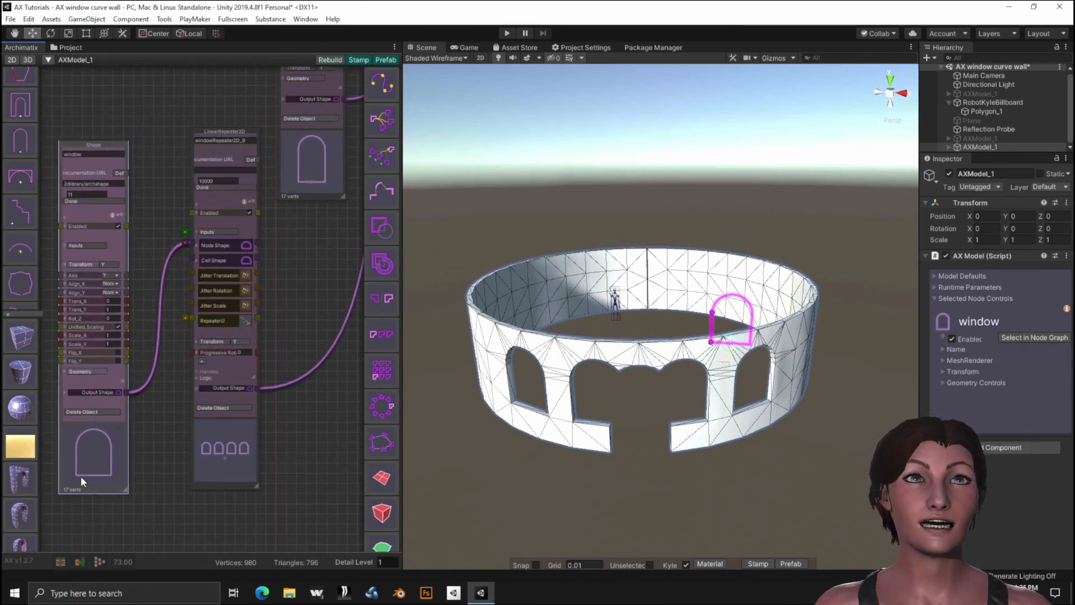
Reveal the RepeaterTool feeding windowRepeater2D_9, increase its size to about 37.34, and place its node clear of the window shape.
click(184, 317)
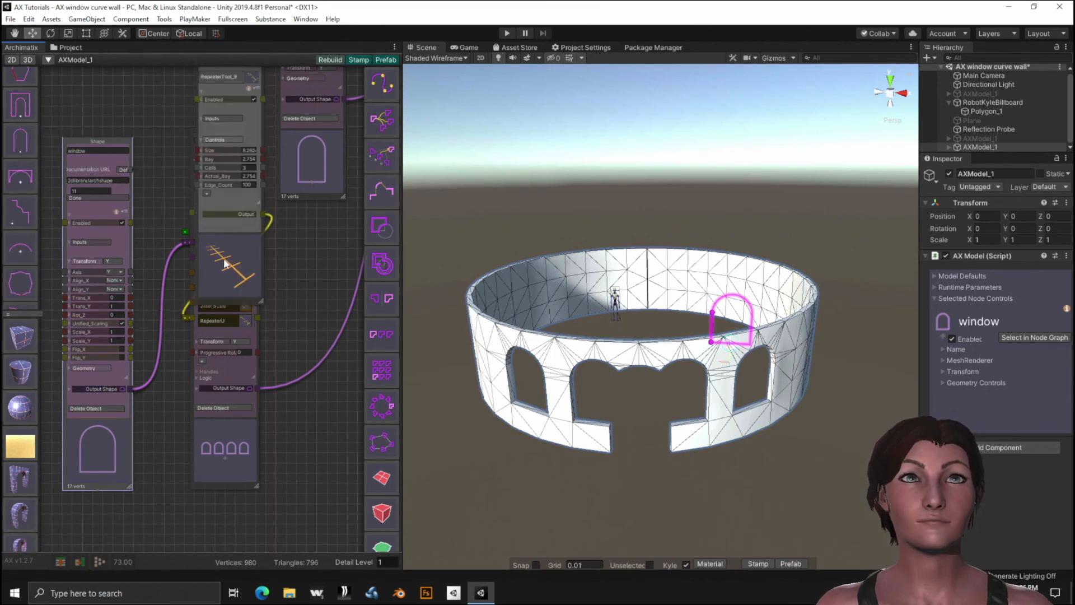
drag(231, 209, 135, 226)
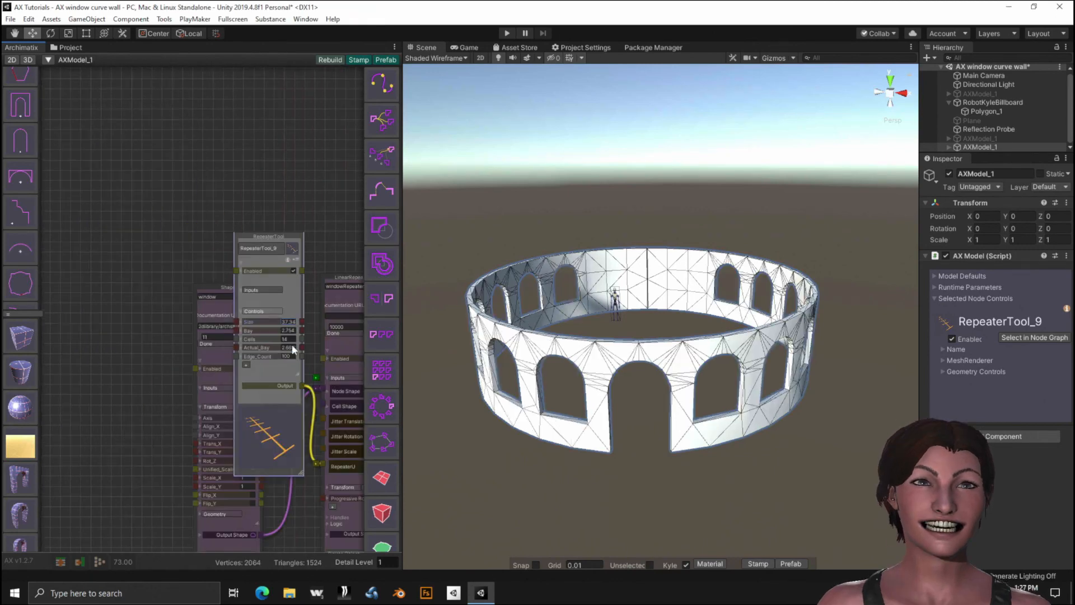
drag(293, 307, 157, 170)
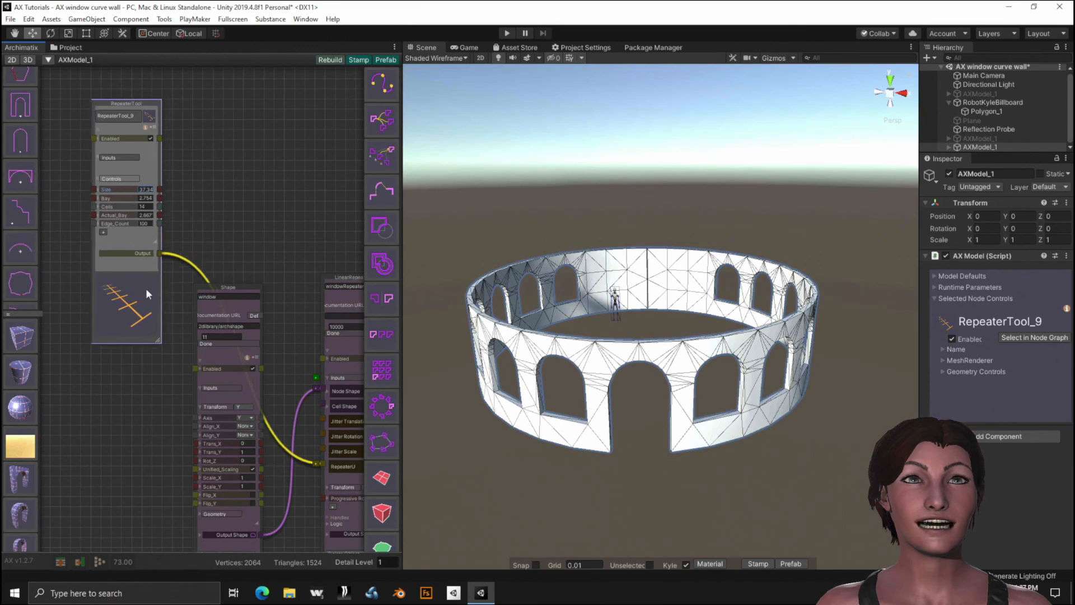
Link the Circle shape's circumference parameter to the Size parameter of RepeaterTool_9.
middle_drag(243, 196, 321, 408)
scroll(300, 384, down, 5)
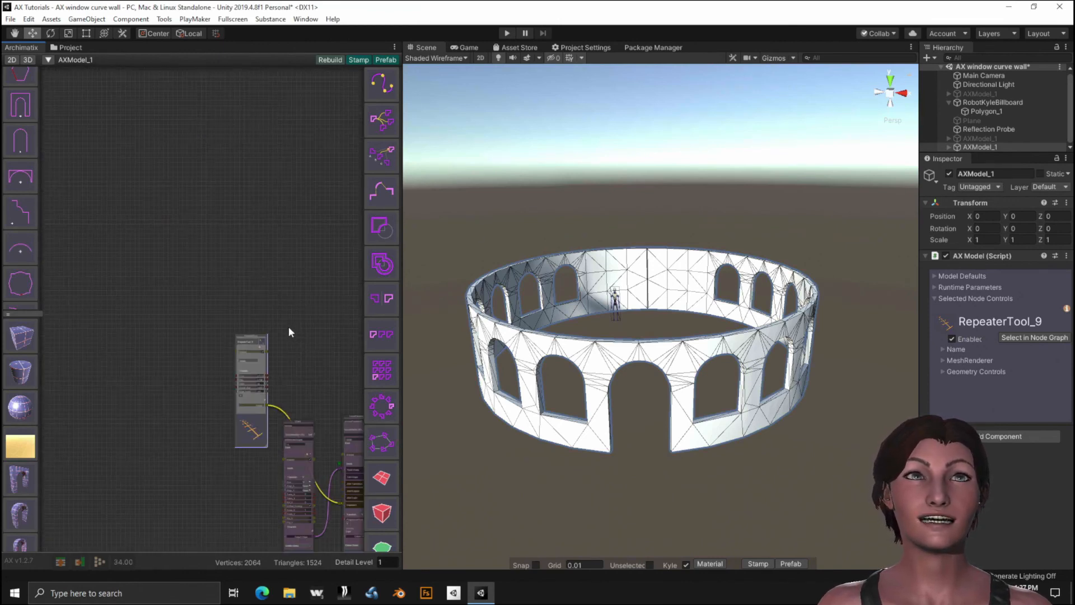
middle_drag(289, 278, 173, 291)
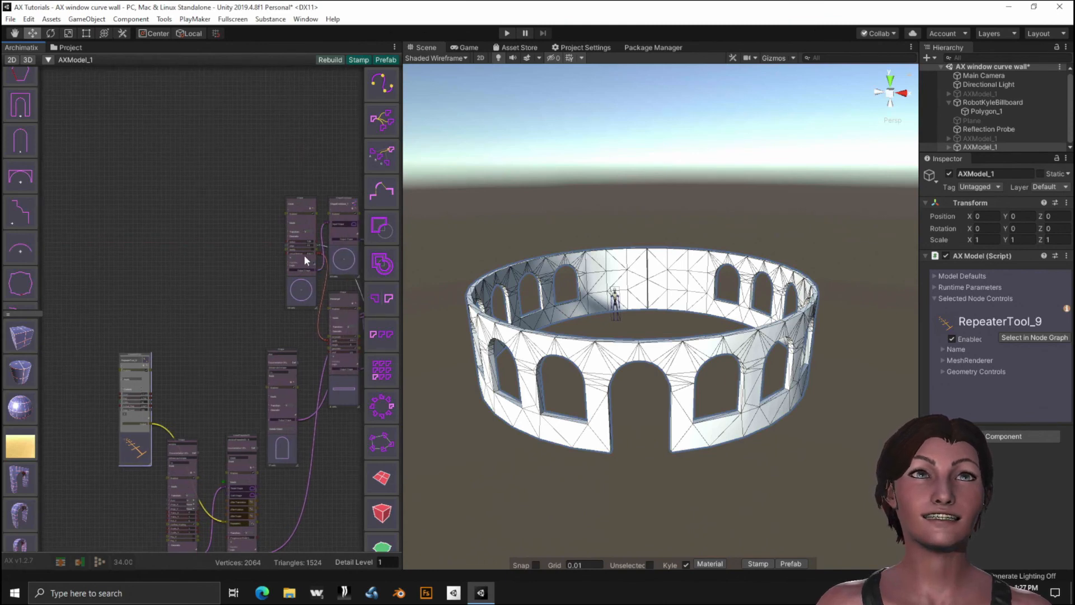
scroll(308, 257, up, 8)
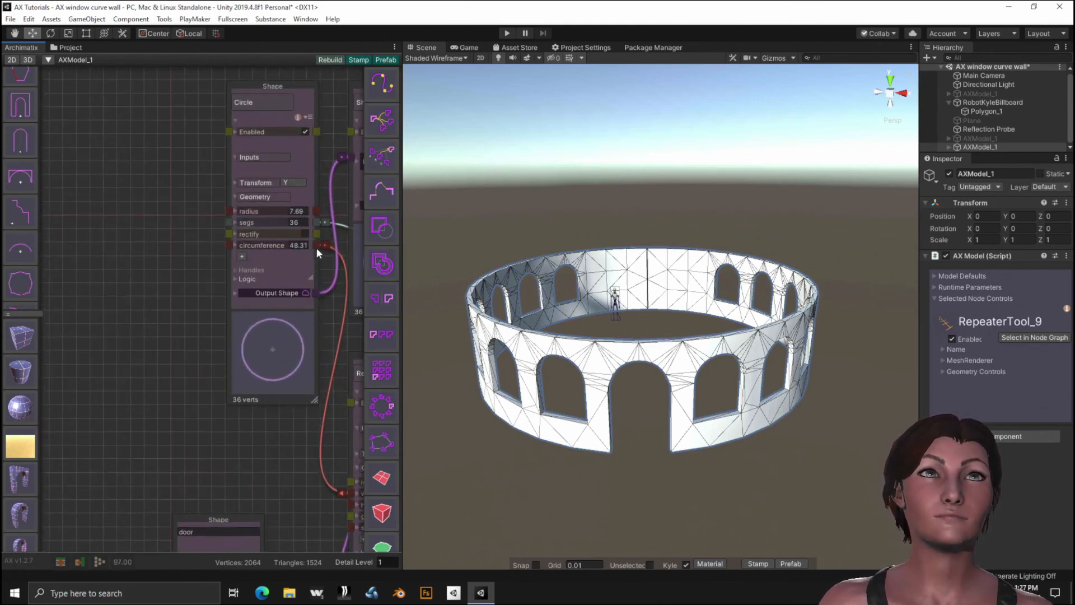
drag(316, 245, 73, 508)
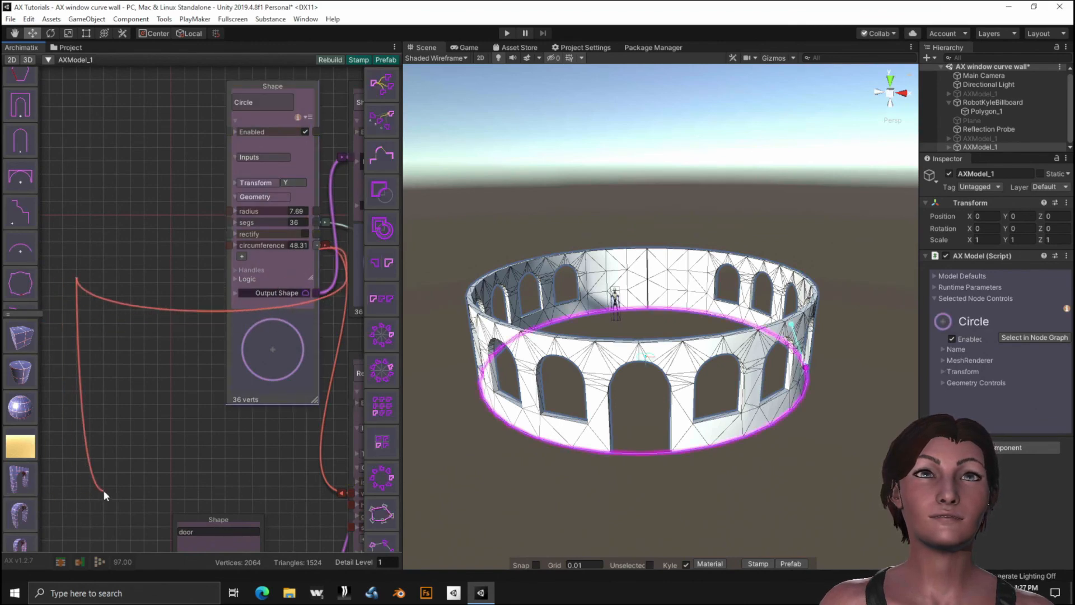
middle_drag(140, 456, 352, 238)
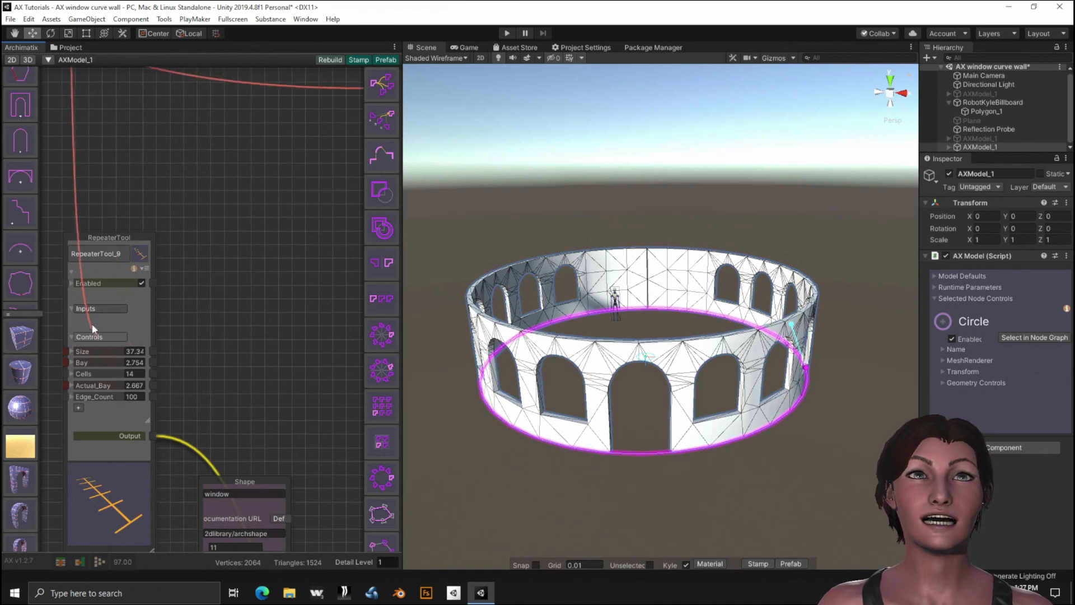
click(64, 351)
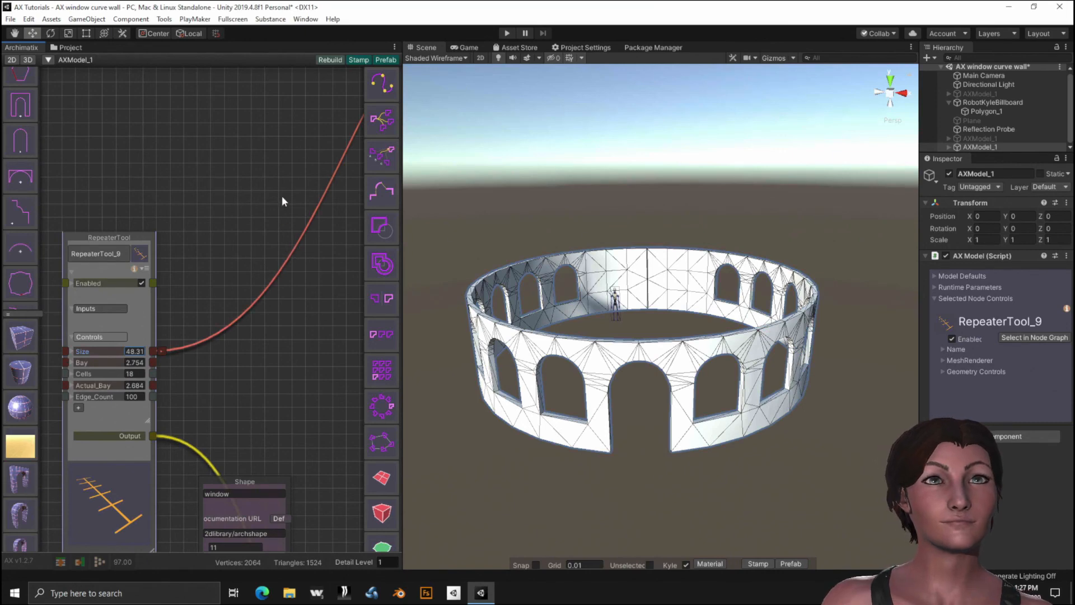
Reduce the Circle's radius until its circumference is about 44.61.
middle_drag(283, 200, 56, 465)
middle_drag(250, 362, 169, 487)
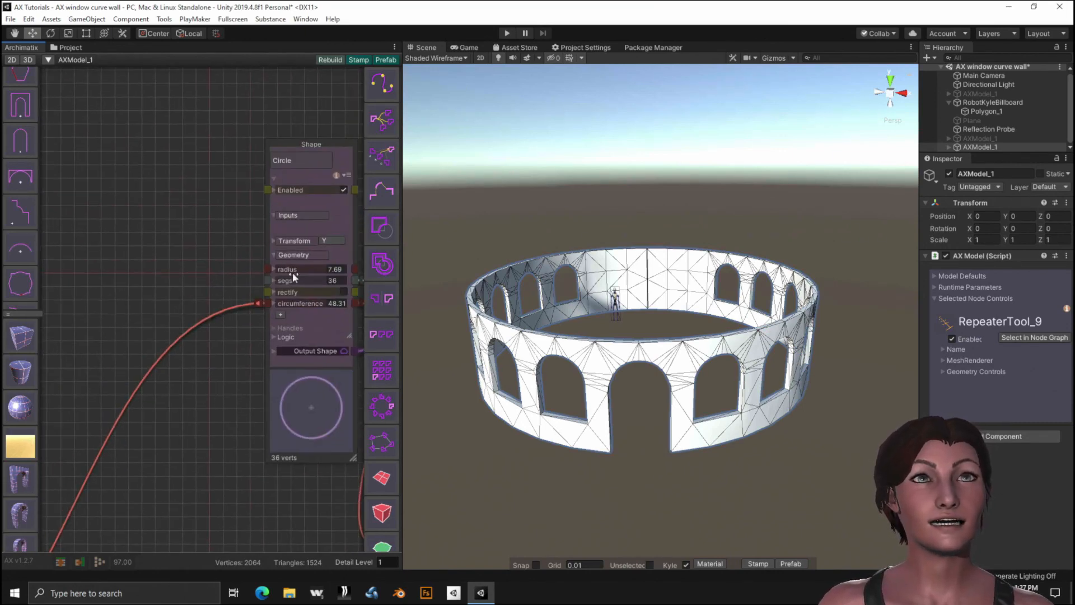
mouse_move(289, 273)
mouse_down()
mouse_move(300, 277)
mouse_move(275, 280)
mouse_move(284, 278)
mouse_up()
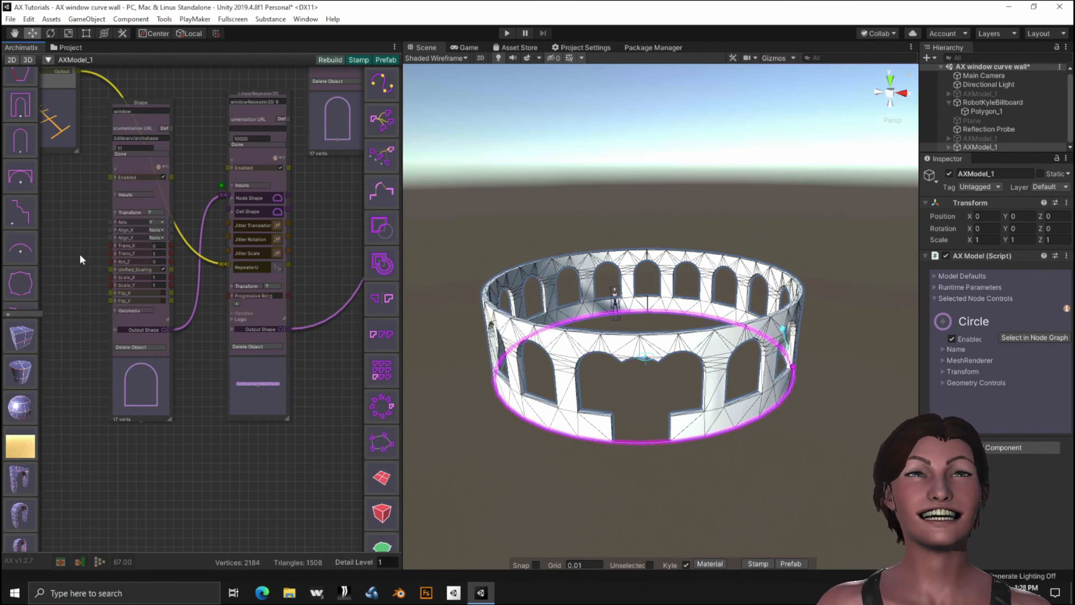
Set the Bay spacing of RepeaterTool_9 to 4 and raise it to 5.
middle_drag(79, 254, 205, 496)
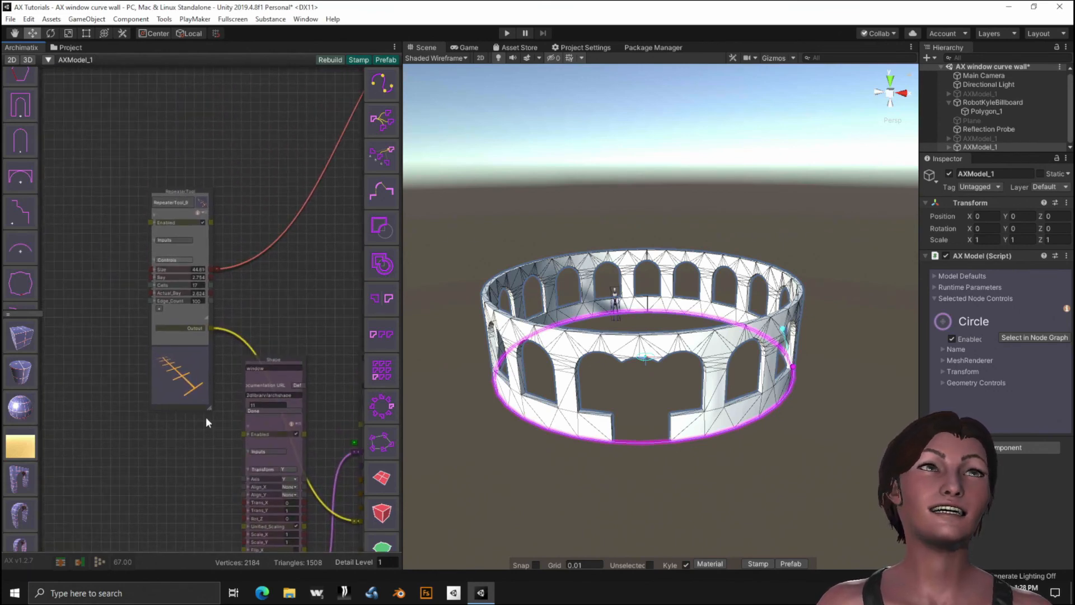
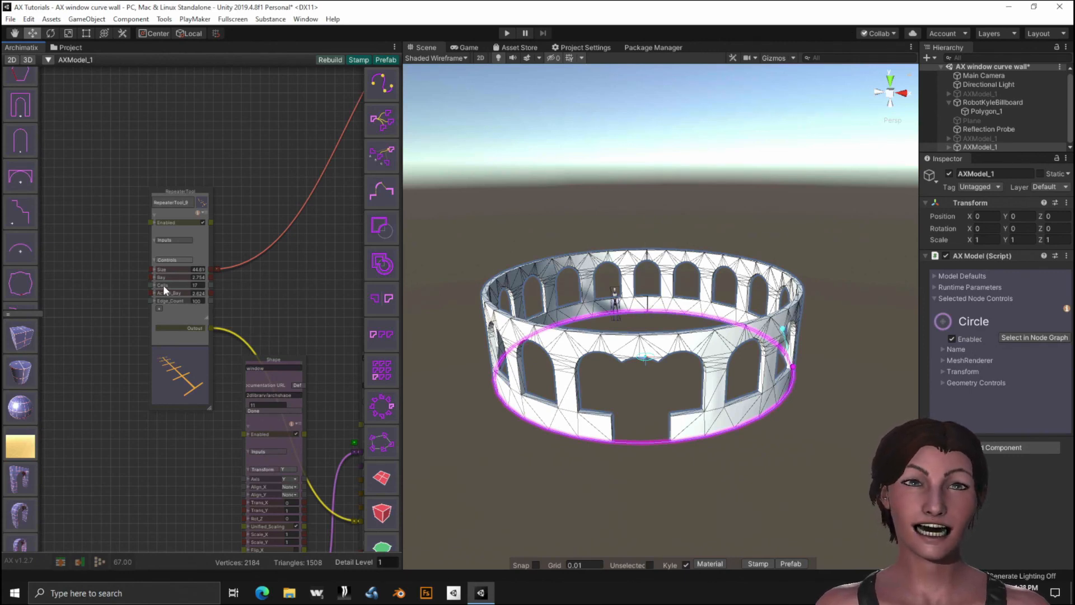
scroll(163, 284, up, 6)
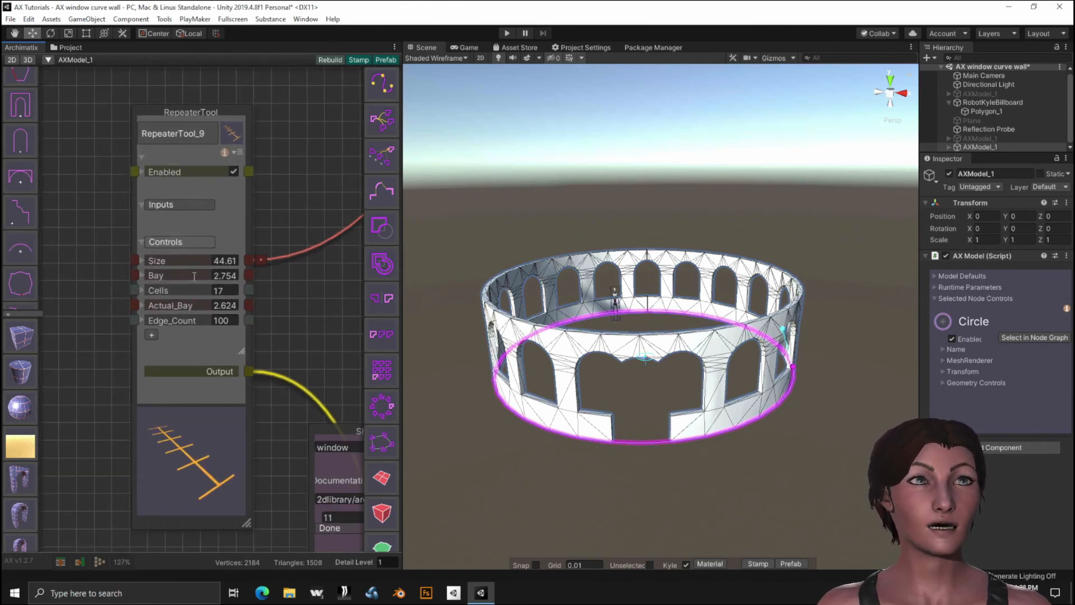
click(224, 276)
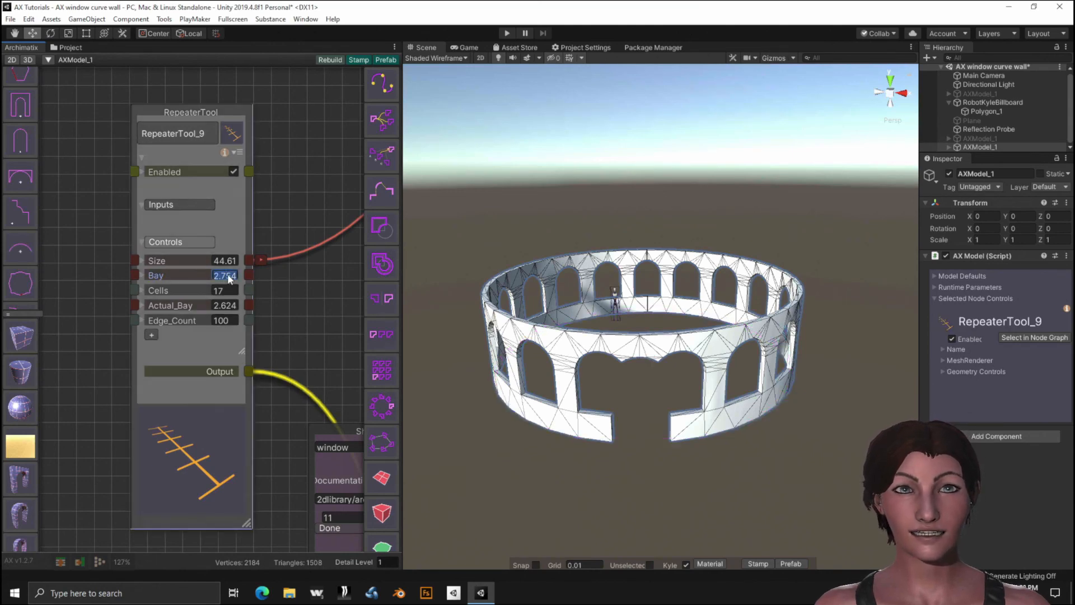
text(4)
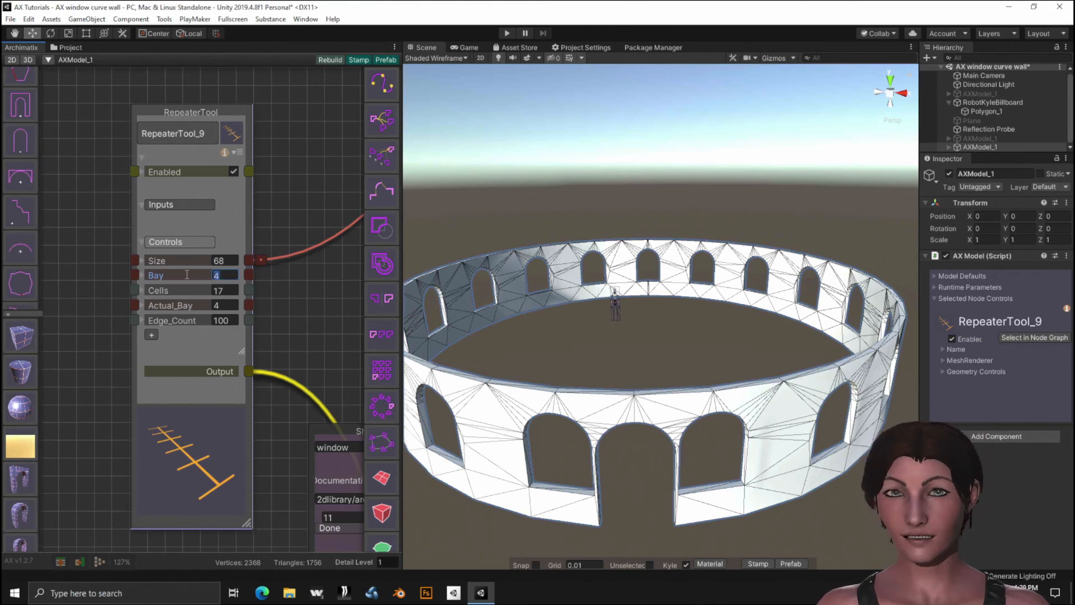
text(5)
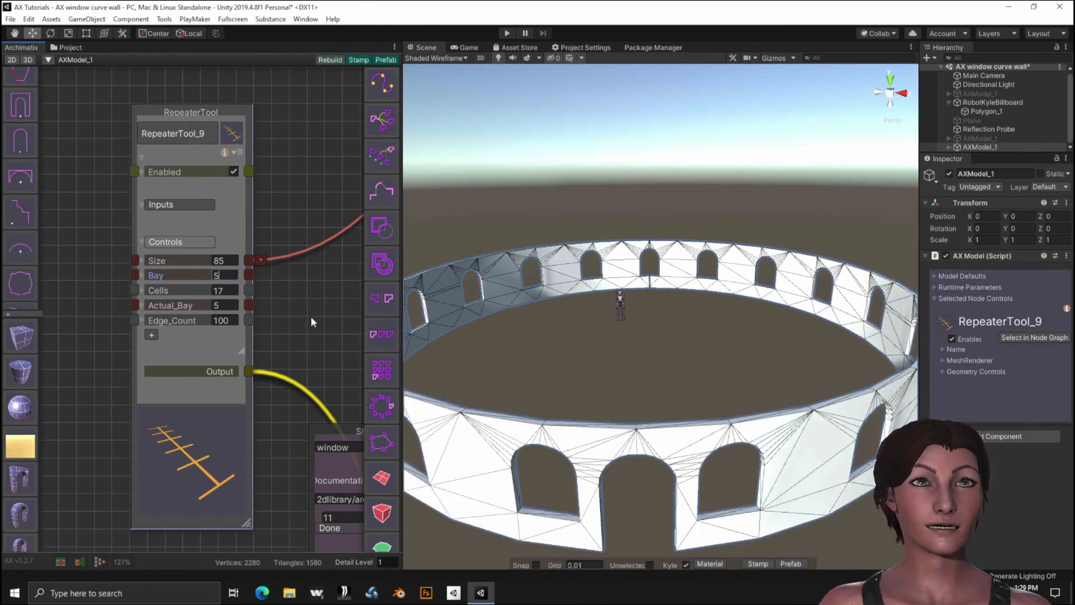
middle_drag(312, 318, 52, 437)
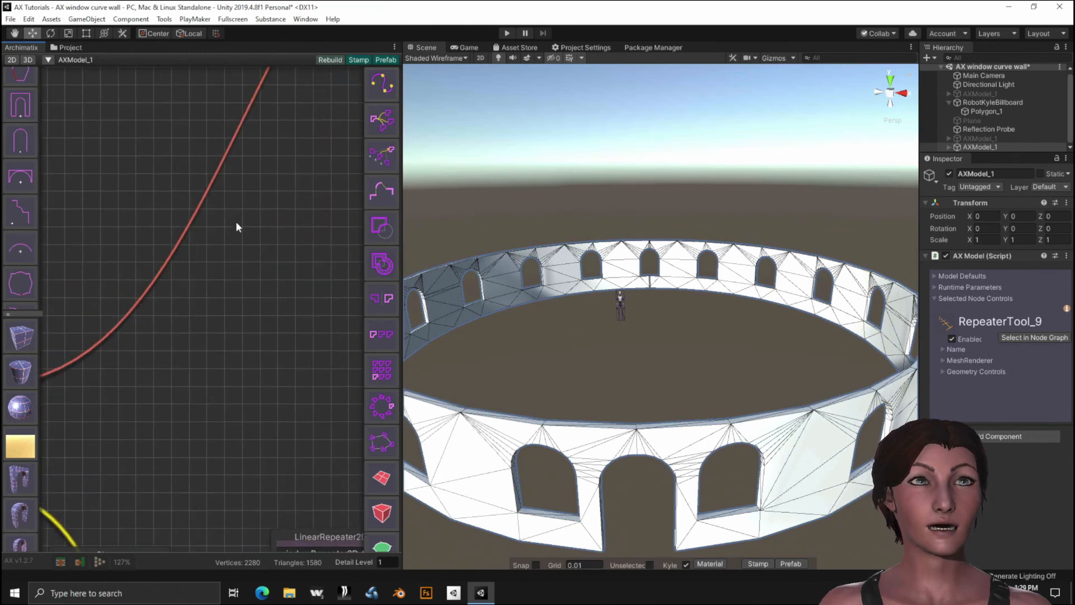
Reduce the Circle shape's radius to 3.92.
middle_drag(242, 223, 144, 522)
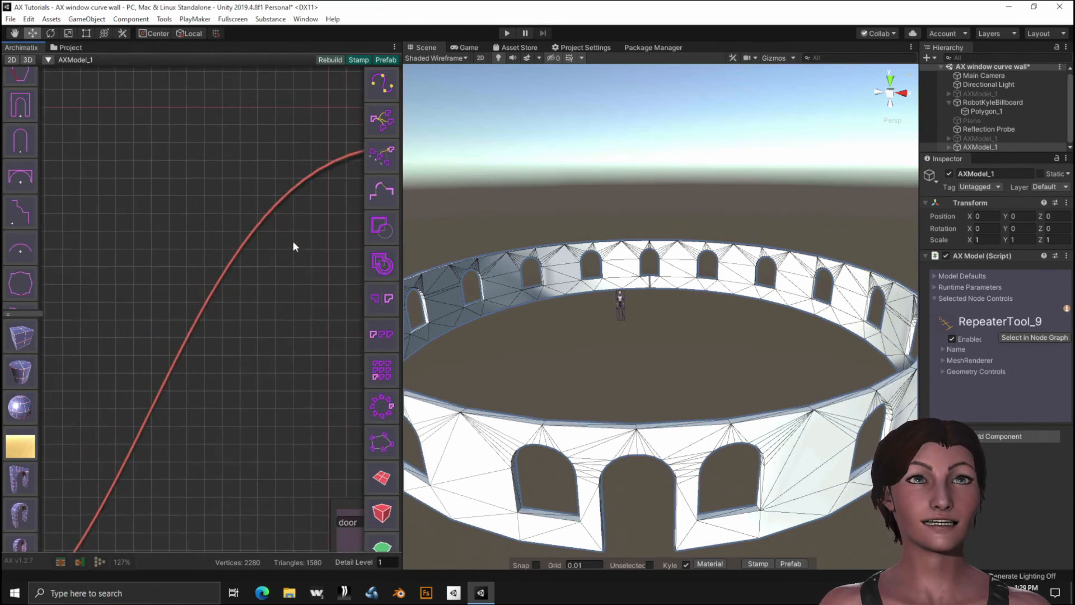
middle_drag(293, 247, 115, 387)
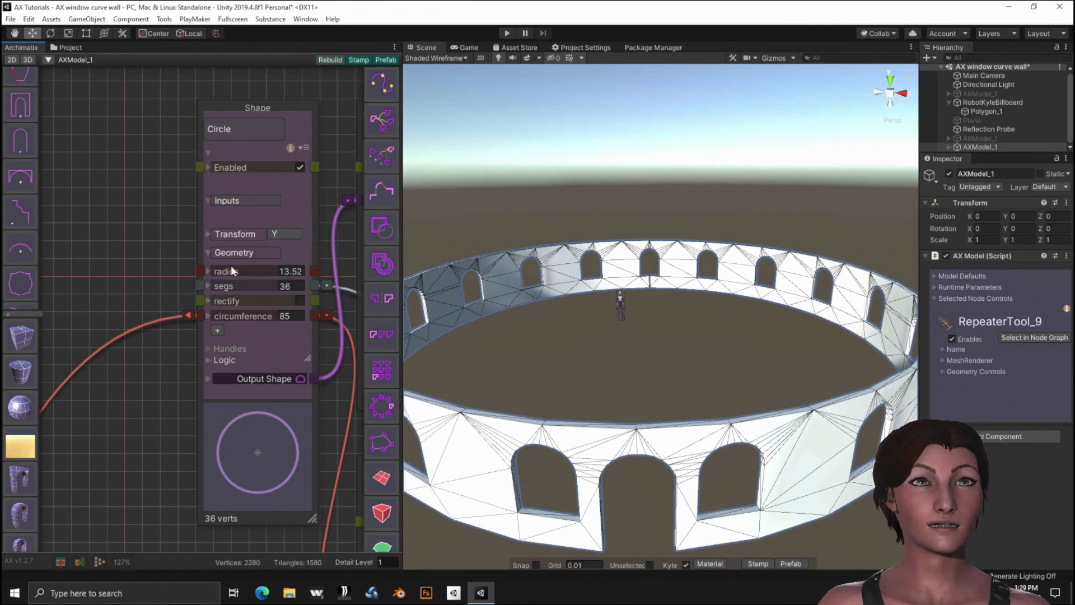
drag(230, 273, 156, 300)
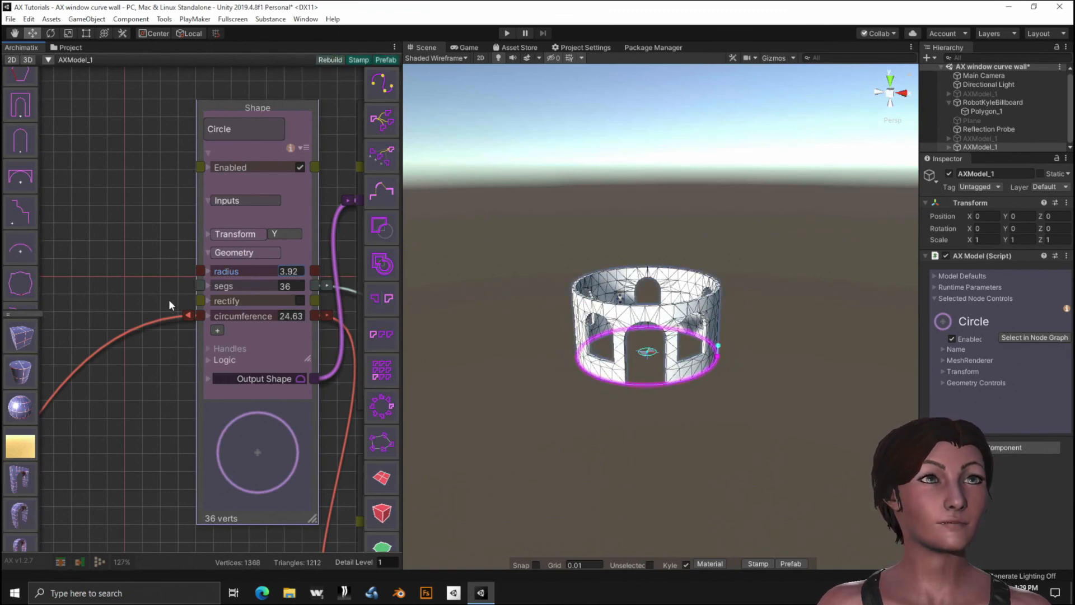
Display the scene in Shaded mode and inspect the small circular wall up close.
click(453, 56)
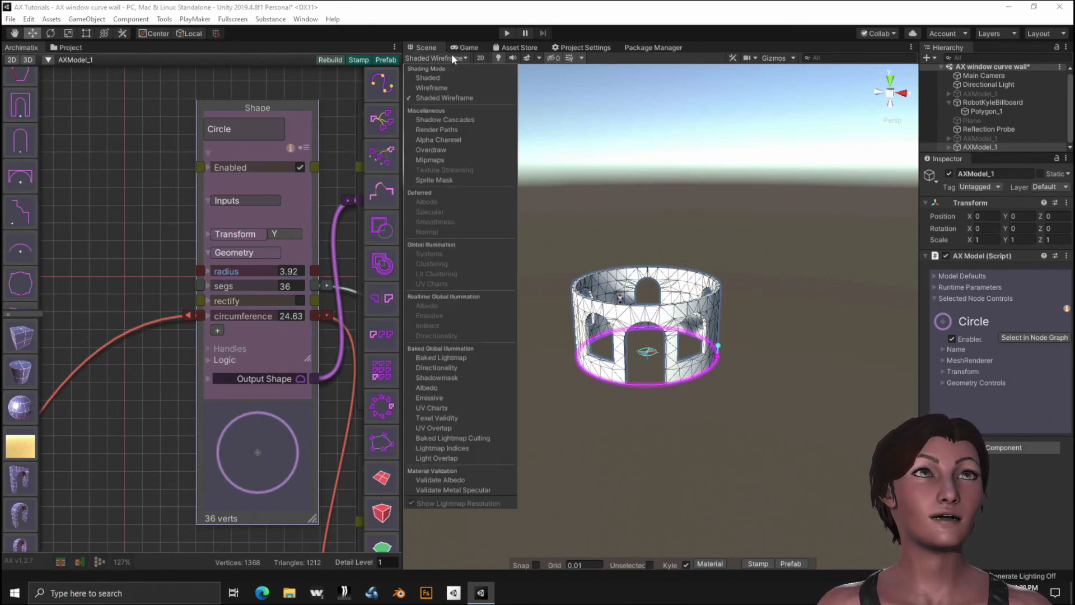
click(435, 78)
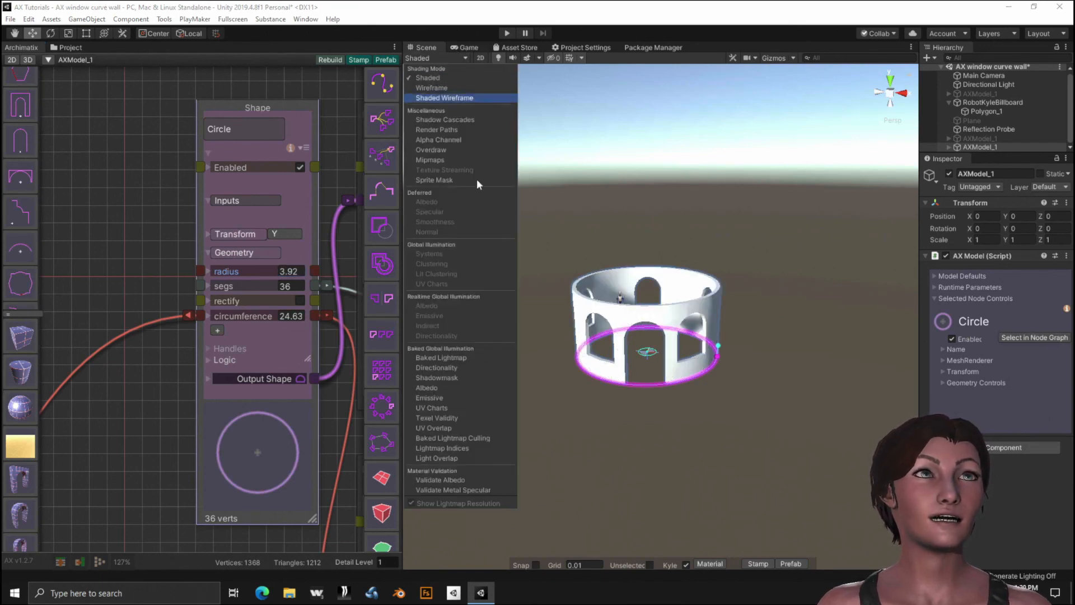
click(617, 223)
scroll(637, 245, up, 5)
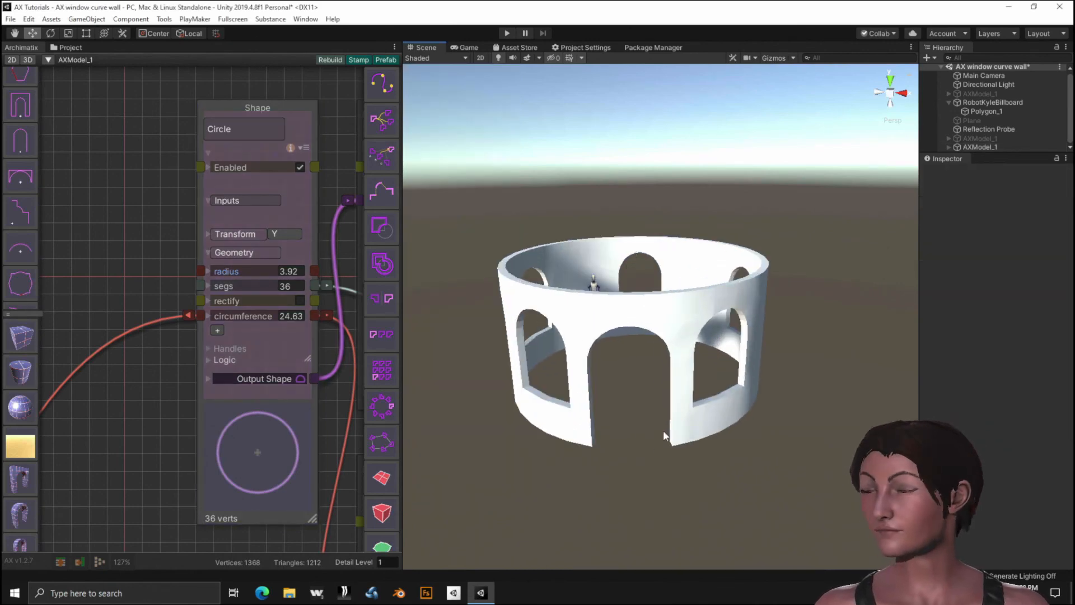
alt+drag(644, 439, 624, 406)
alt+drag(699, 406, 654, 460)
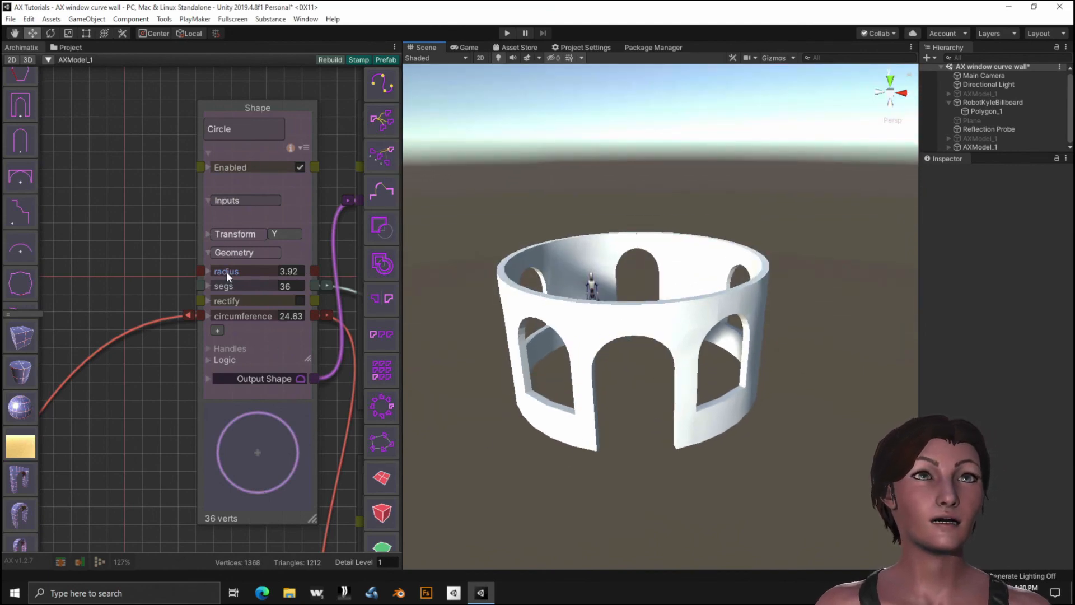
Reduce the Circle's radius to 2, raise it to 3.8, and inspect the wall from a low angle and from above.
drag(226, 271, 214, 280)
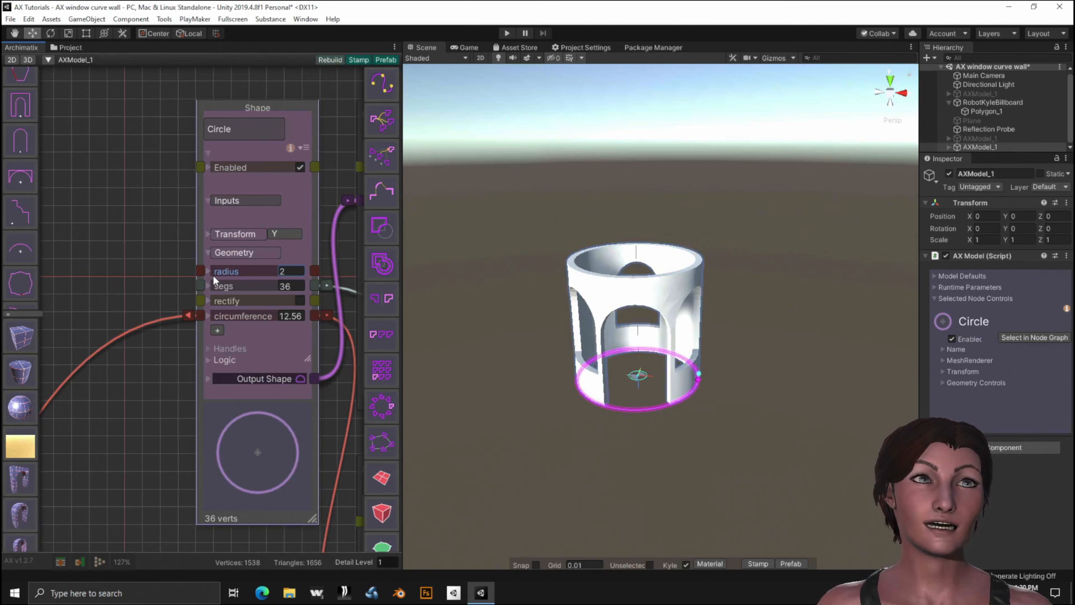
drag(213, 275, 226, 281)
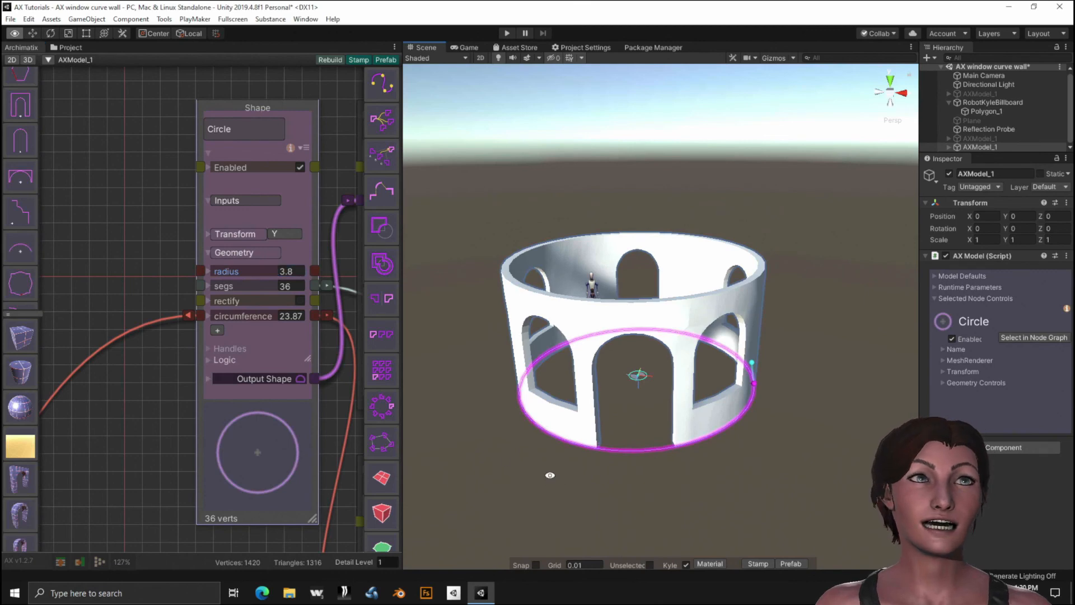
alt+drag(546, 475, 728, 366)
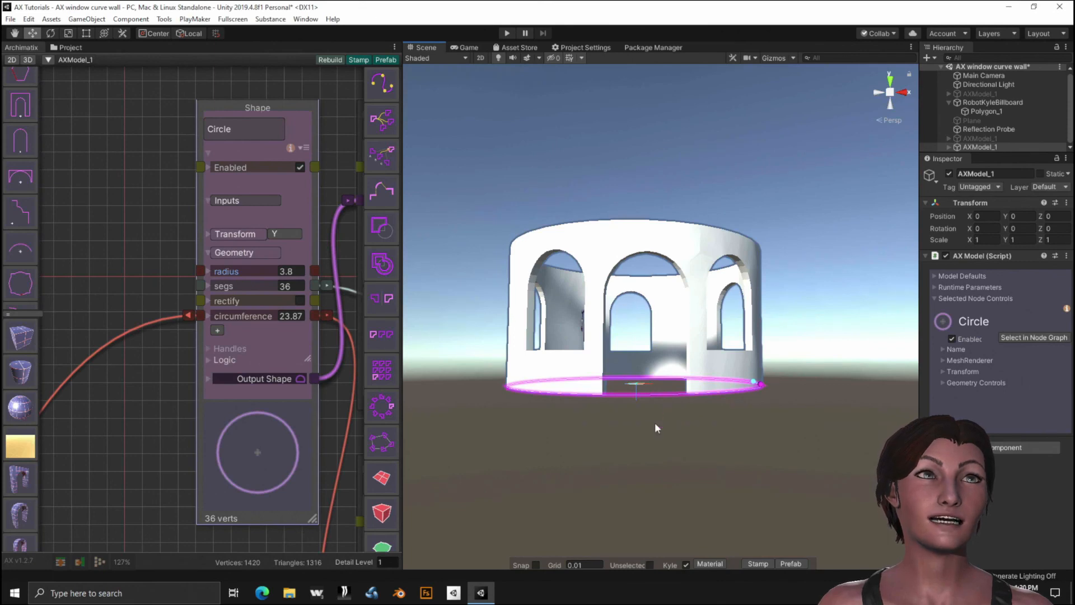
alt+drag(715, 466, 689, 530)
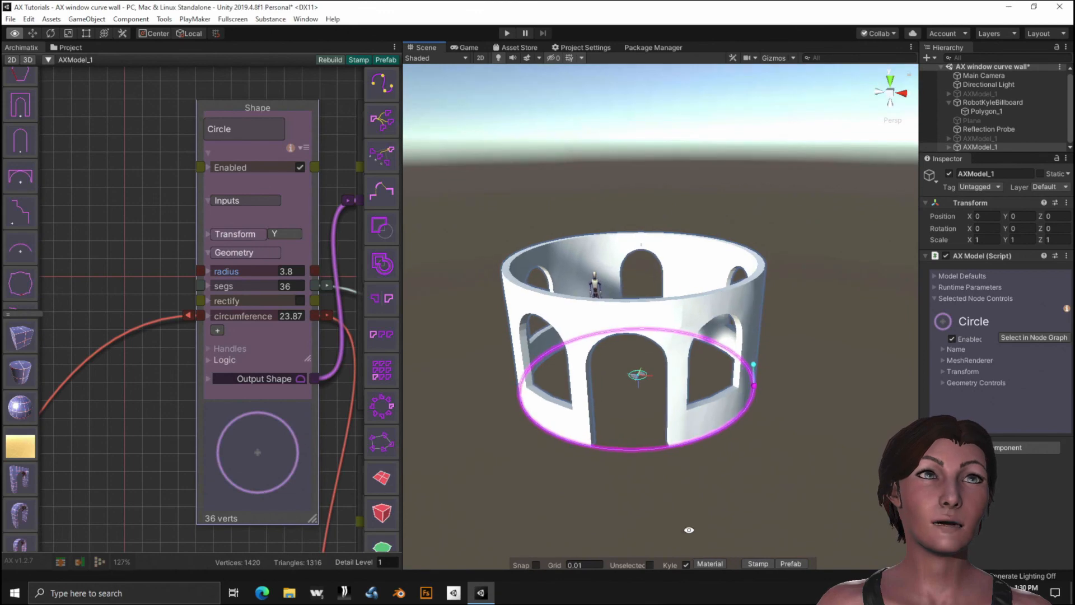
Try the Wireframe display for the scene, and set it to Shaded Wireframe.
click(430, 58)
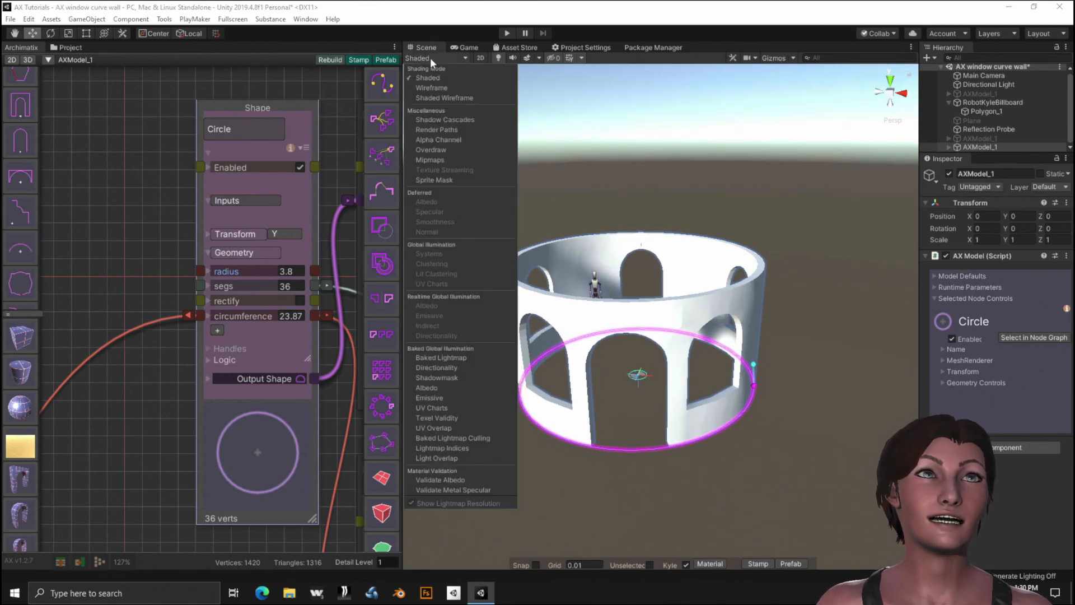
click(433, 89)
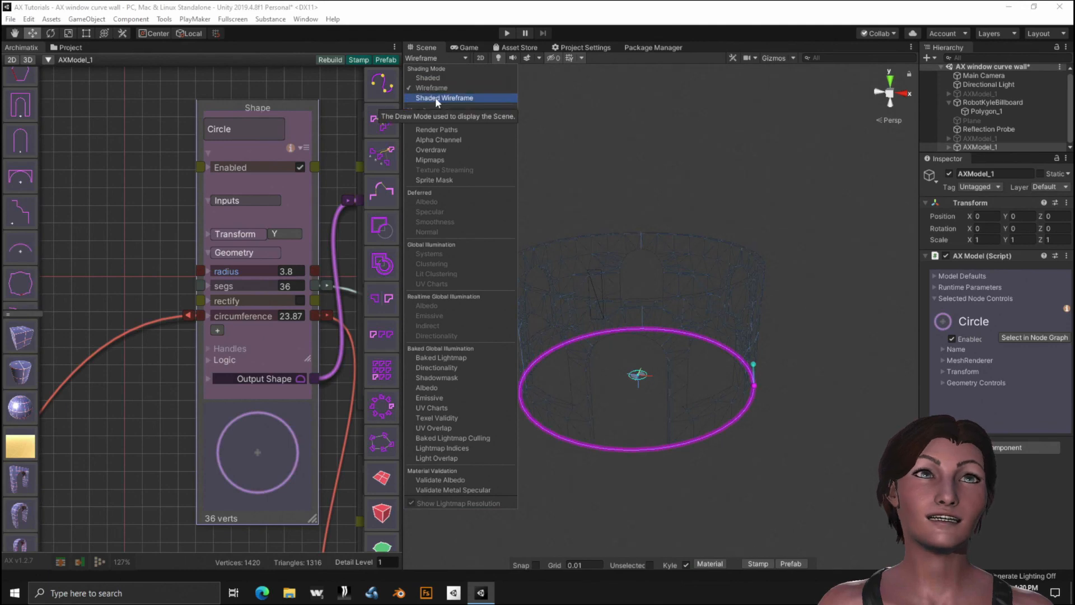
click(435, 98)
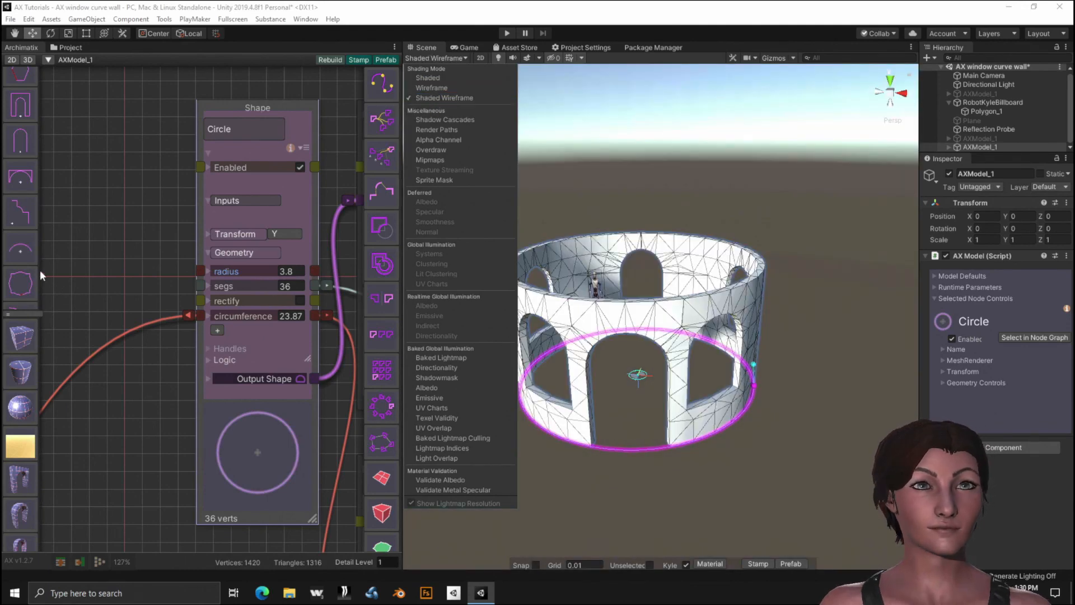
scroll(150, 231, down, 4)
scroll(120, 228, down, 5)
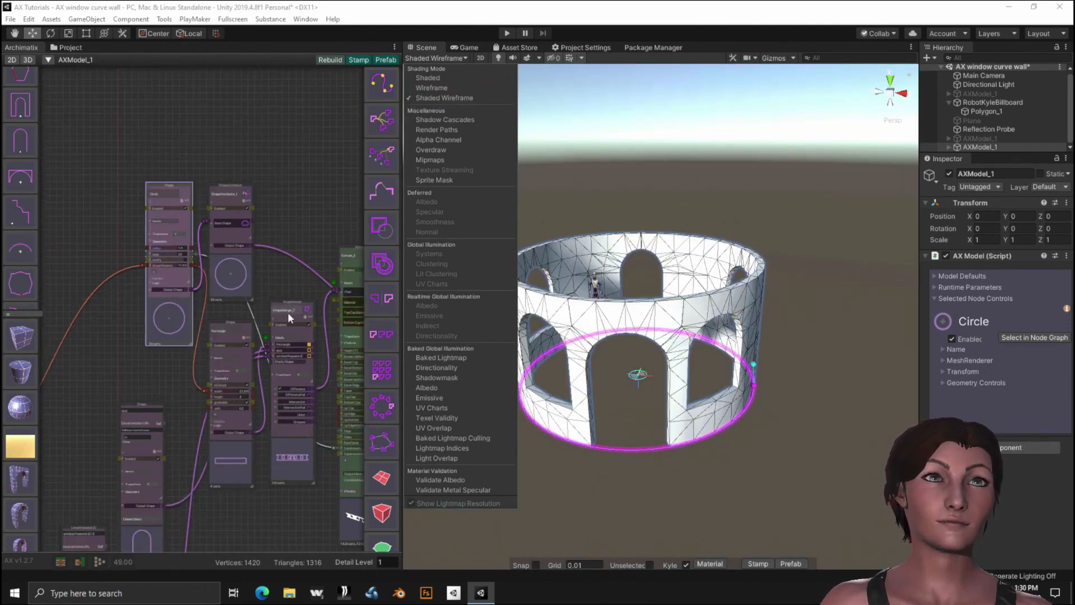
click(312, 200)
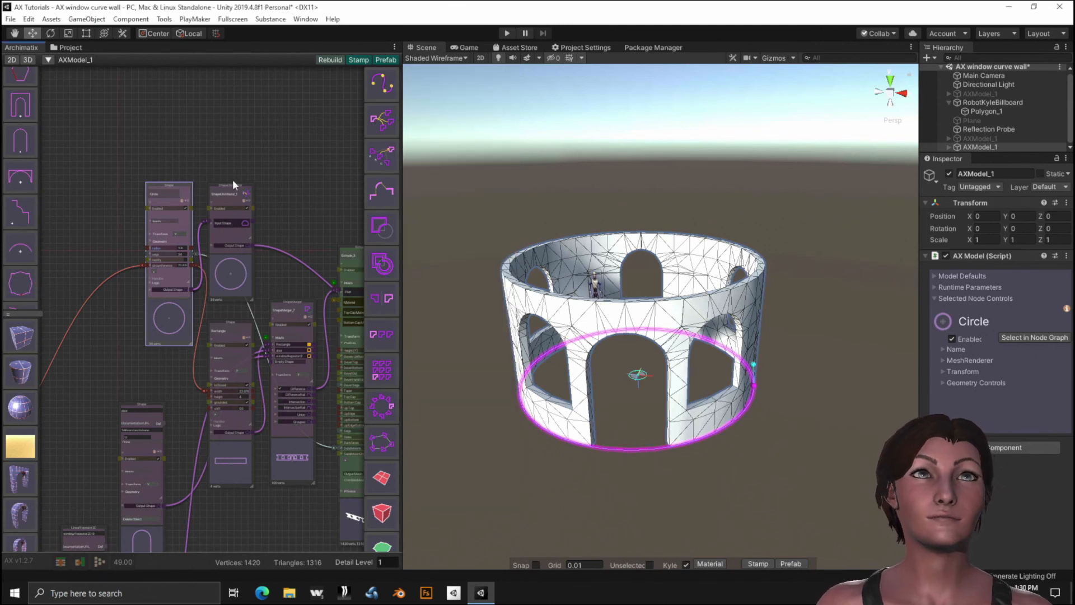
Collapse the window shape's Transform parameters, expand its Geometry parameters, and set the window radius to 0.5.
middle_drag(334, 180, 230, 145)
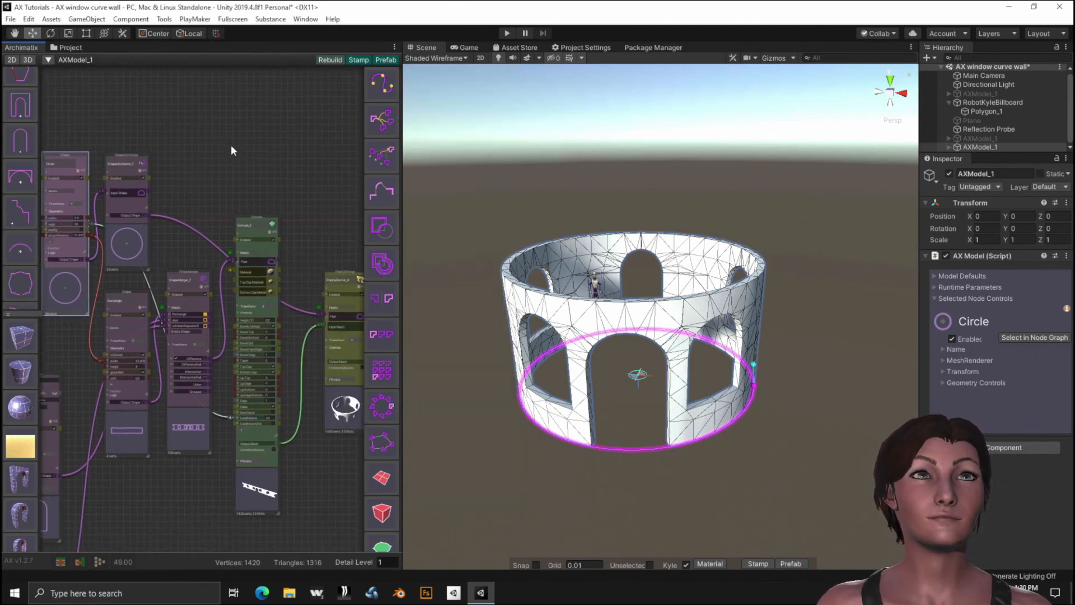
scroll(283, 290, down, 4)
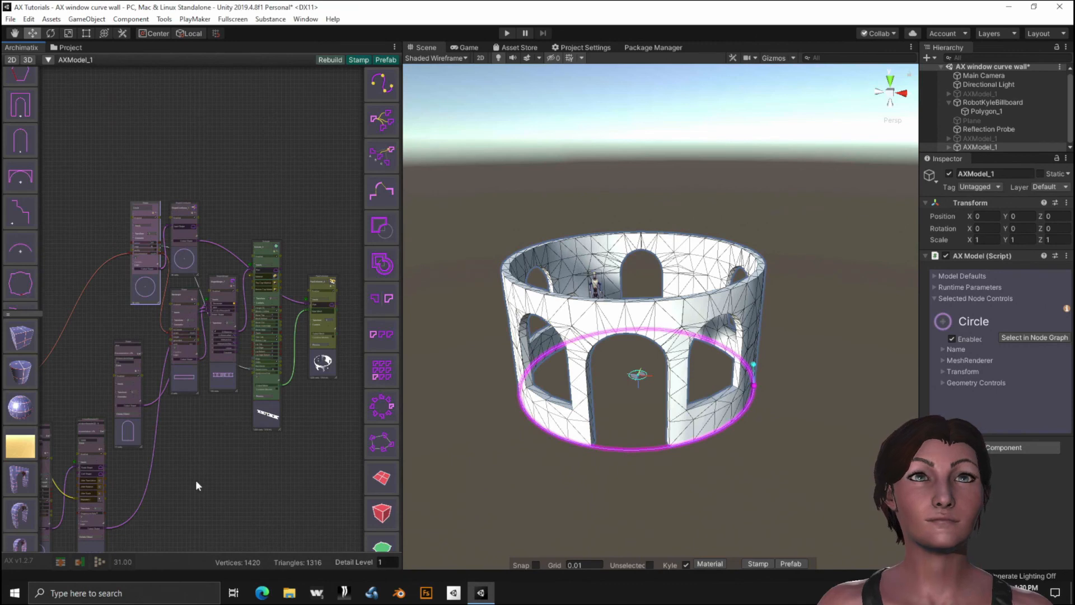
middle_drag(196, 479, 314, 345)
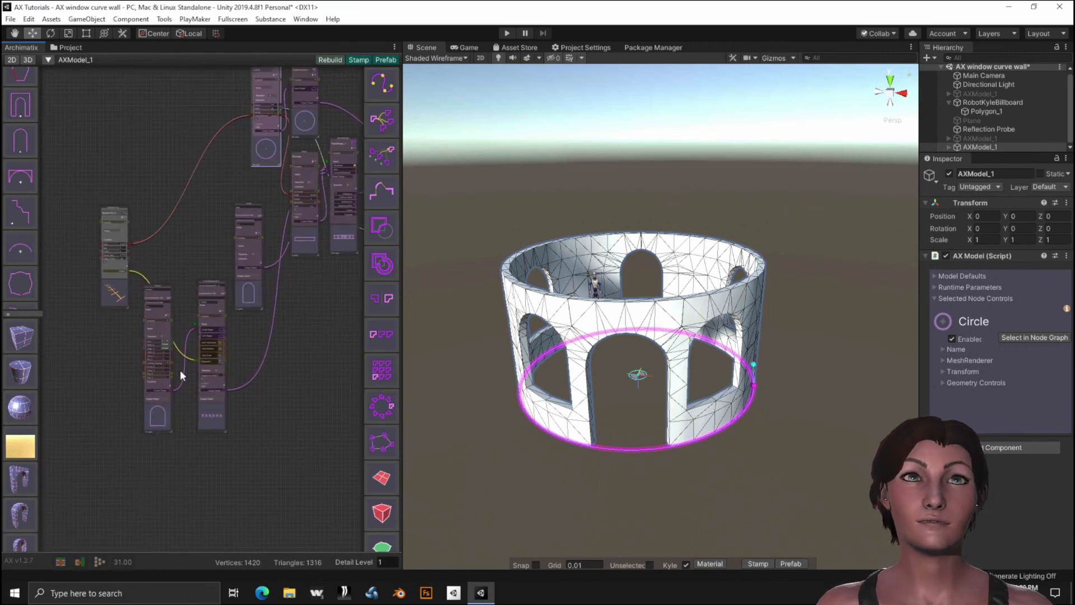
scroll(173, 387, up, 6)
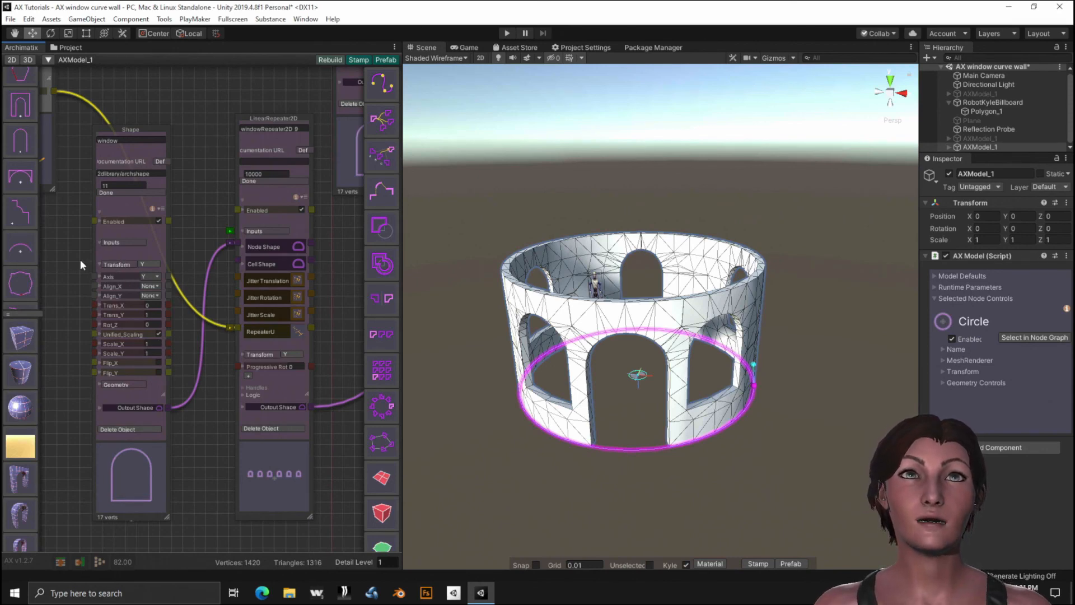
click(114, 265)
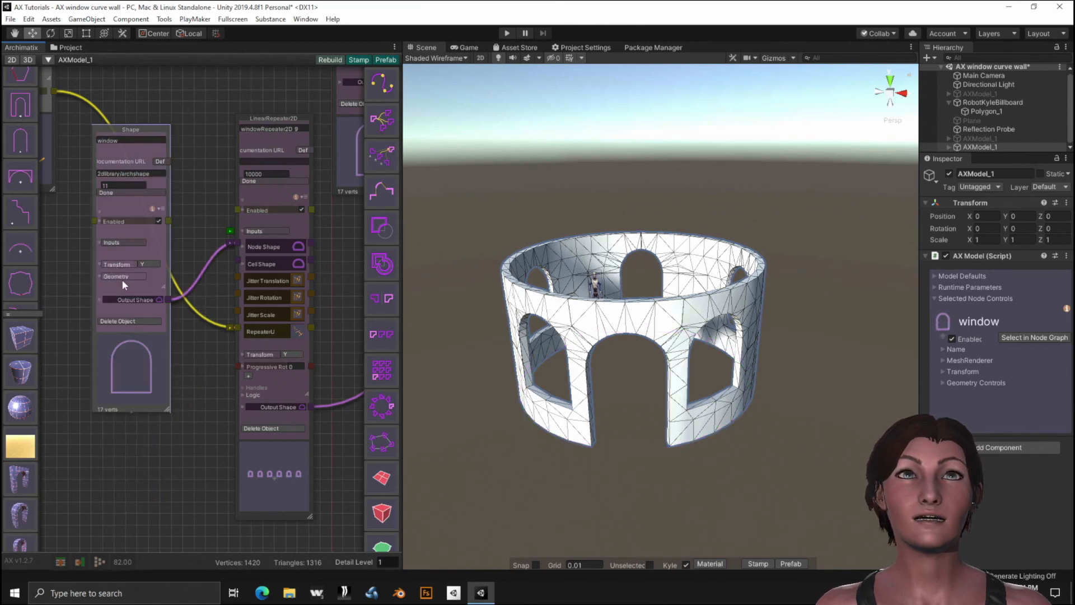
click(123, 276)
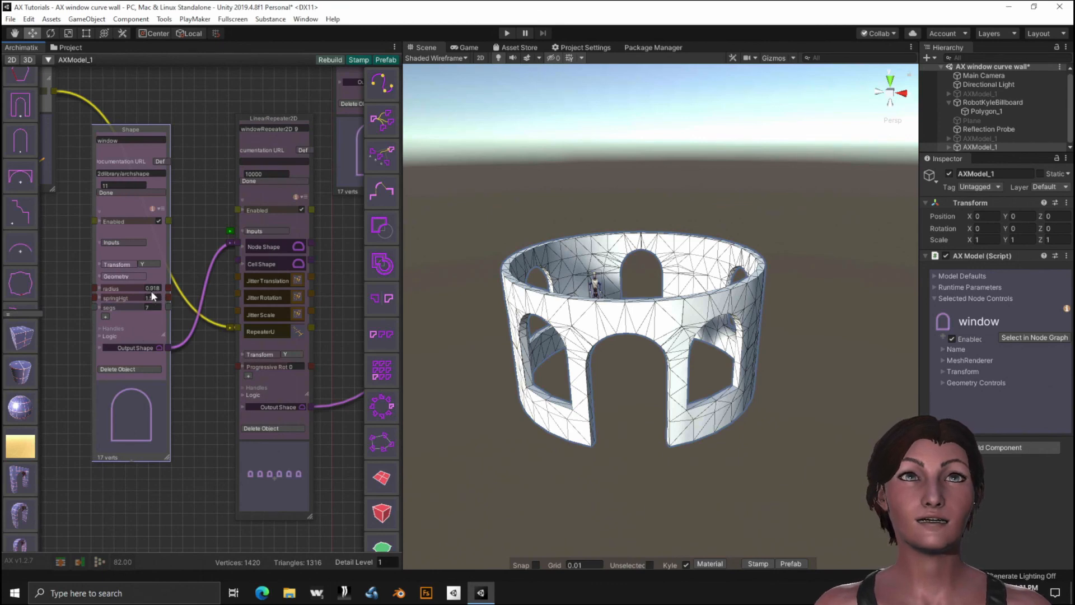
click(152, 288)
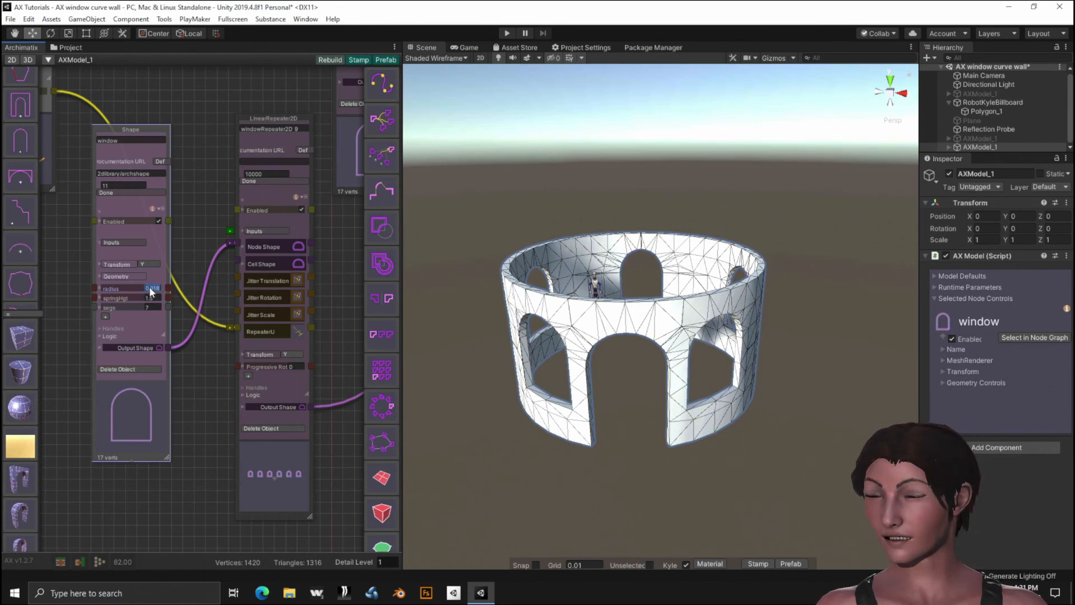
key(BackSpace)
text(5)
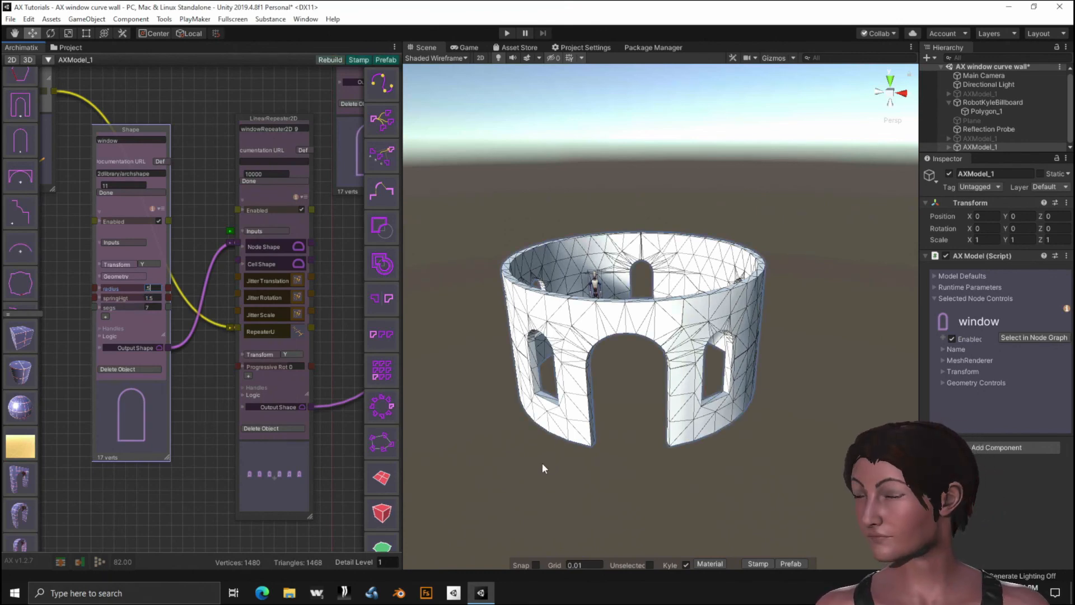
mouse_move(550, 451)
alt+mouse_down()
mouse_move(579, 366)
mouse_move(816, 384)
mouse_move(708, 397)
mouse_move(437, 392)
mouse_move(547, 475)
mouse_move(565, 469)
mouse_move(554, 469)
alt+mouse_up()
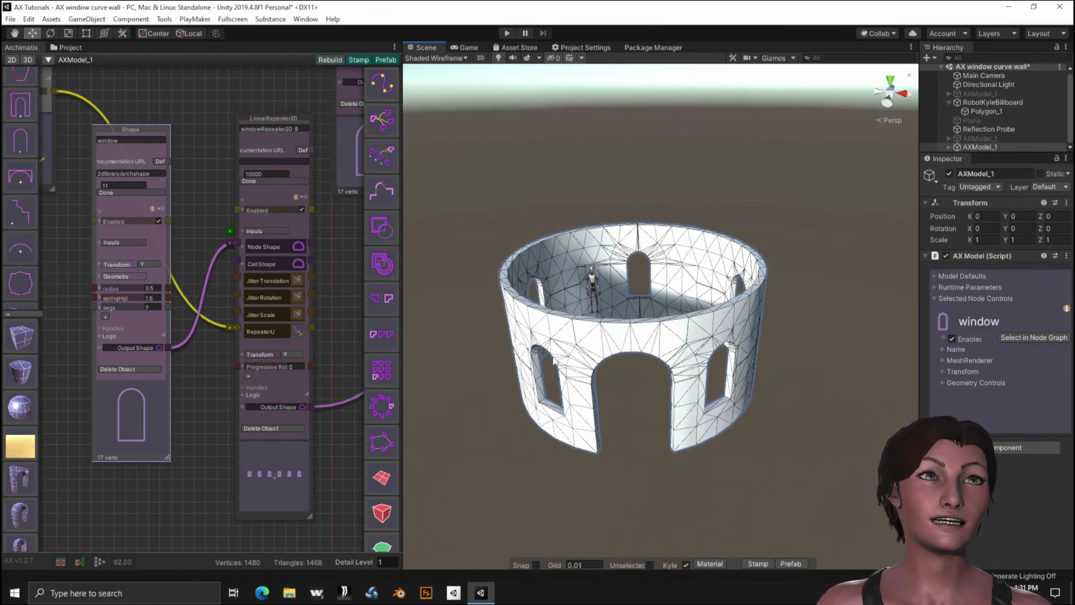
Find the StairTreadsShape in the 2D shape library and add it to the node graph.
scroll(187, 364, down, 1)
scroll(189, 367, down, 5)
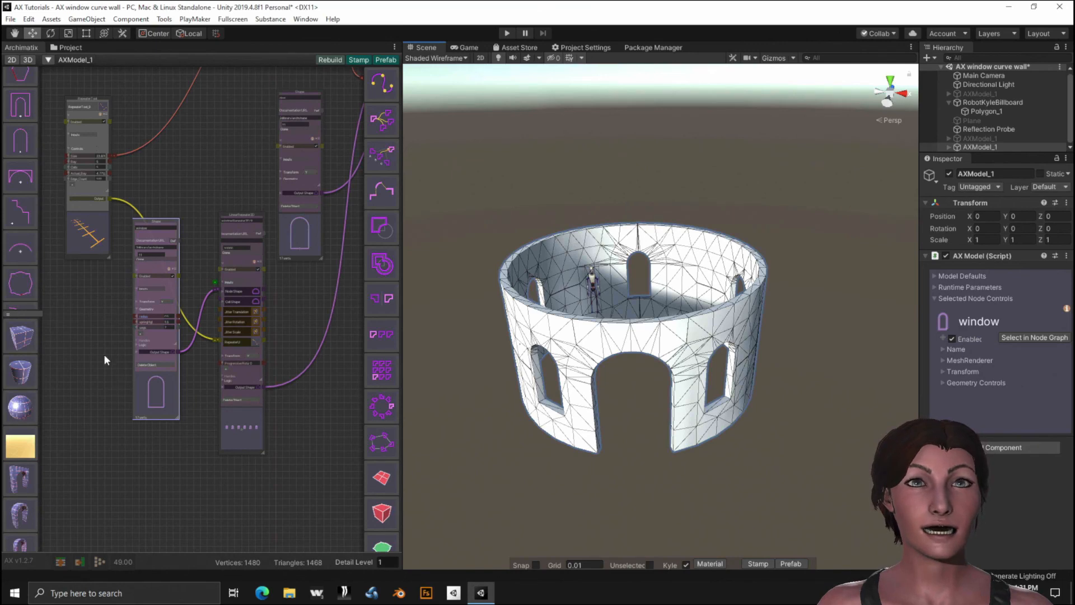
middle_drag(94, 322, 56, 219)
scroll(63, 245, up, 1)
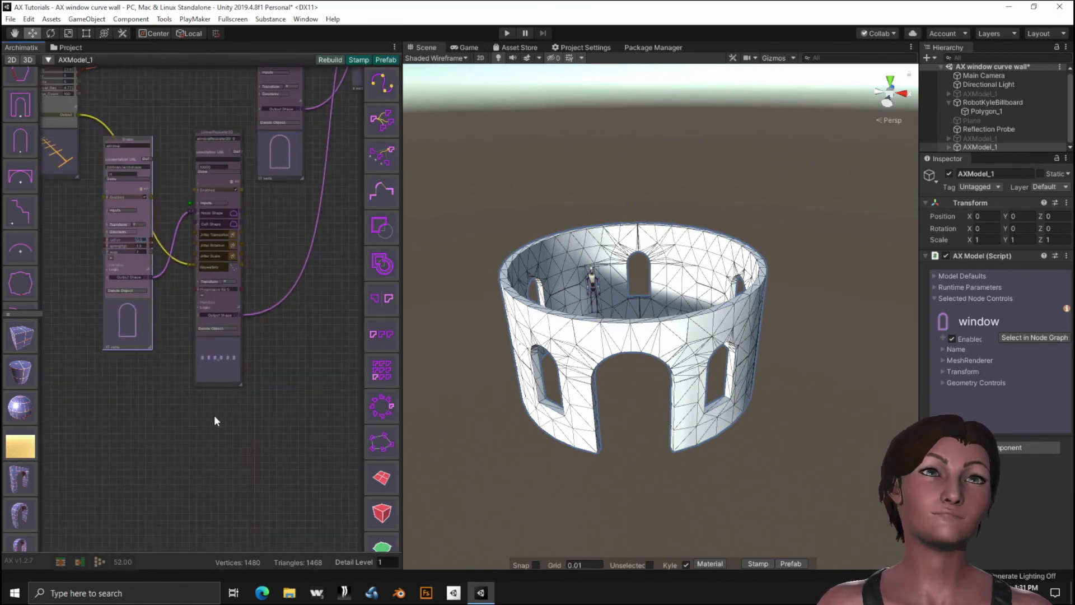
middle_drag(214, 415, 173, 293)
scroll(205, 338, down, 10)
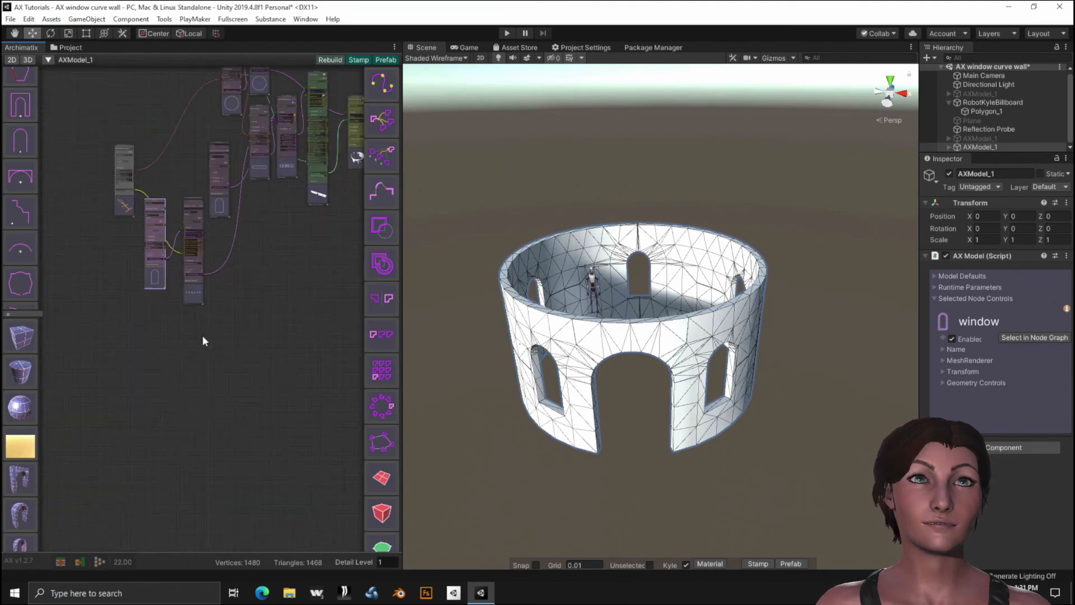
middle_drag(269, 324, 245, 349)
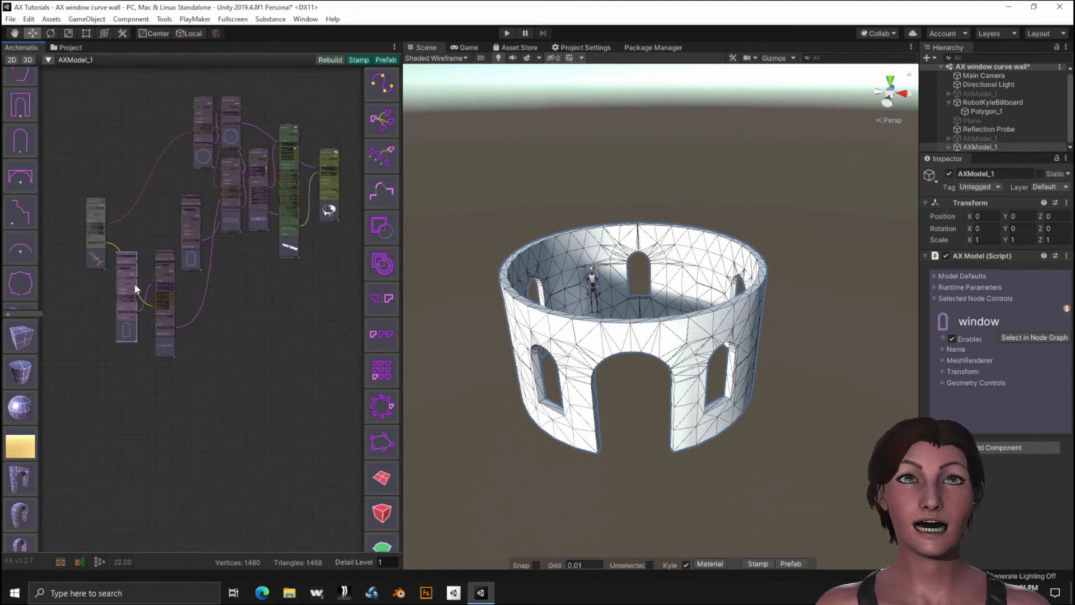
scroll(22, 191, down, 3)
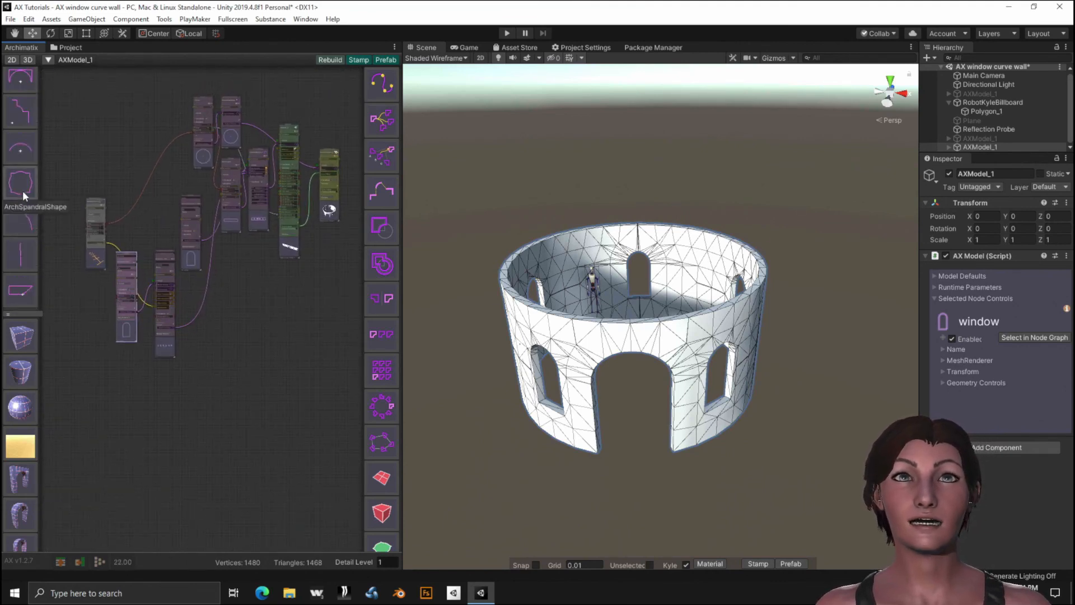
scroll(22, 193, down, 3)
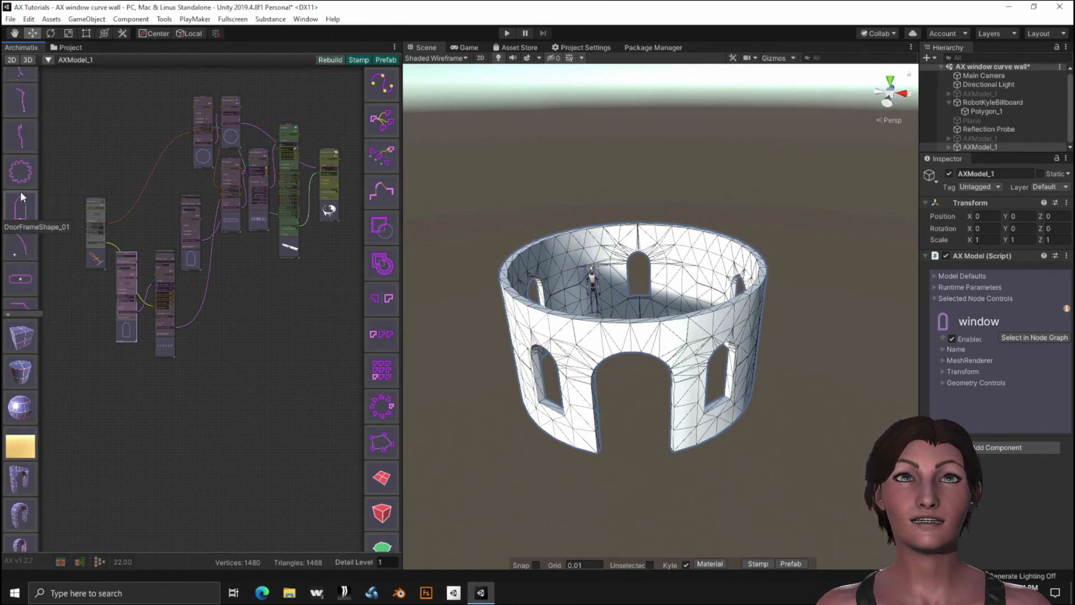
scroll(23, 186, down, 2)
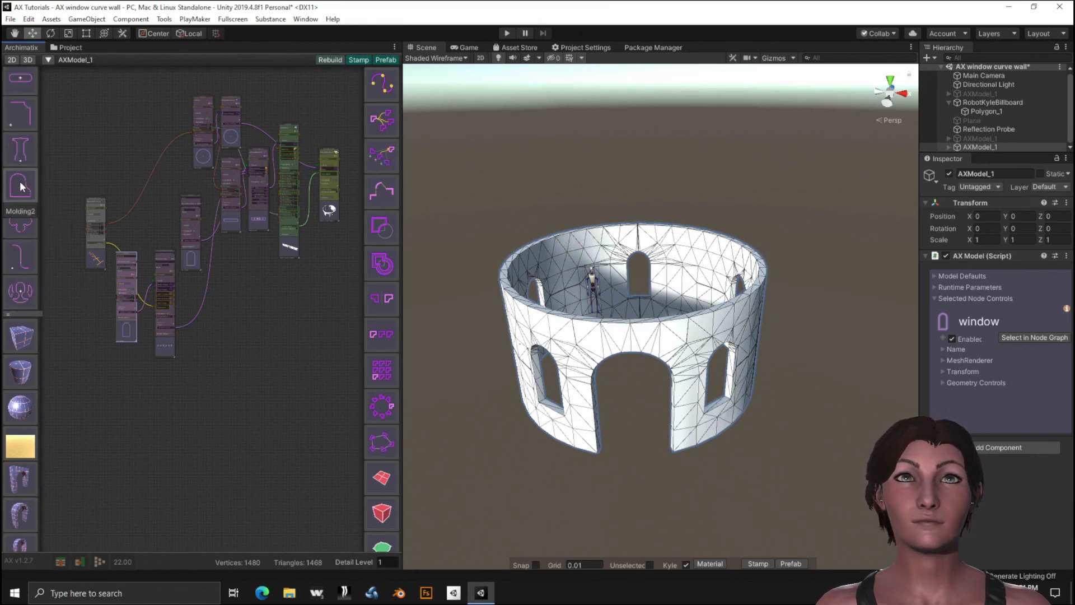
scroll(23, 186, down, 2)
scroll(23, 186, down, 1)
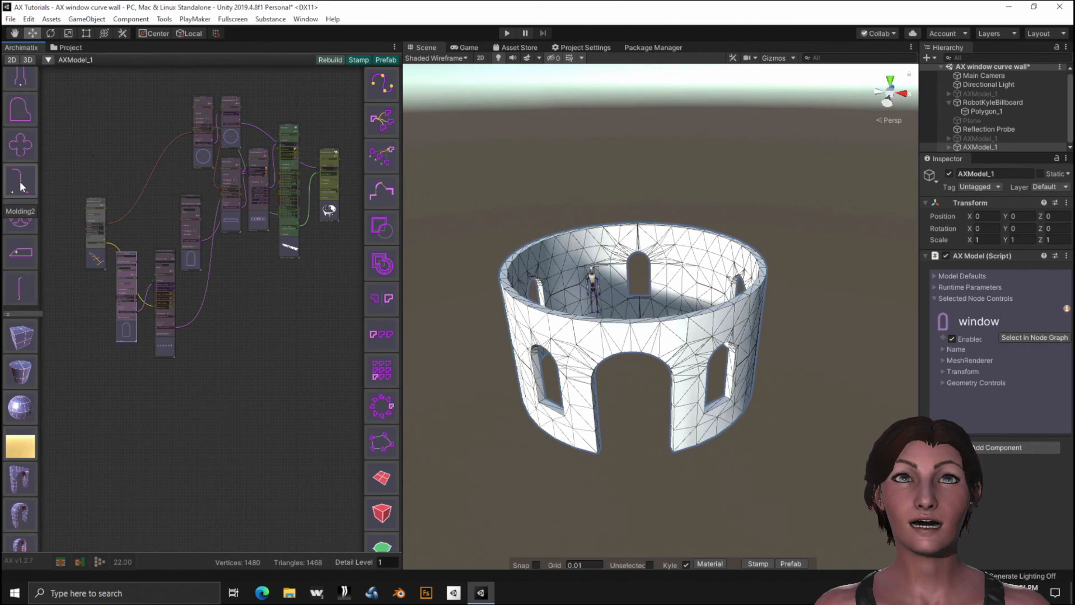
scroll(21, 187, down, 5)
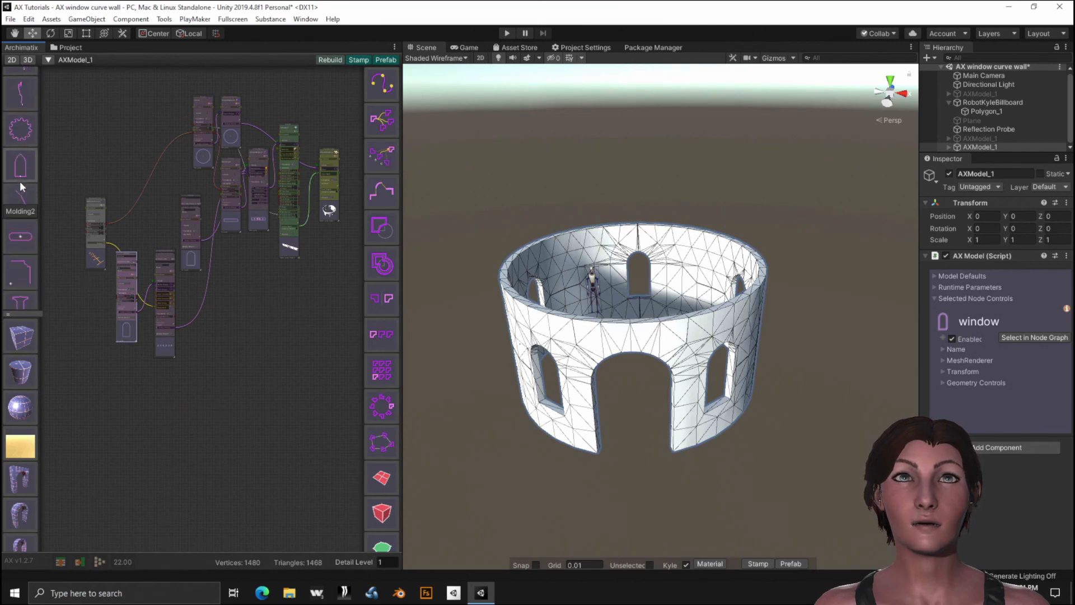
scroll(20, 185, down, 5)
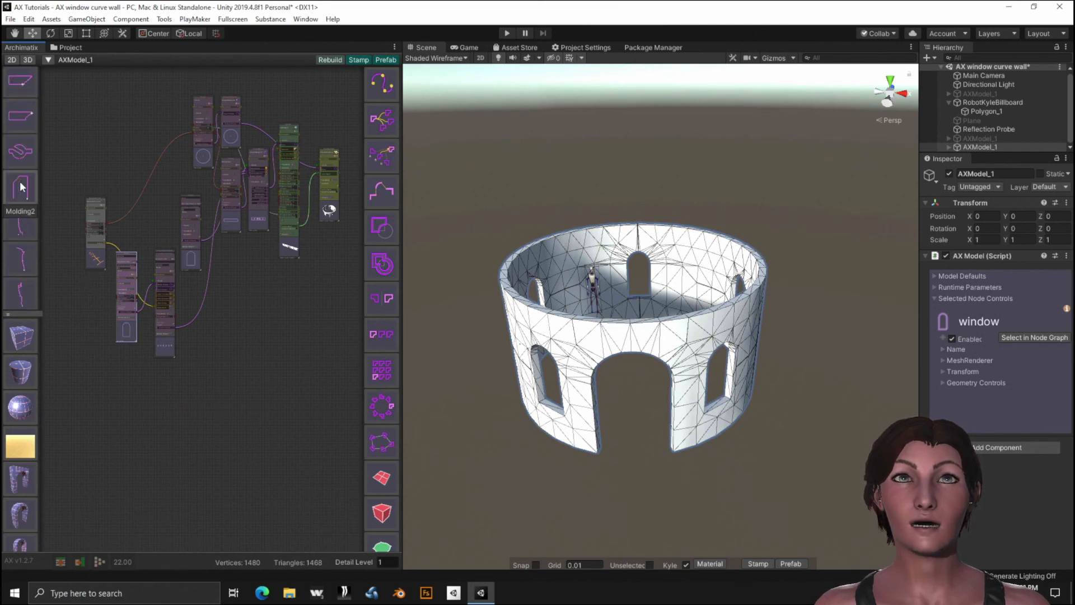
scroll(23, 186, down, 5)
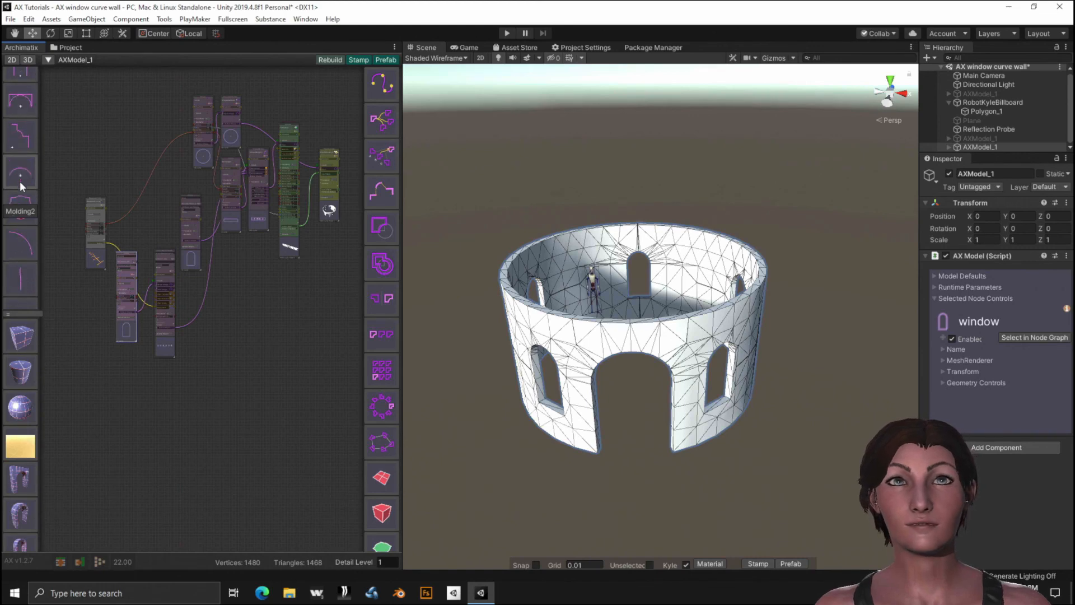
scroll(22, 187, up, 3)
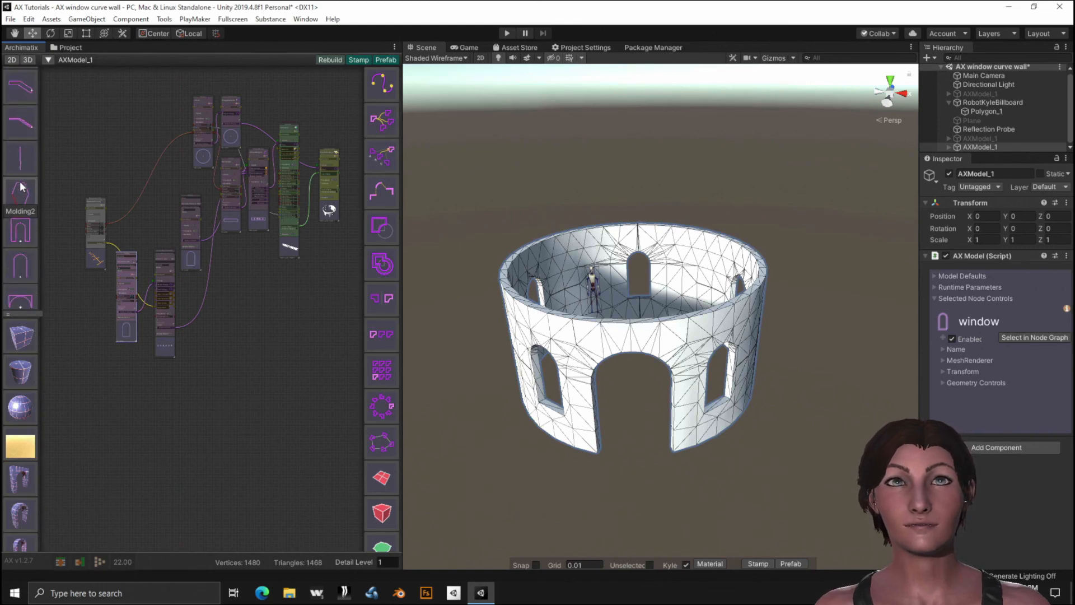
scroll(20, 187, up, 2)
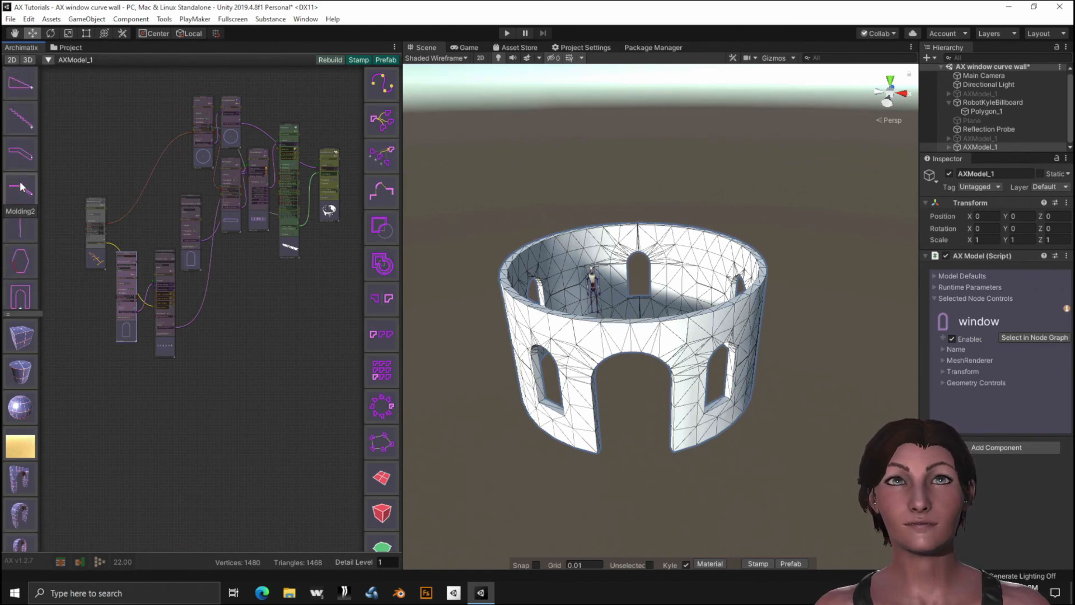
click(19, 117)
Create a PlanSweep node that uses the StairTreadsShape output as its Section.
scroll(198, 328, up, 5)
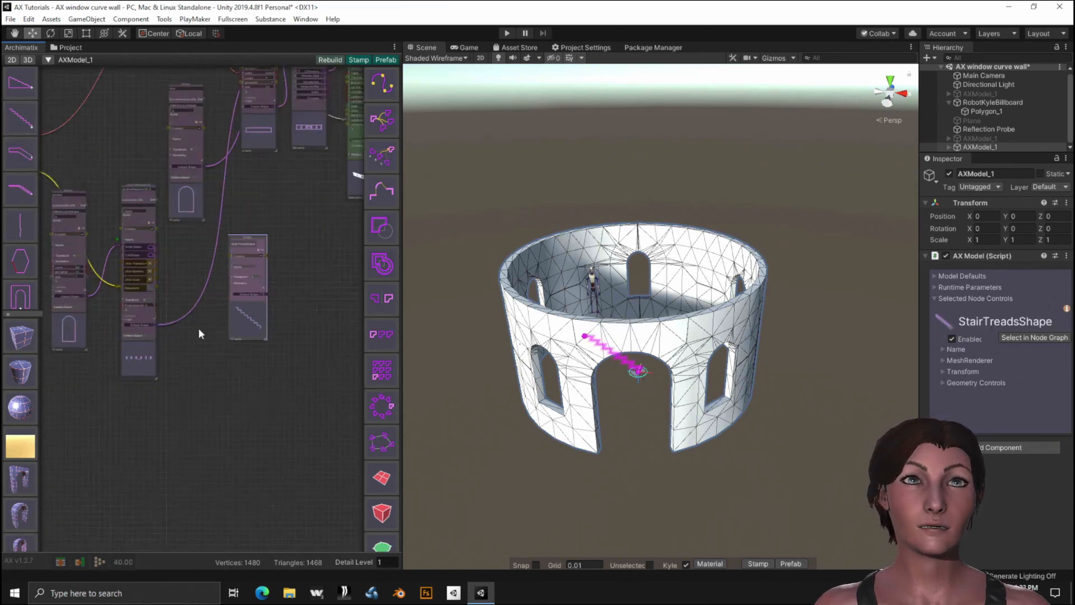
scroll(206, 324, up, 2)
middle_drag(310, 444, 215, 458)
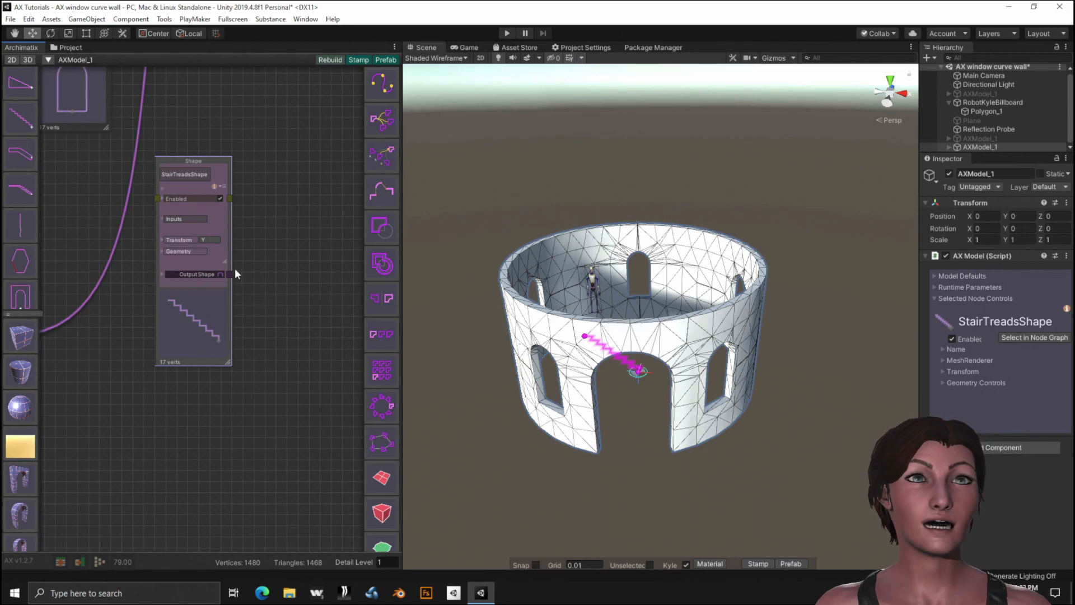
drag(228, 272, 384, 364)
scroll(384, 314, down, 8)
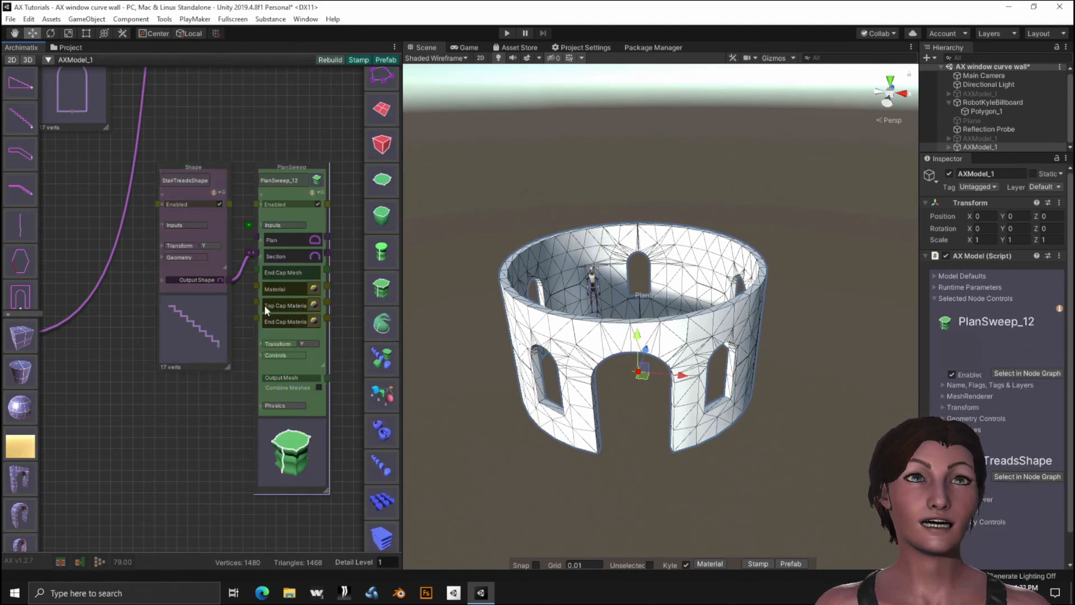
Expand the StairTreadsShape's Geometry parameters and set its height to 1.
click(180, 256)
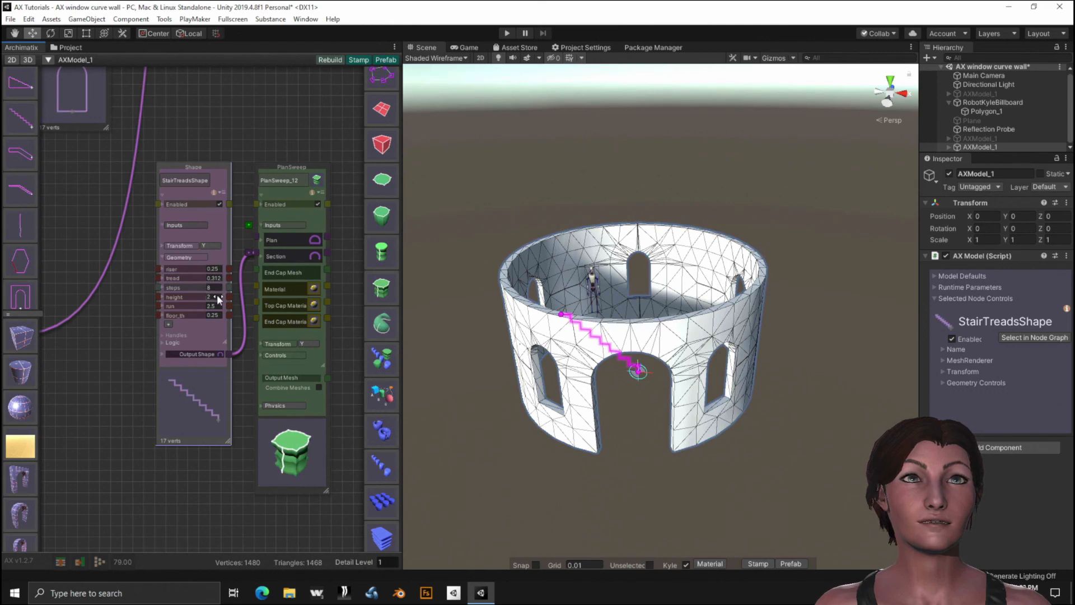
double_click(213, 296)
text(1)
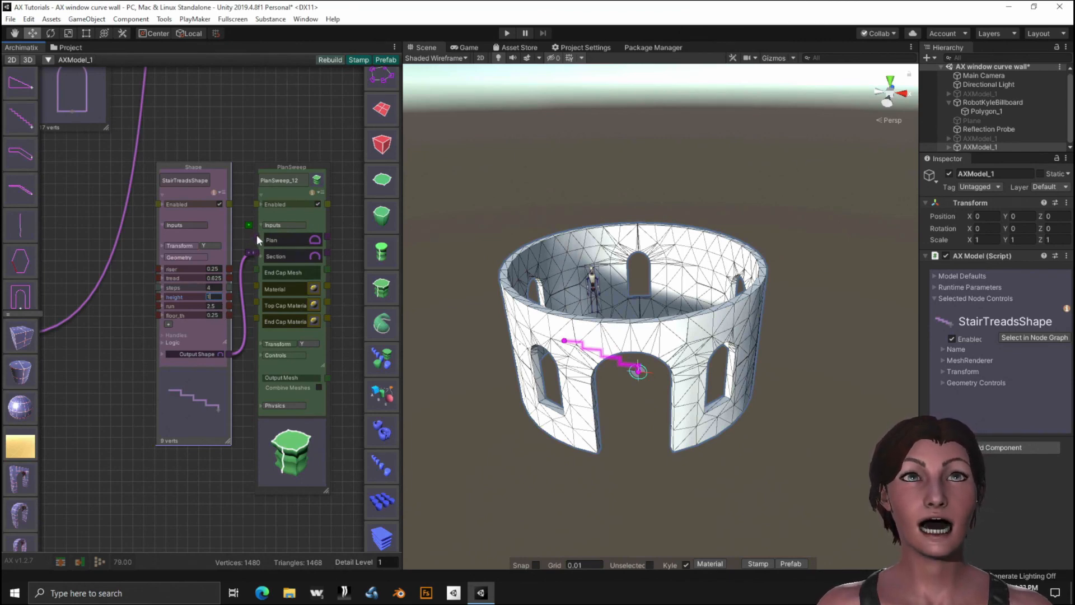
Connect the ShapeDistributor's circle output to the Plan input of the stair PlanSweep.
drag(254, 236, 78, 201)
middle_drag(78, 201, 278, 595)
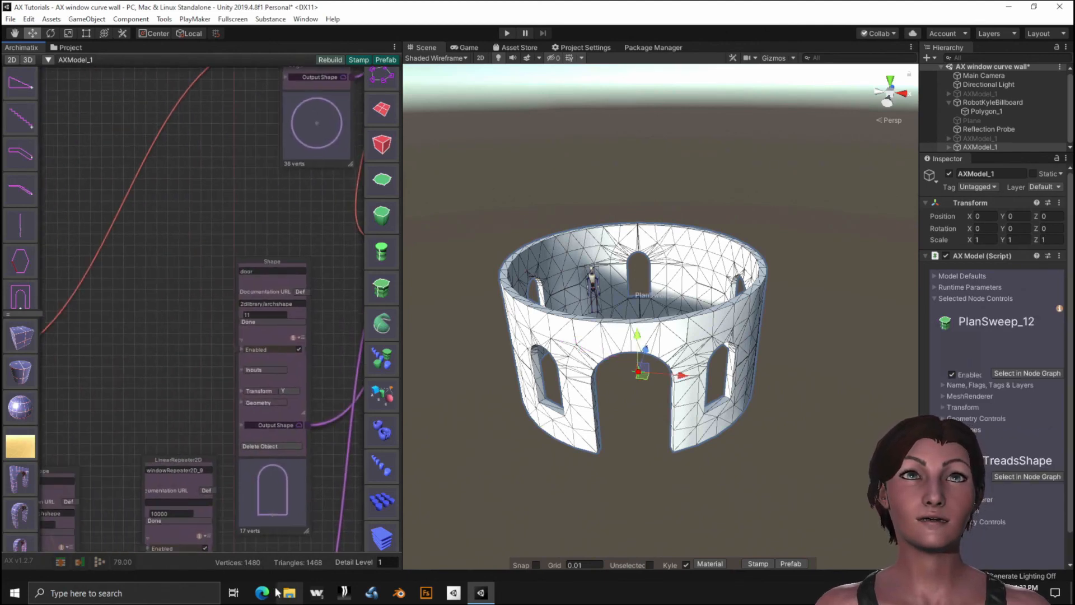
middle_drag(293, 209, 38, 425)
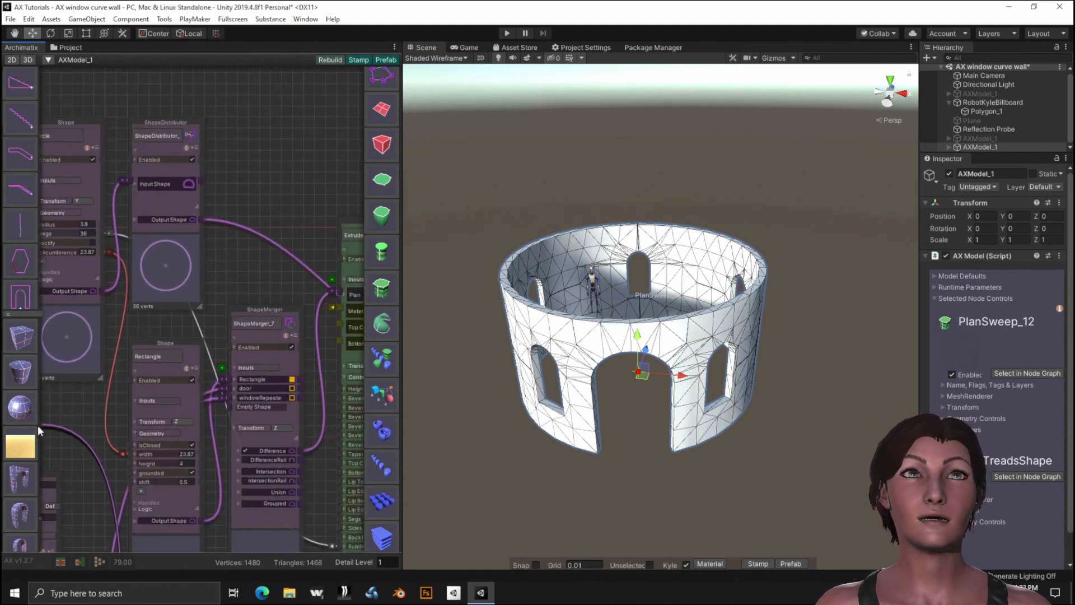
click(199, 217)
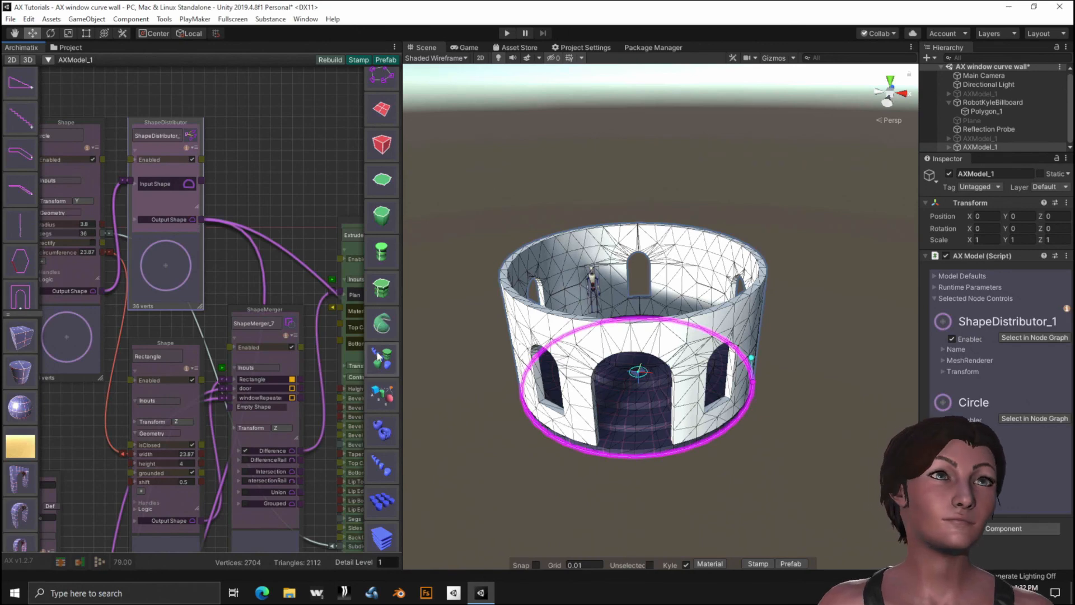
Shift the StairTreadsShape outward from the wall by setting its Trans_X to 2.64.
scroll(622, 408, down, 2)
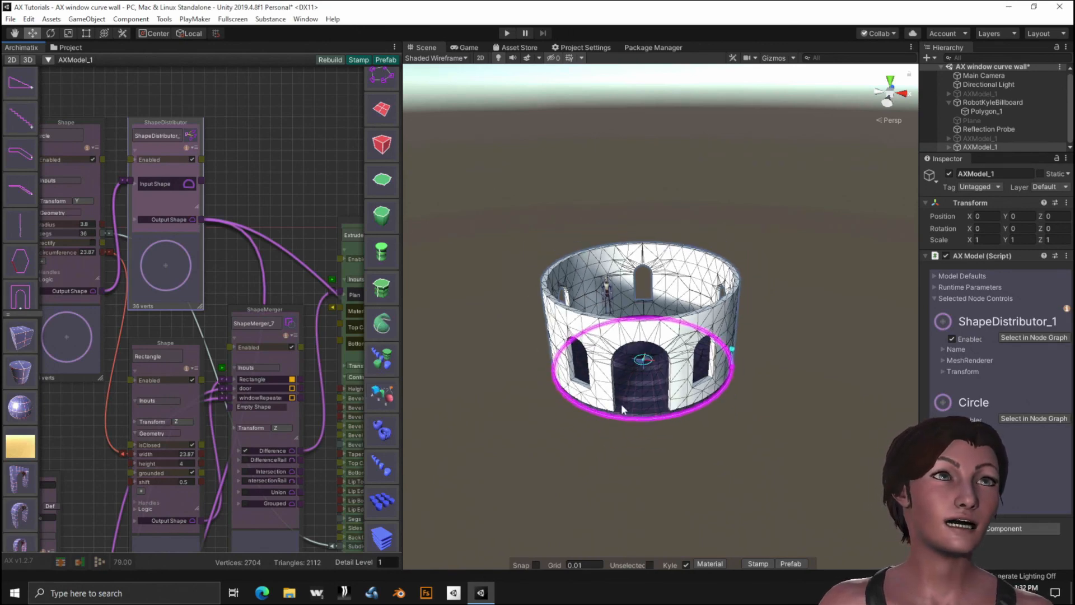
scroll(59, 417, down, 2)
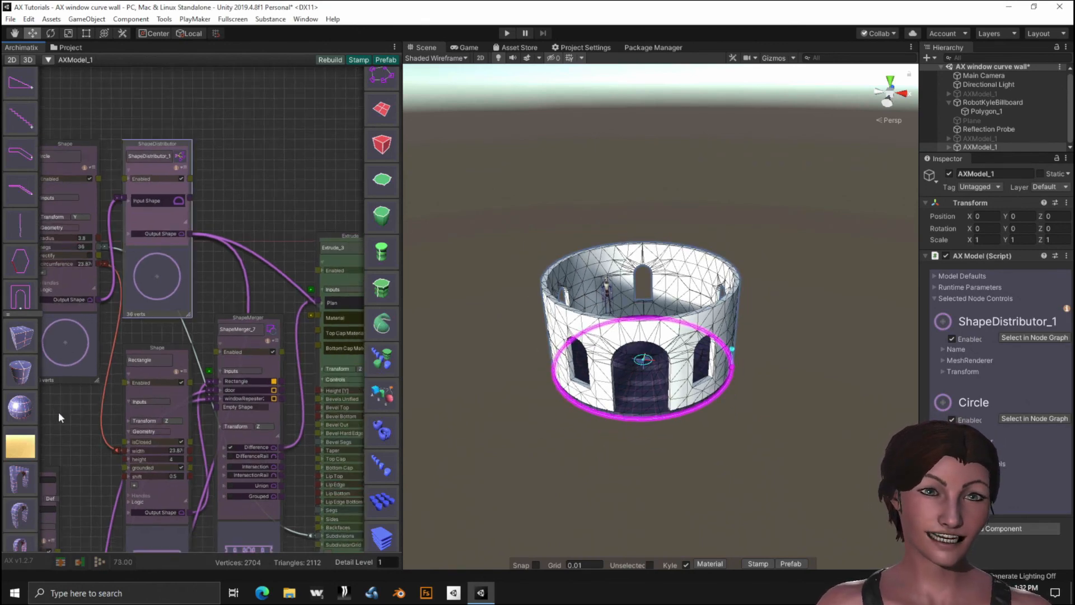
middle_drag(76, 417, 65, 75)
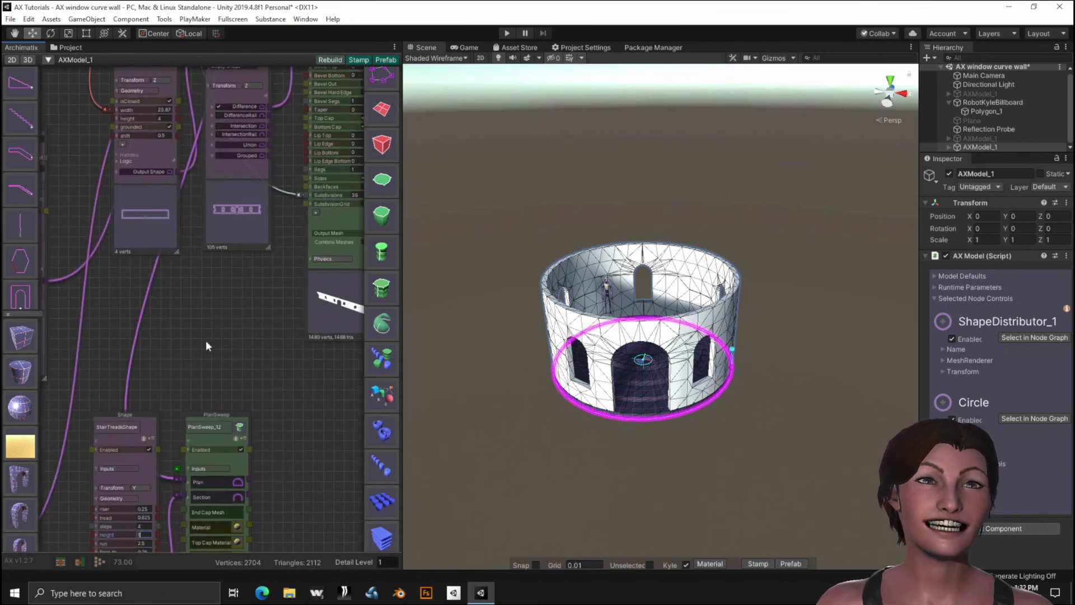
middle_drag(341, 476, 348, 240)
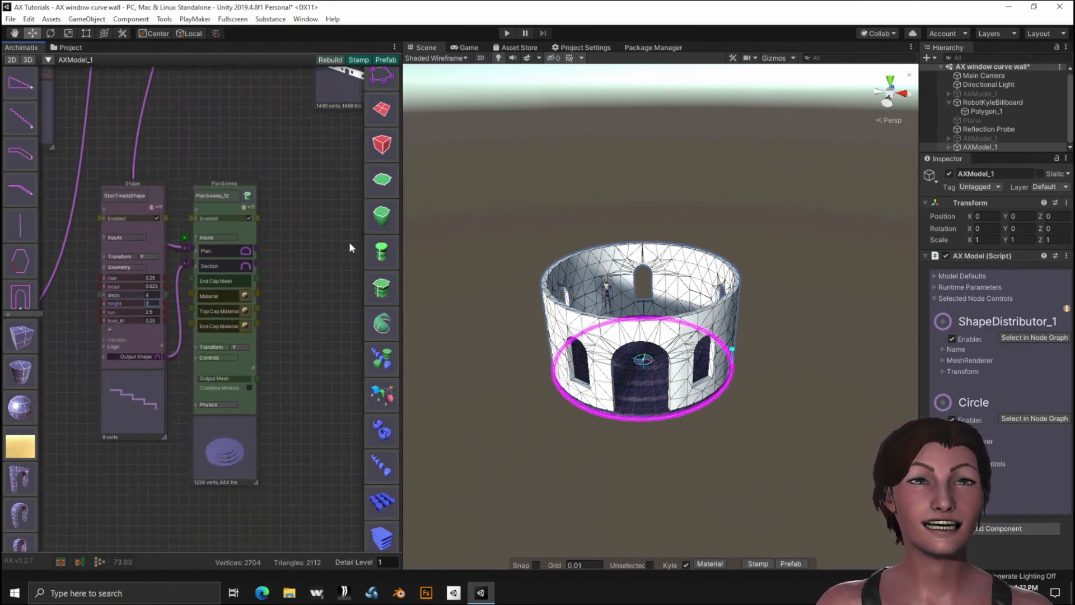
scroll(130, 405, up, 5)
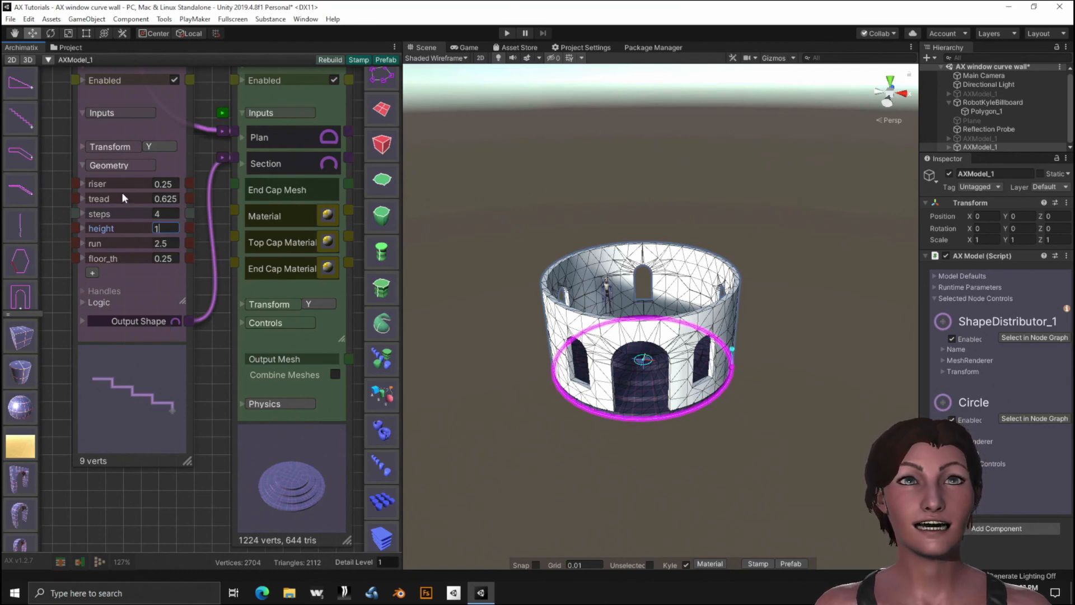
click(107, 147)
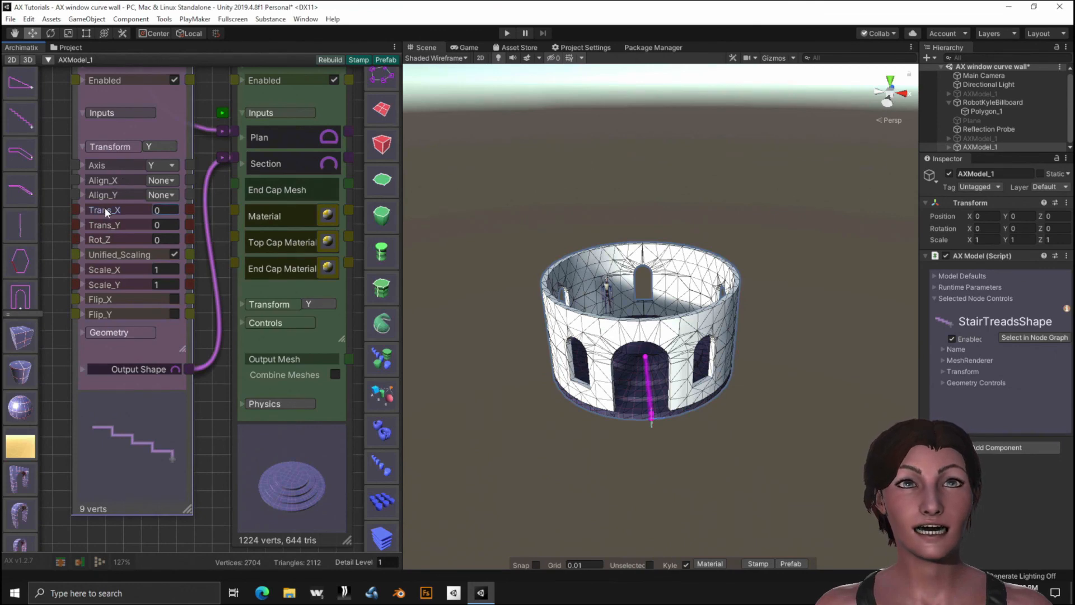
drag(111, 212, 132, 214)
drag(134, 209, 139, 209)
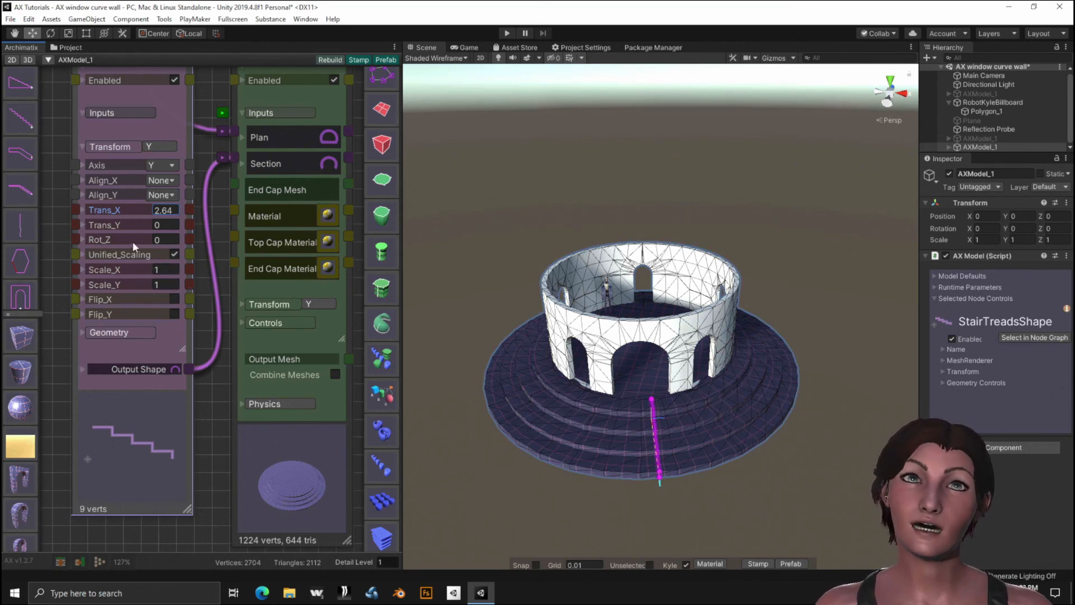
Shorten the StairTreadsShape's run to 1.3 and set its Trans_X to 1.42.
click(116, 335)
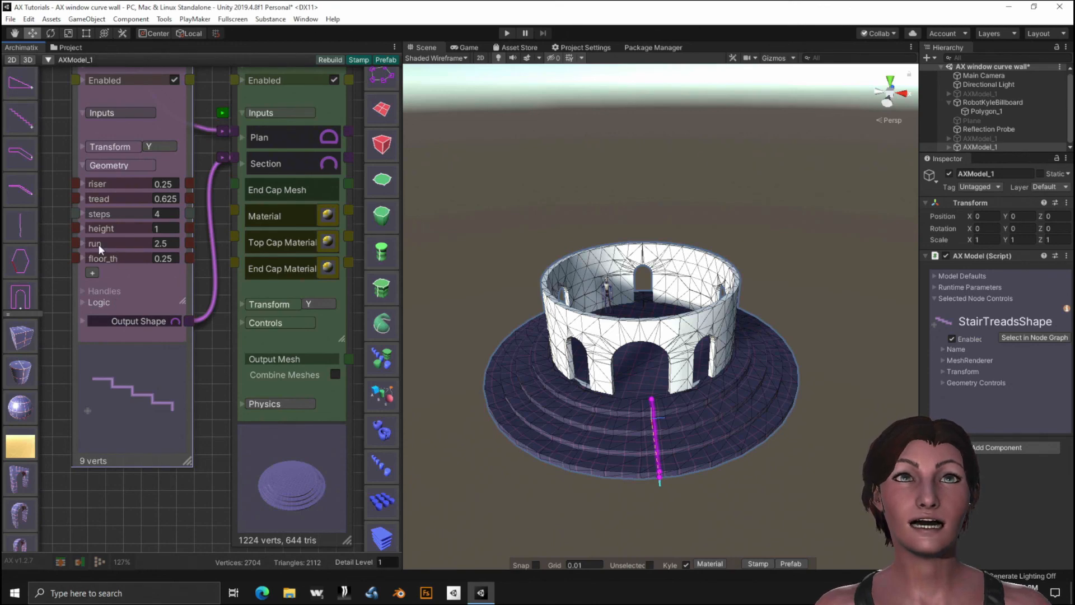
drag(98, 244, 67, 253)
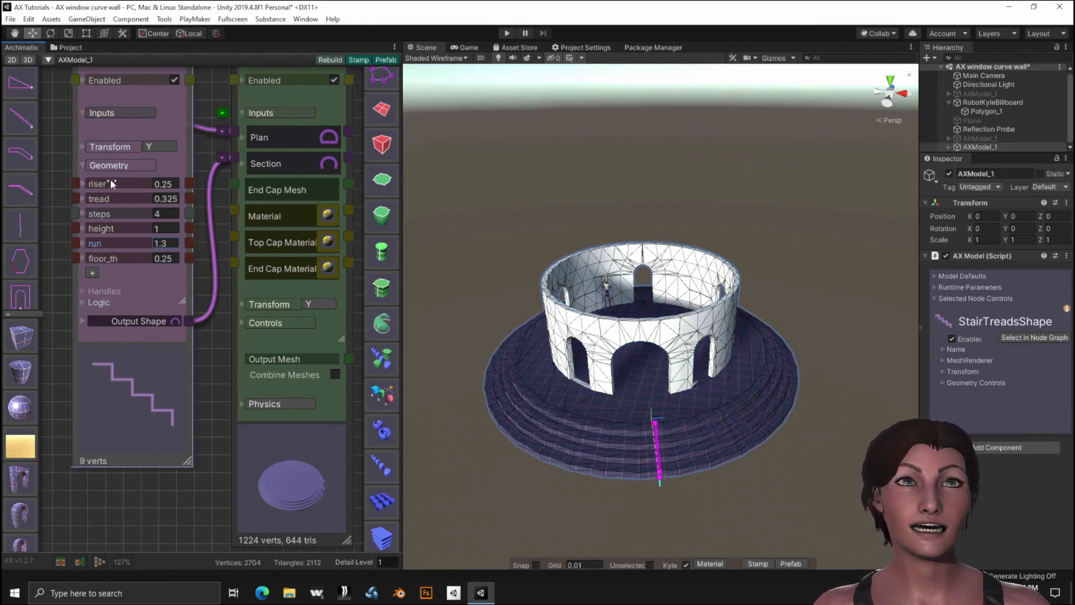
click(116, 146)
click(101, 213)
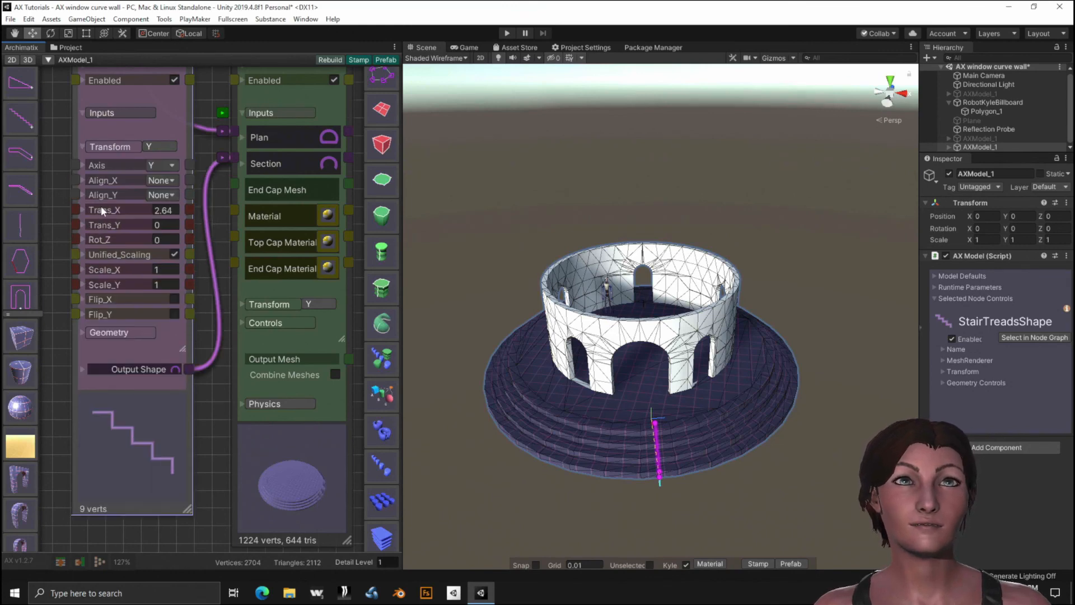
text(2.5)
drag(101, 215, 88, 215)
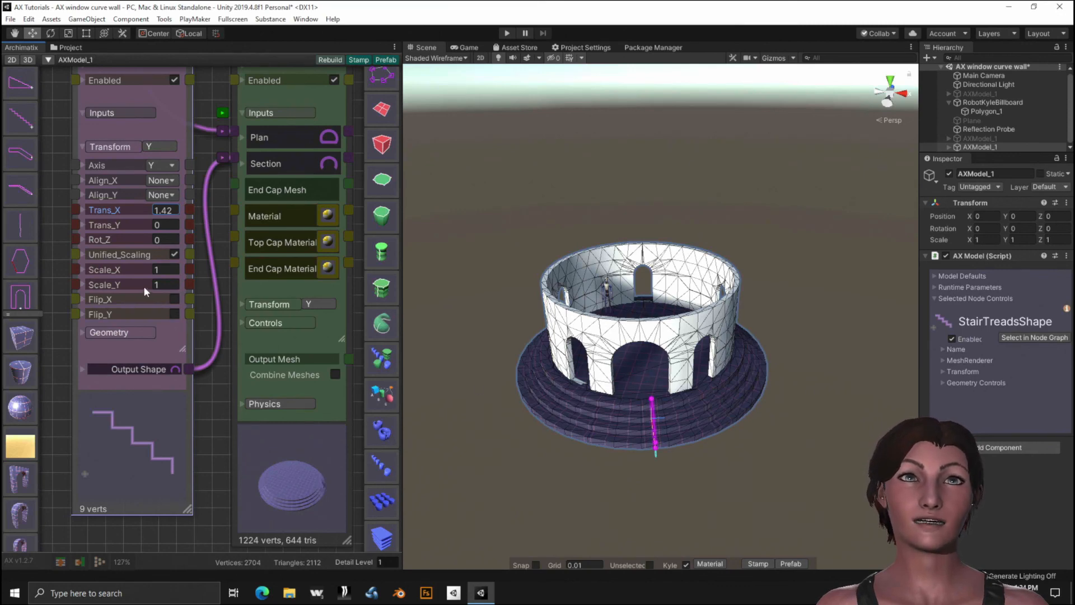
Collapse the StairTreadsShape's Transform parameters and expand its Geometry parameters.
click(113, 147)
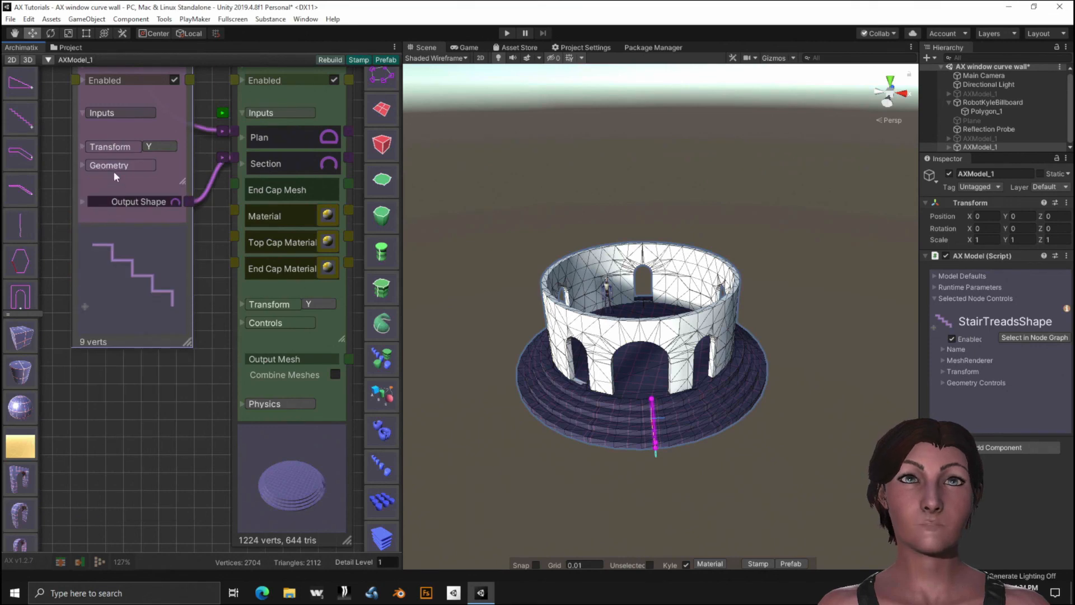
click(112, 165)
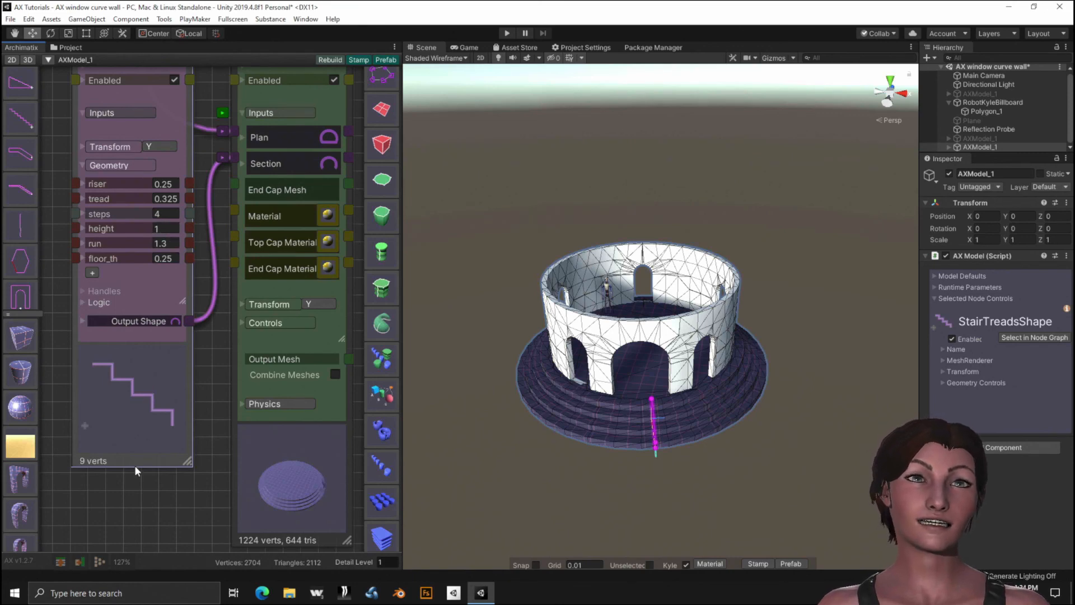
scroll(137, 459, down, 2)
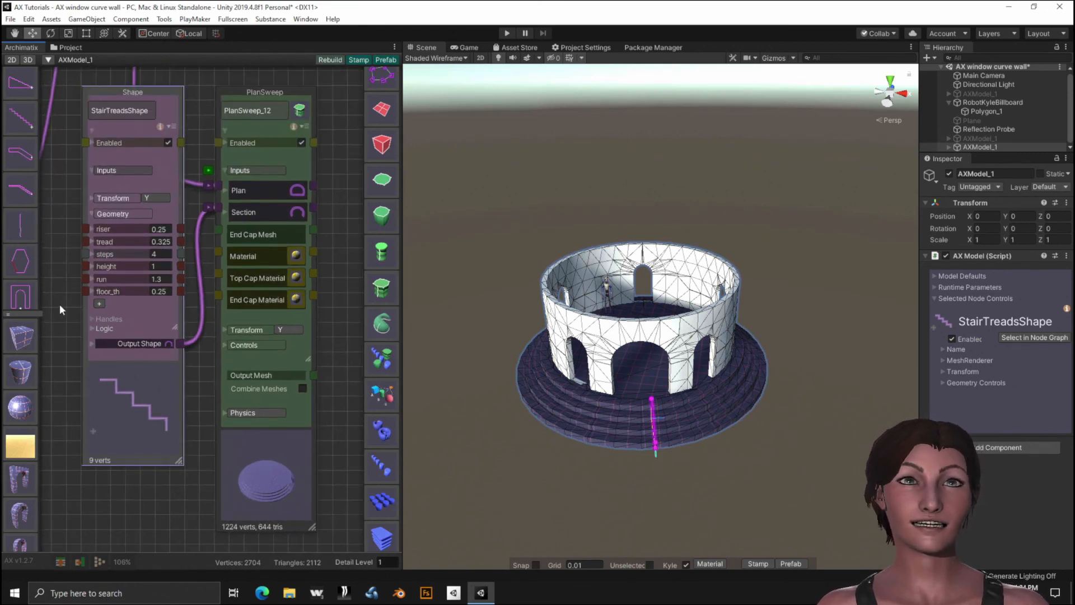
Raise the wall's merged profile by setting the ShapeMerger's Trans_Y to 1, and deselect the model.
middle_drag(69, 307, 133, 444)
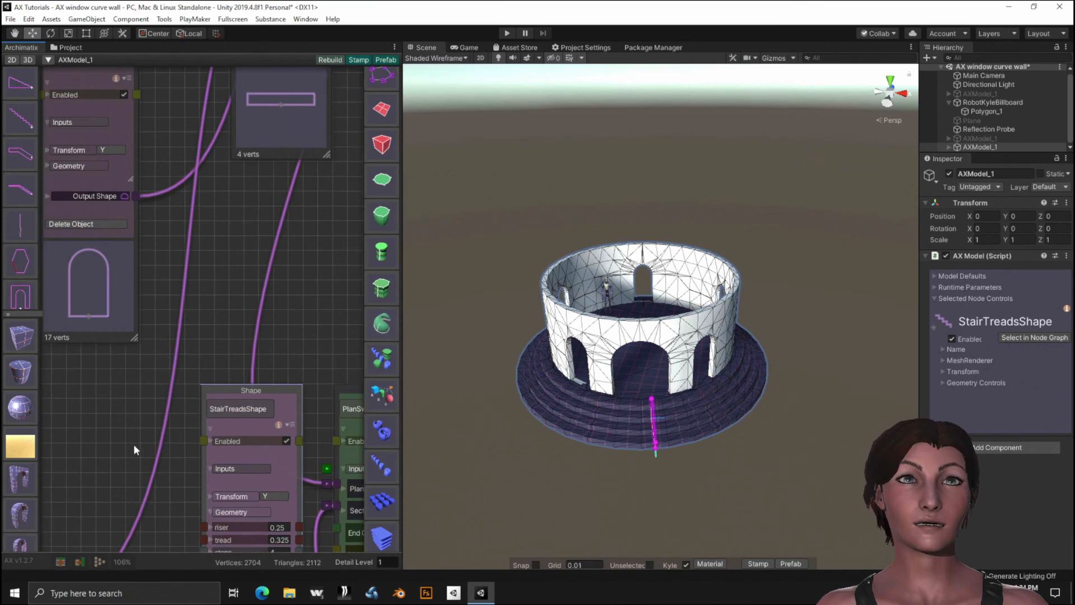
scroll(133, 445, down, 4)
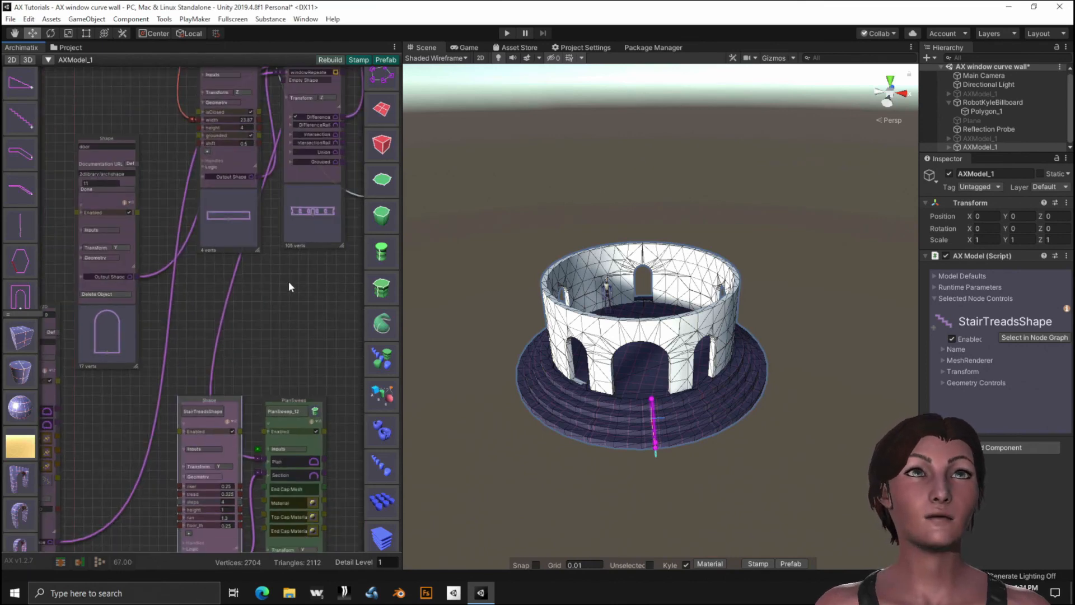
middle_drag(288, 281, 25, 455)
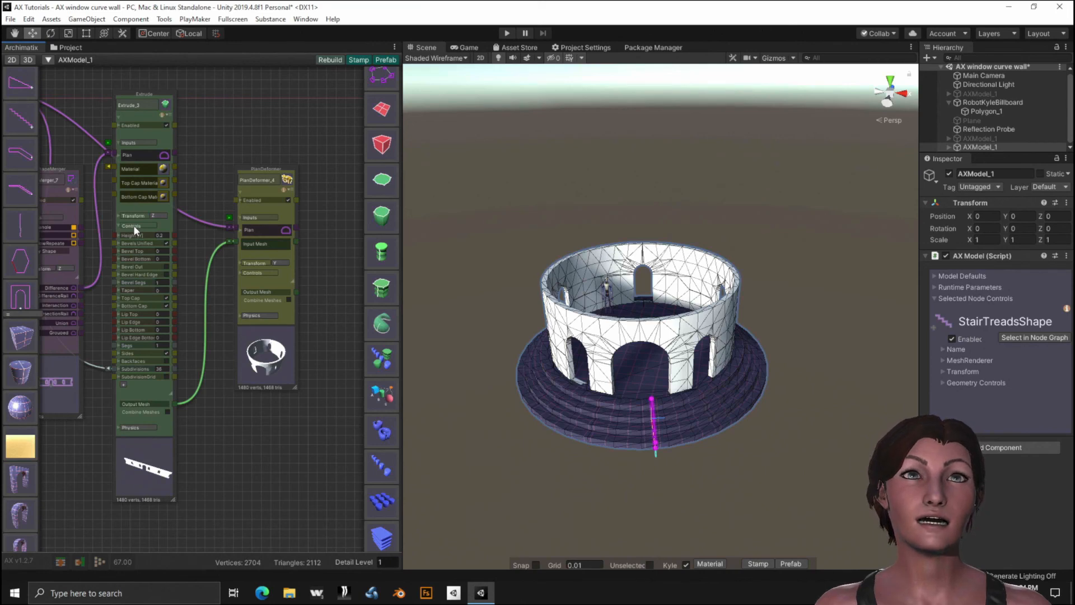
middle_drag(96, 255, 152, 247)
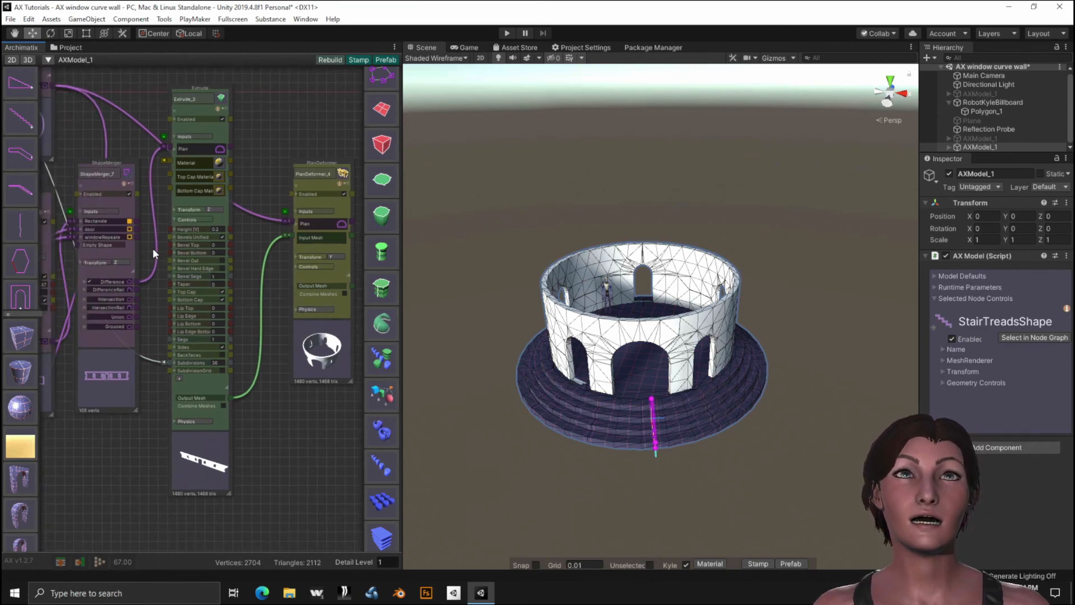
click(95, 260)
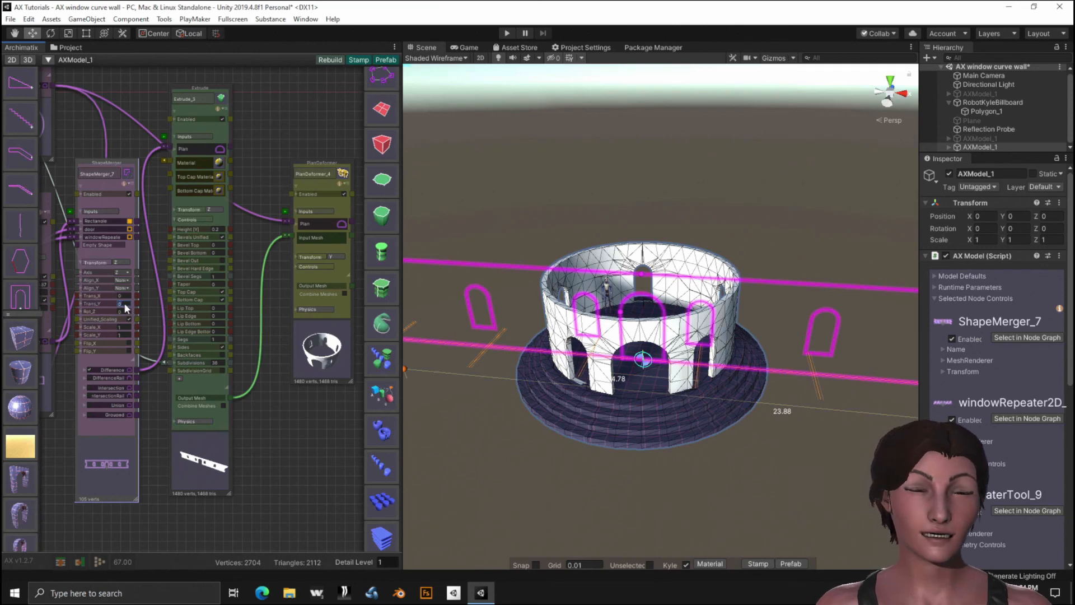
text(1)
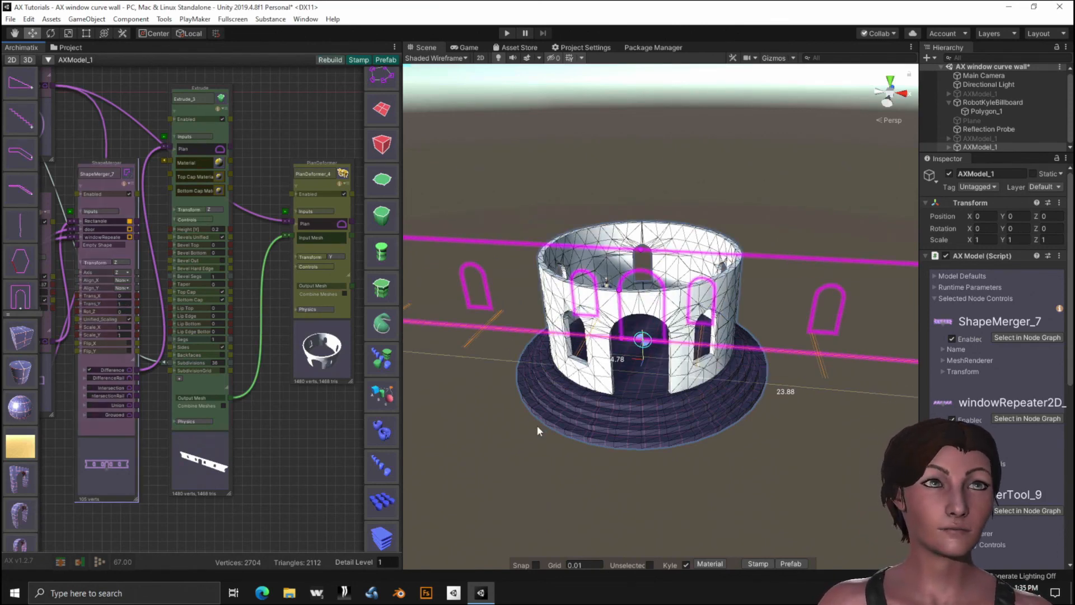
click(533, 462)
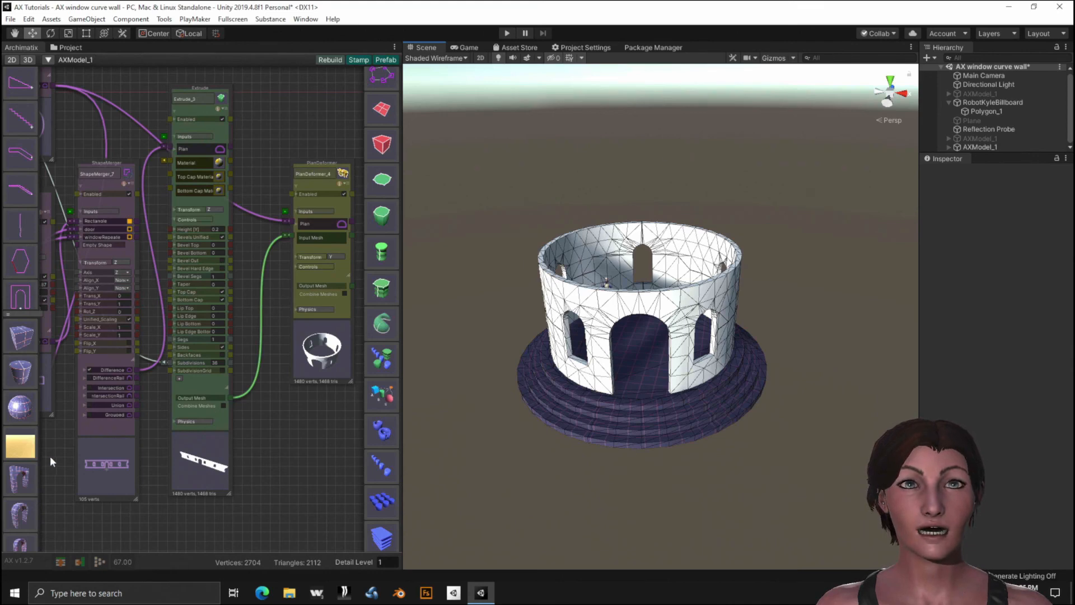
Add a CymaRectaMolding shape, place its node below the stair nodes, and feed it as Section into a new PlanSweep.
middle_drag(52, 451, 291, 216)
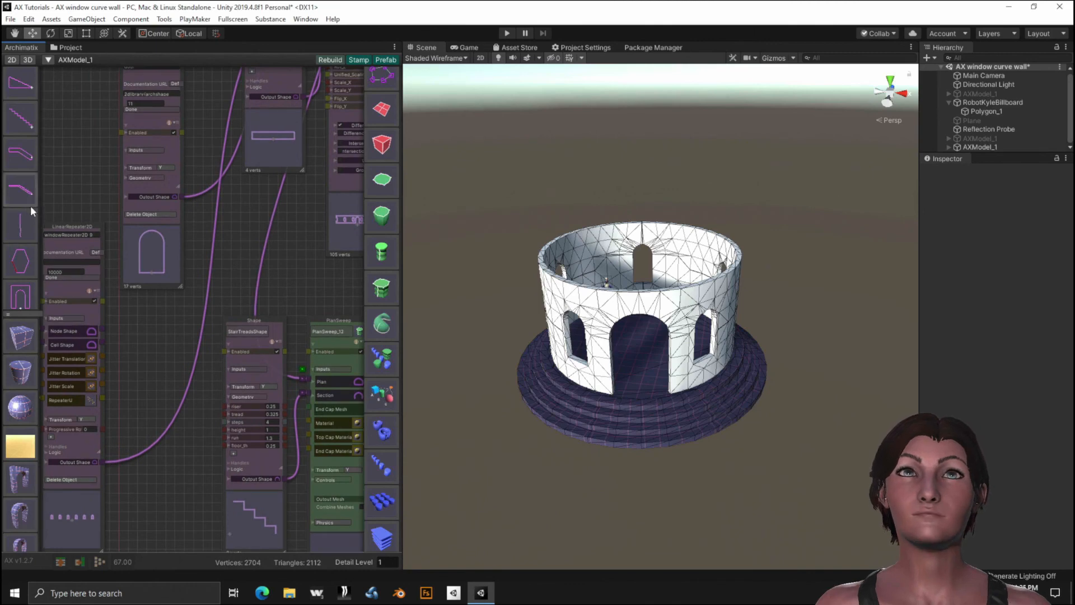
scroll(16, 217, up, 2)
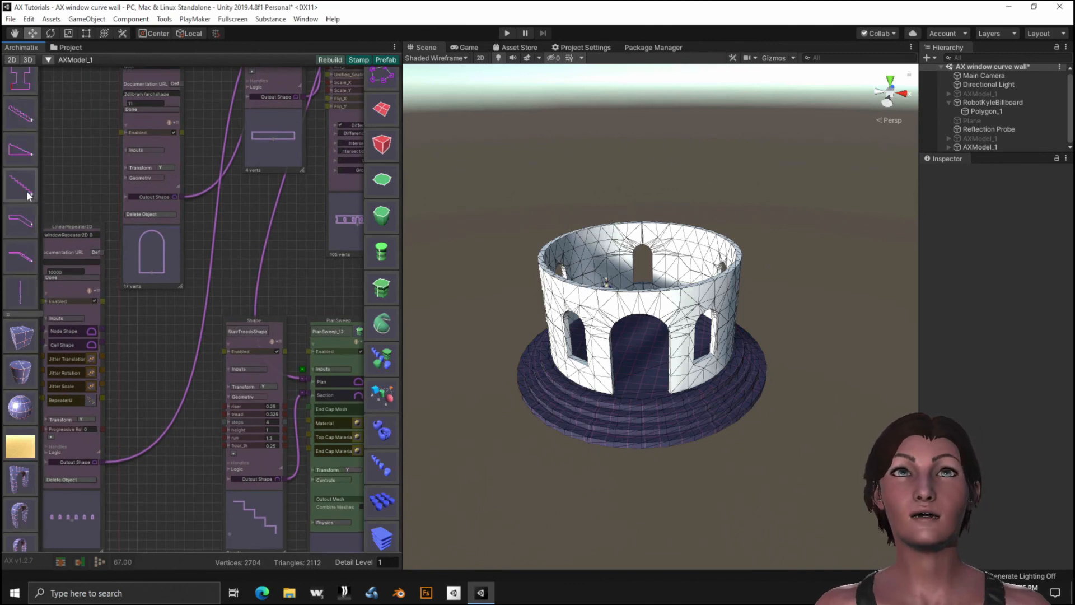
scroll(26, 191, up, 5)
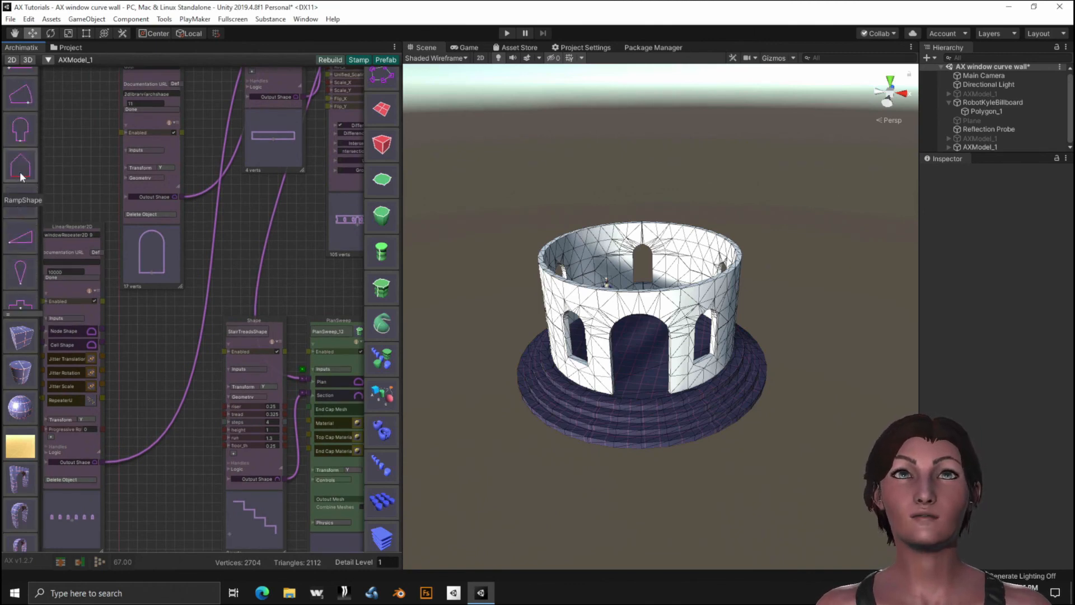
scroll(21, 177, up, 6)
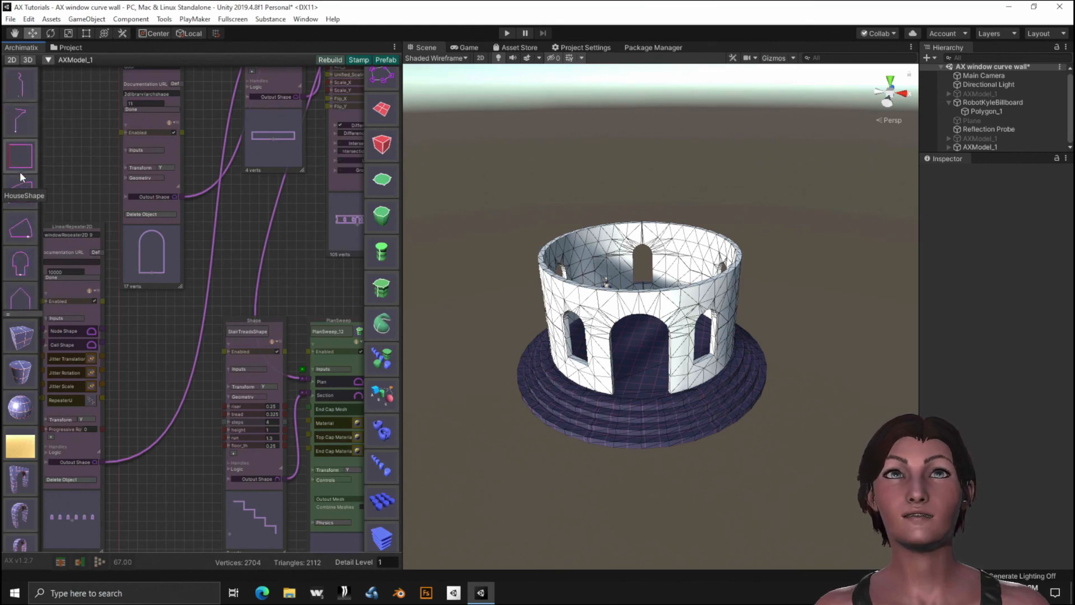
scroll(21, 177, up, 3)
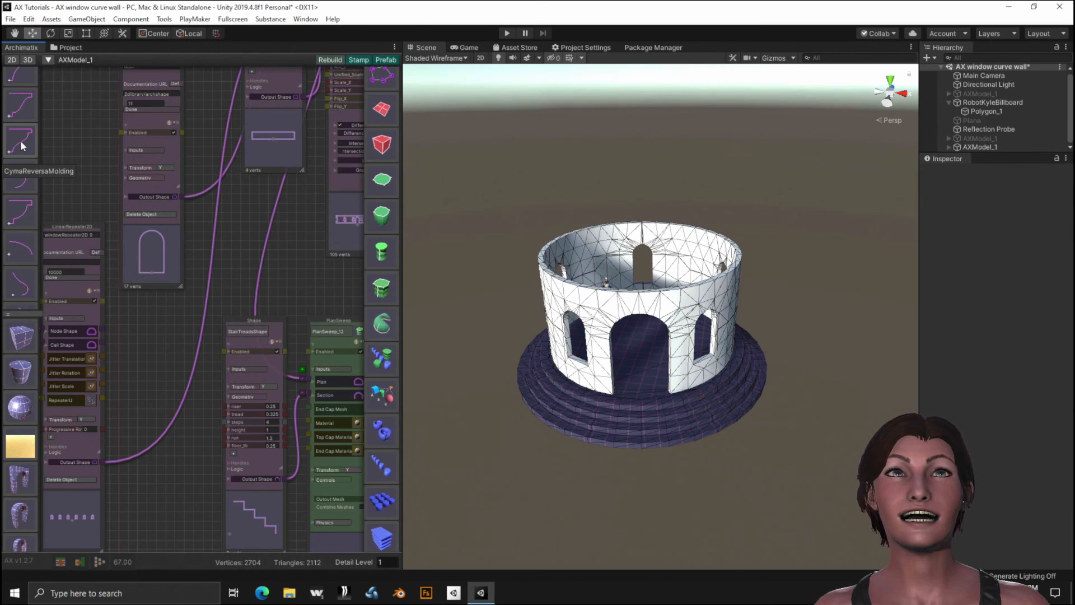
click(22, 111)
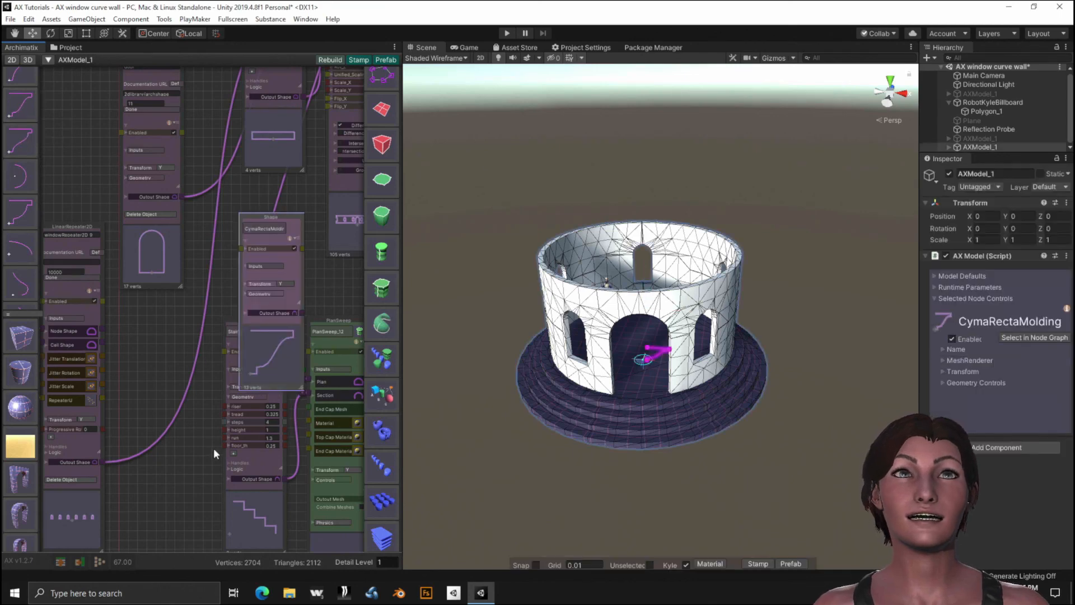
middle_drag(176, 456, 126, 241)
drag(215, 132, 133, 486)
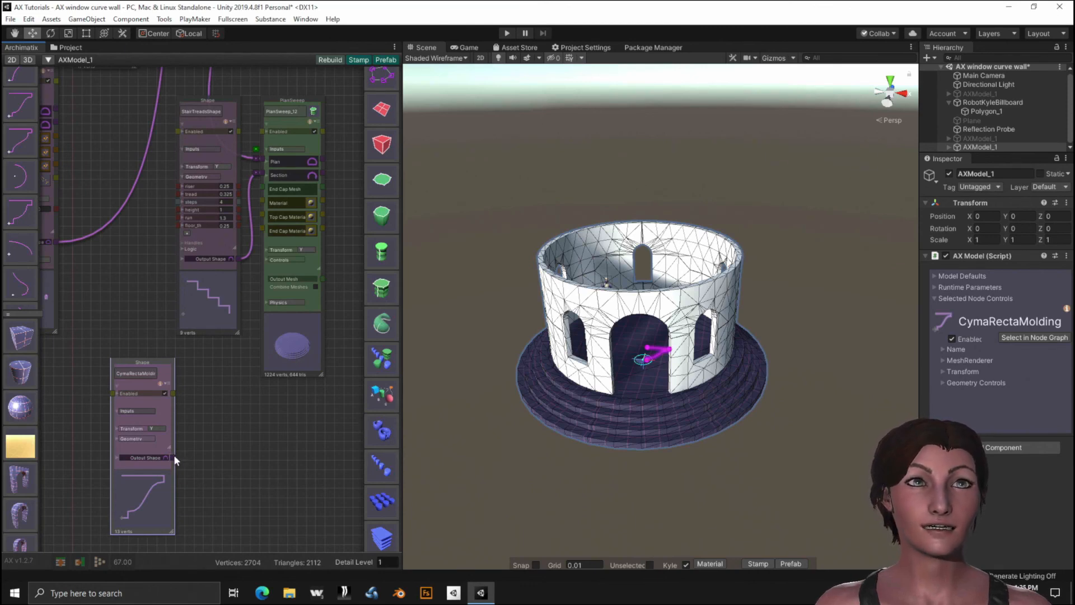
drag(174, 454, 381, 366)
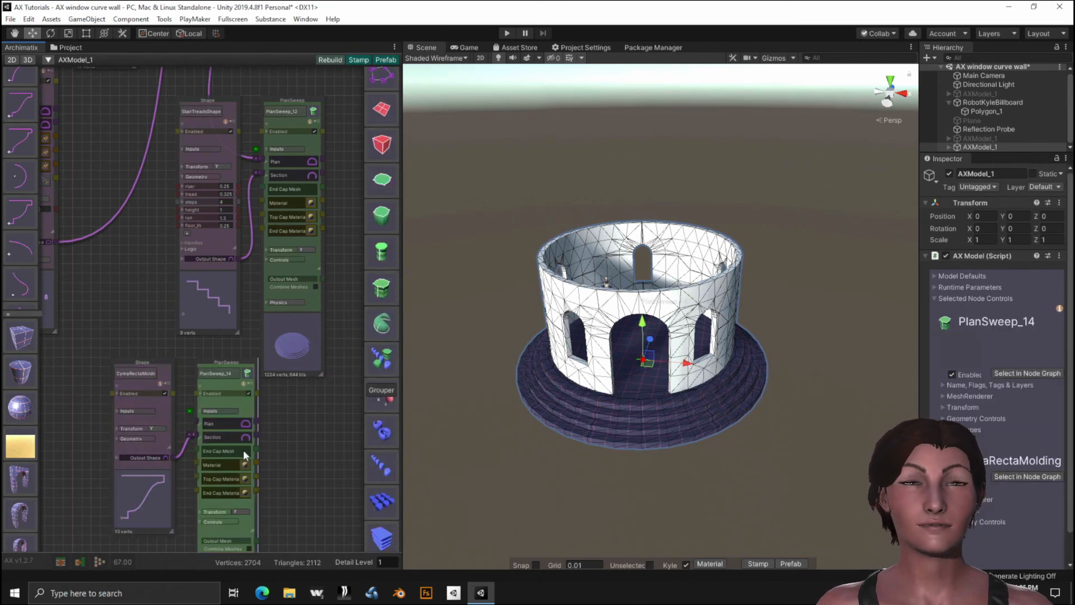
Connect the ShapeDistributor's circle output to the Plan input of the molding's PlanSweep.
click(198, 421)
middle_drag(115, 237, 136, 602)
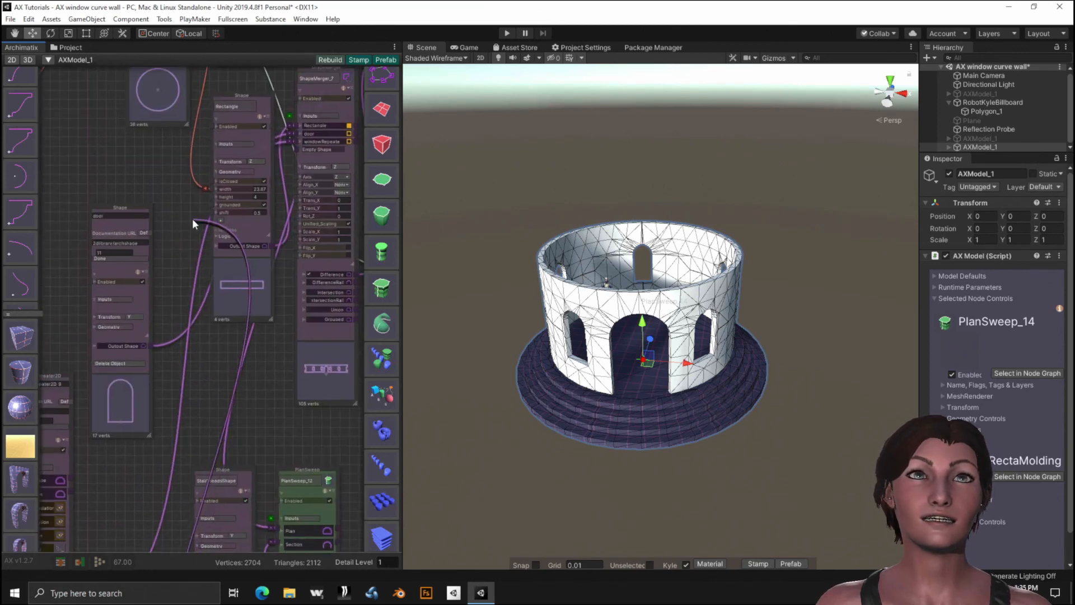
middle_drag(193, 224, 102, 505)
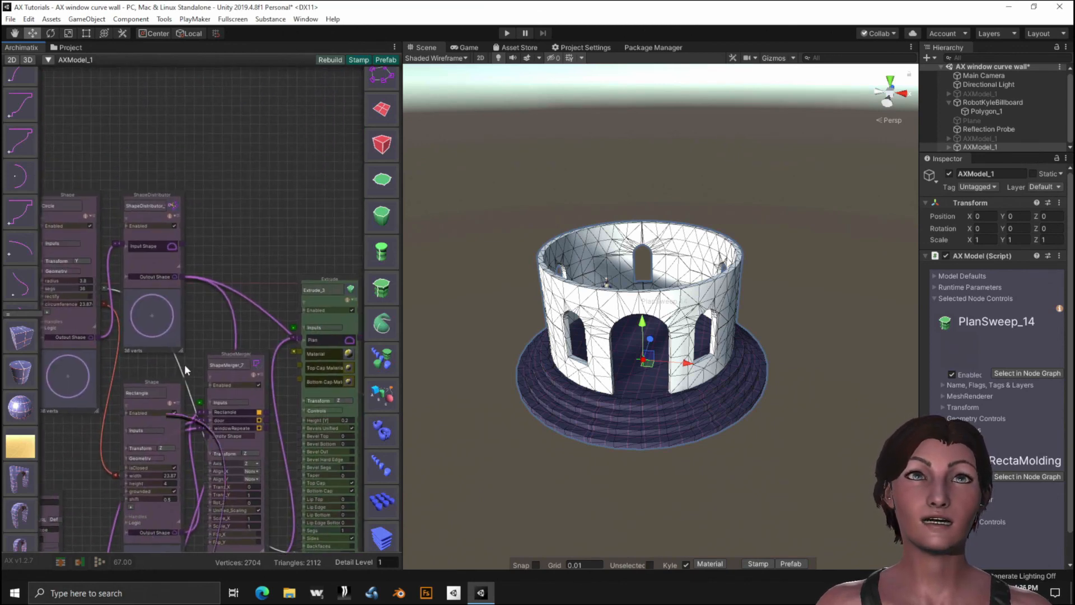
click(180, 273)
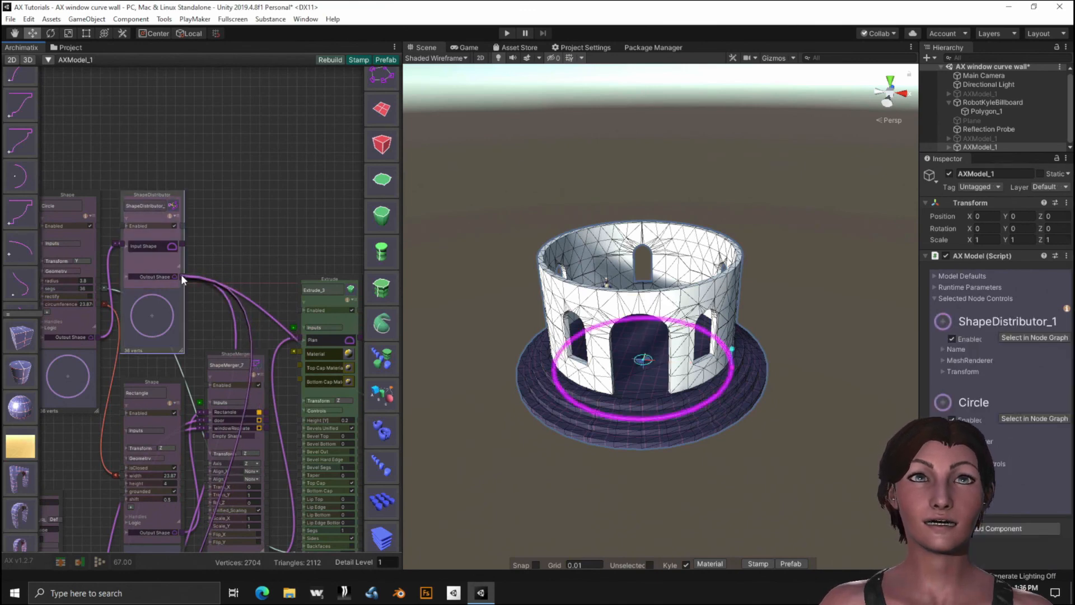
middle_drag(92, 484, 89, 208)
scroll(89, 208, up, 1)
middle_drag(189, 444, 188, 165)
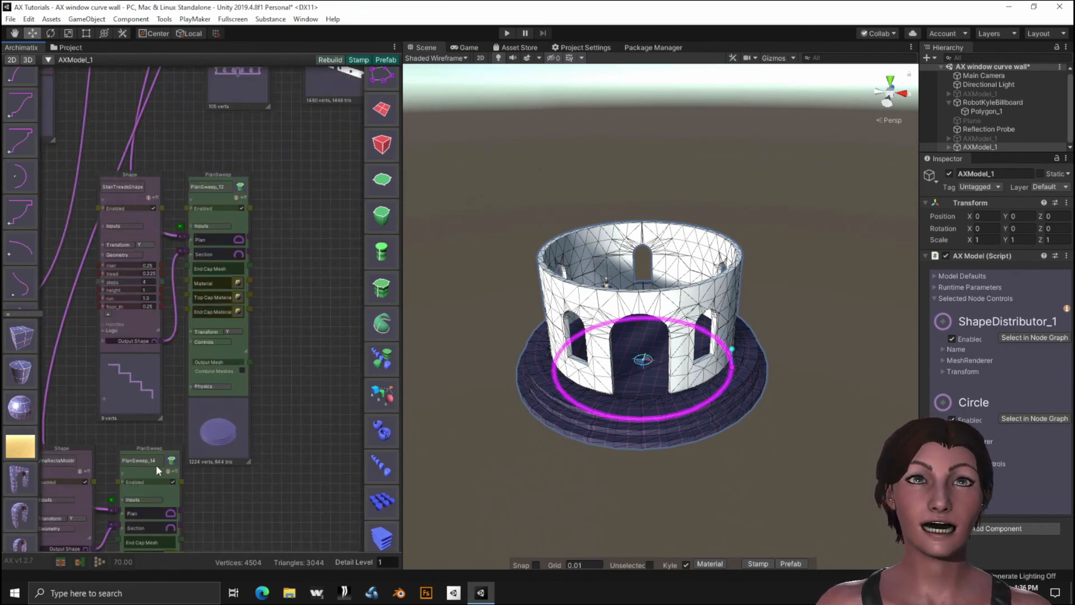
Expand the CymaRectaMolding's Transform parameters and link its Trans_Y to the wall Rectangle's height.
middle_drag(108, 446, 176, 302)
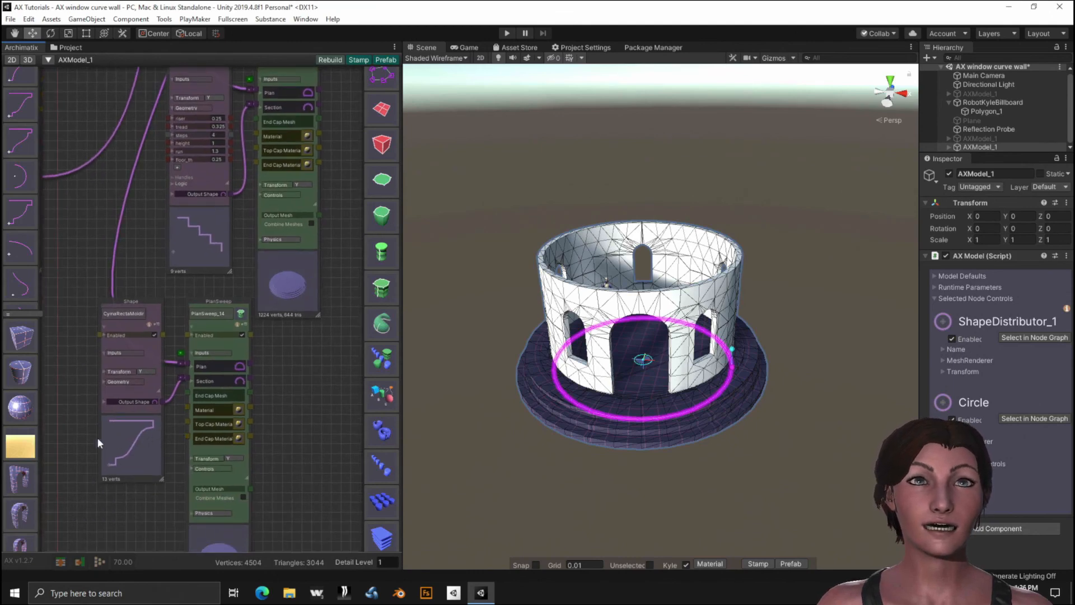
middle_drag(83, 435, 91, 359)
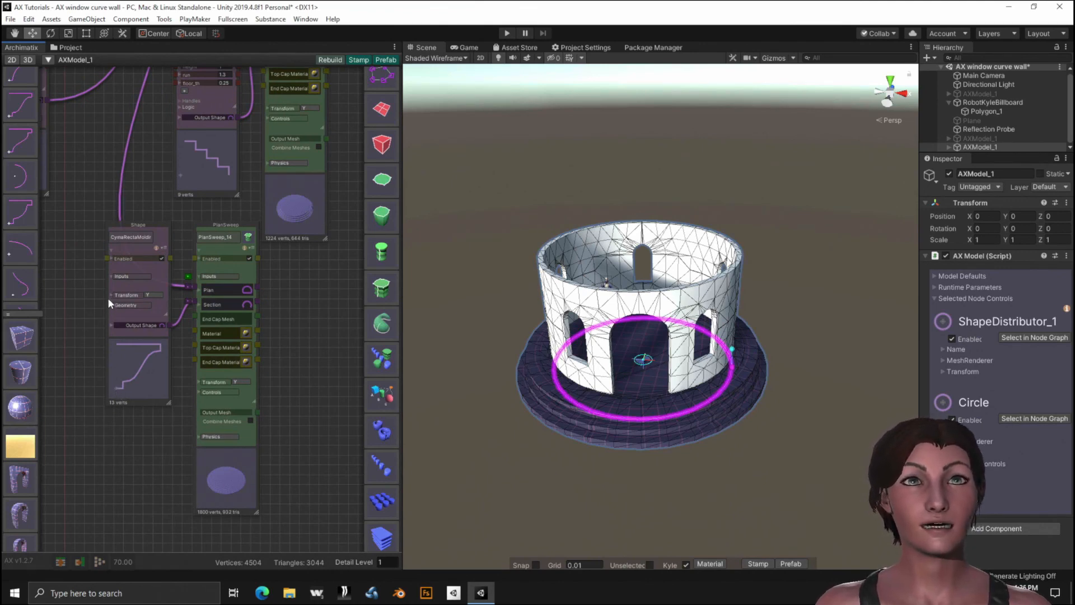
click(126, 295)
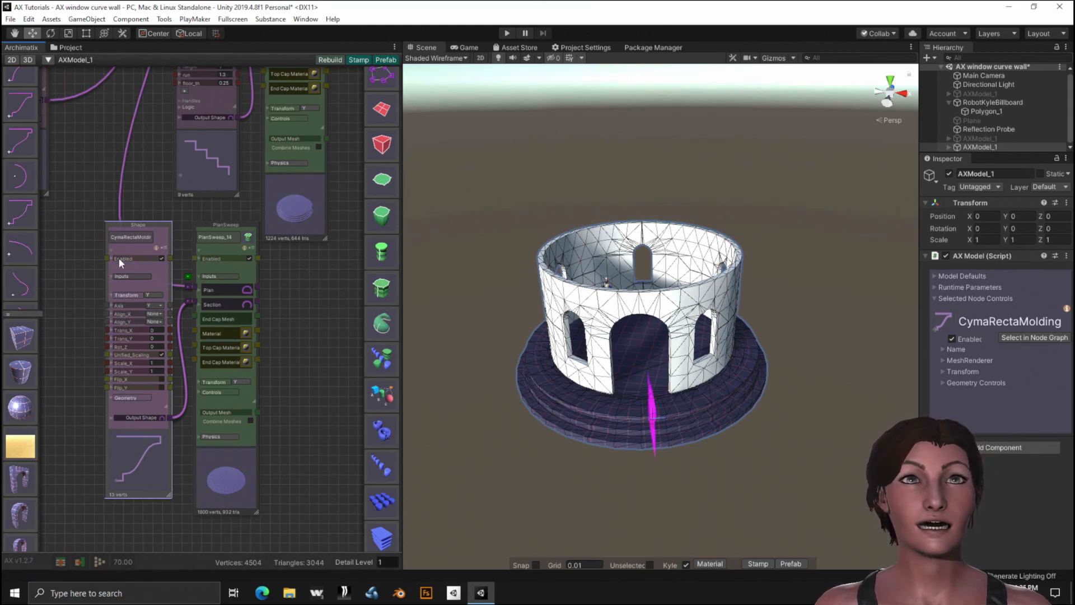
middle_drag(156, 126, 145, 595)
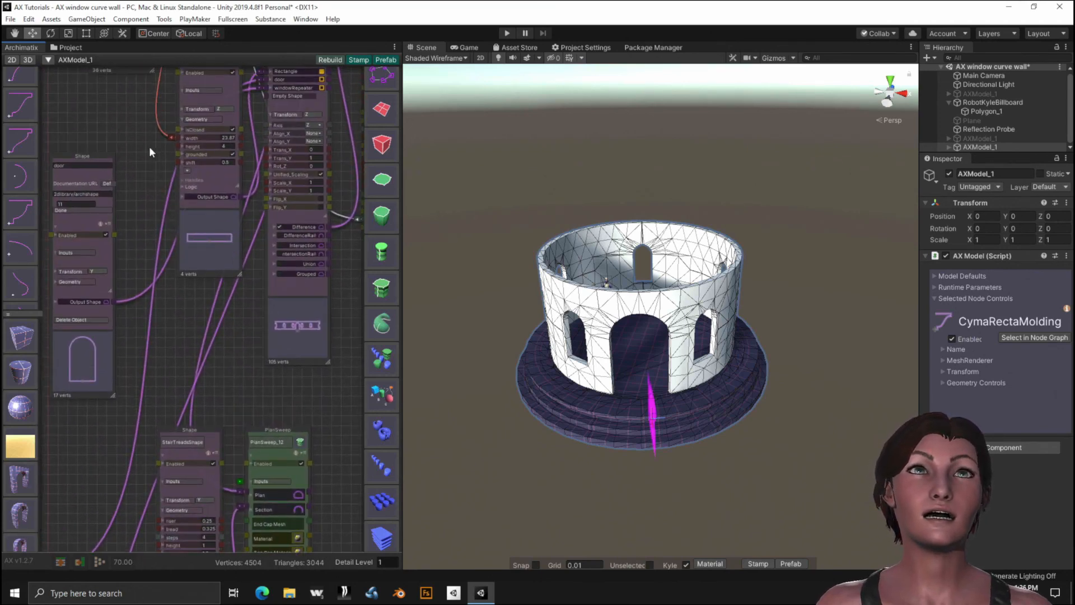
middle_drag(149, 146, 146, 215)
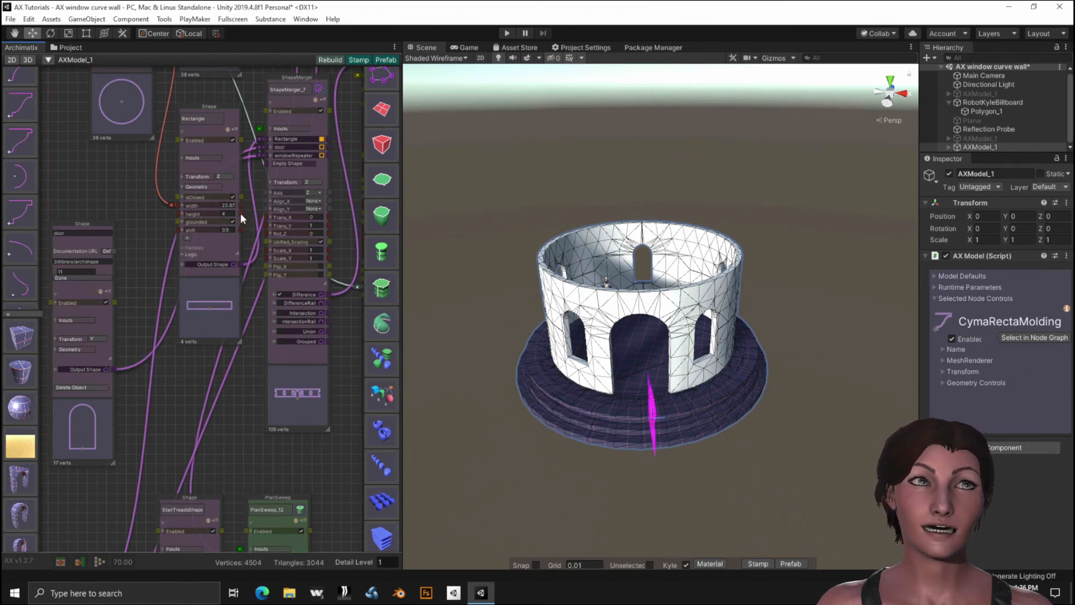
drag(240, 213, 78, 497)
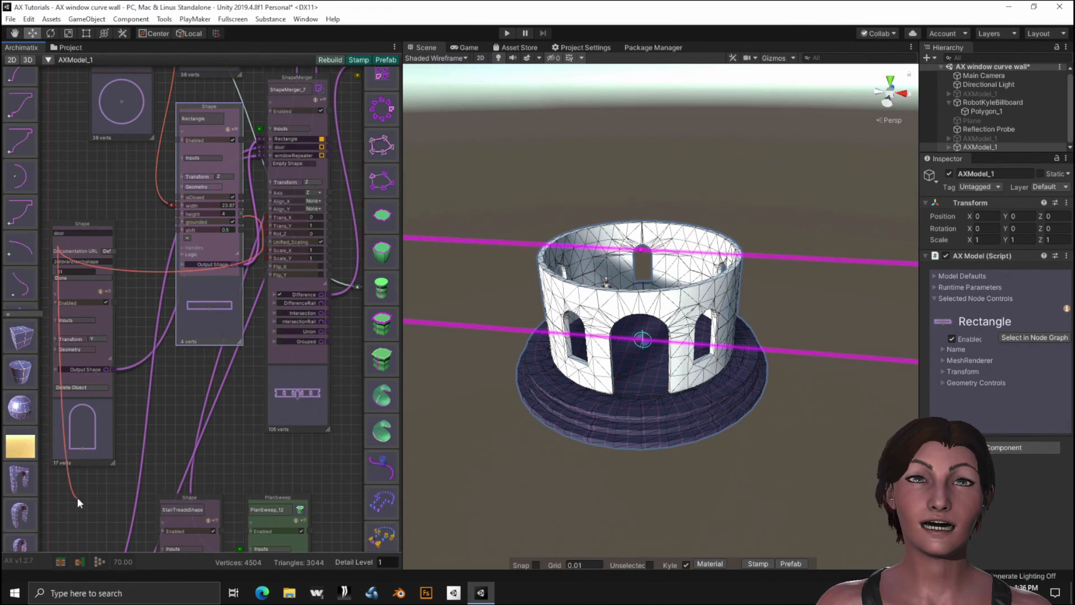
middle_drag(78, 498, 128, 91)
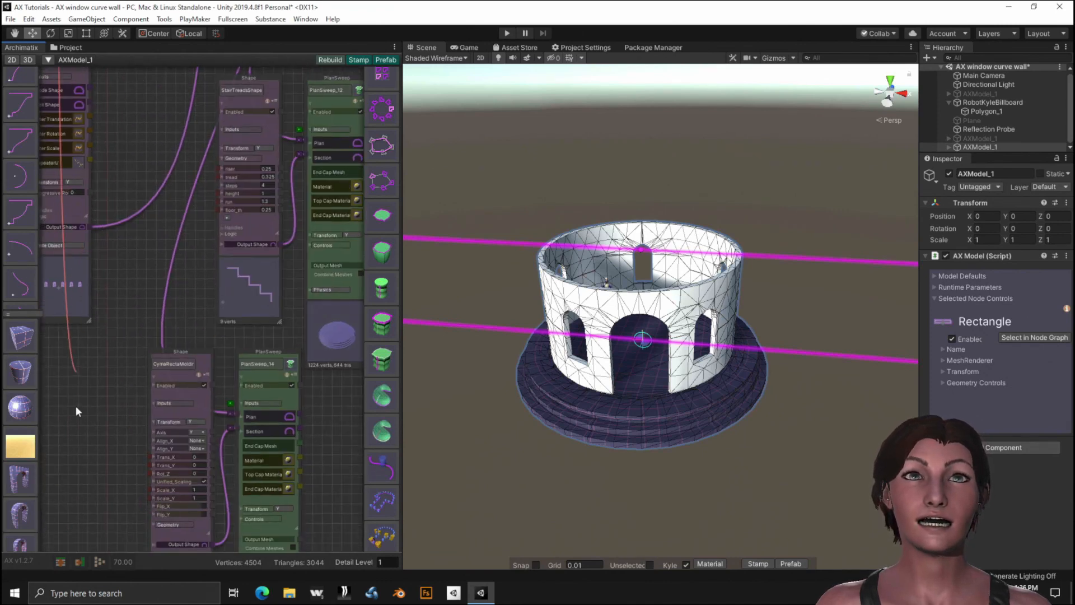
middle_drag(92, 437, 82, 271)
scroll(85, 247, up, 1)
drag(129, 302, 140, 298)
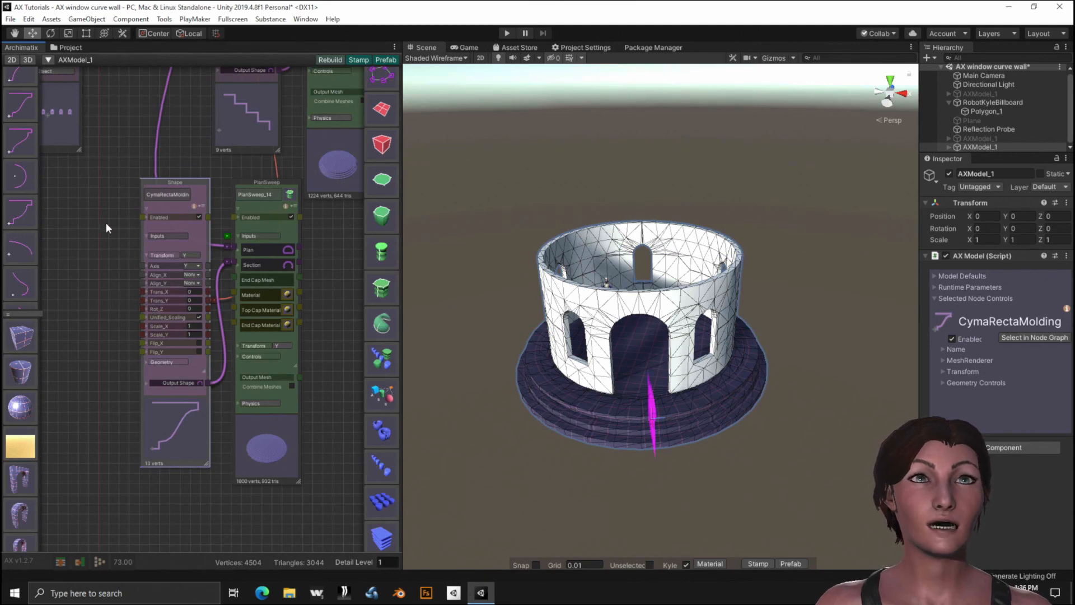
Increase the wall Rectangle's height to about 4.98 so the linked molding moves to the wall top.
middle_drag(109, 204, 75, 545)
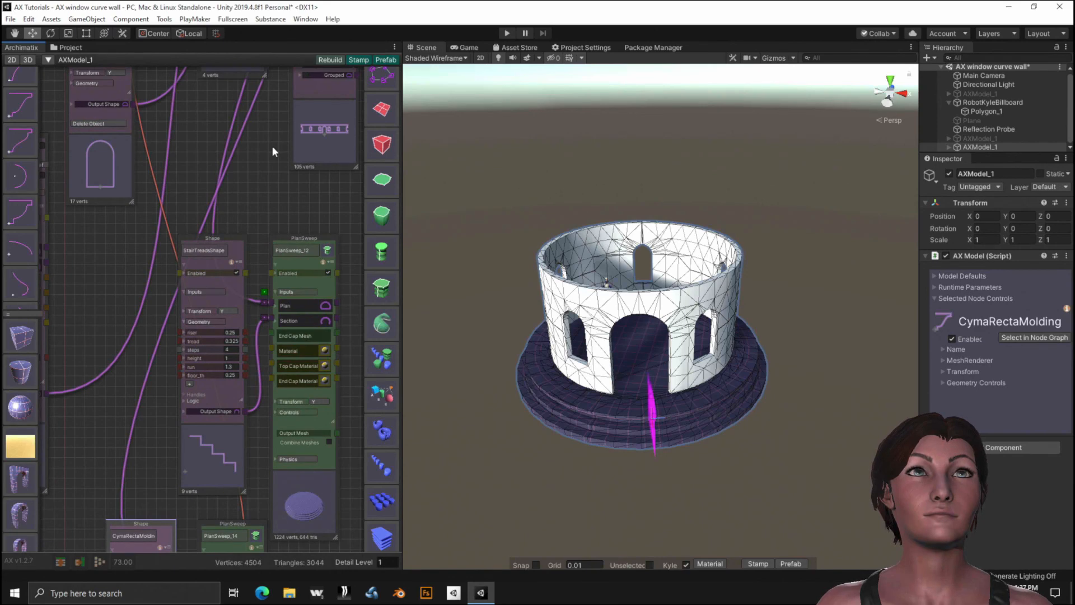
middle_drag(273, 146, 268, 411)
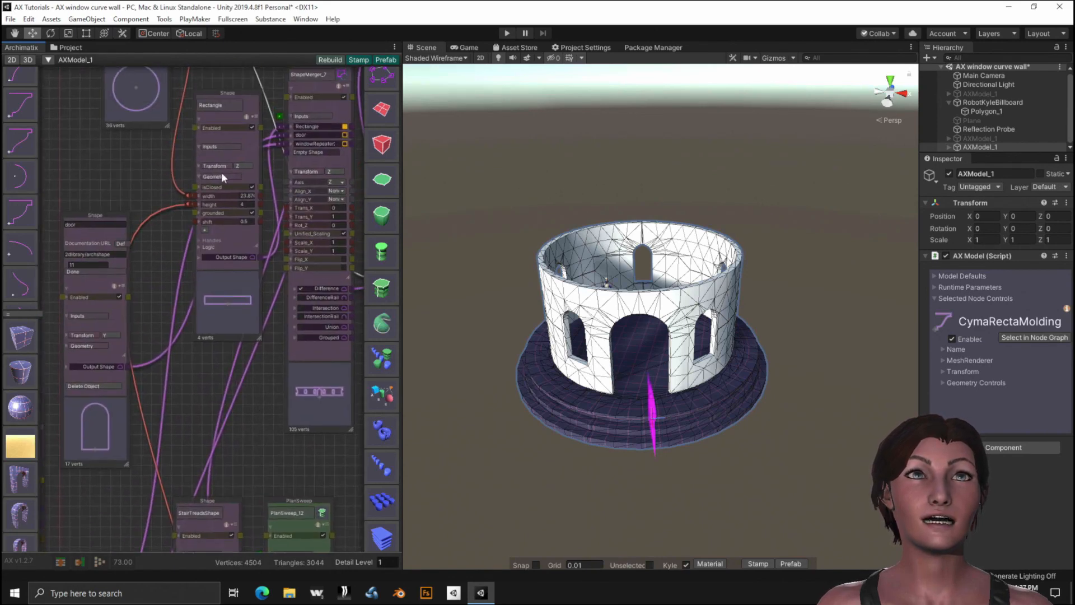
click(209, 203)
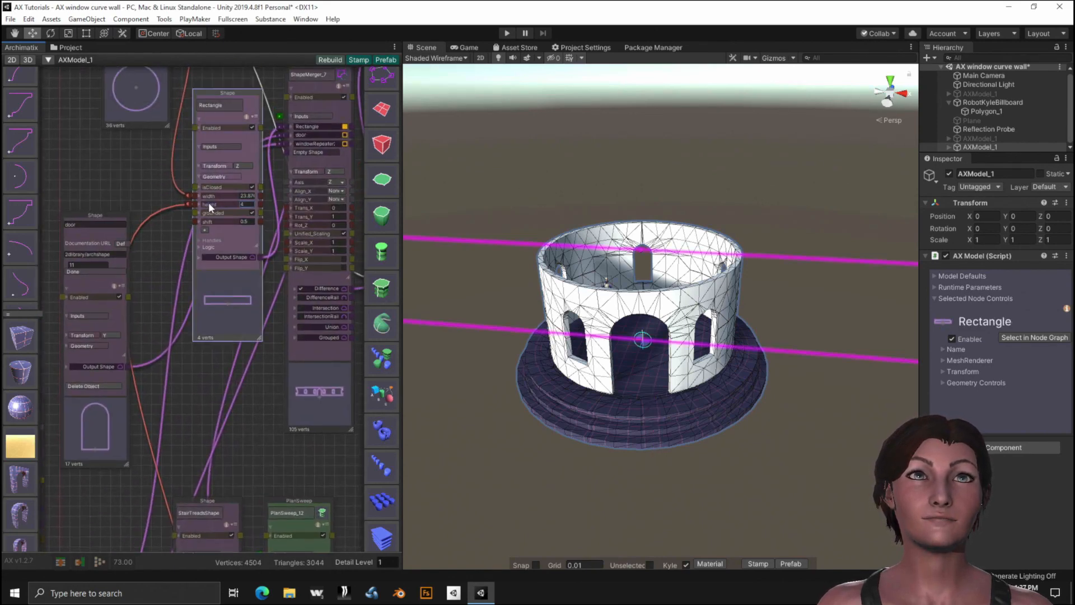
mouse_move(206, 203)
mouse_down()
mouse_move(228, 205)
mouse_move(217, 207)
mouse_up()
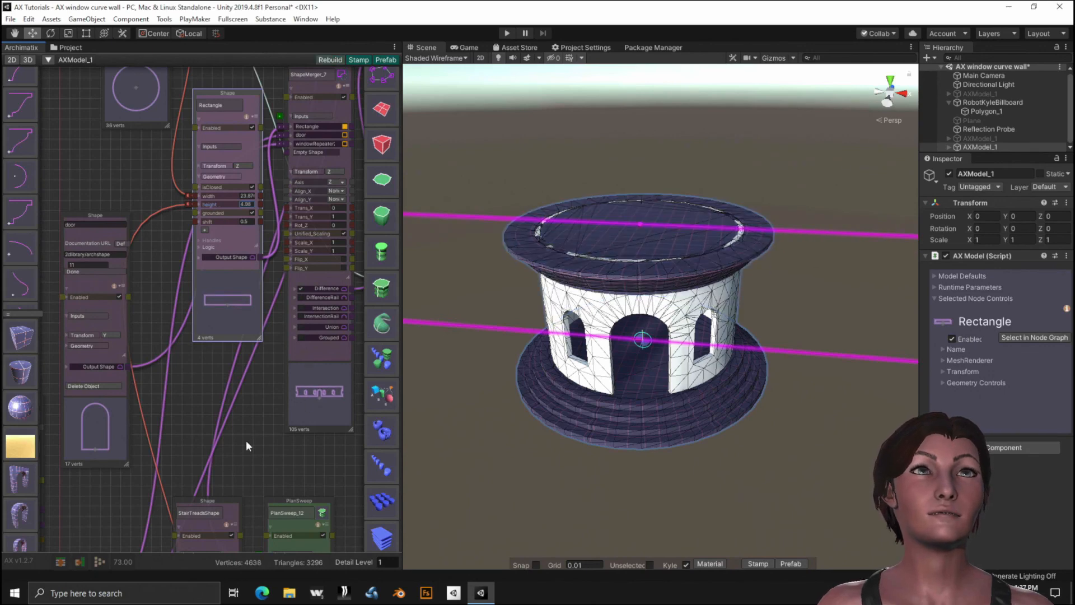
Expand the molding PlanSweep's Controls and turn off its Top Cap and Bottom Cap.
middle_drag(253, 441, 241, 55)
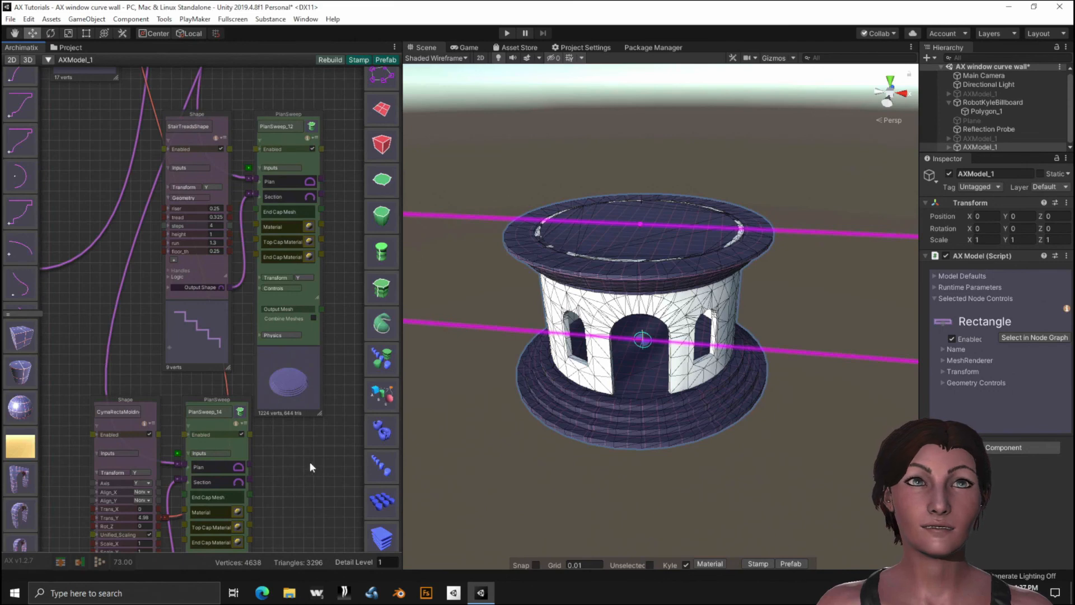
middle_drag(311, 463, 293, 268)
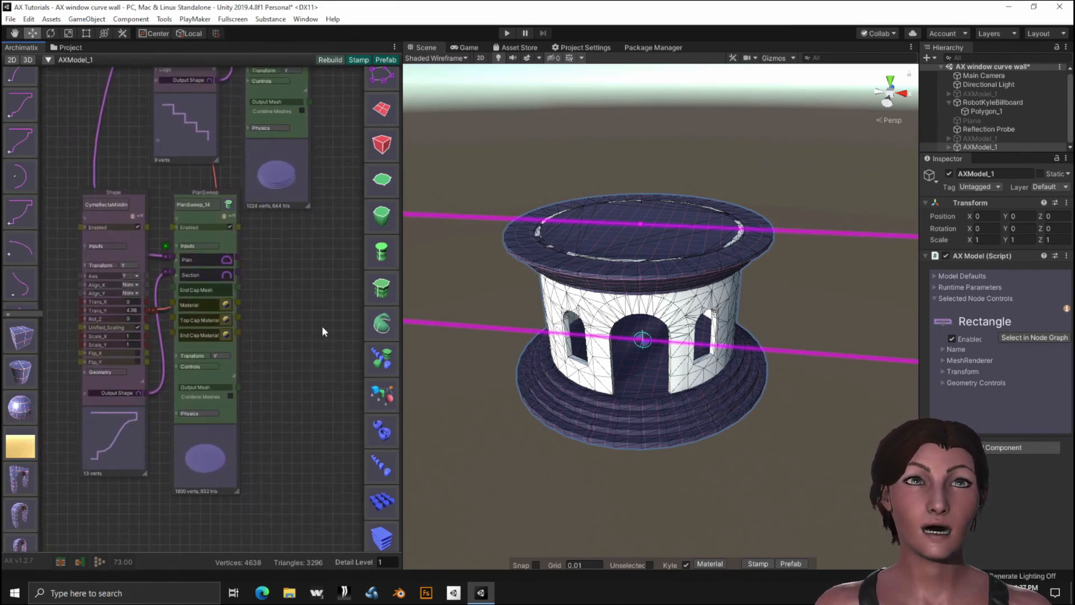
click(196, 365)
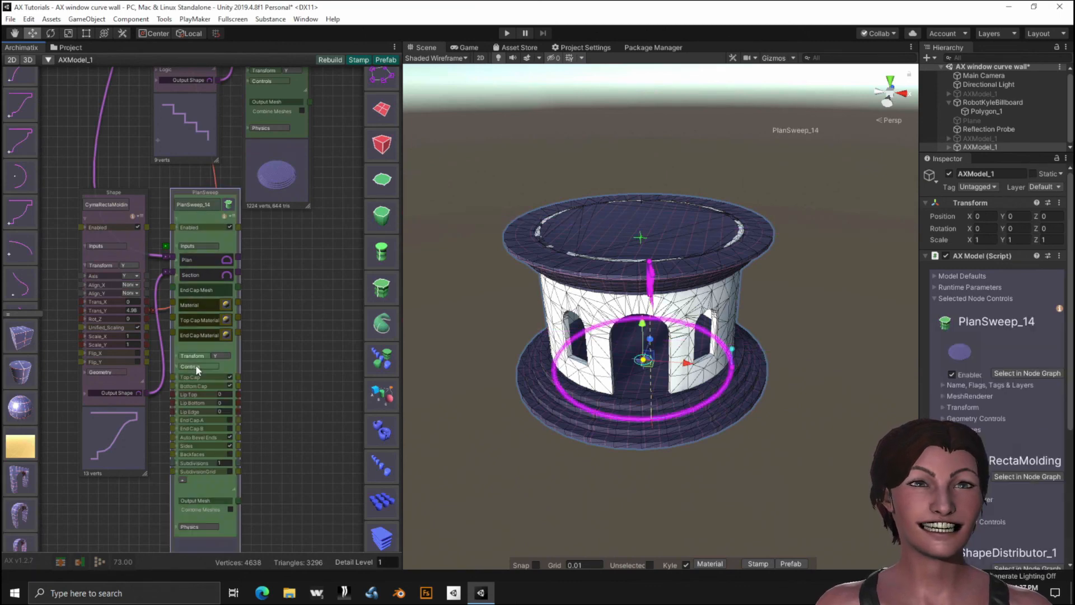
click(229, 437)
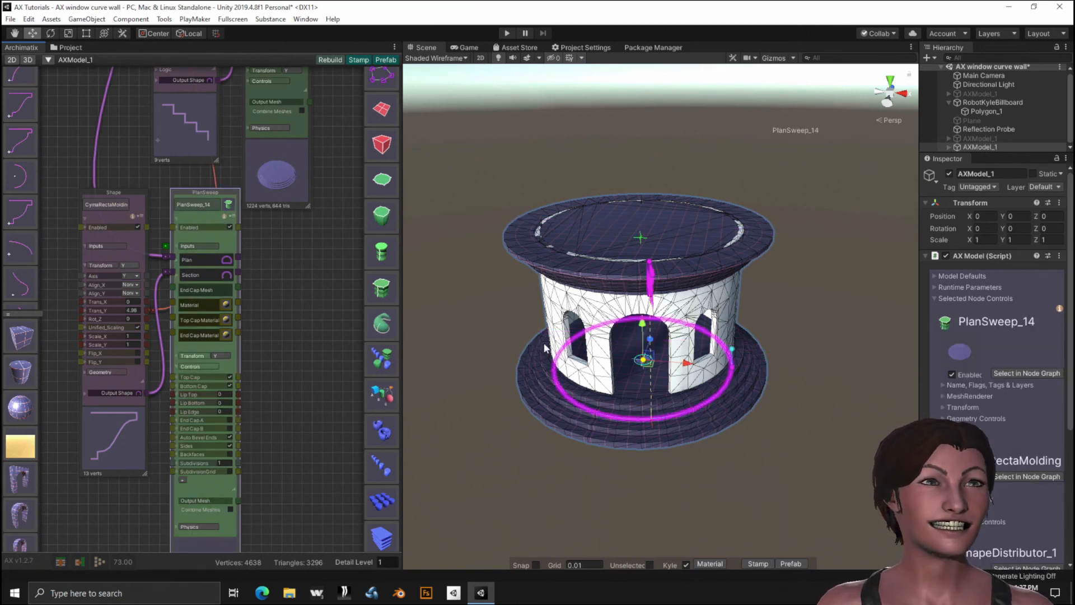
key(alt)
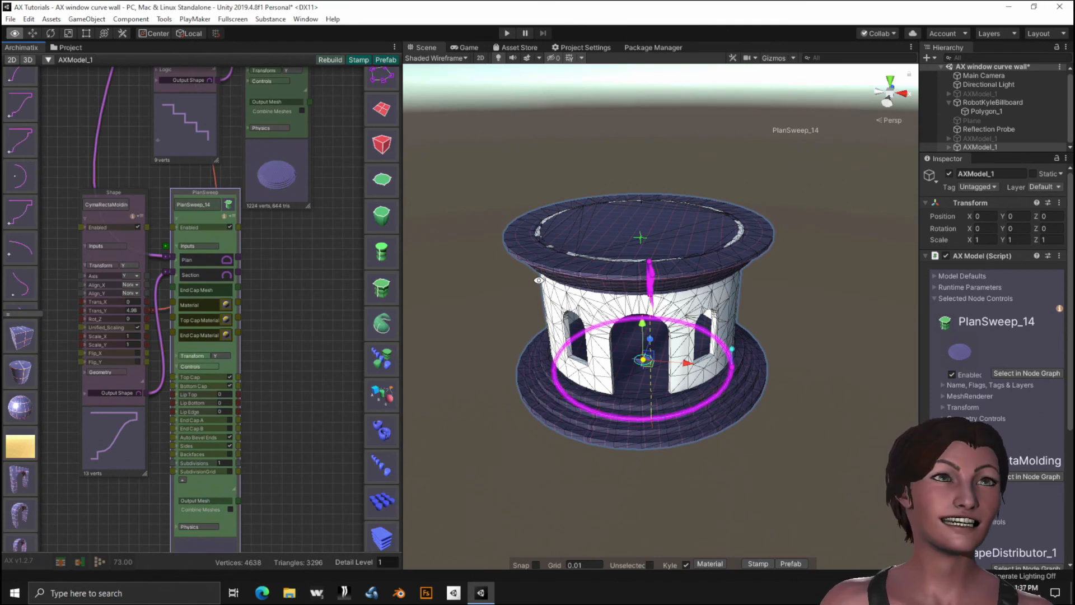
alt+drag(514, 307, 490, 298)
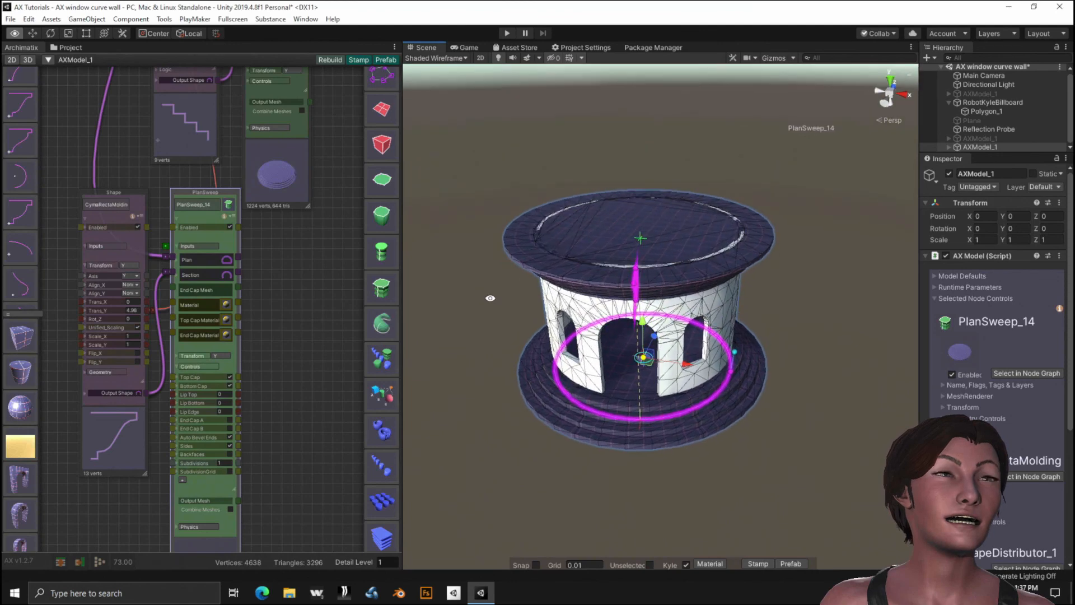
click(229, 377)
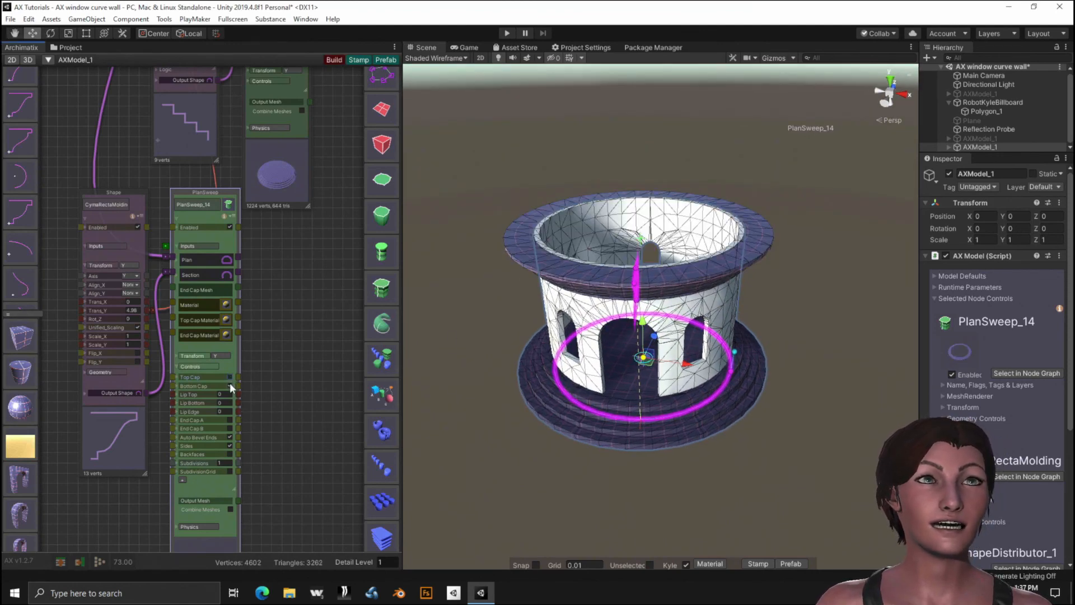
click(230, 385)
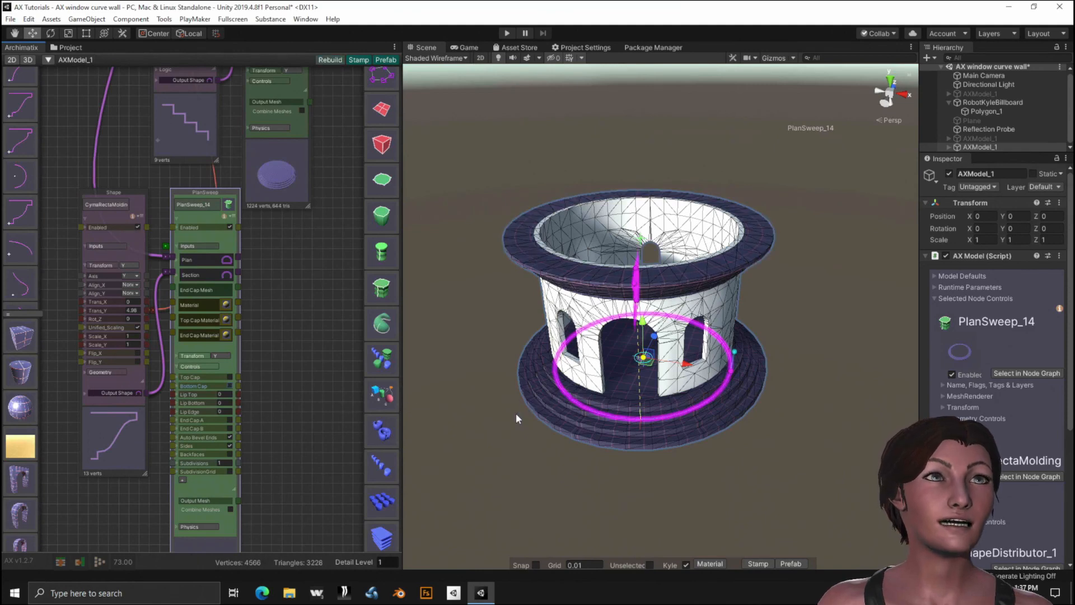
Switch the Scene view's shading mode to Shaded, deselect the model and view the building up close from the front.
alt+drag(516, 414, 533, 367)
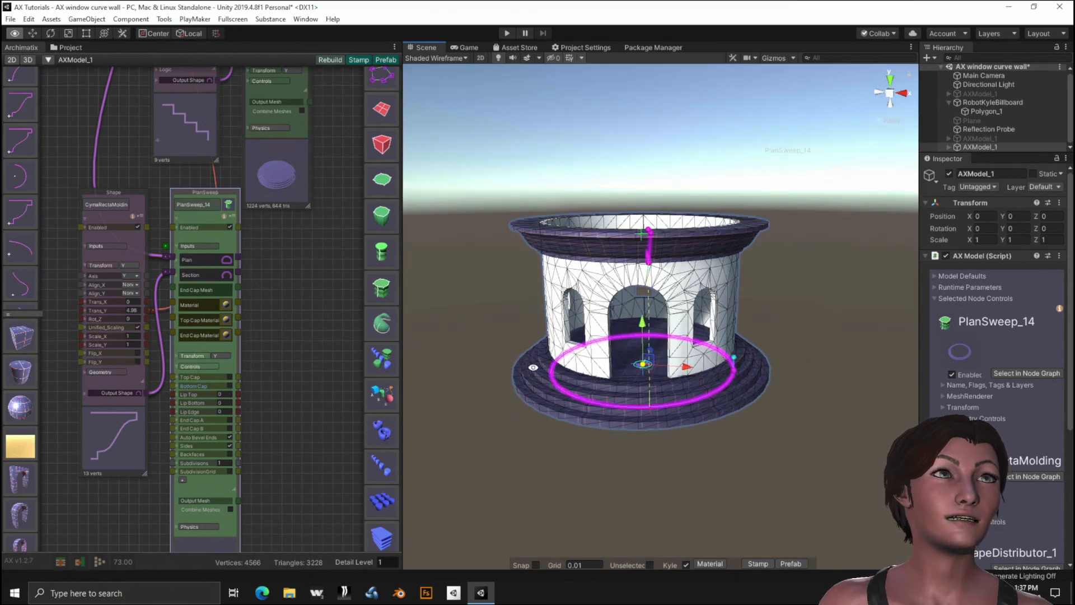
click(439, 58)
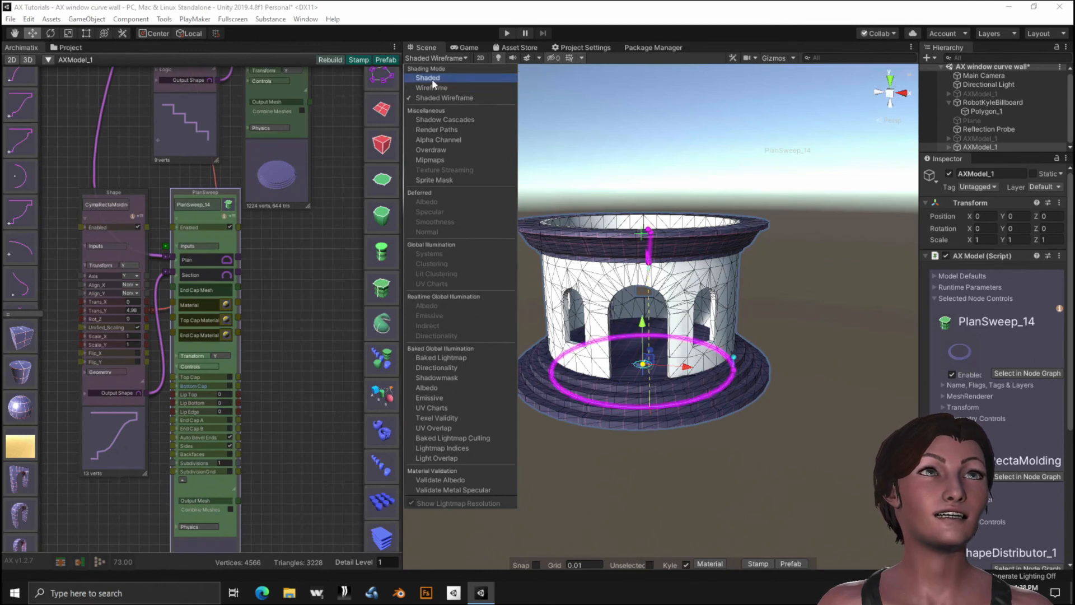
click(433, 80)
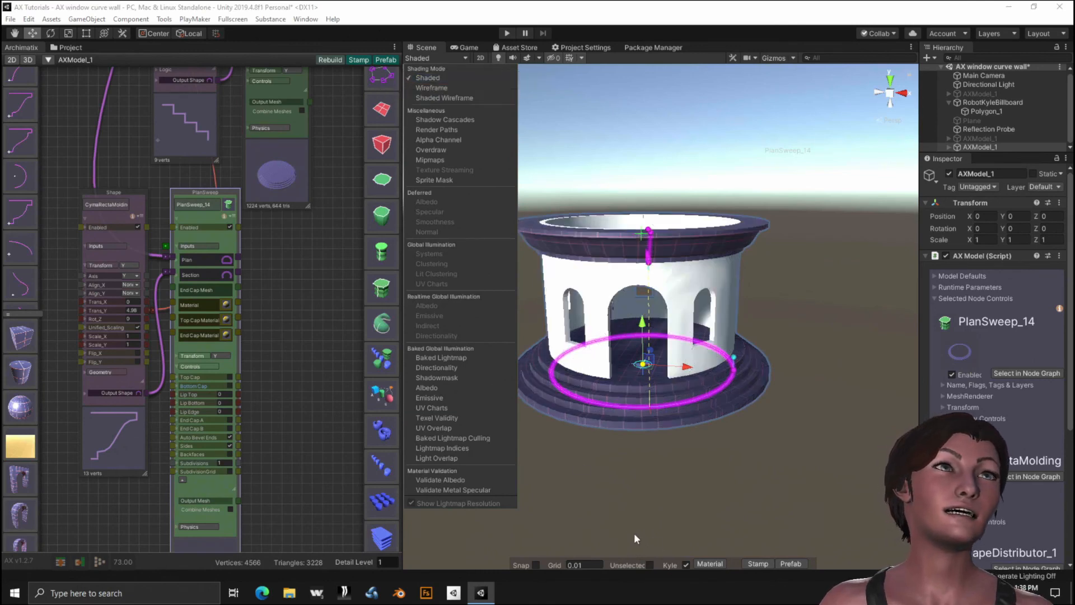
click(610, 505)
scroll(560, 425, up, 5)
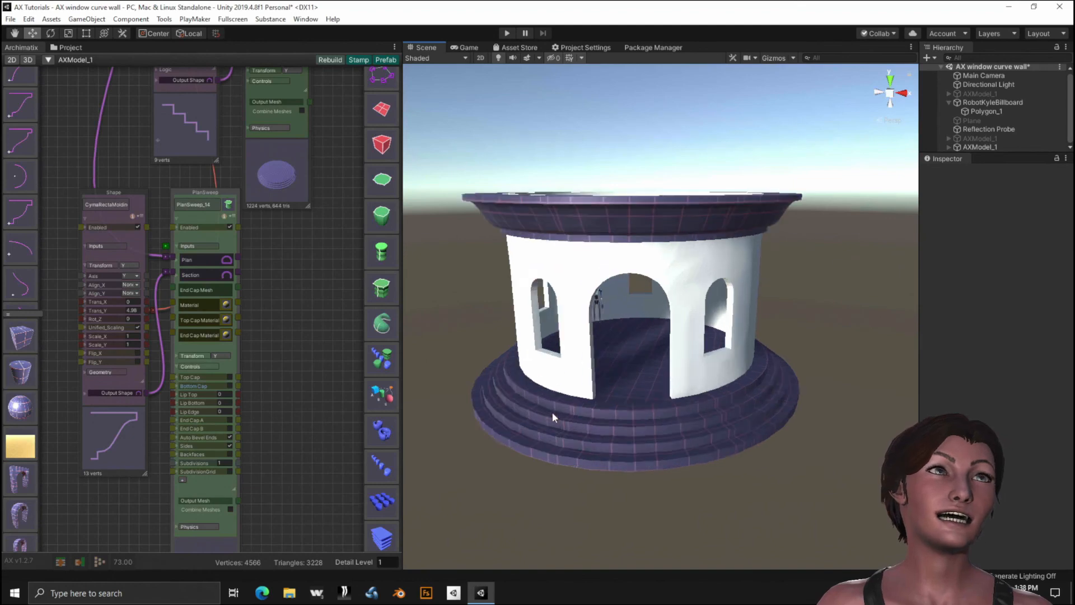
alt+drag(532, 427, 516, 352)
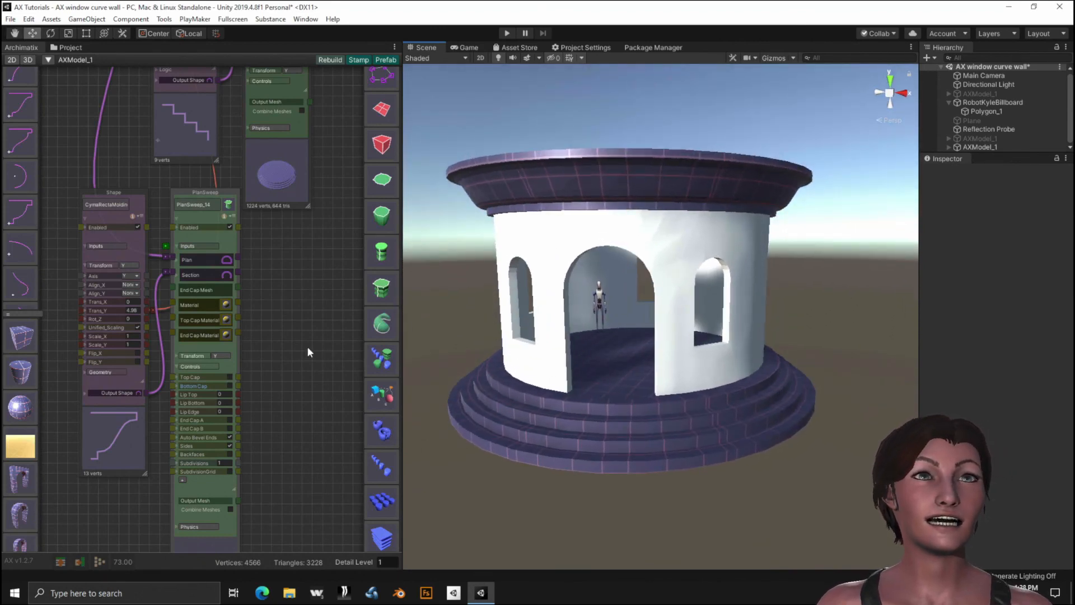
Lower the wall Rectangle's height to about 4.89.
scroll(307, 349, down, 2)
scroll(306, 353, down, 1)
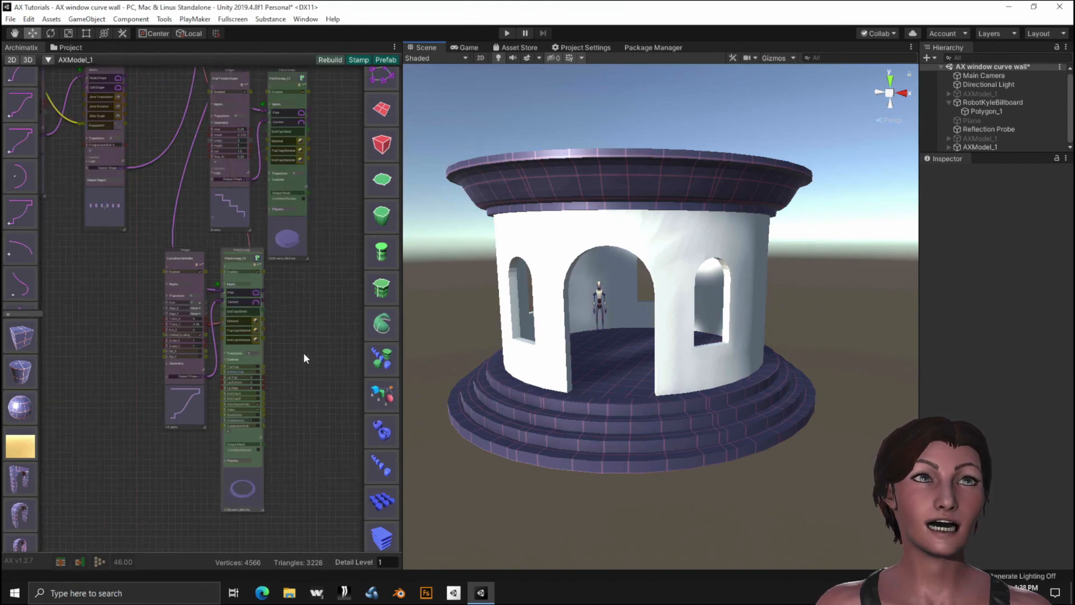
middle_drag(146, 276, 167, 479)
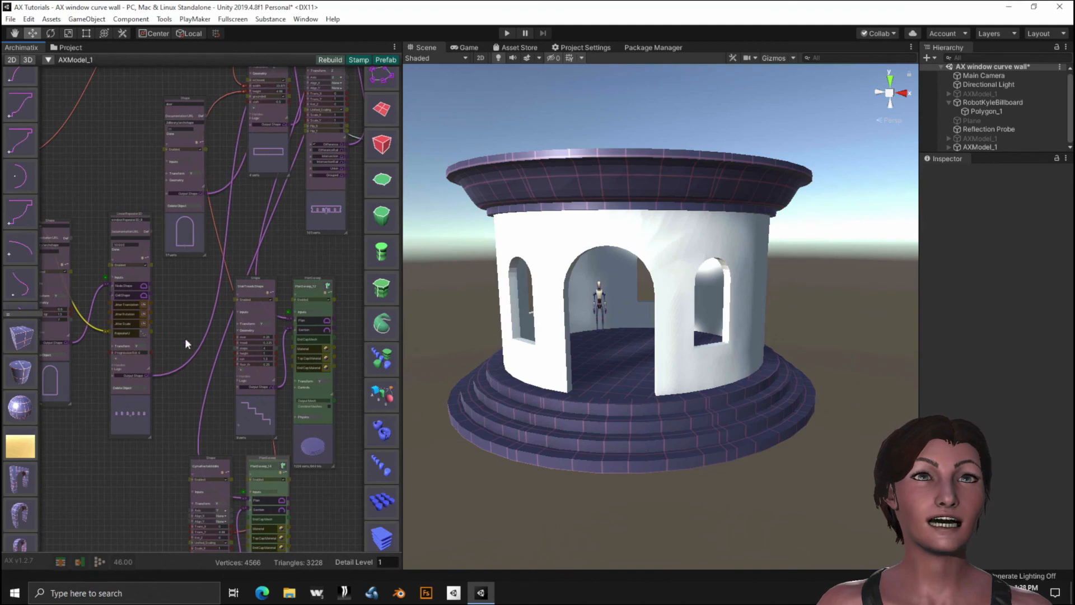
middle_drag(136, 144, 186, 333)
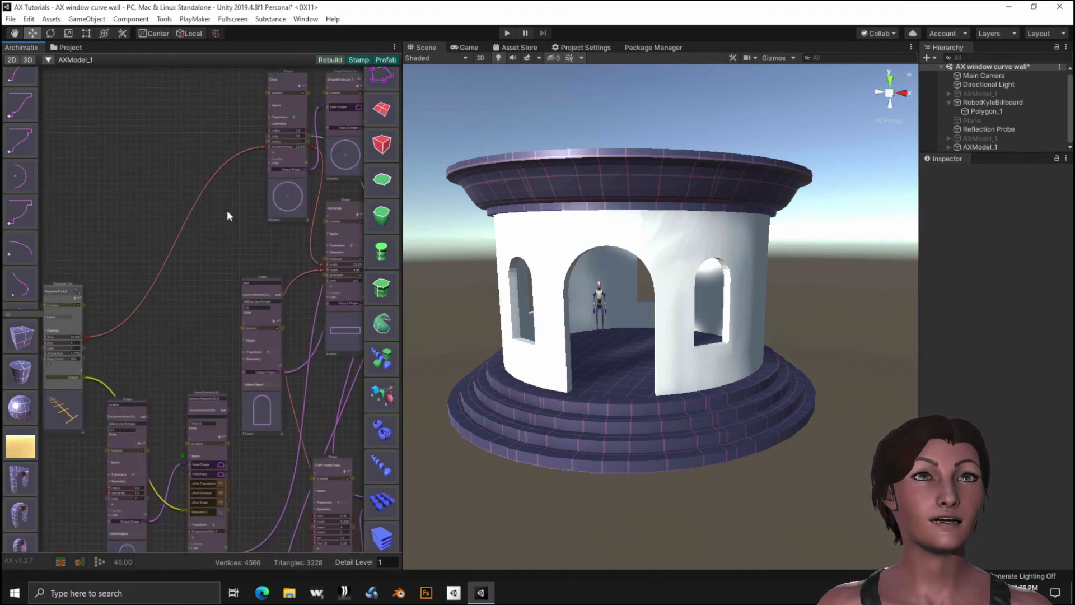
middle_drag(226, 211, 78, 204)
scroll(170, 313, up, 6)
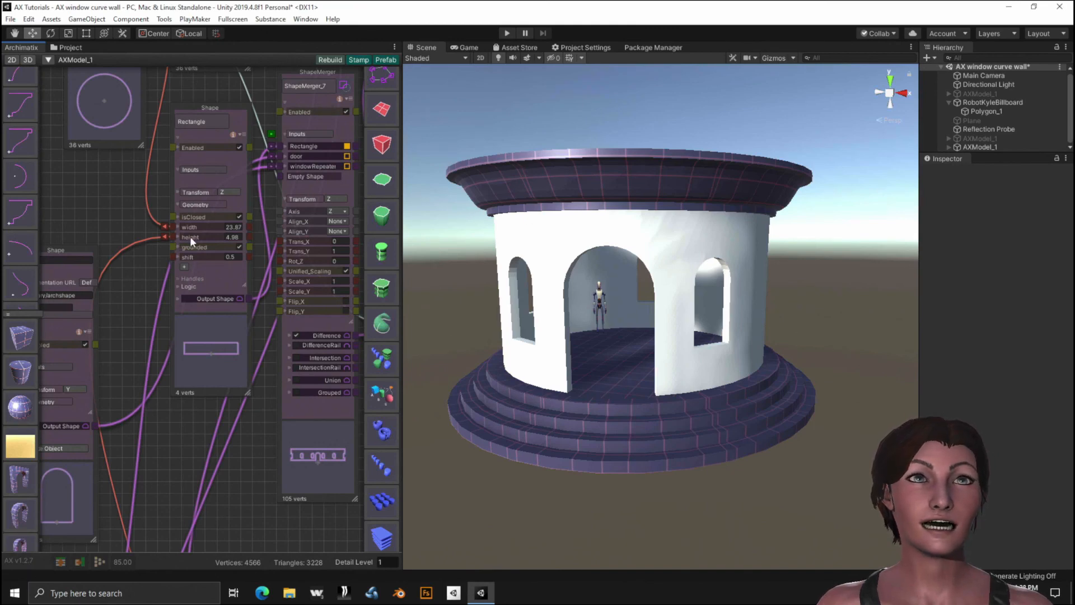
drag(189, 236, 199, 259)
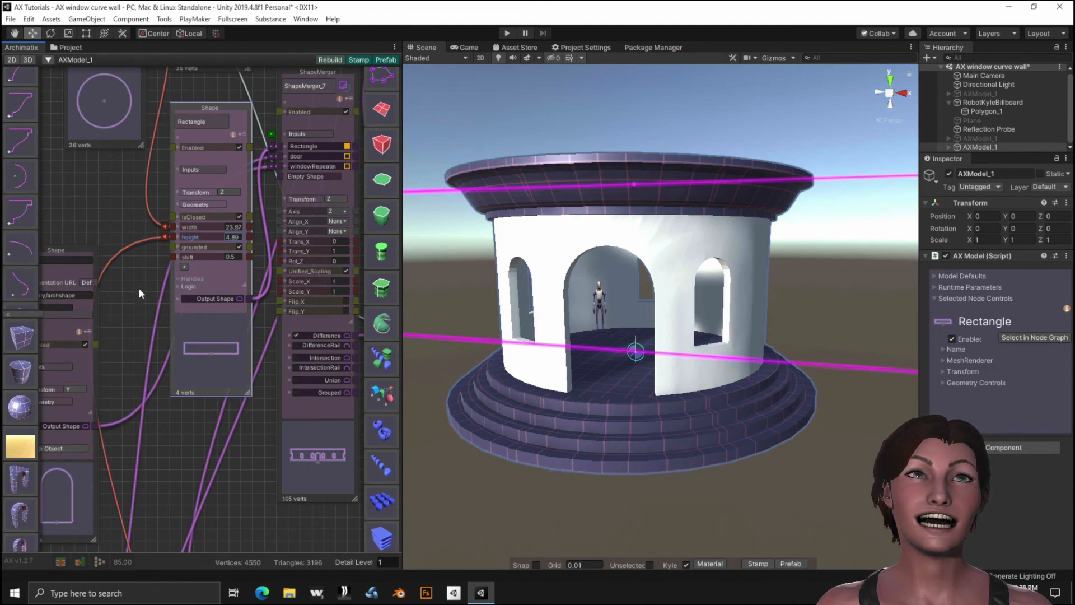
Reduce the Circle shape's radius to about 3.78 and deselect the model.
scroll(139, 287, down, 1)
middle_drag(101, 198, 136, 392)
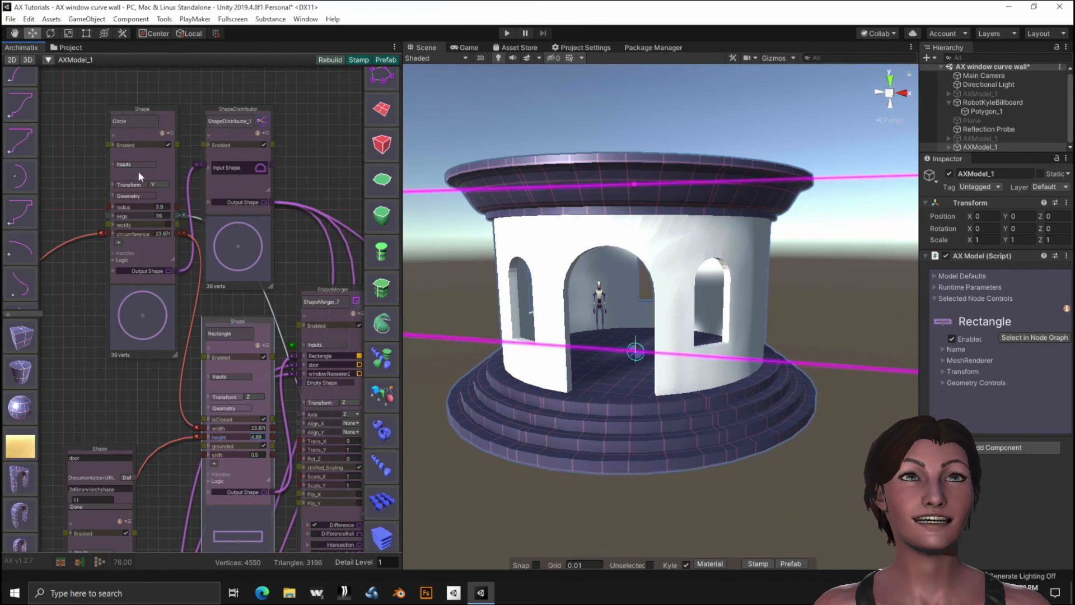
mouse_move(123, 209)
mouse_down()
mouse_move(110, 210)
mouse_move(132, 207)
mouse_move(109, 207)
mouse_move(119, 211)
mouse_up()
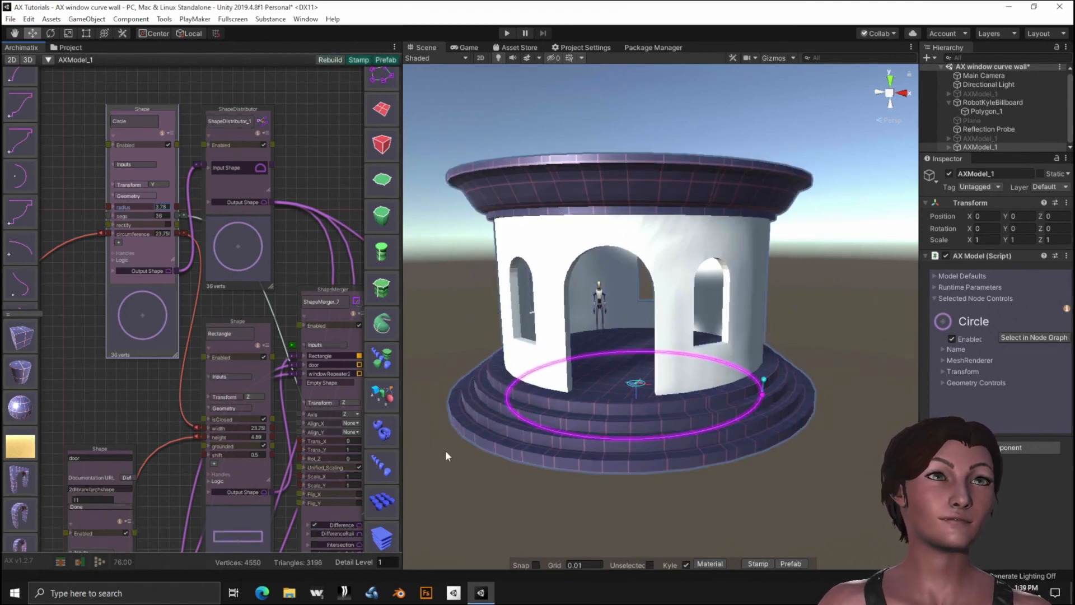
click(425, 429)
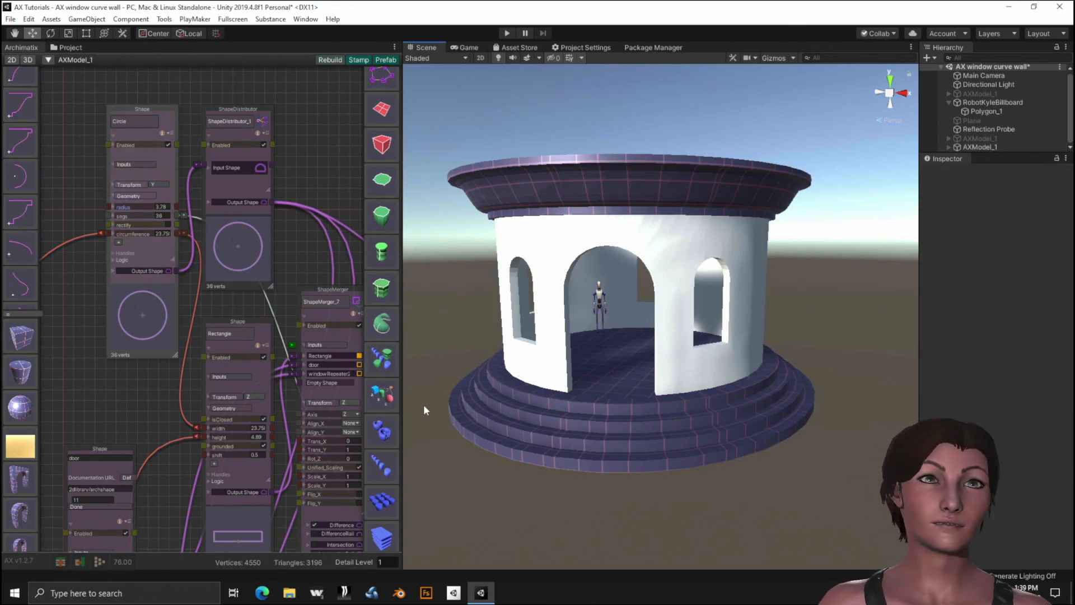
Shrink the Circle shape's radius to about 0.85 to turn the building into a narrow tower.
key(alt)
alt+drag(455, 417, 532, 330)
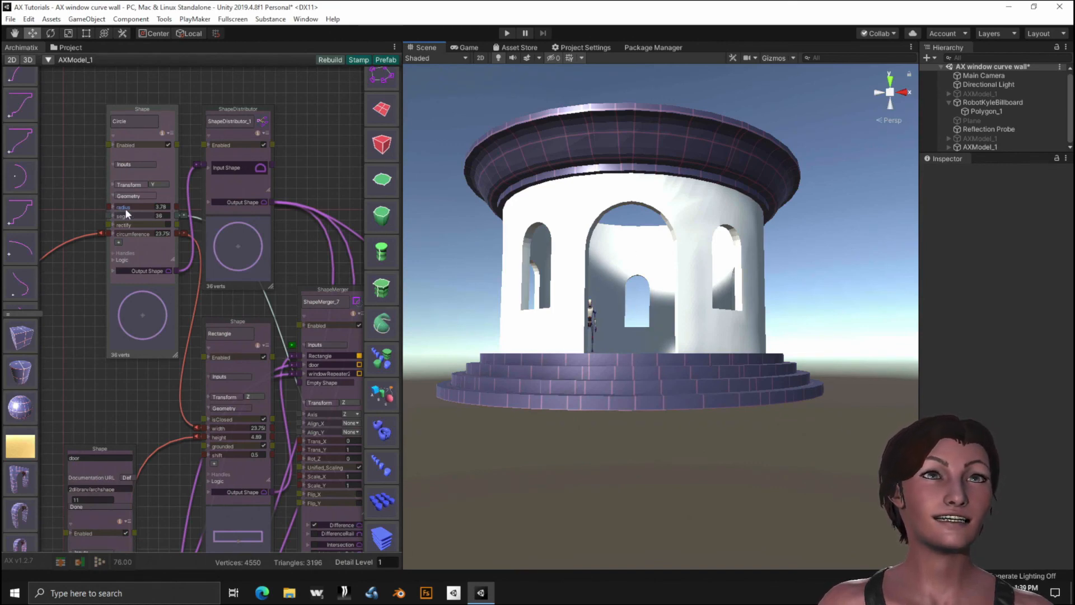
drag(124, 207, 102, 210)
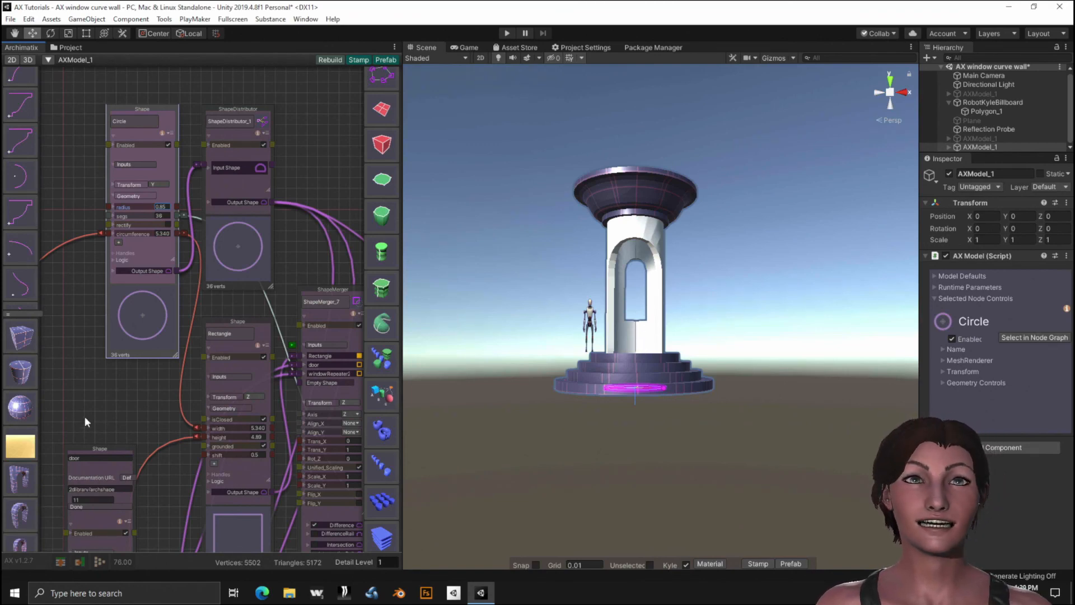
Open the relation between the Circle's circumference and the Rectangle's width, and set the Rectangle.width expression to Circle.circumference+.1.
middle_drag(130, 404, 62, 301)
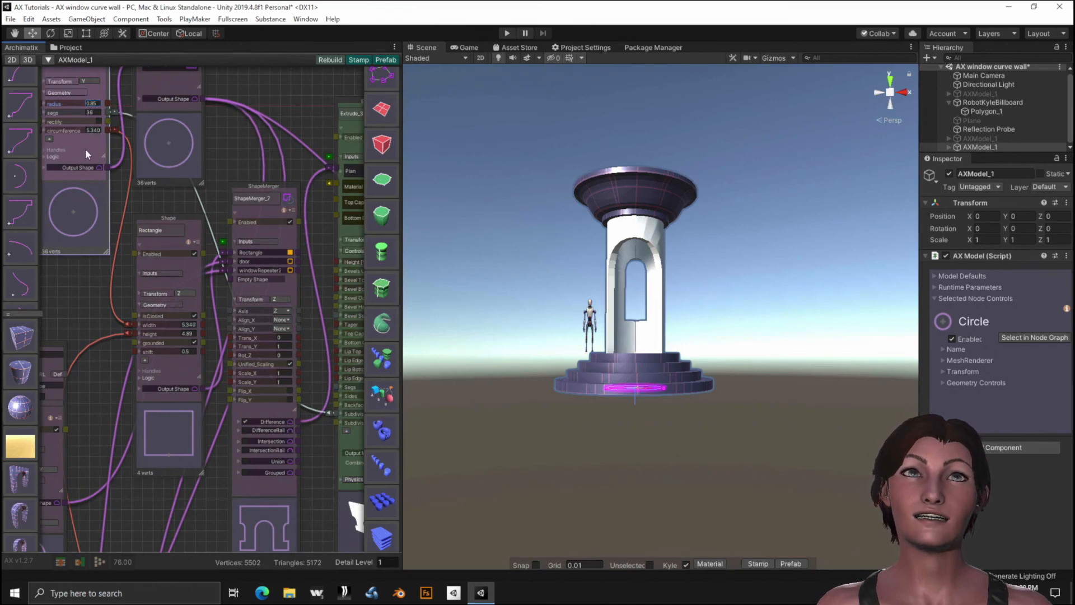
drag(85, 149, 66, 150)
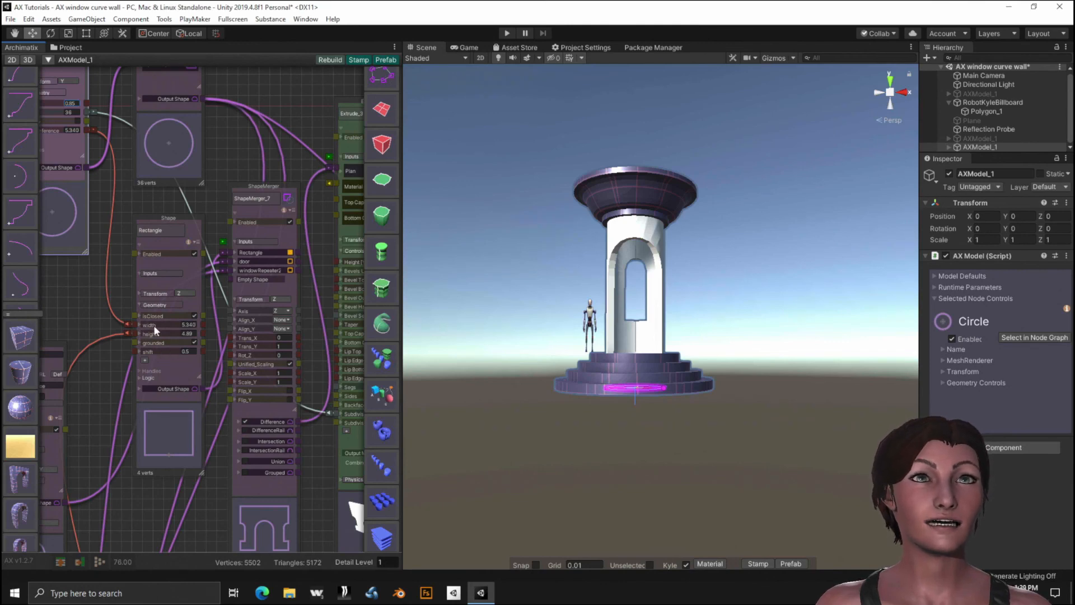
click(107, 263)
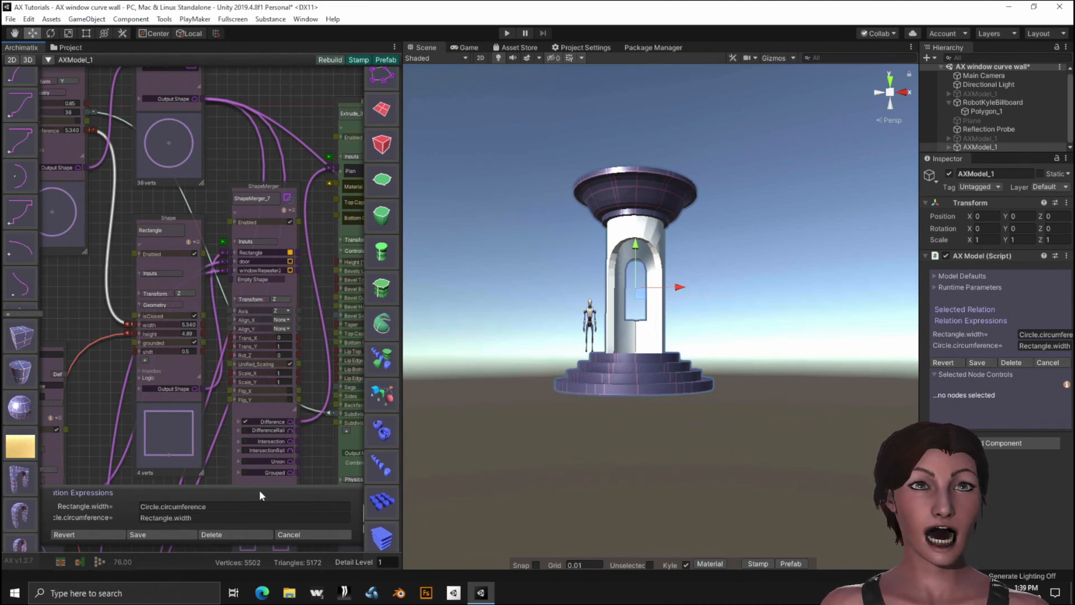
click(218, 503)
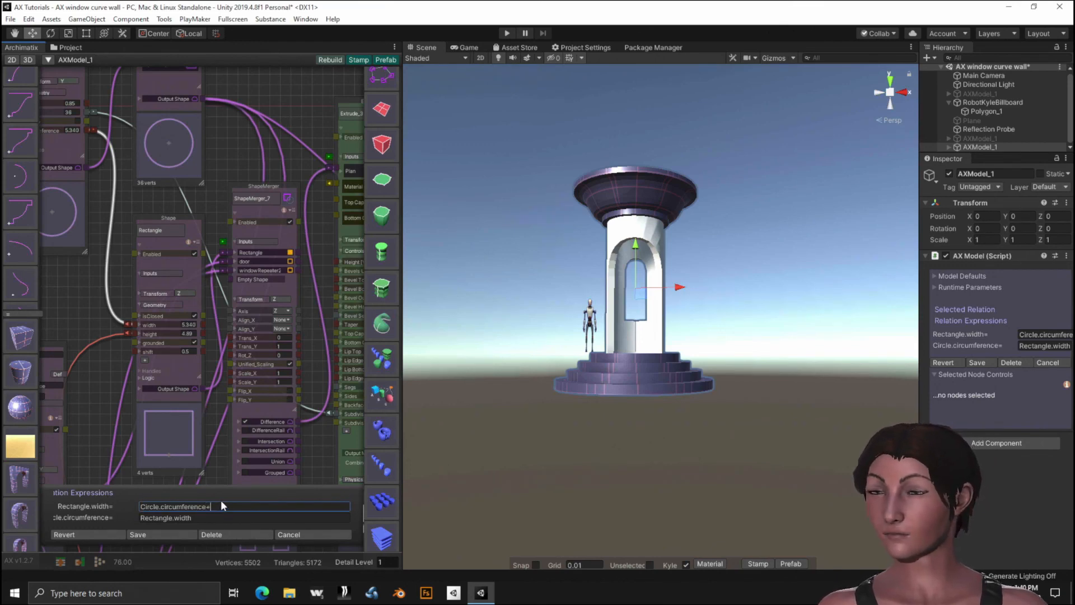
text(+.1)
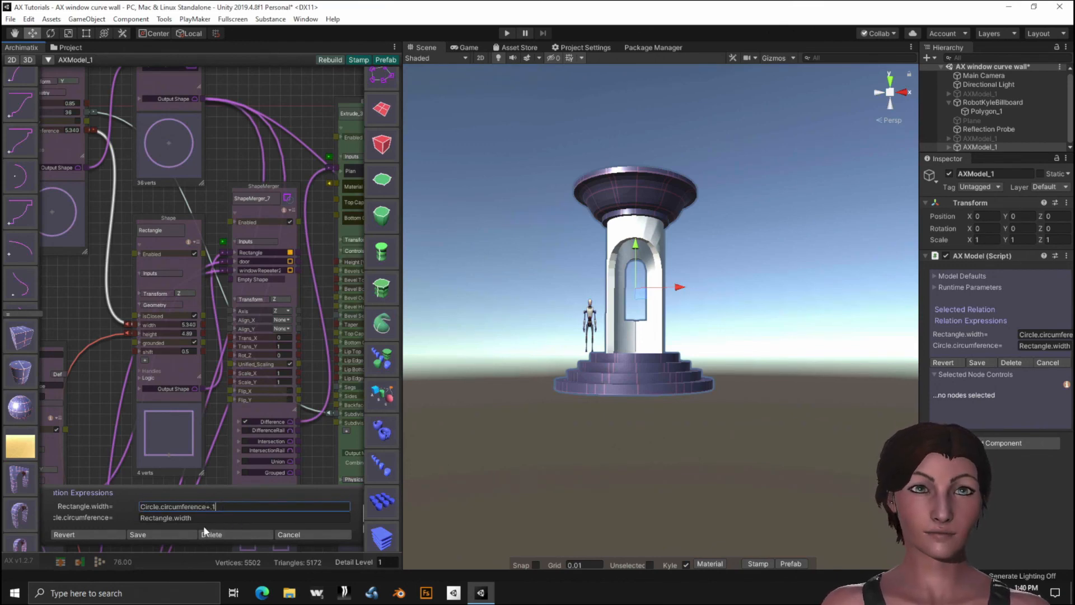
Set the relation's Circle.circumference expression to Rectangle.width-.1 and apply it.
click(209, 516)
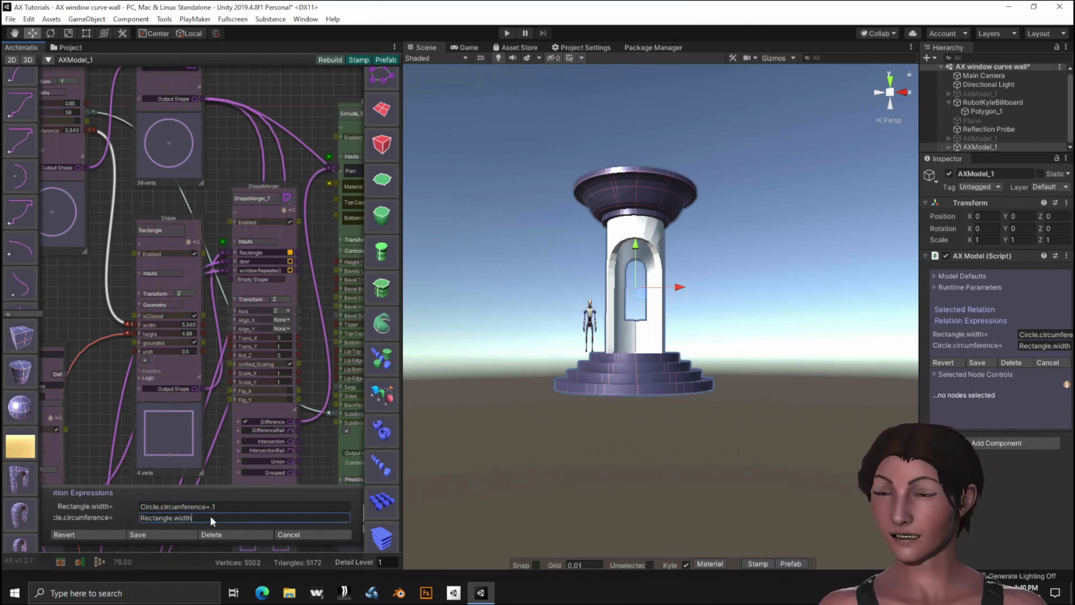
text(+)
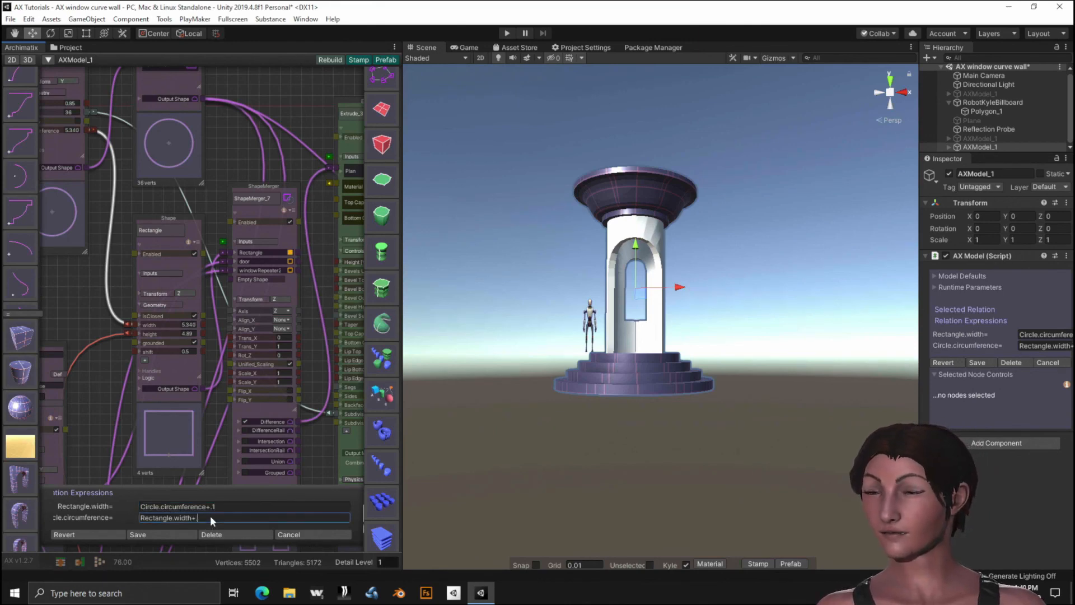
text(.1)
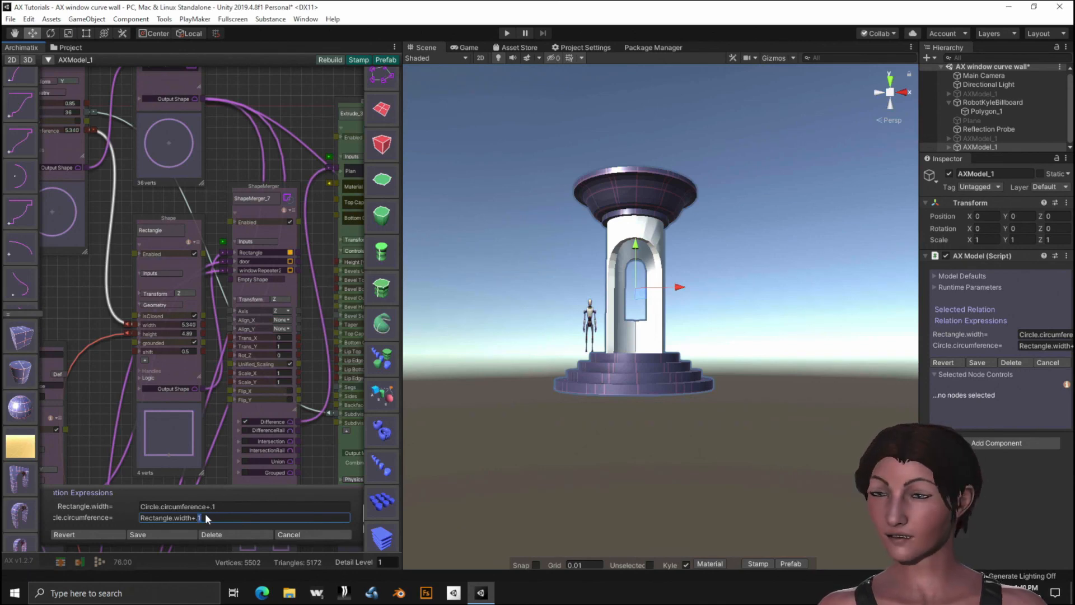
key(BackSpace)
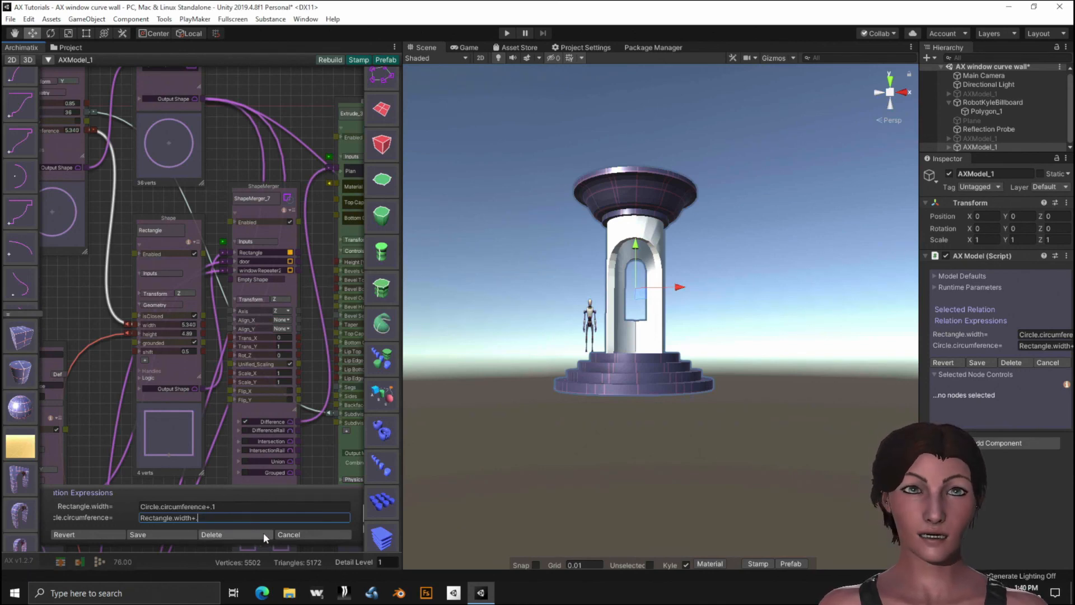
key(BackSpace)
key(BackSpace)
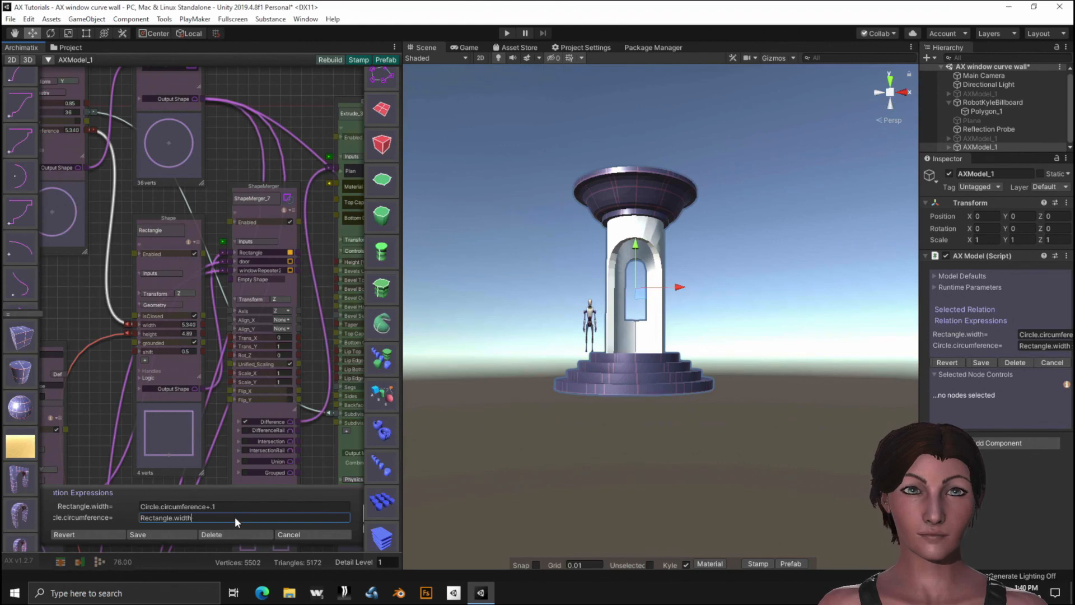
text(-.1)
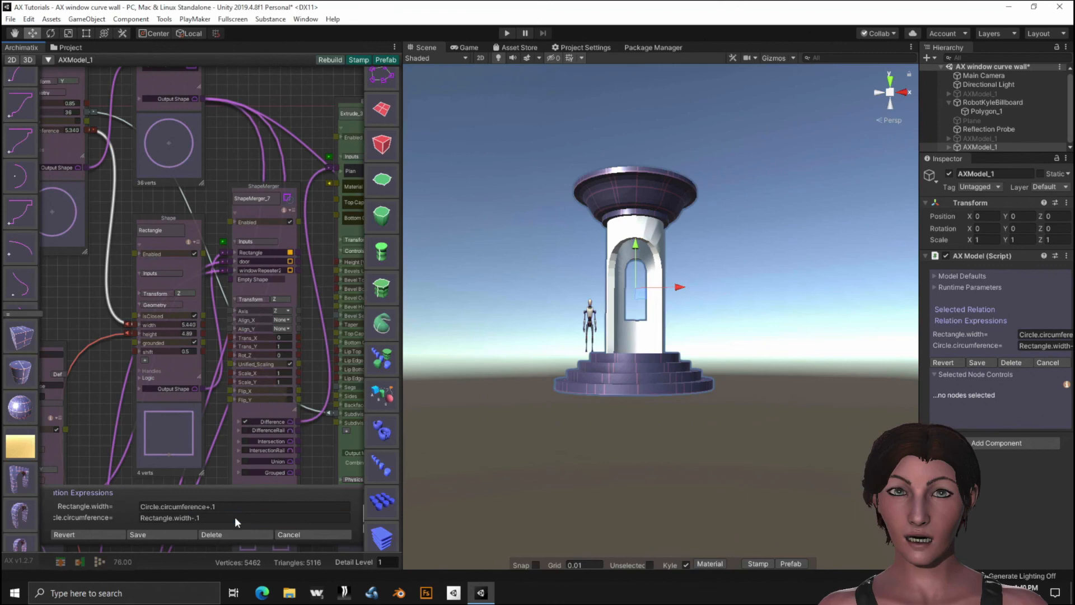
key(Return)
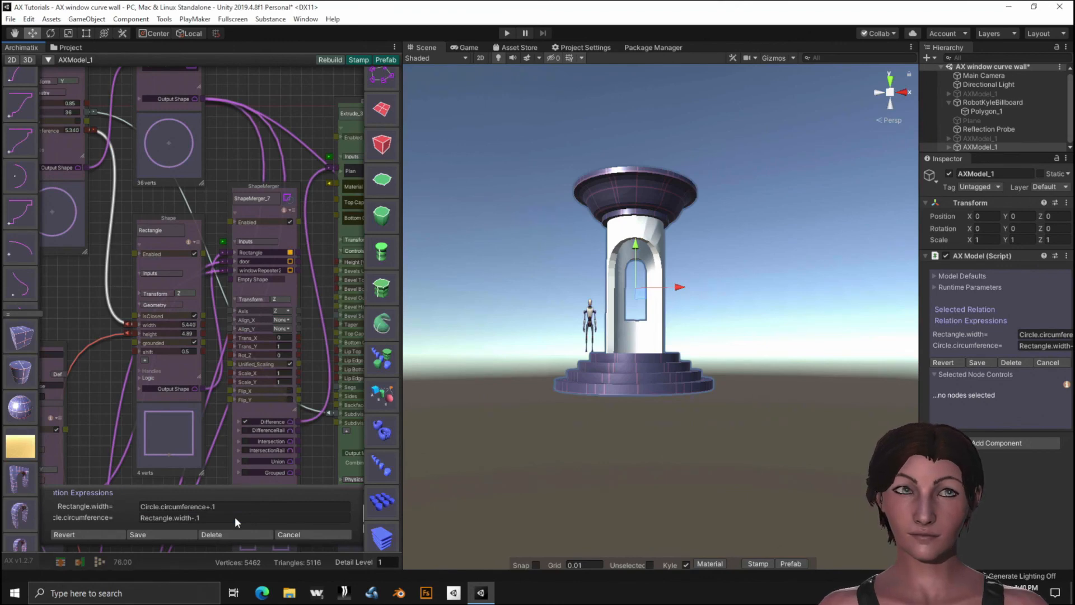
Save the relation expressions and enlarge the Circle shape's radius to about 4.33.
click(163, 533)
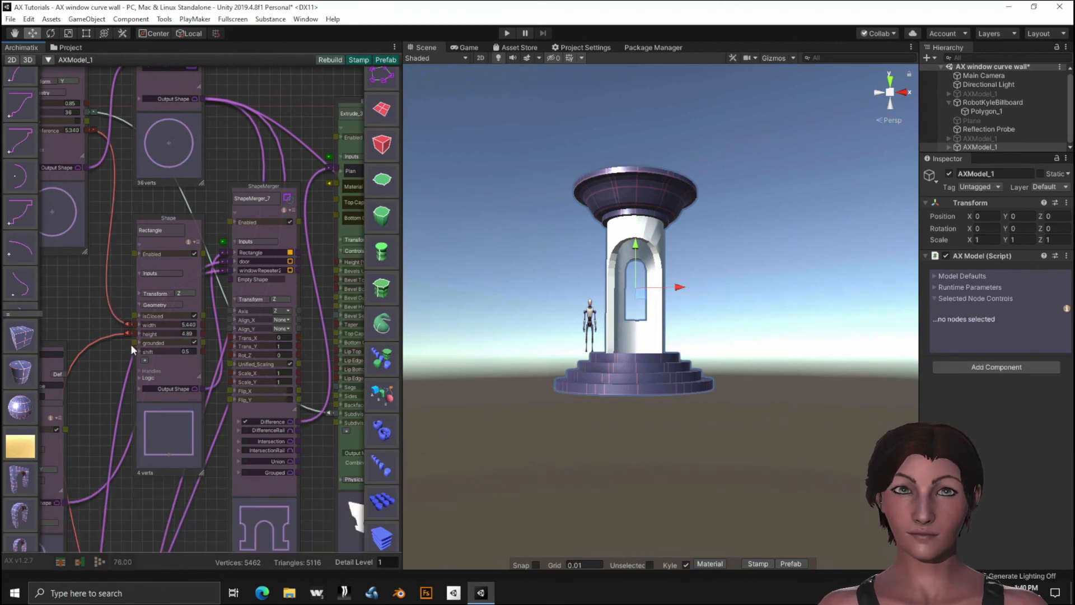
middle_drag(80, 286, 138, 369)
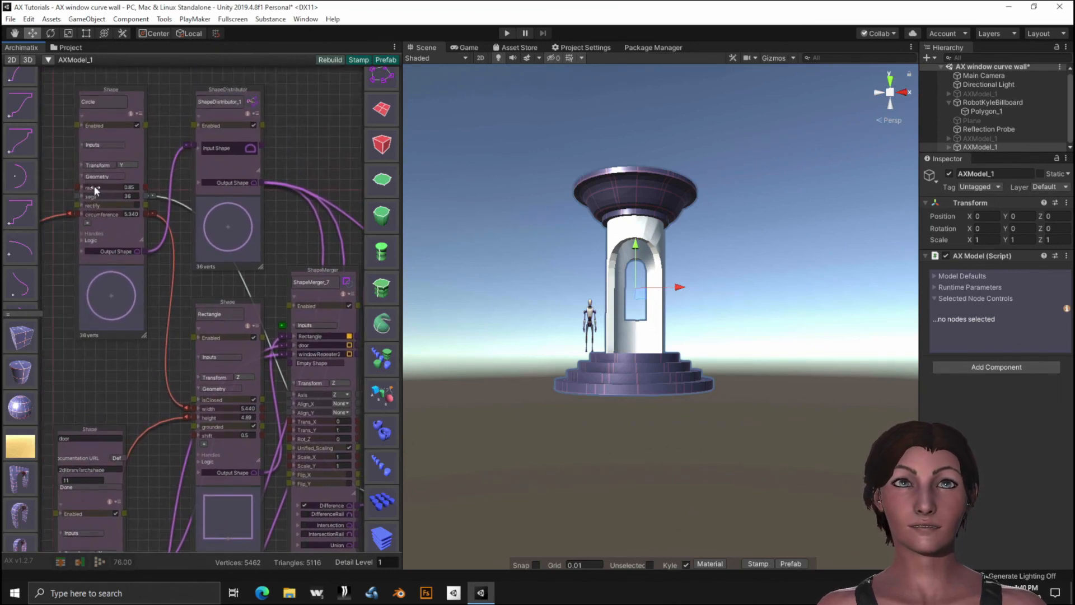
drag(90, 185, 119, 192)
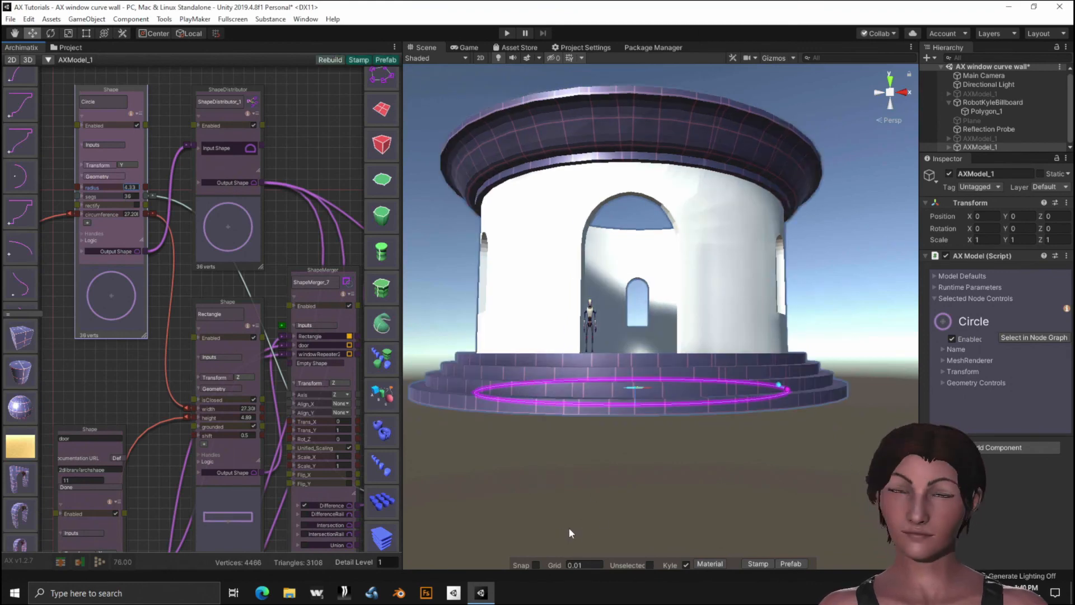
alt+drag(588, 482, 584, 508)
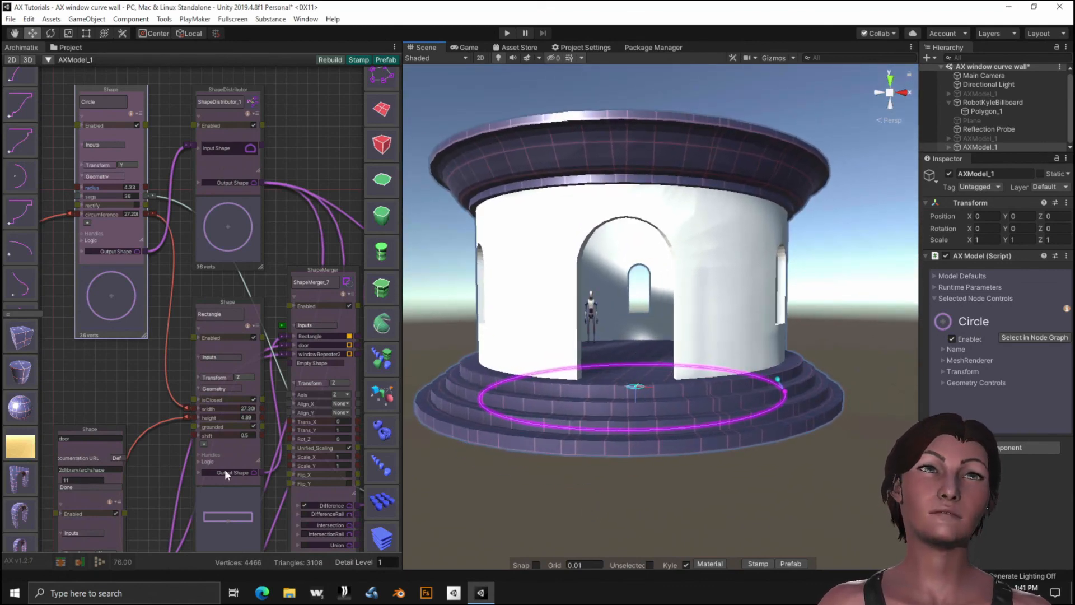
Add a Material node to the circular steps' PlanSweep_12 and place it in empty space beside the molding shape.
scroll(148, 398, down, 5)
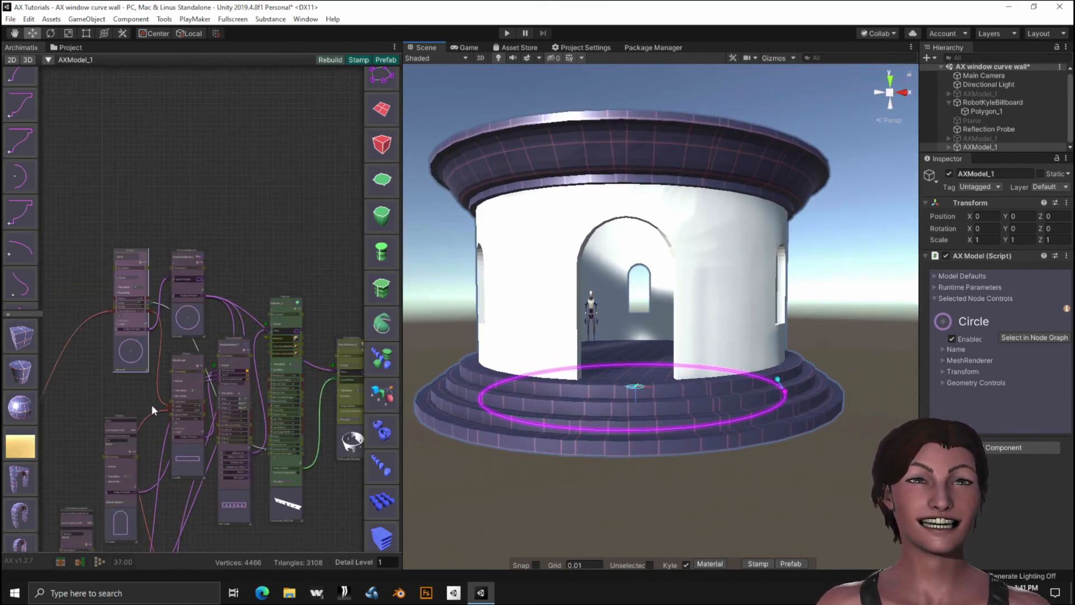
middle_drag(333, 509, 340, 207)
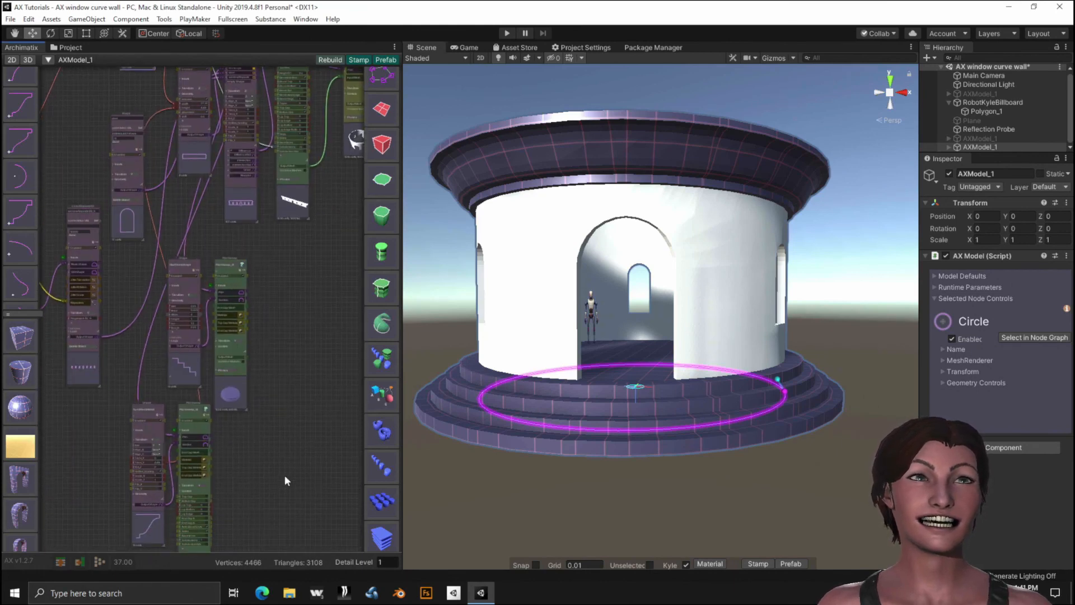
middle_drag(284, 475, 301, 396)
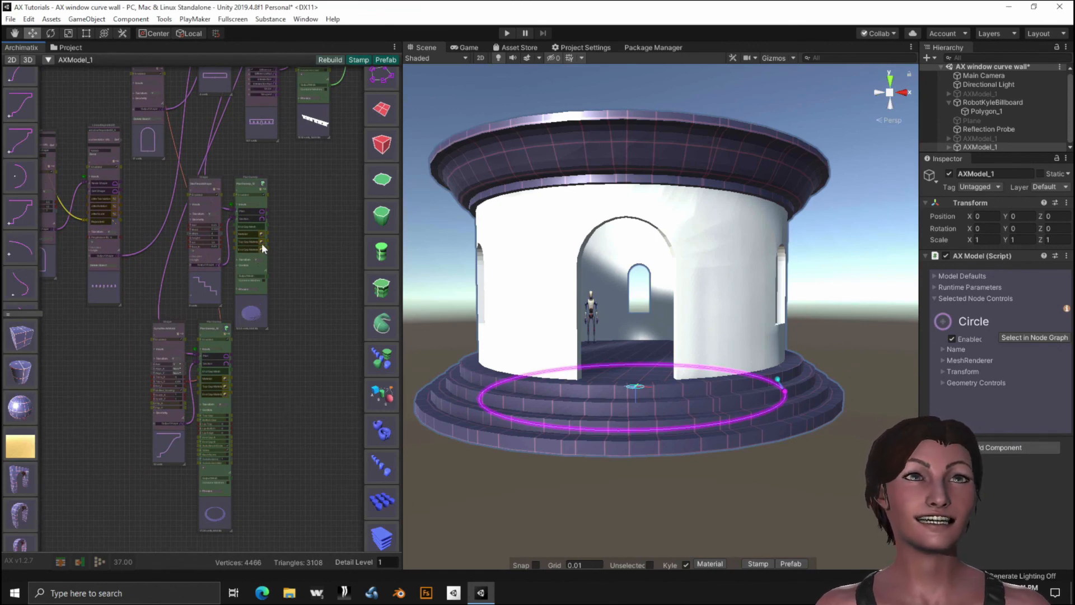
click(196, 257)
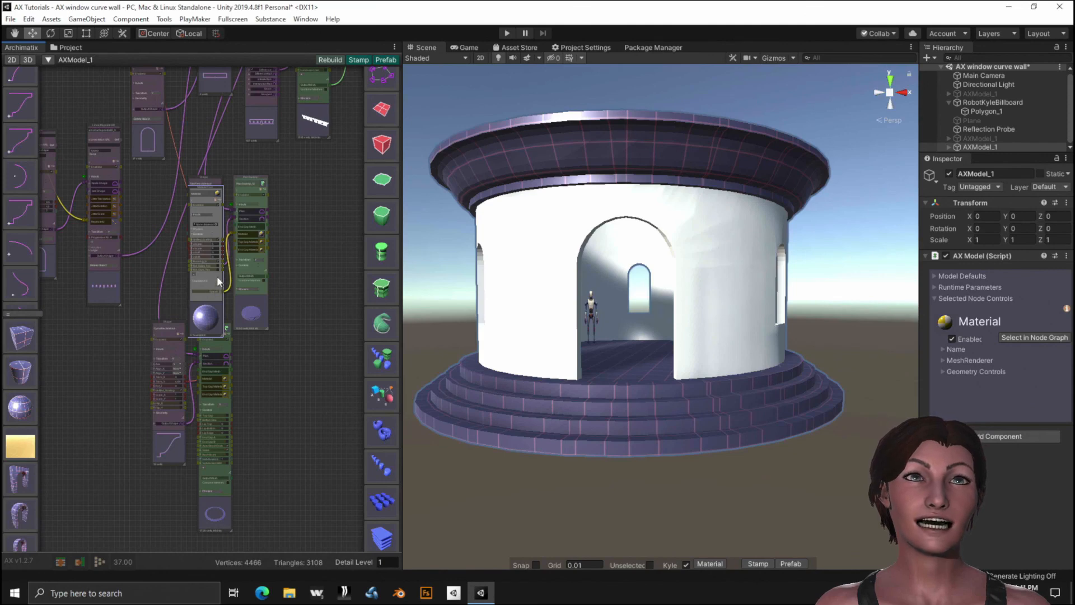
drag(216, 277, 108, 417)
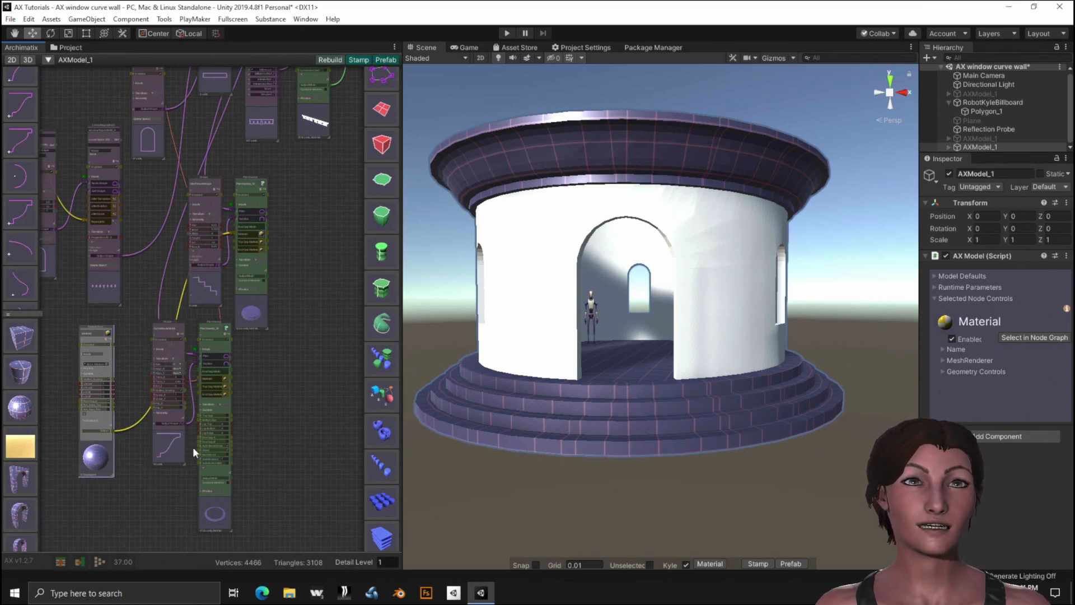
Connect the Material node's output to the Material input of the molding's PlanSweep_14.
scroll(125, 431, up, 5)
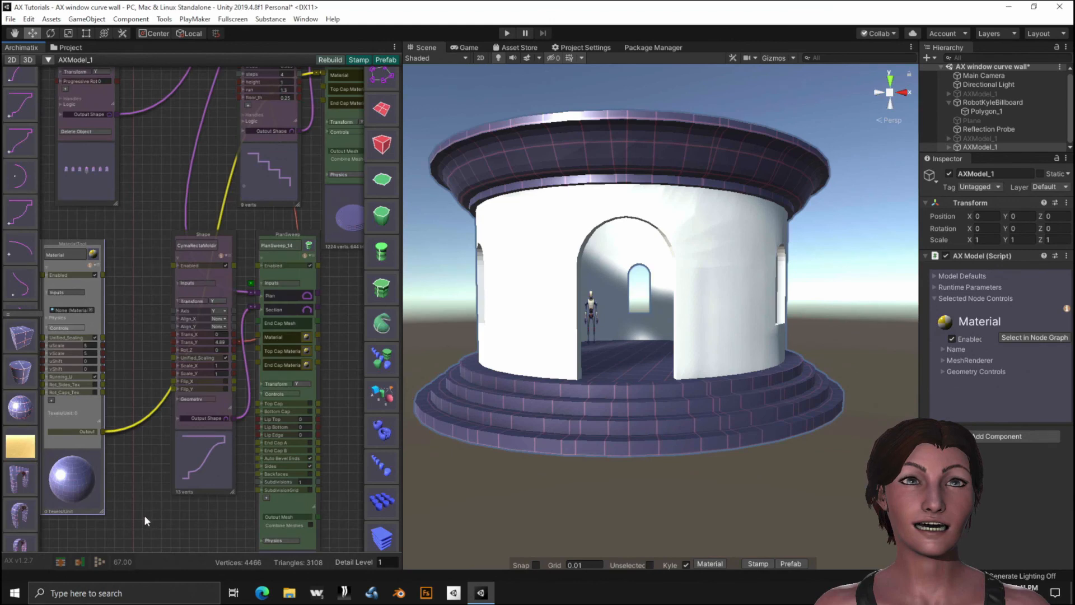
middle_drag(144, 515, 157, 415)
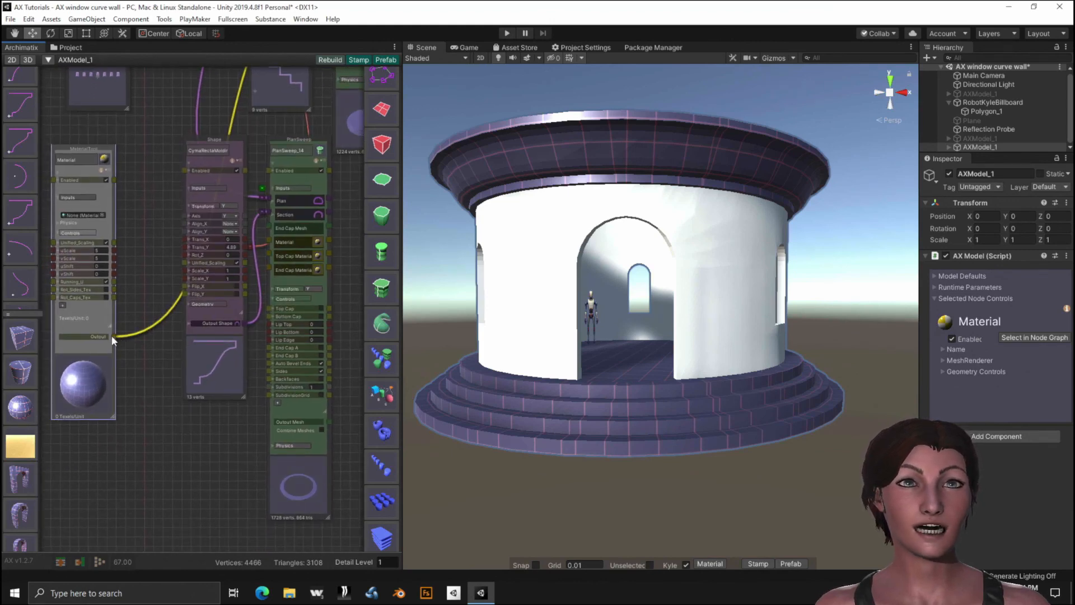
drag(113, 340, 270, 239)
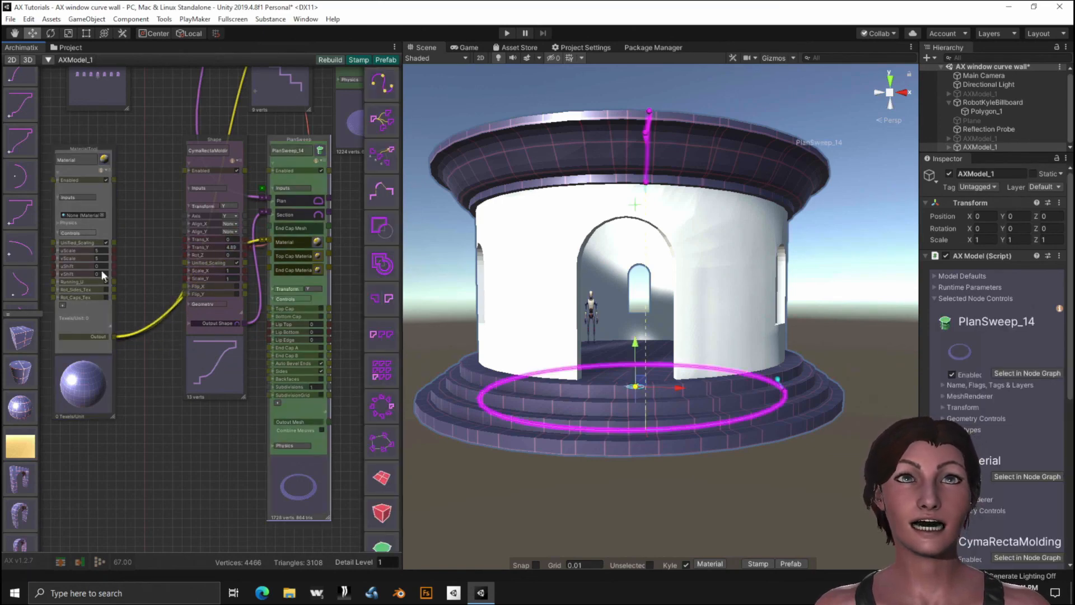
Assign Wood Siding Cracked Paint to the shared Material node and set its unified texture scale to about 1.77.
click(103, 213)
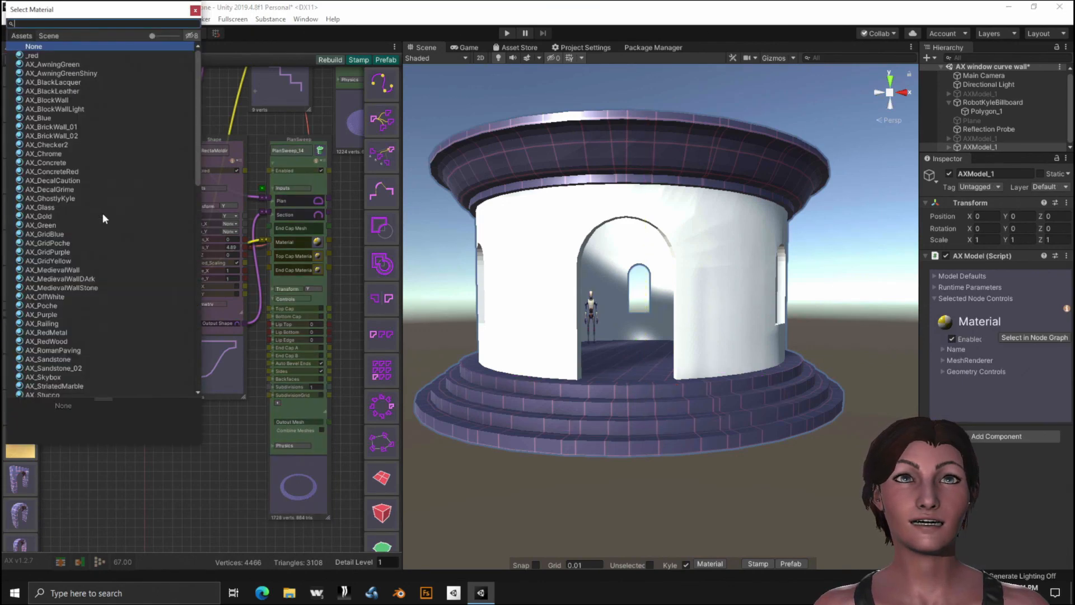
scroll(93, 269, down, 5)
scroll(95, 271, down, 3)
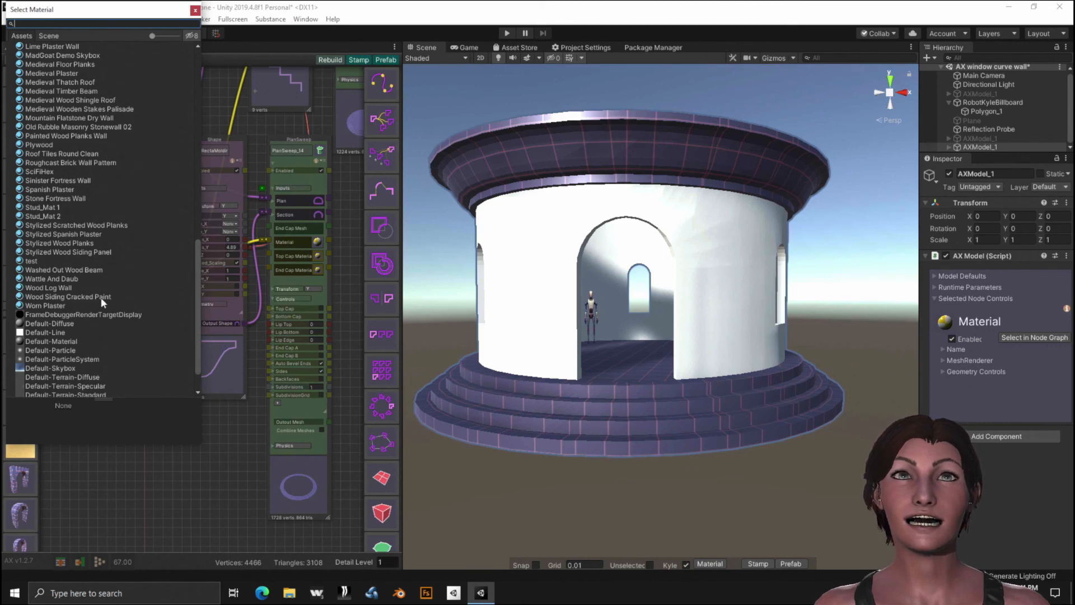
click(122, 225)
key(Down)
key(Down)
key(Down)
key(Down)
key(Down)
key(Down)
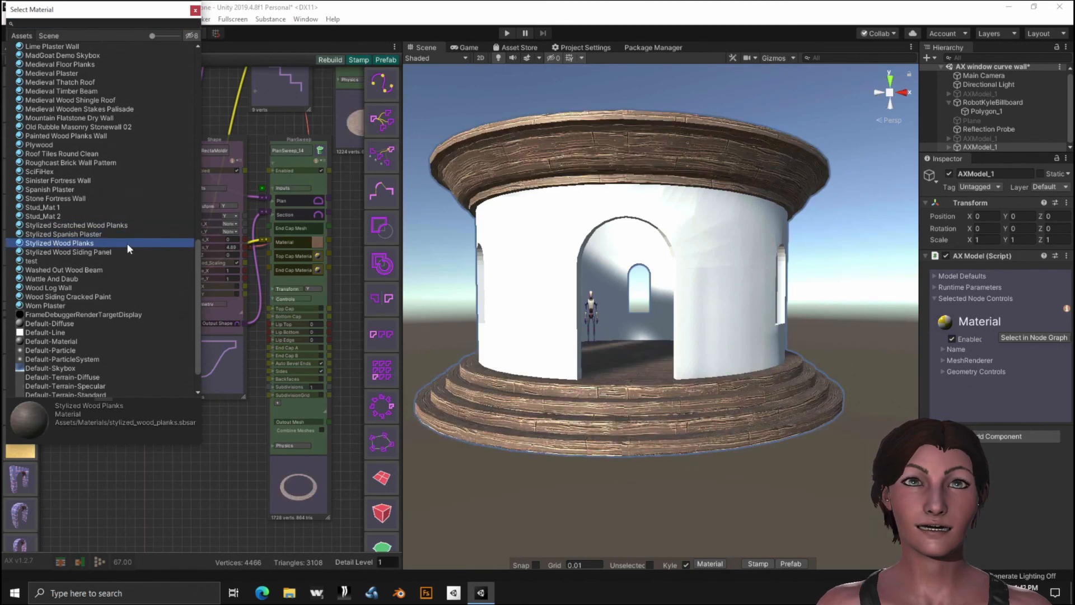
key(Down)
key(Down)
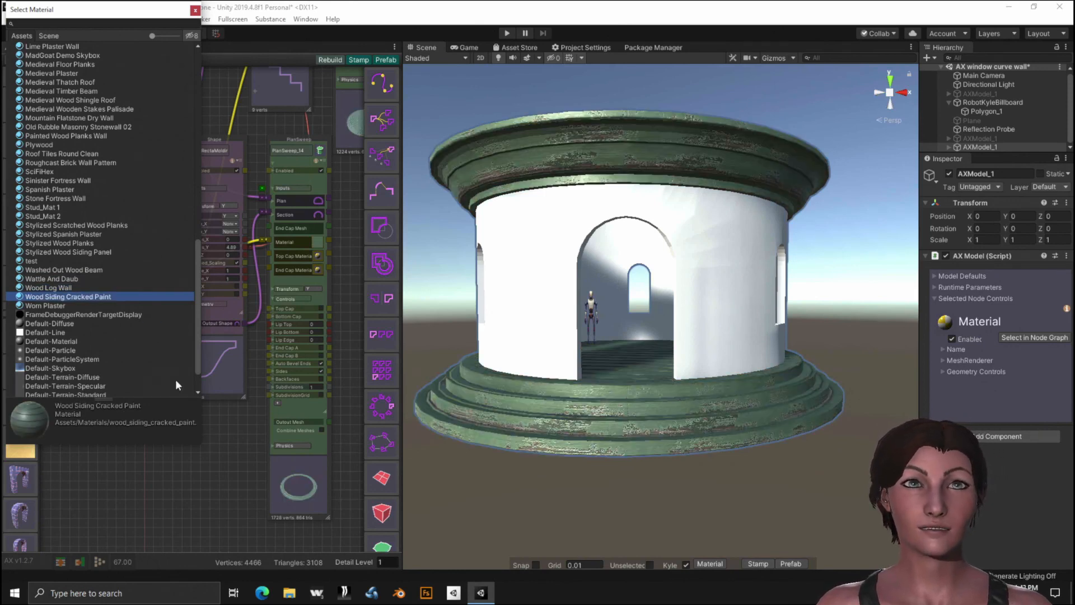
click(259, 512)
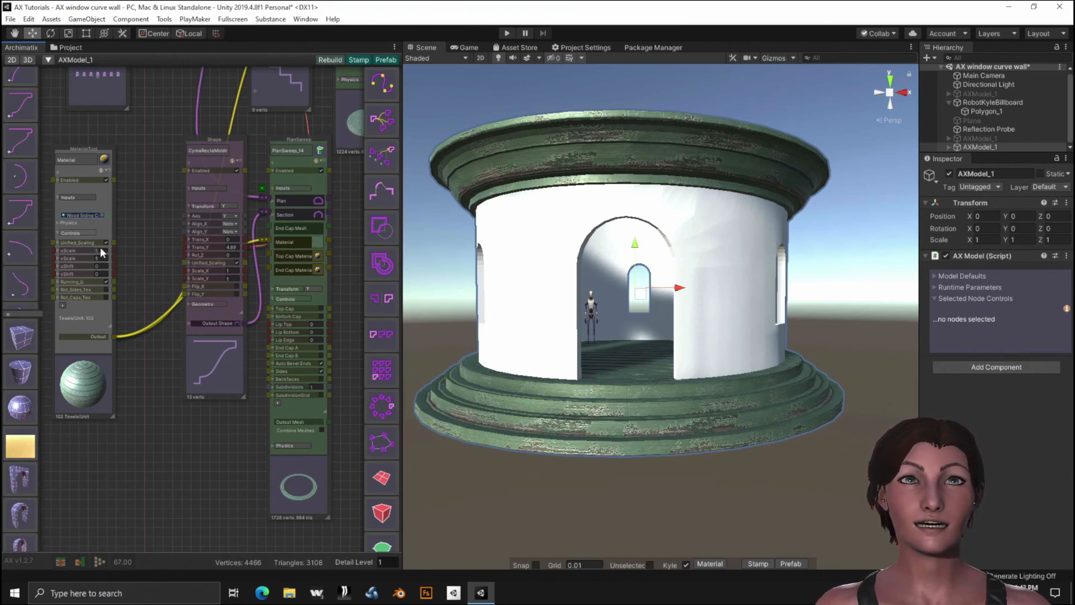
drag(100, 247, 66, 252)
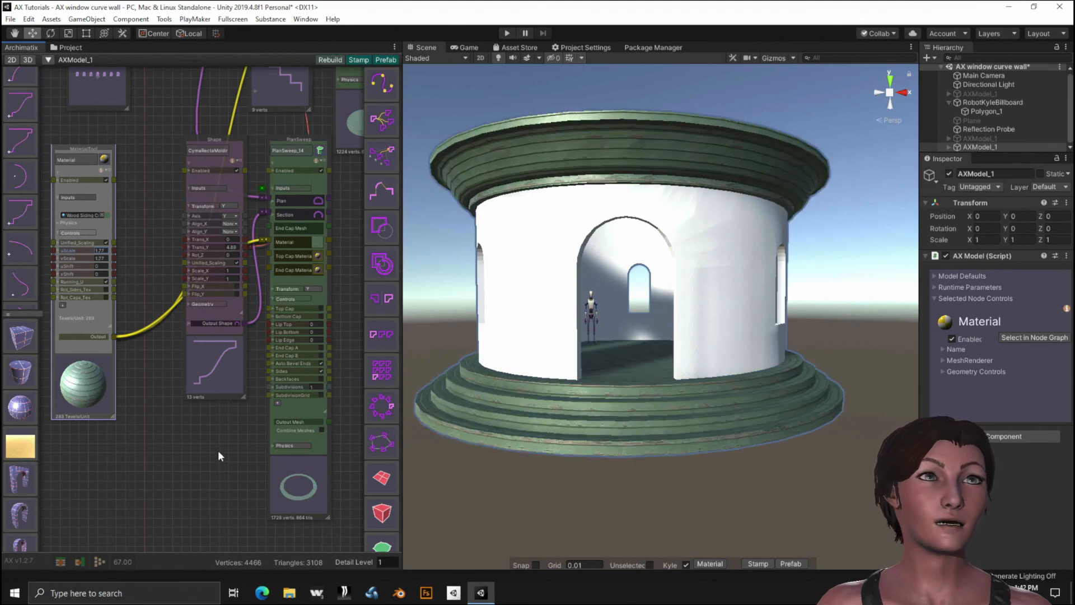
Give the curved wall's Extrude its own Material node with the Spanish Plaster material and check it around the building.
middle_drag(214, 471, 25, 604)
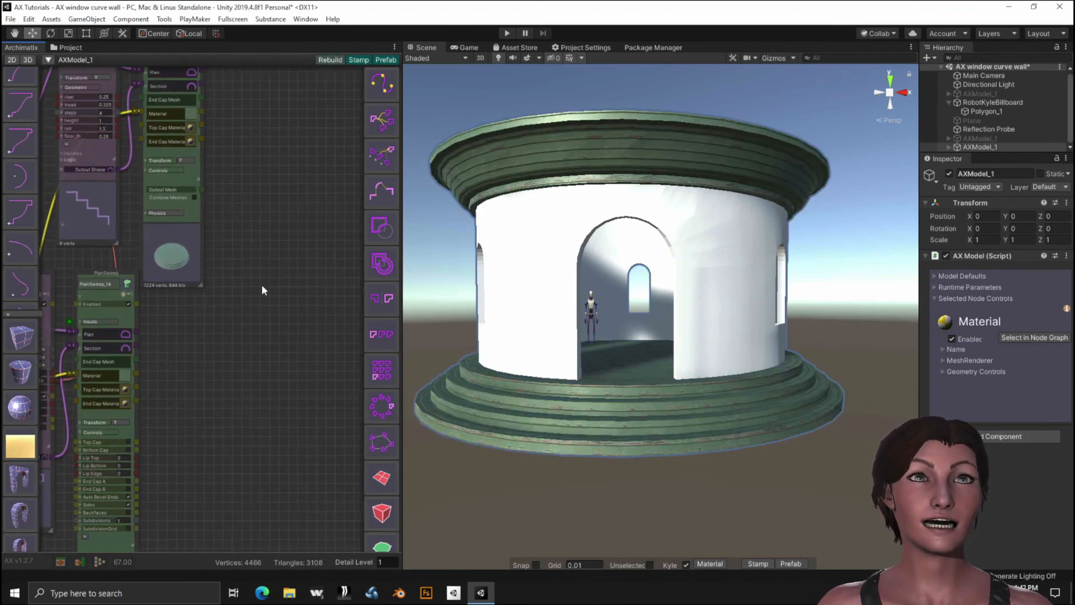
middle_drag(270, 312, 245, 467)
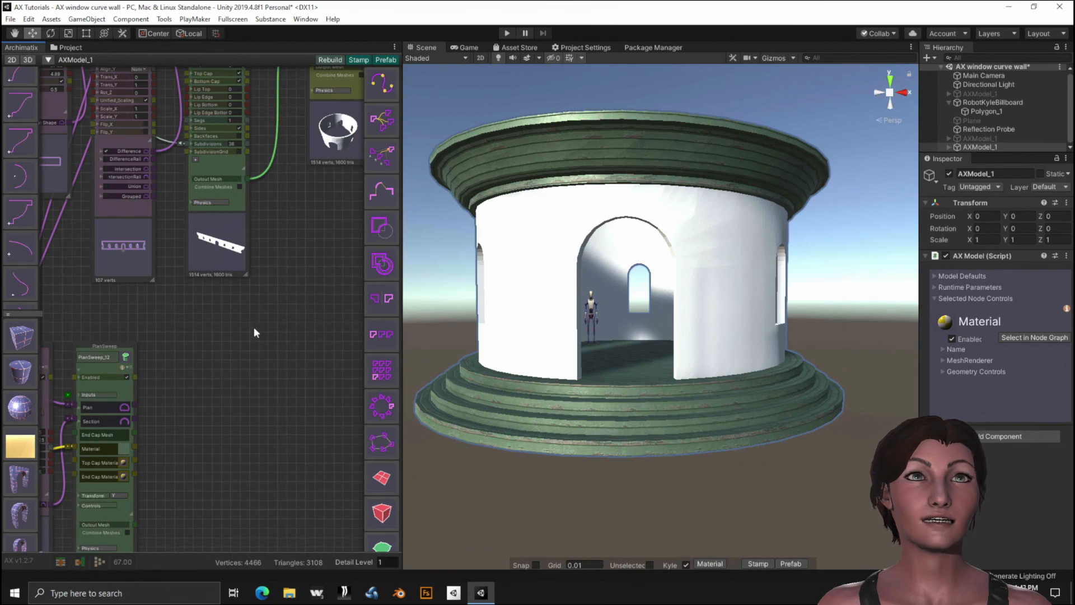
middle_drag(271, 270, 225, 374)
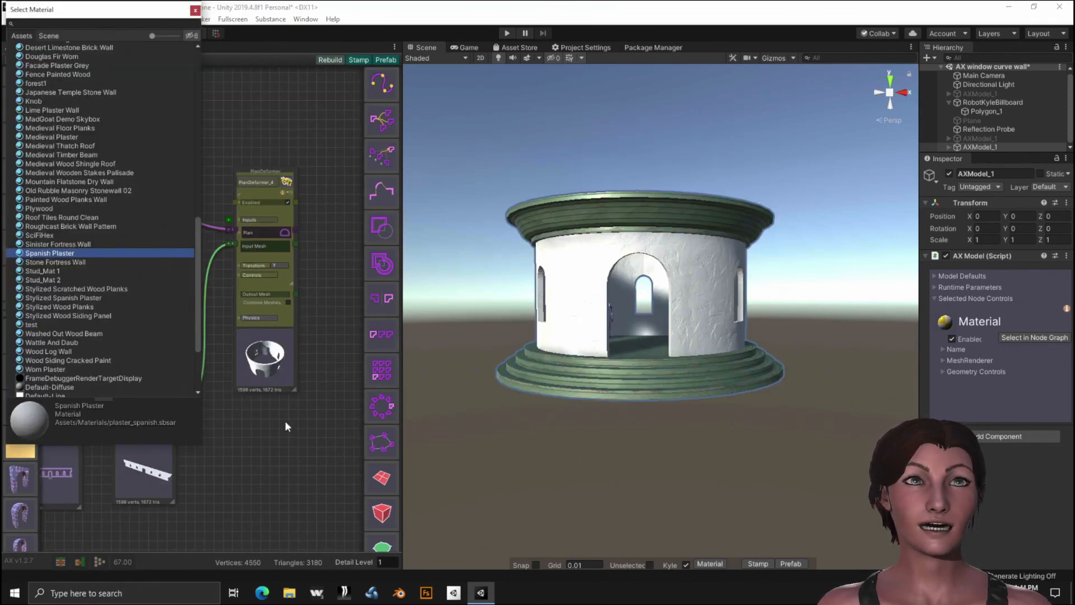
click(282, 437)
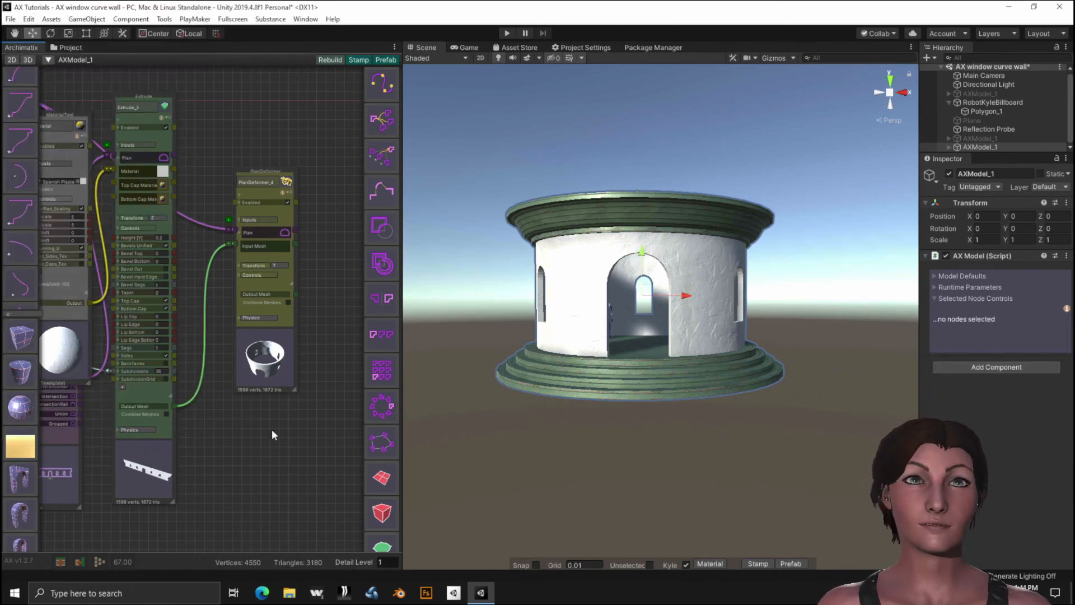
scroll(271, 430, up, 3)
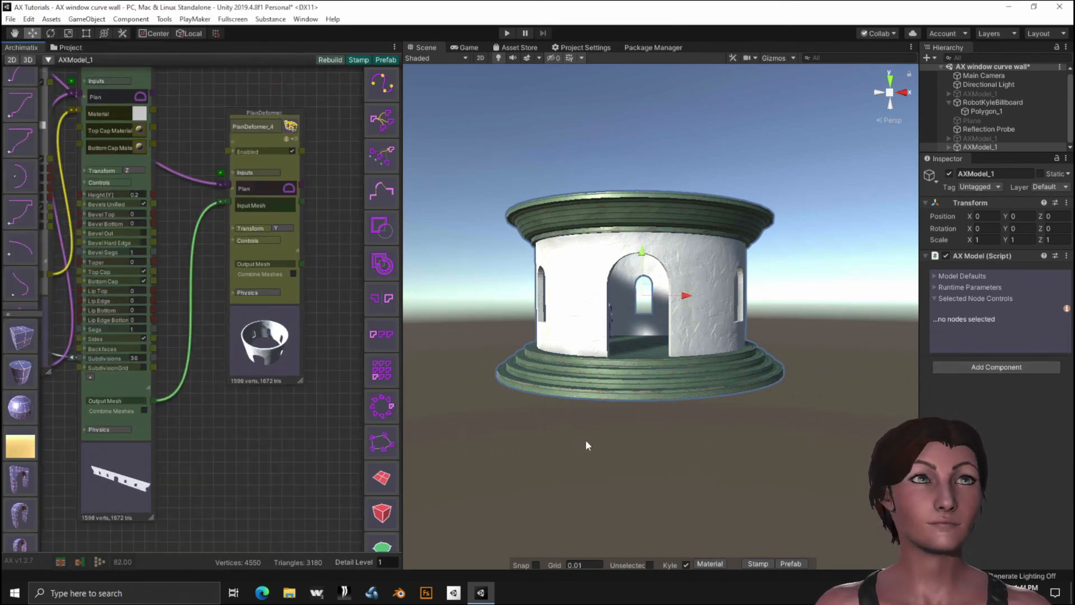
alt+drag(597, 455, 430, 467)
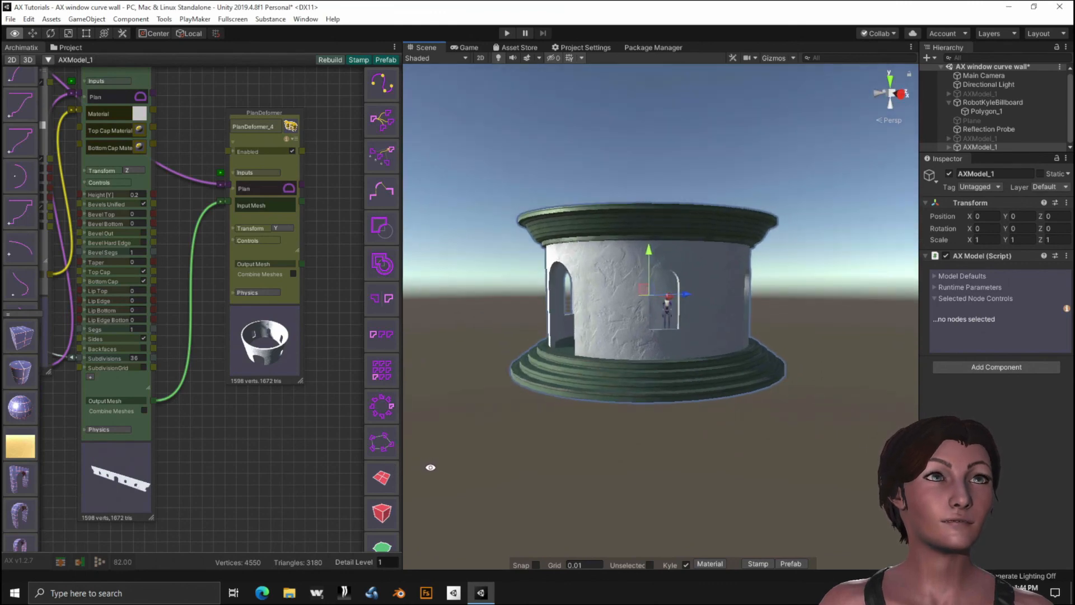
scroll(431, 463, up, 6)
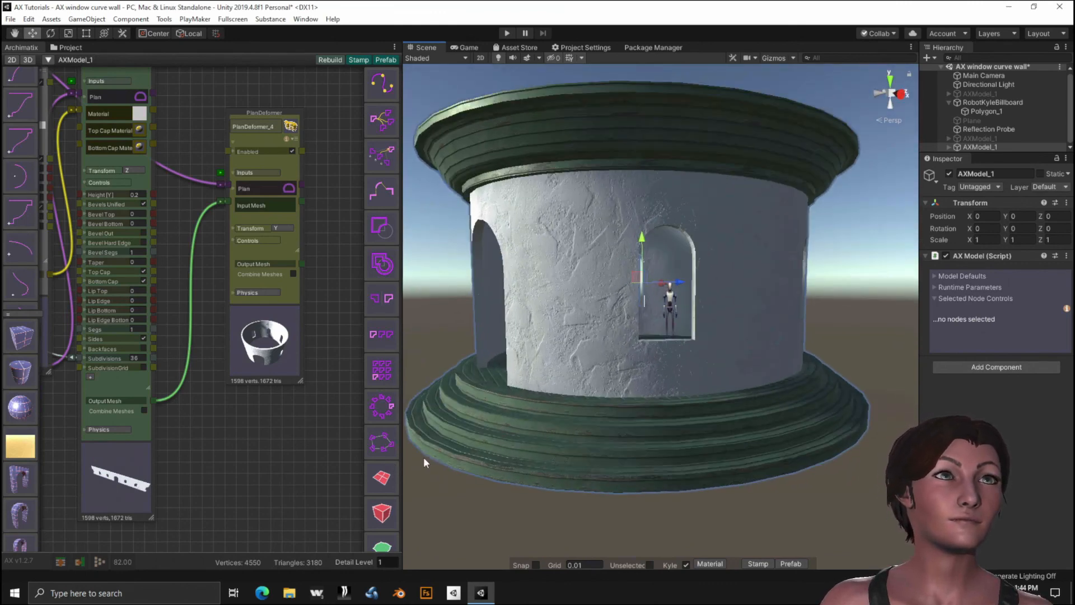
scroll(424, 457, down, 5)
alt+drag(439, 456, 551, 444)
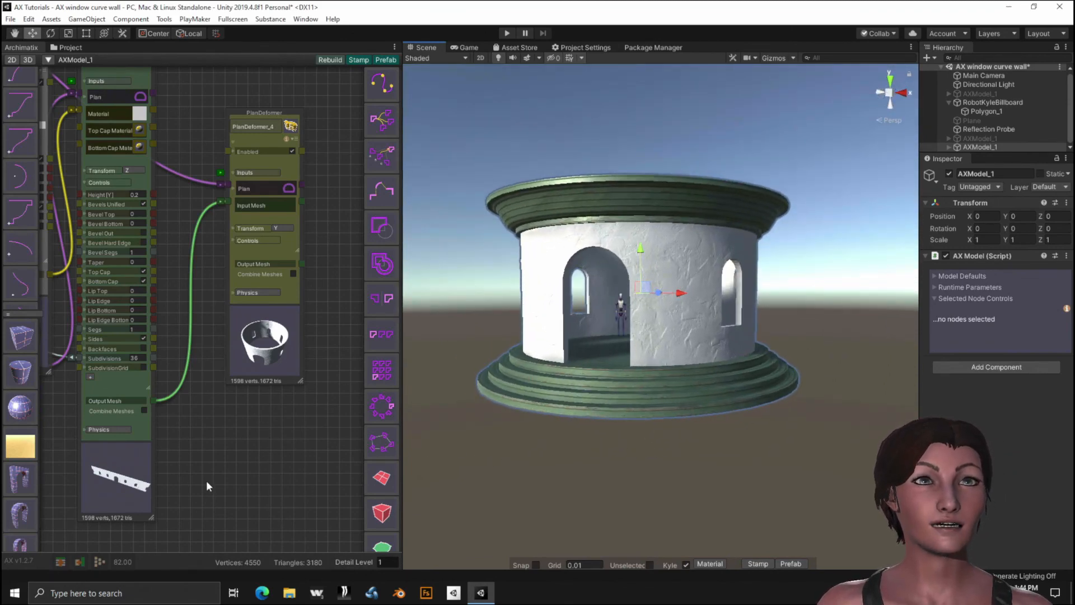
Move RepeaterTool_9 closer to the window shape and set its Cells value to 12.
middle_drag(206, 480, 446, 294)
middle_drag(338, 441, 390, 190)
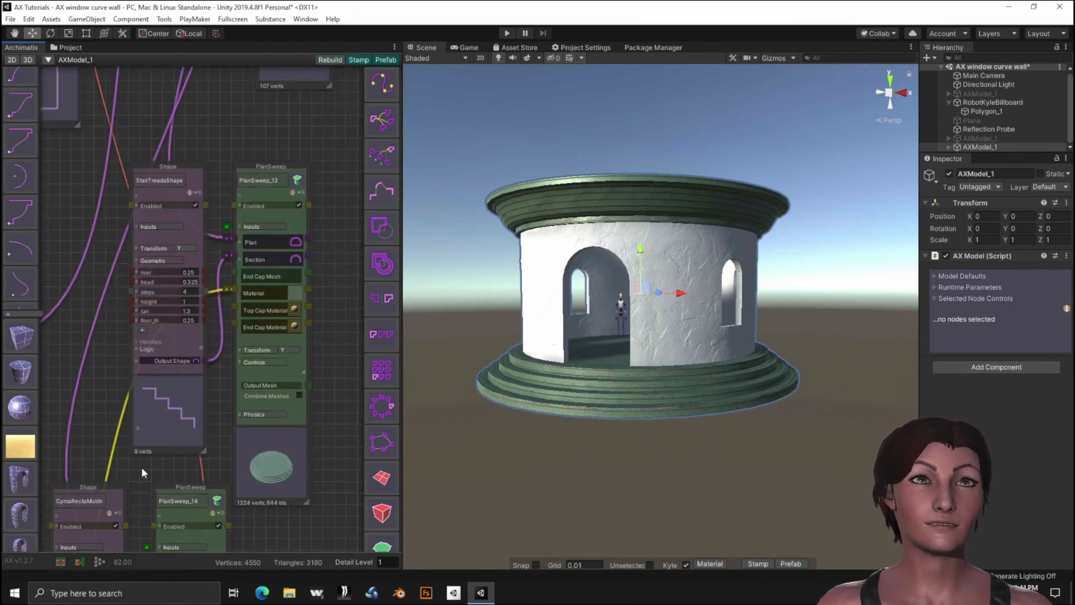
middle_drag(141, 467, 368, 490)
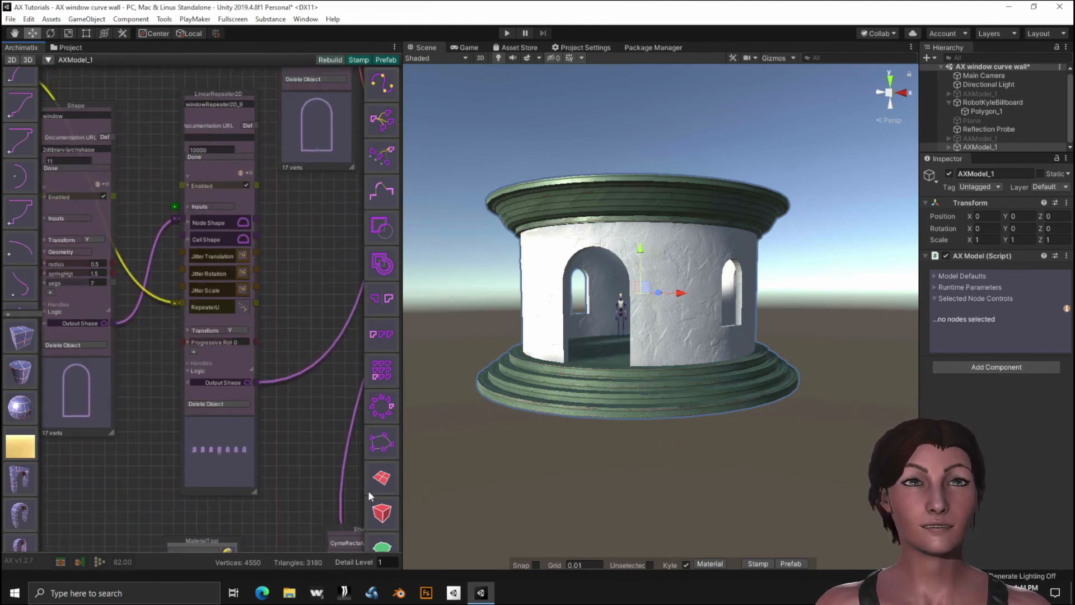
middle_drag(153, 355, 358, 501)
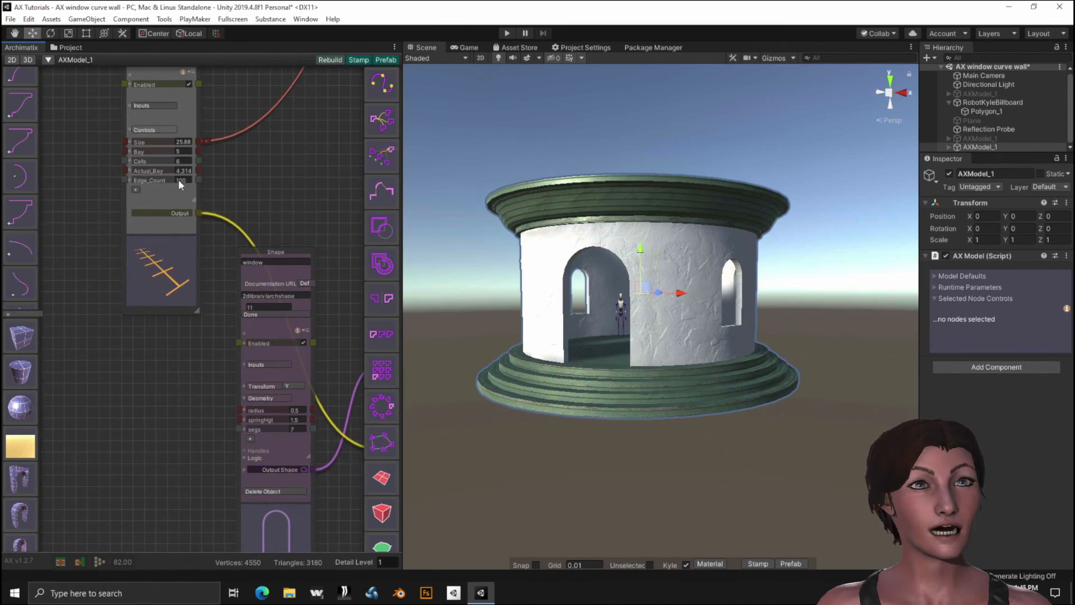
drag(168, 189, 155, 289)
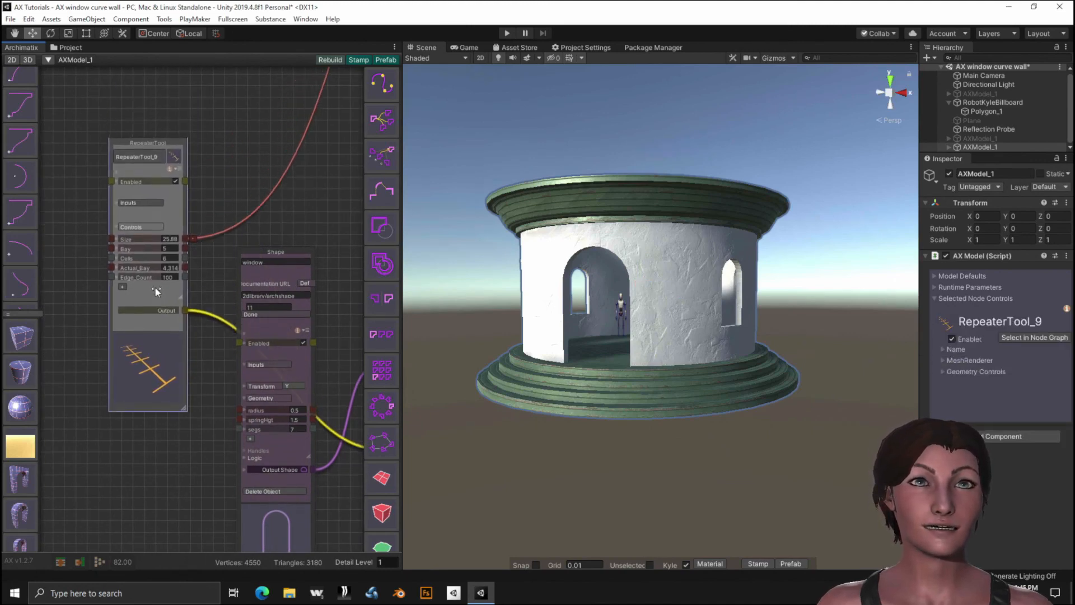
click(173, 257)
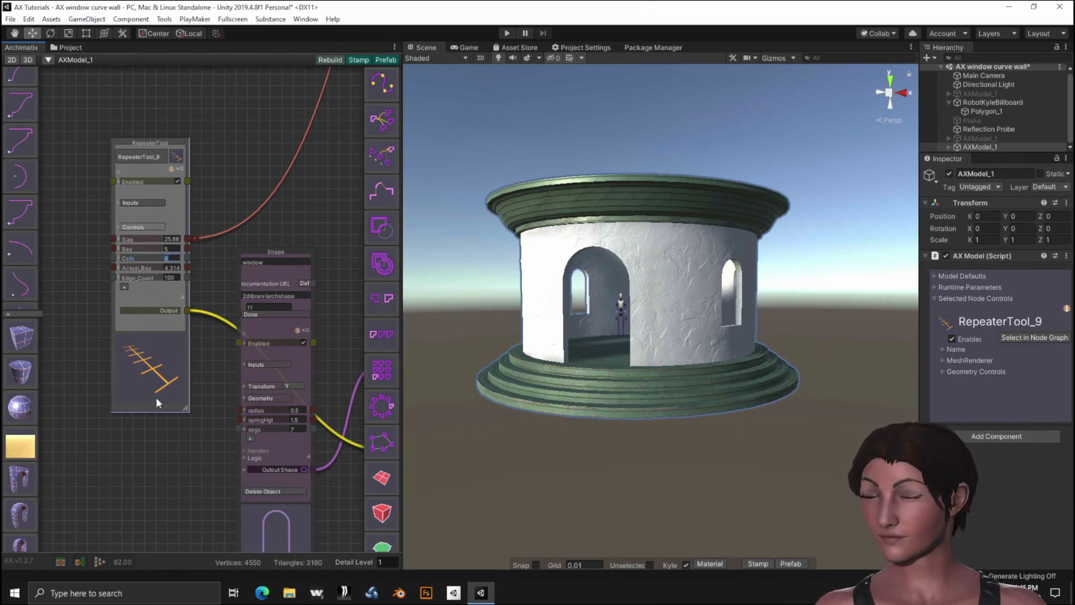
text(12)
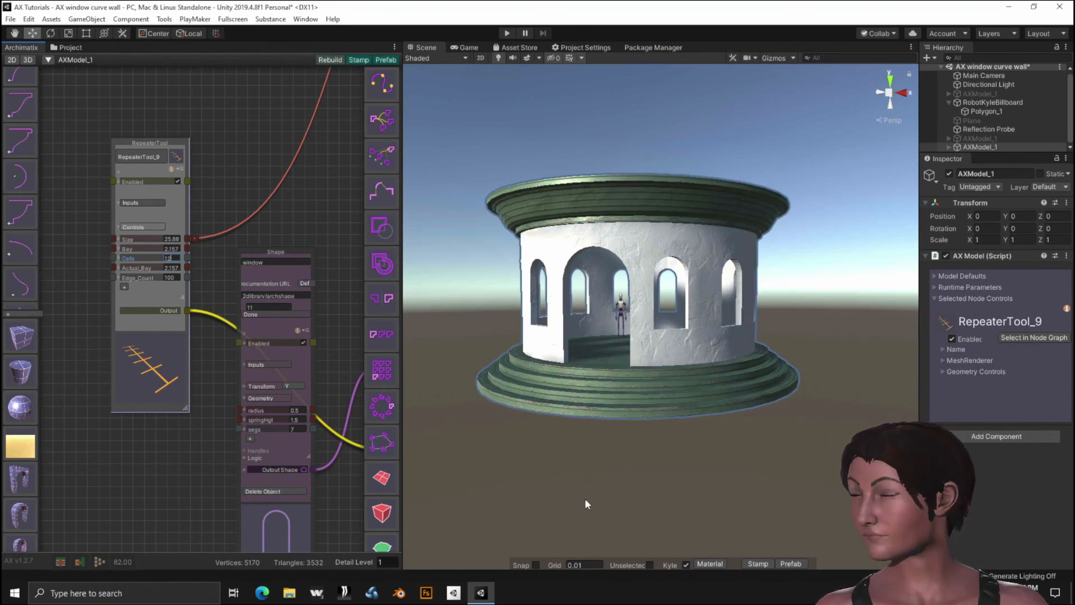
Inspect the windows, doorway, steps and molding from several angles and from close up.
alt+drag(678, 476, 700, 483)
alt+drag(792, 474, 713, 479)
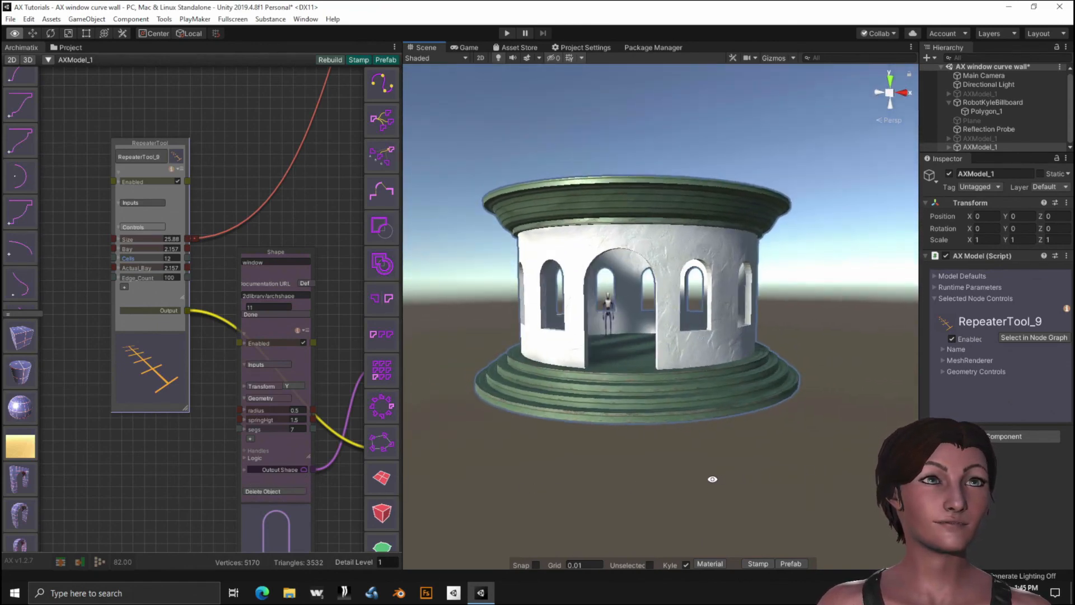
scroll(644, 494, up, 10)
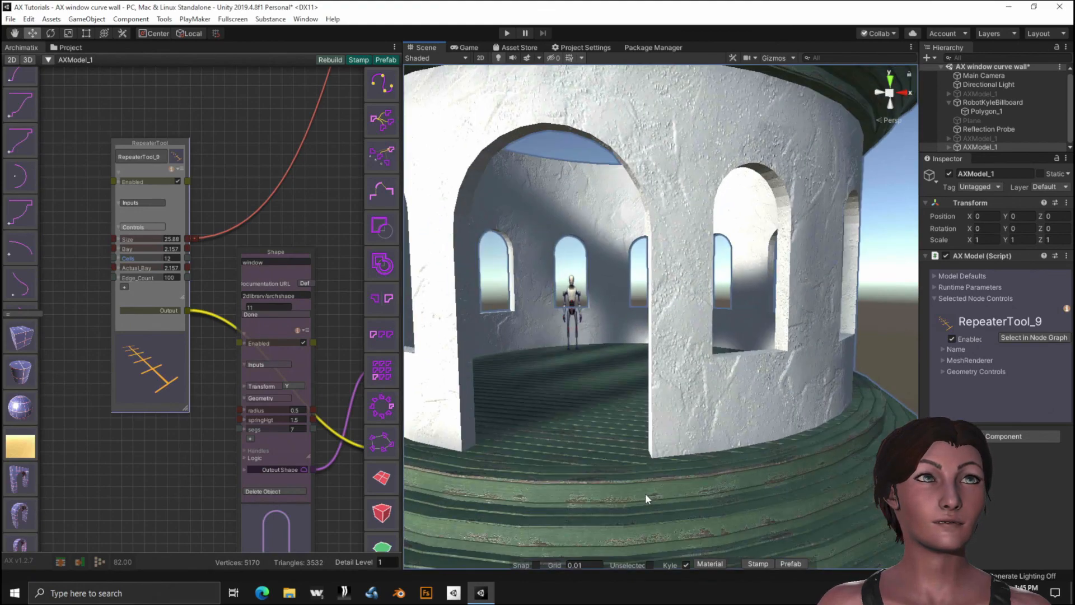
mouse_move(562, 421)
alt+mouse_down()
mouse_move(534, 406)
mouse_move(582, 415)
alt+mouse_up()
scroll(563, 403, down, 5)
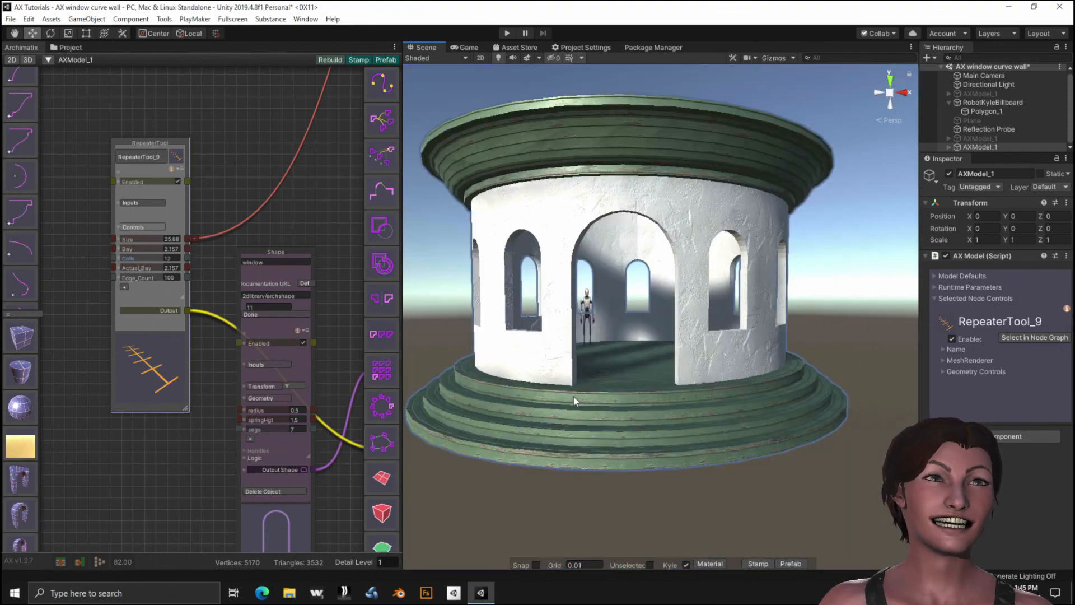
alt+drag(632, 523, 611, 527)
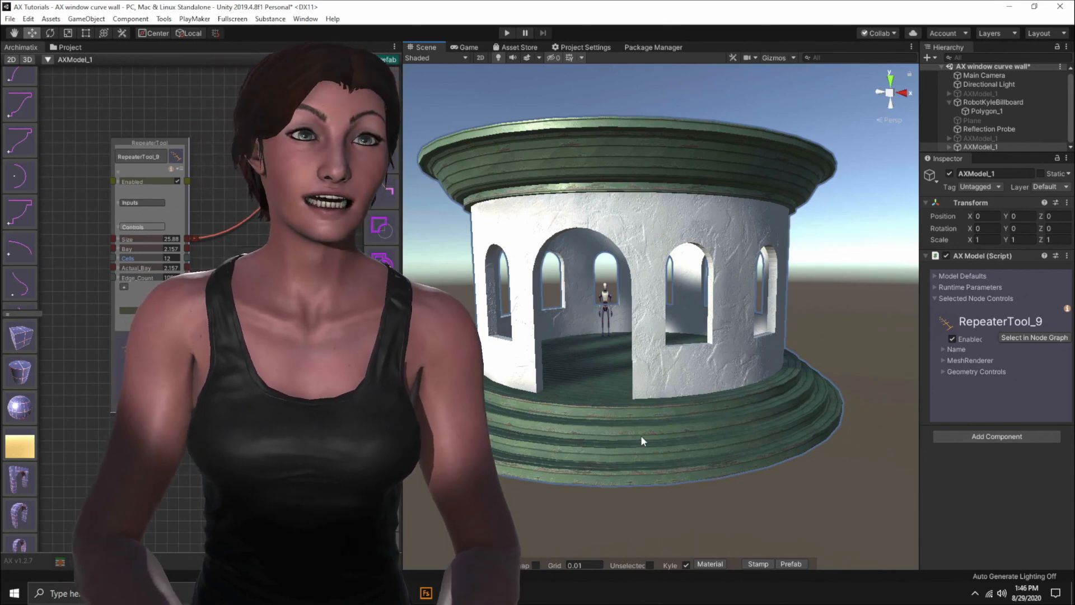
alt+drag(640, 433, 720, 425)
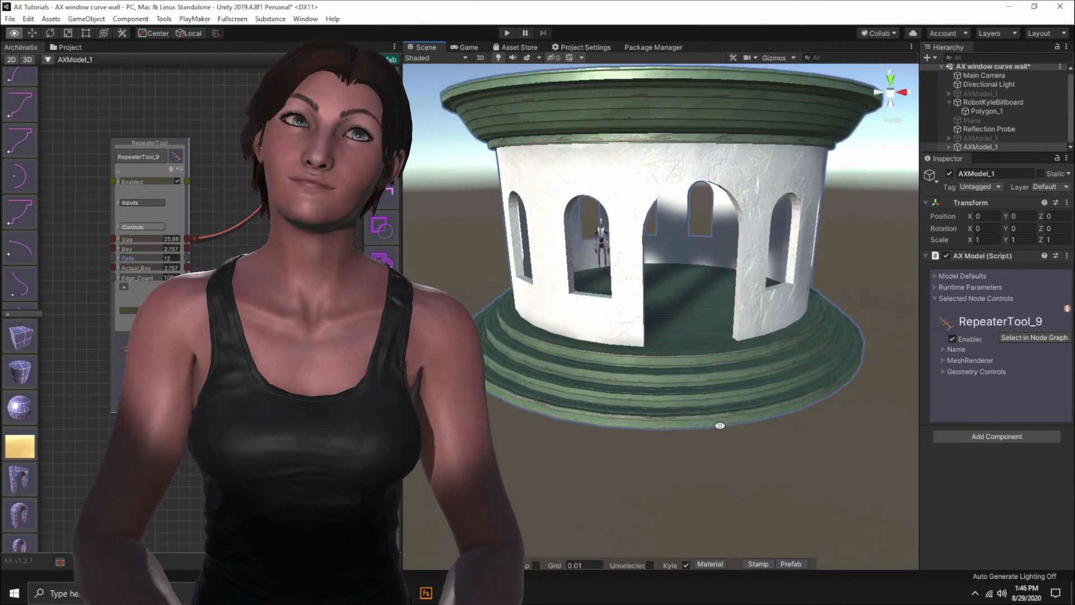
Select the circular steps and shrink their plan circle to less than half its radius to form a small pavilion.
click(718, 320)
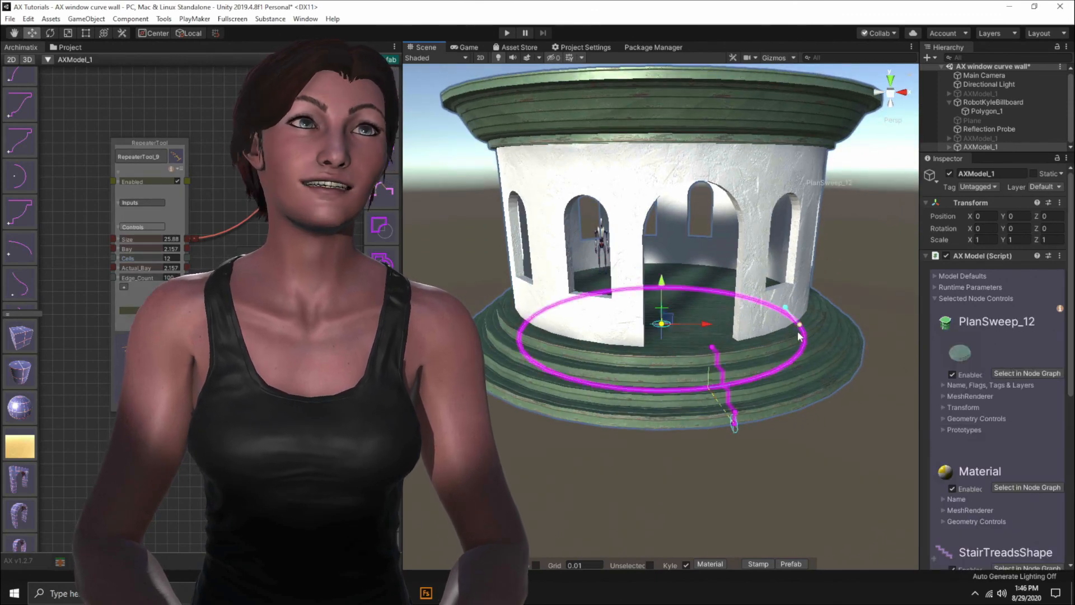
drag(801, 330, 725, 359)
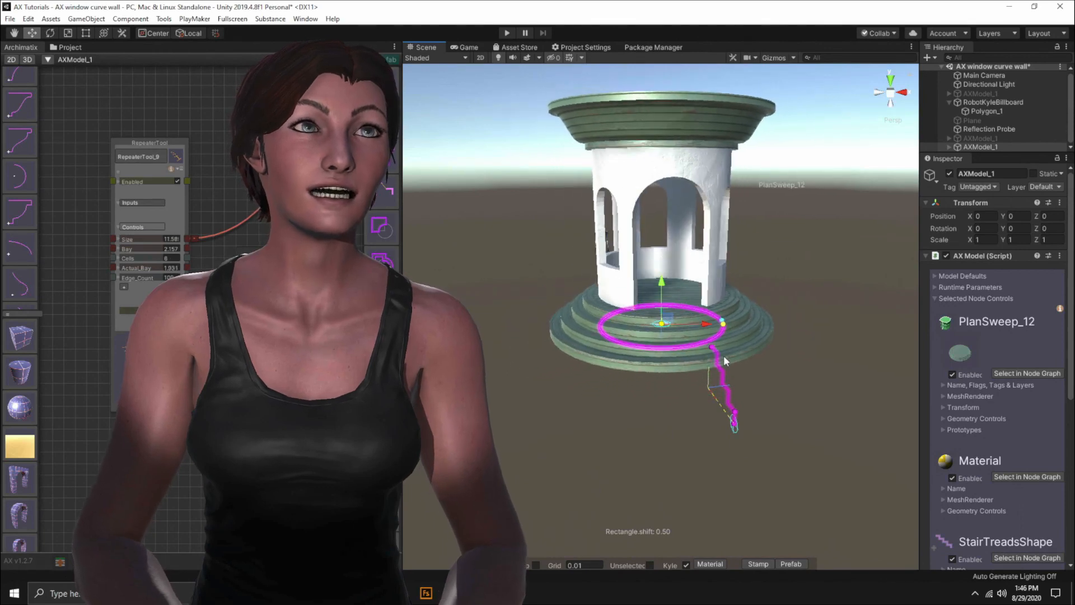
alt+drag(778, 444, 717, 460)
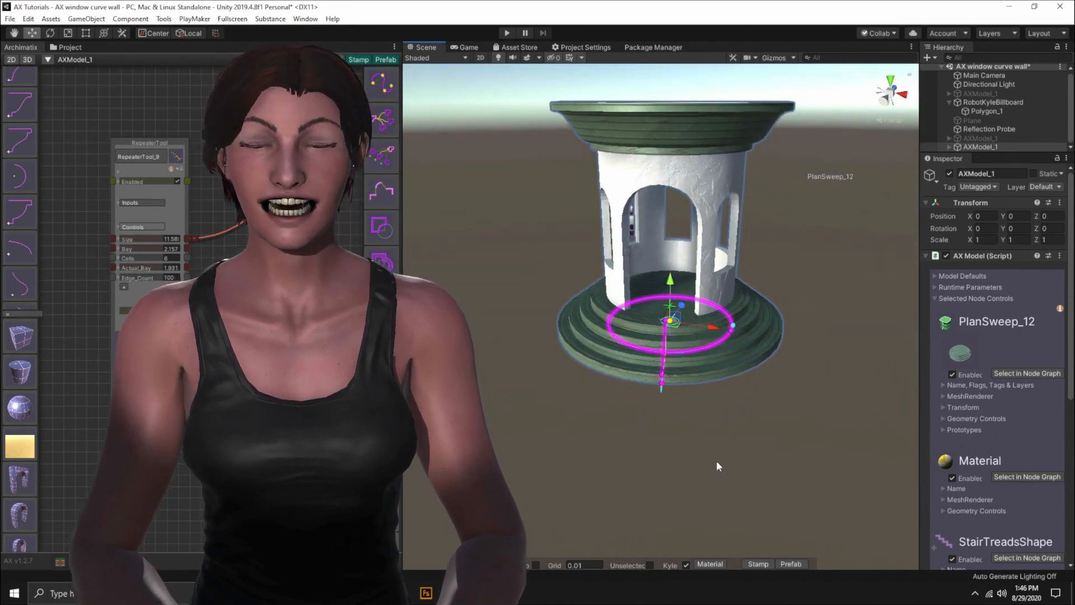